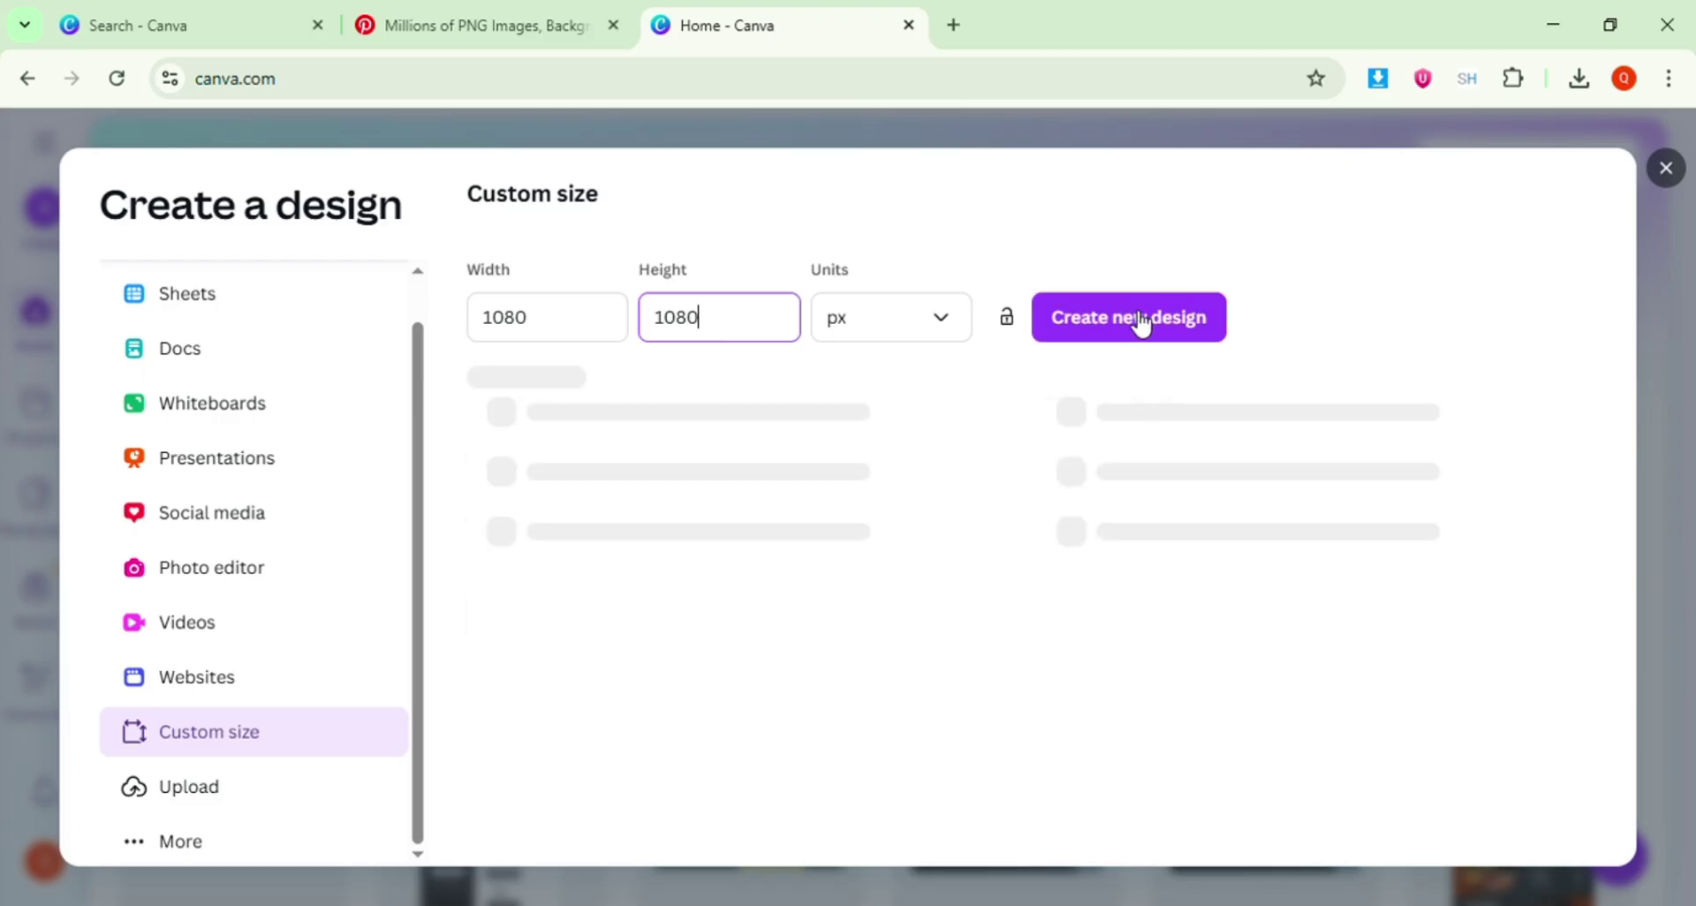
Create the 1080 × 1080 px design and insert the red geometric background image from the uploads.
left_click(1131, 314)
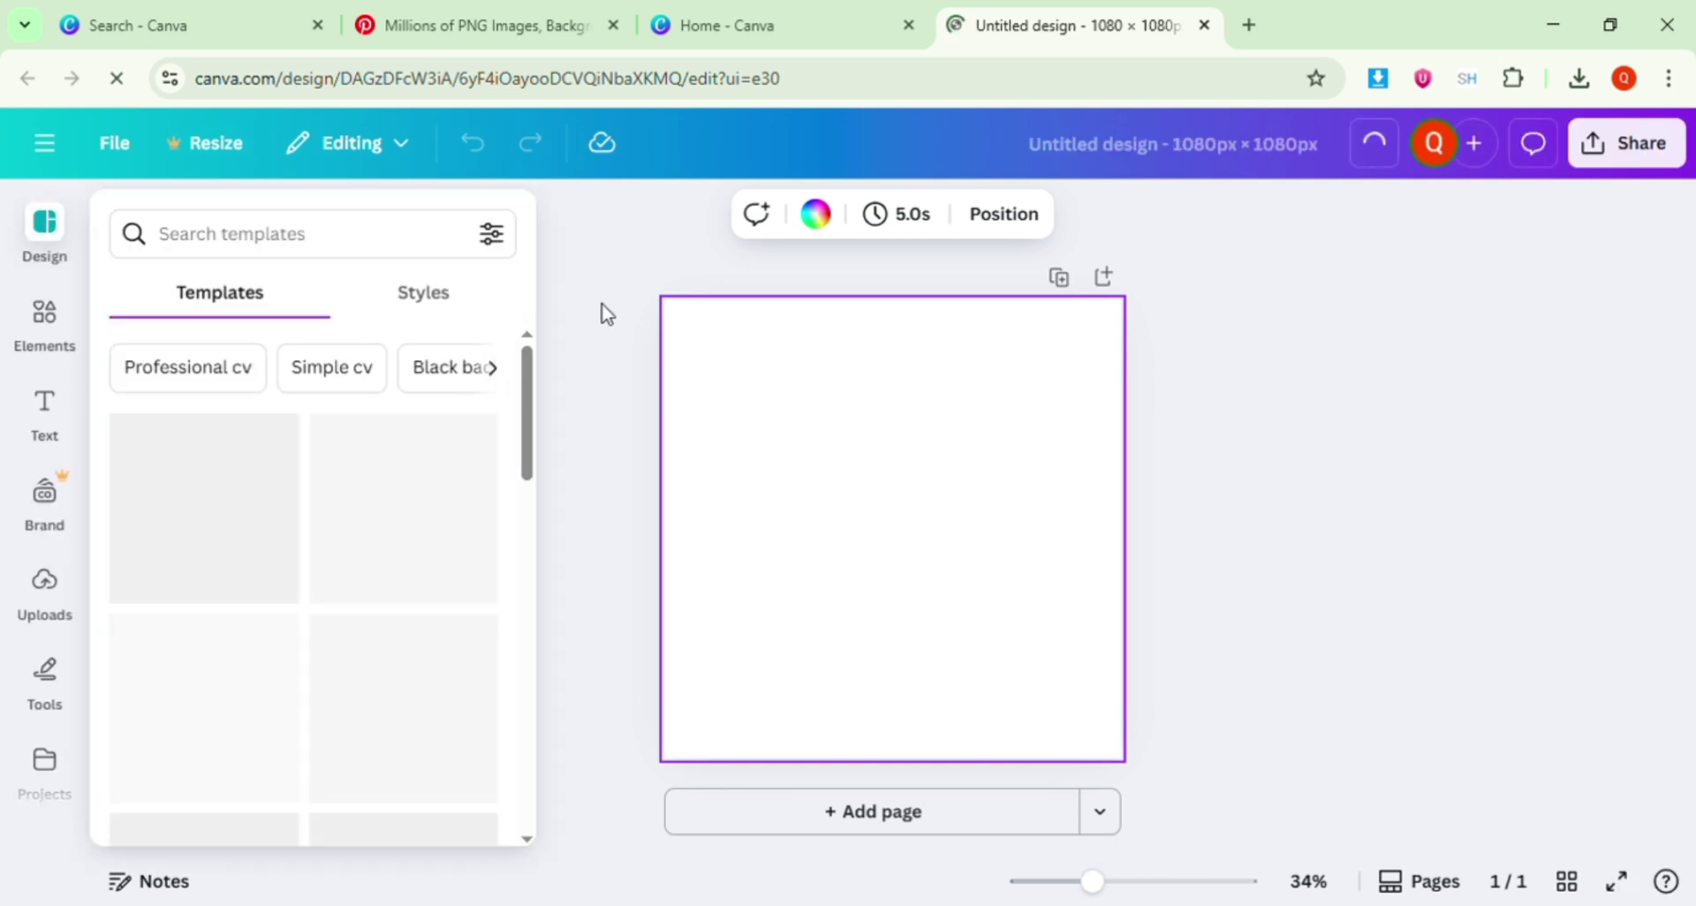
left_click(45, 508)
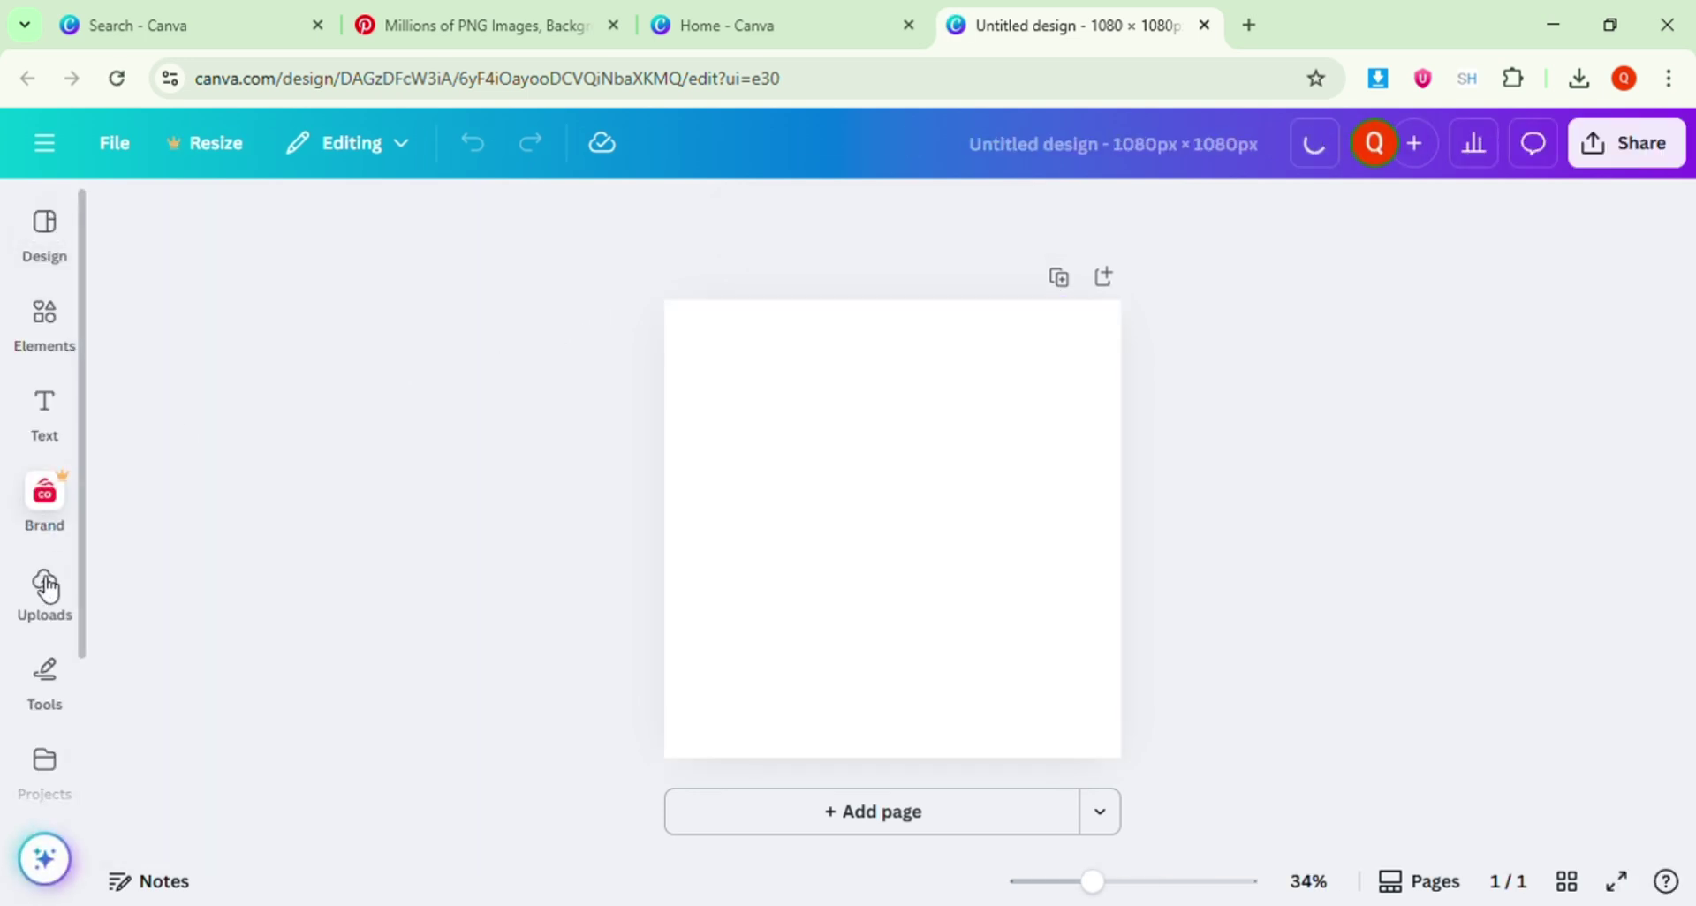
left_click(45, 583)
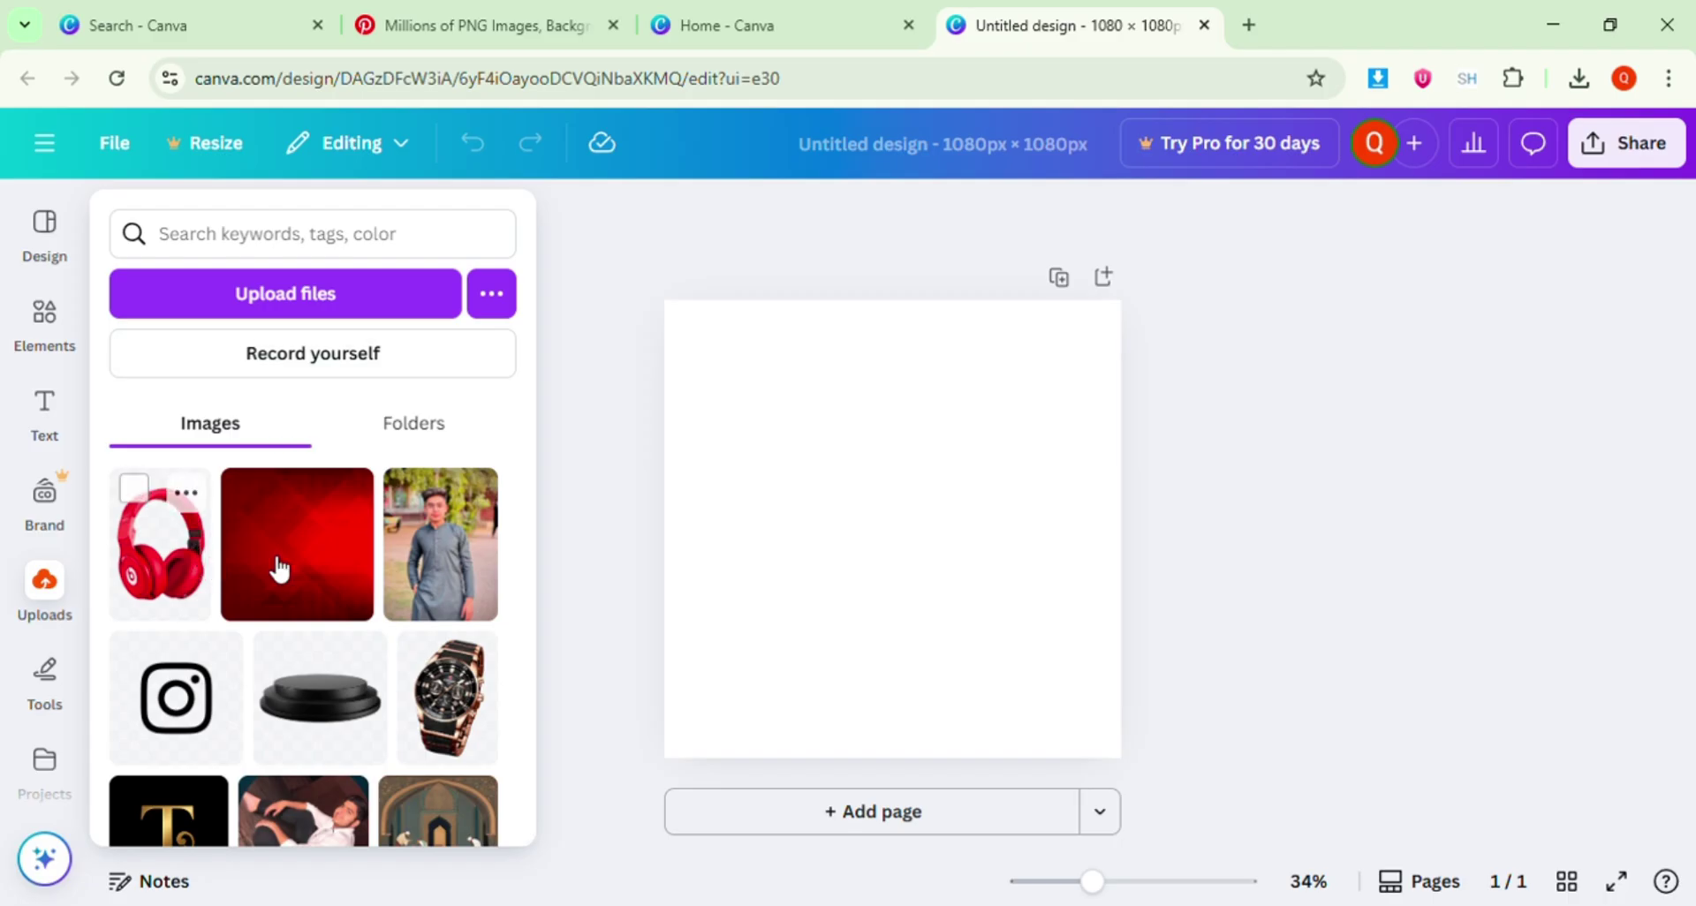
left_click(299, 560)
left_click(795, 422)
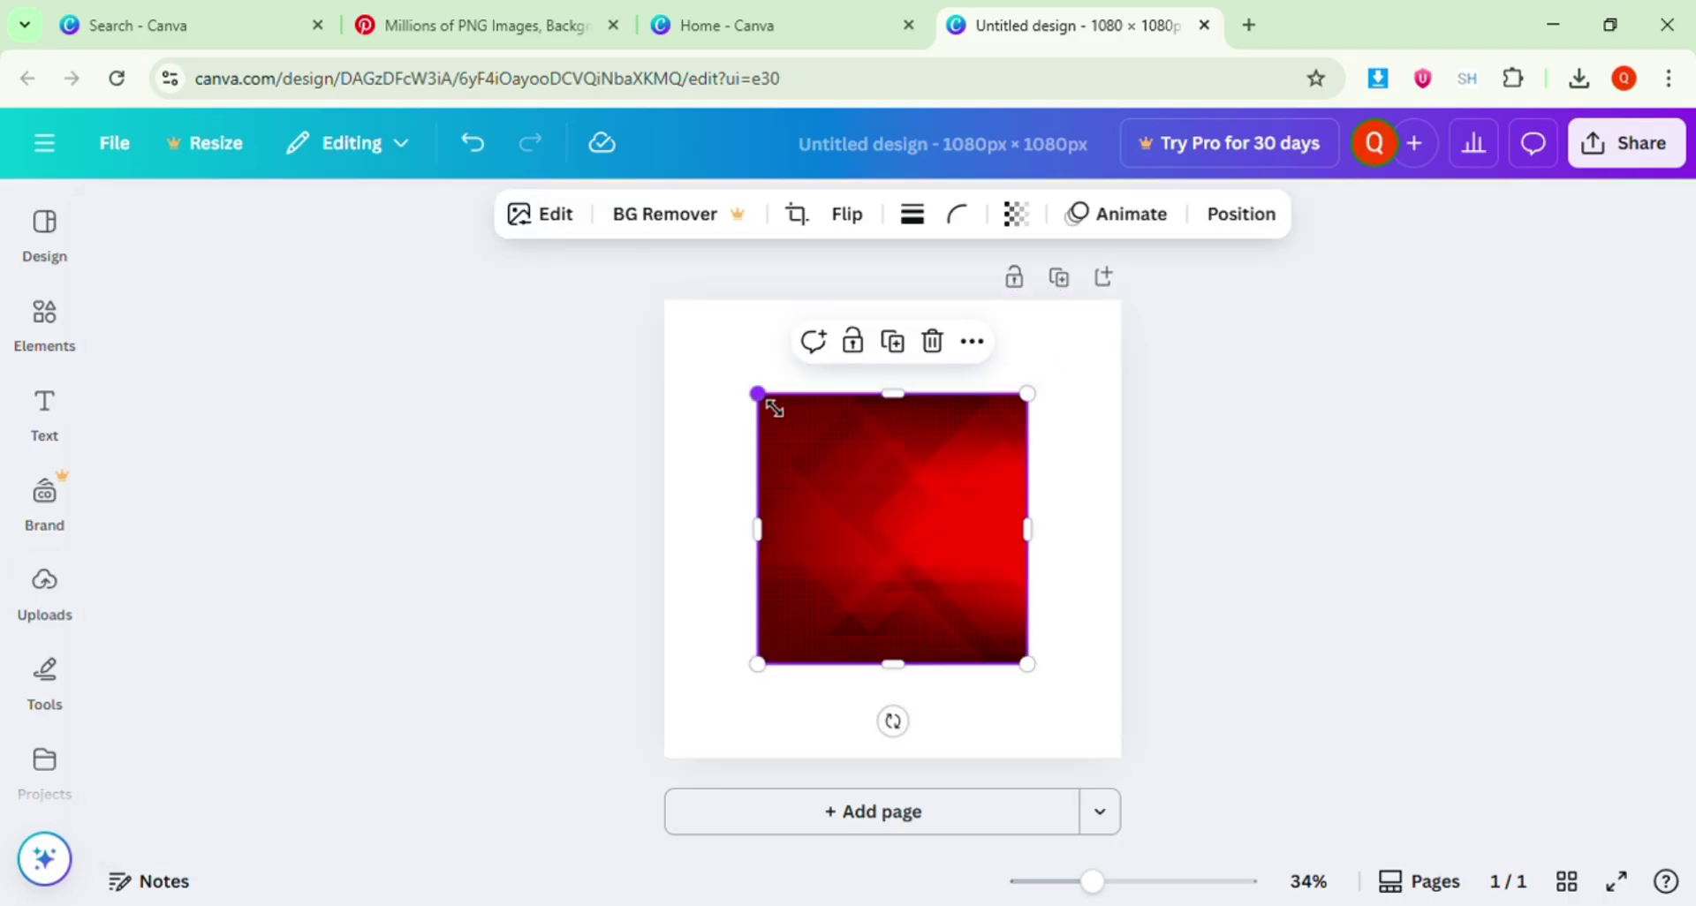
Enlarge the red background image from its corners until it covers the whole page.
left_click_drag(775, 408, 665, 300)
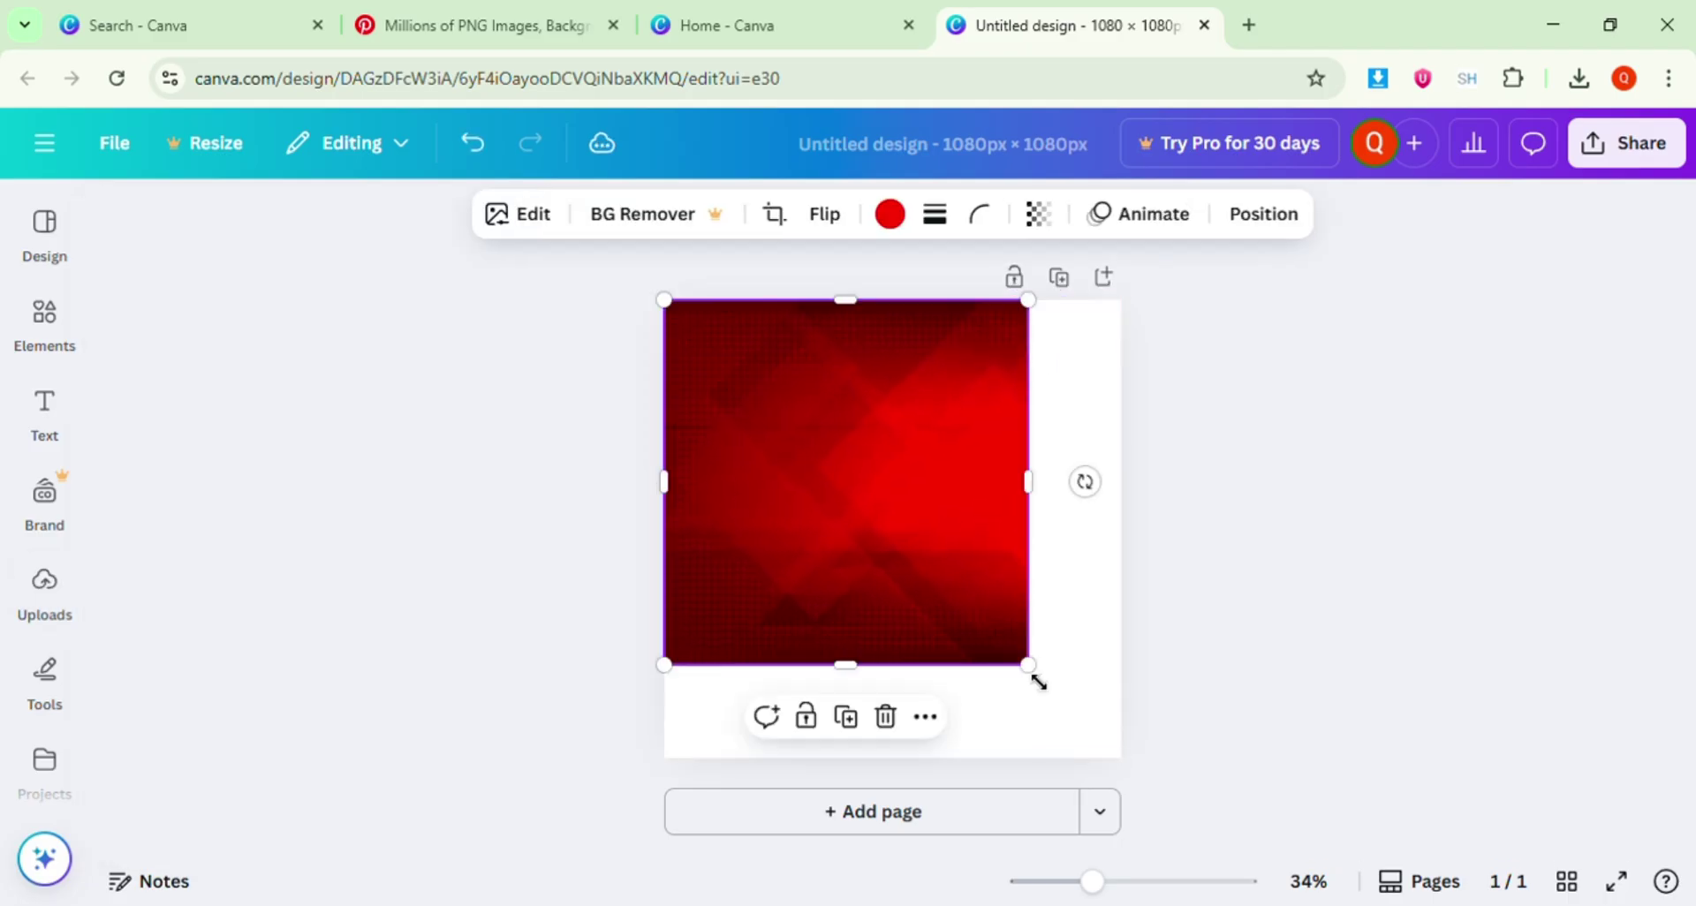
left_click_drag(1039, 682, 1321, 527)
left_click(112, 459)
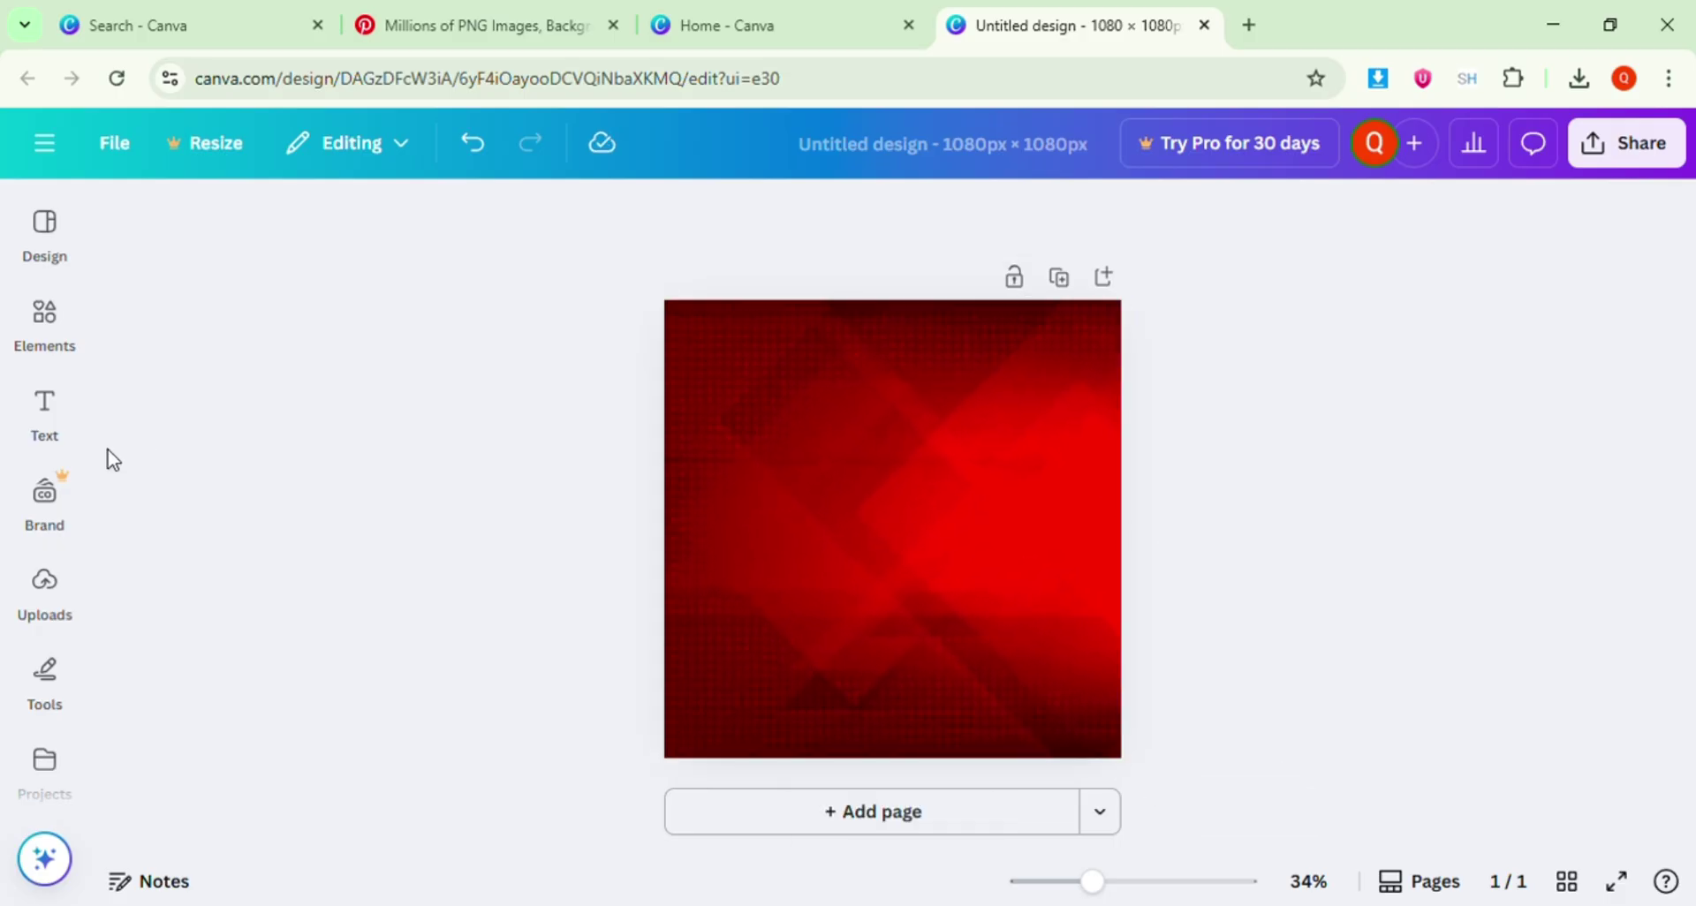
Insert the uploaded red headphones image, enlarge it and place it in the right half of the page.
left_click(58, 585)
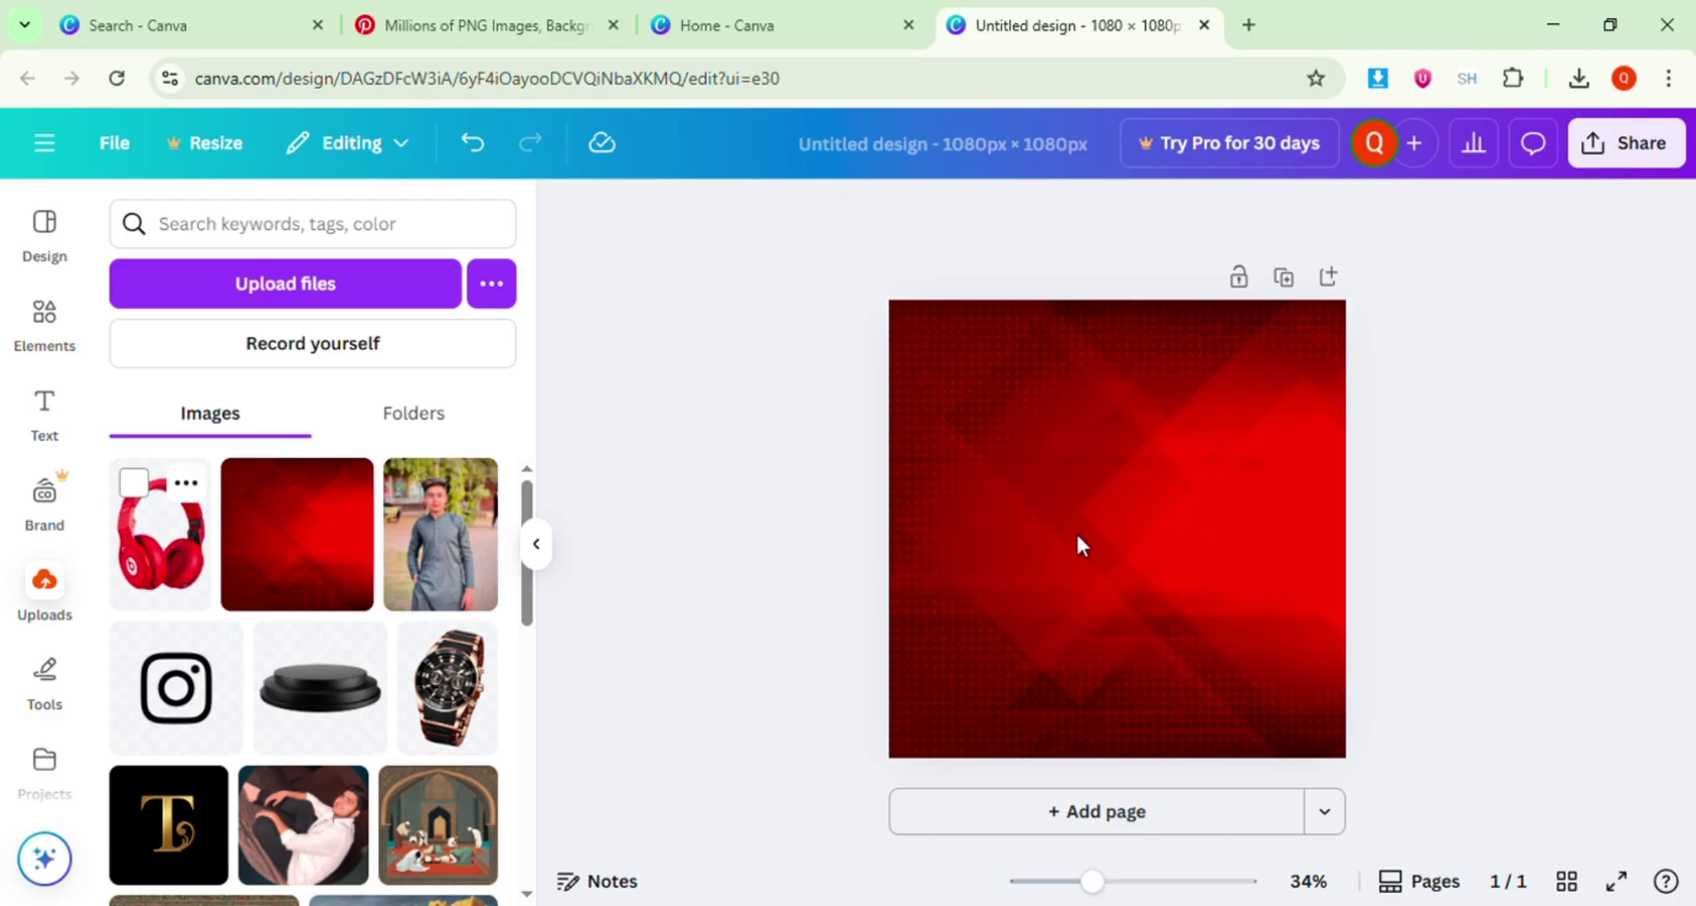
left_click_drag(1076, 531, 1076, 532)
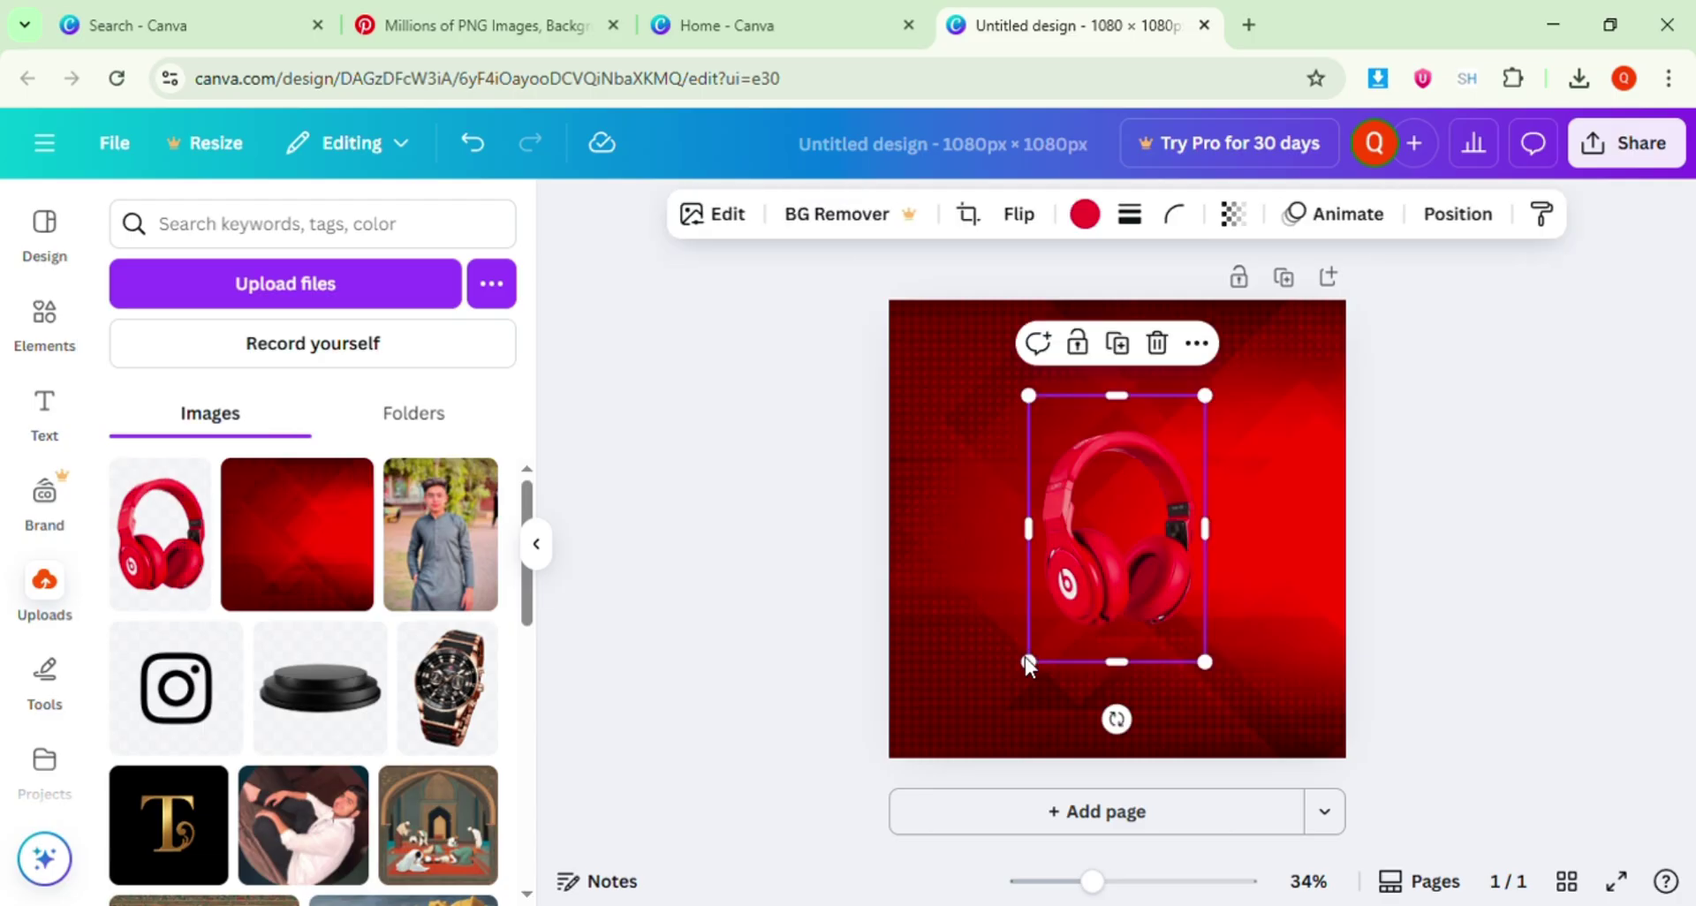
left_click_drag(1028, 661, 1007, 683)
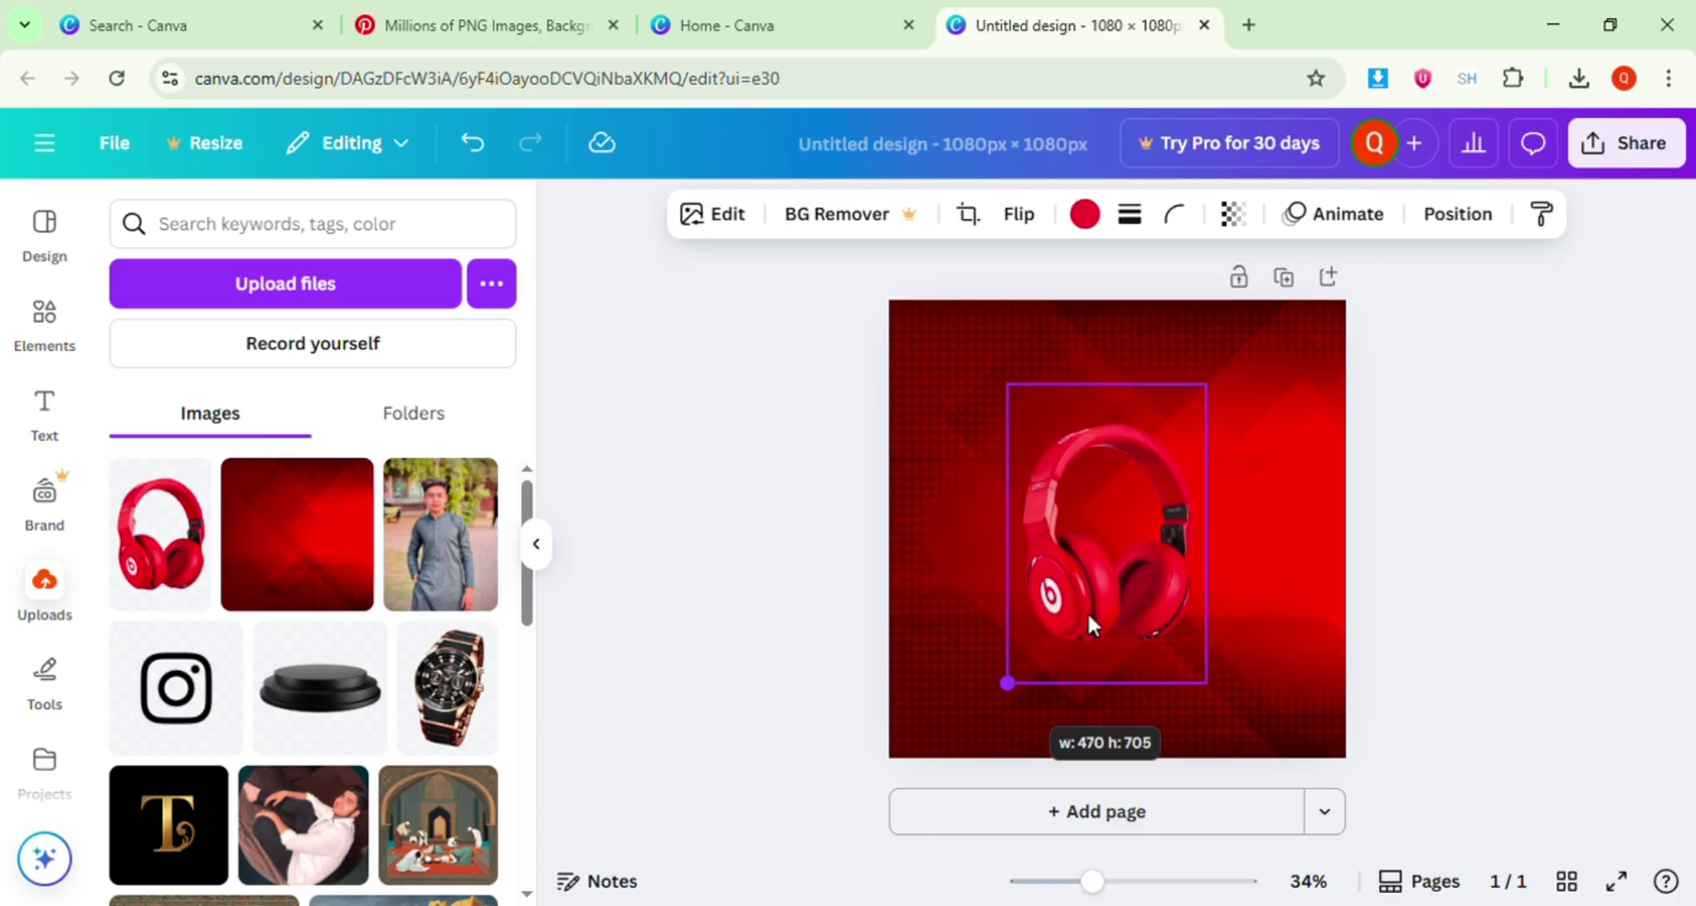
left_click_drag(1089, 623, 1183, 580)
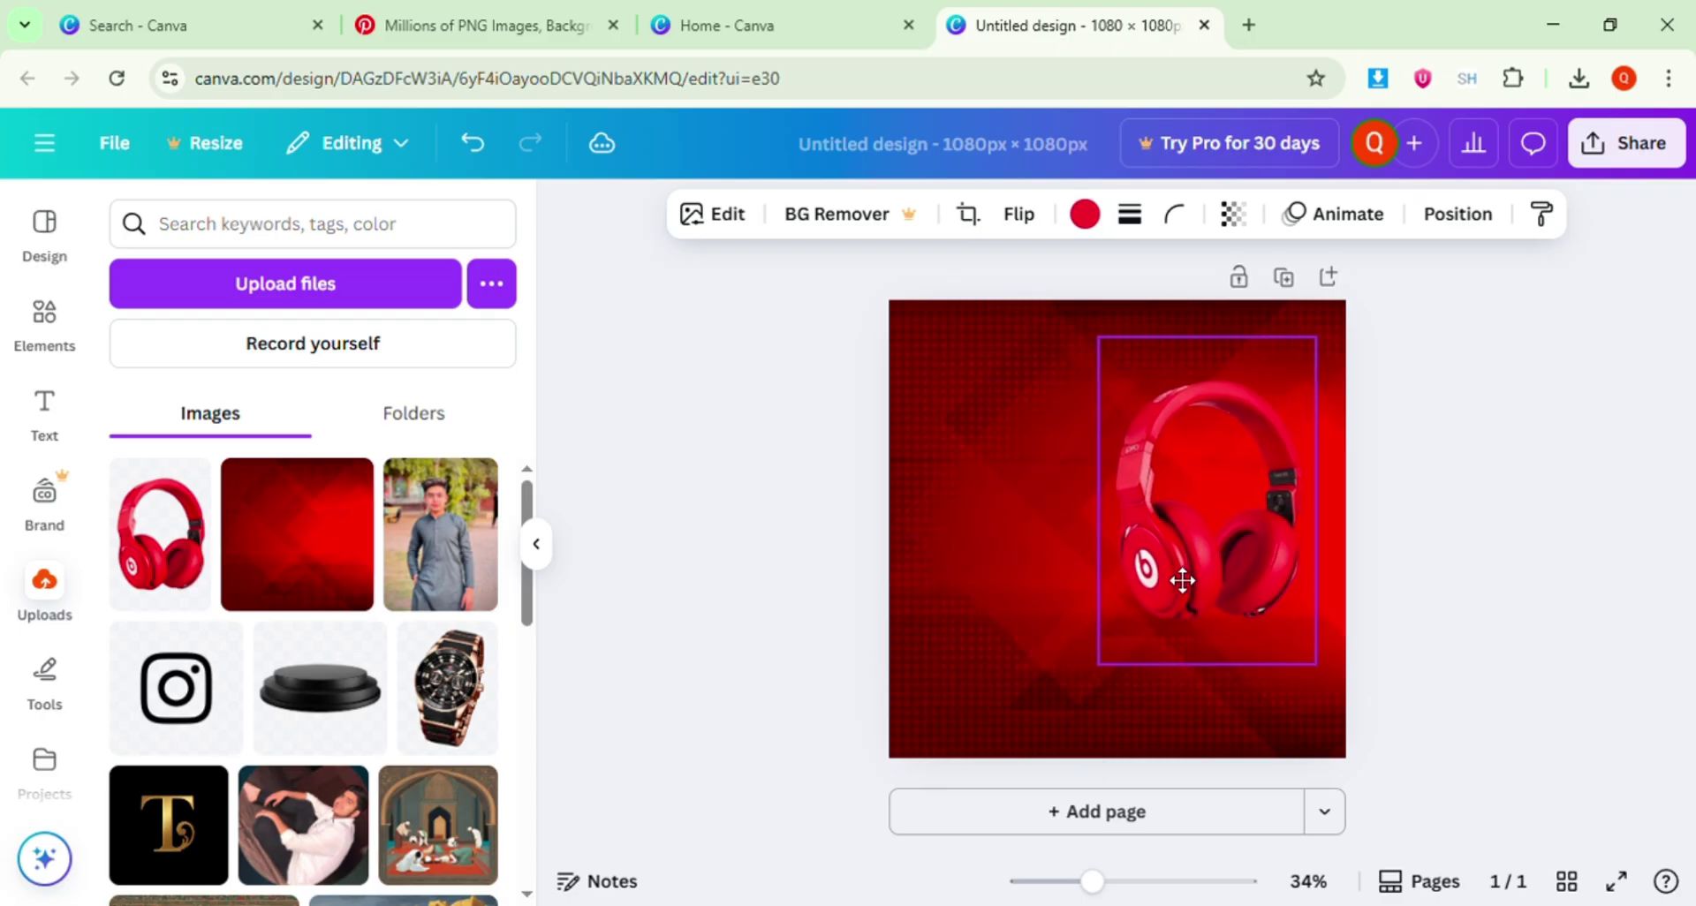
left_click(1510, 428)
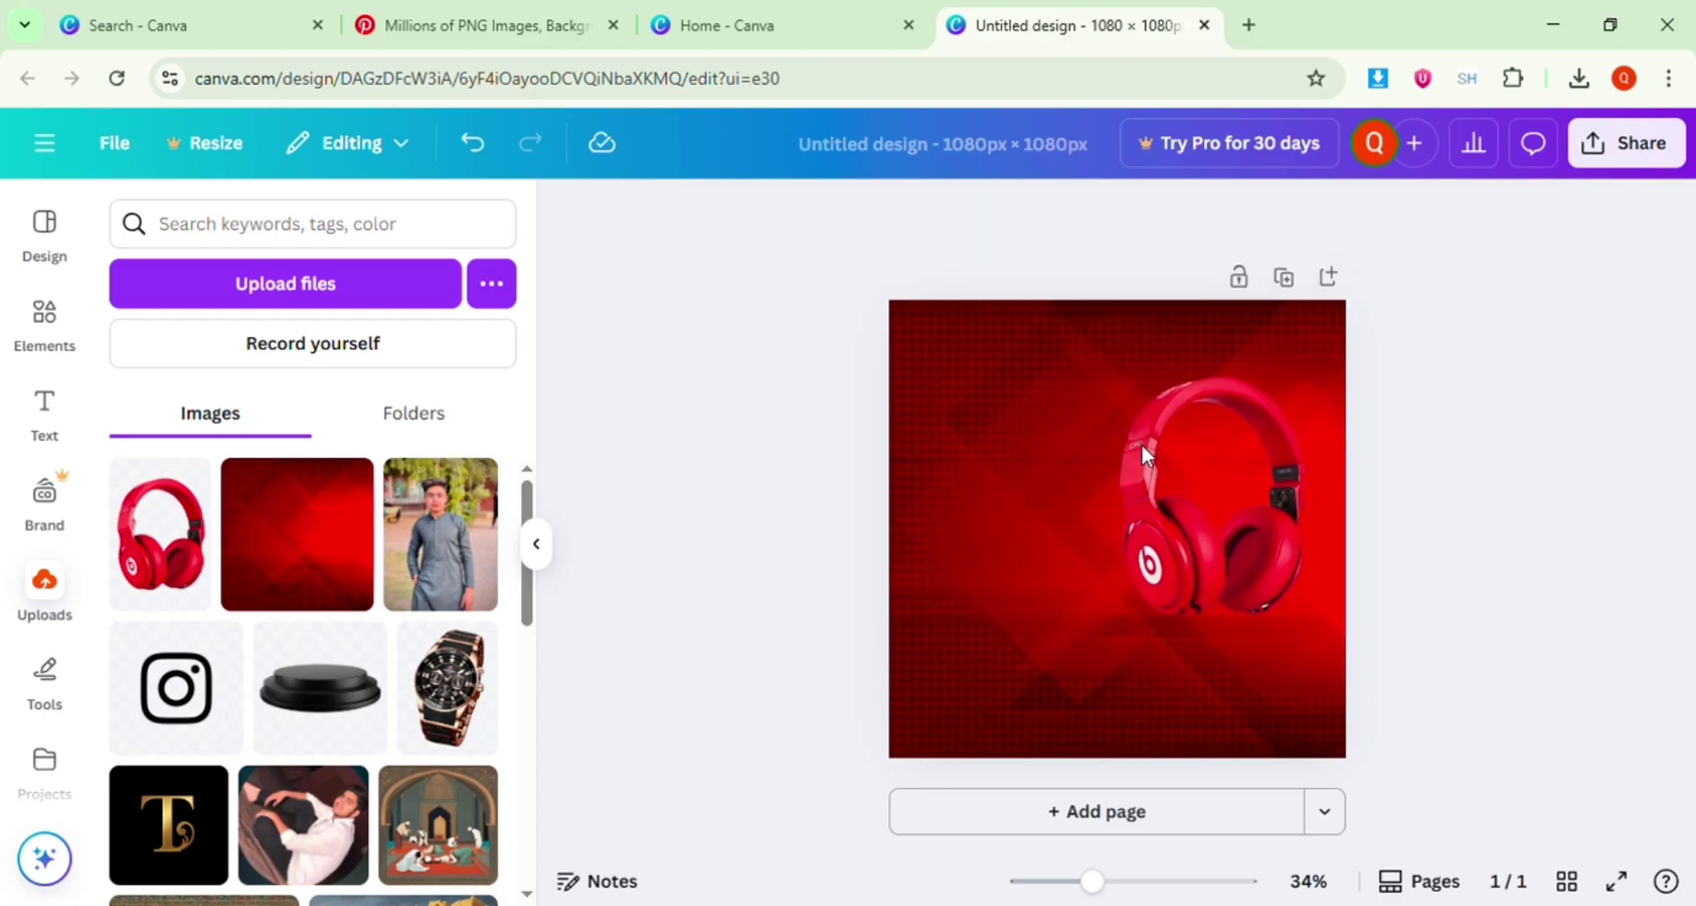
Shift the headphones image slightly down and reduce its size a little.
left_click_drag(1169, 468, 1169, 481)
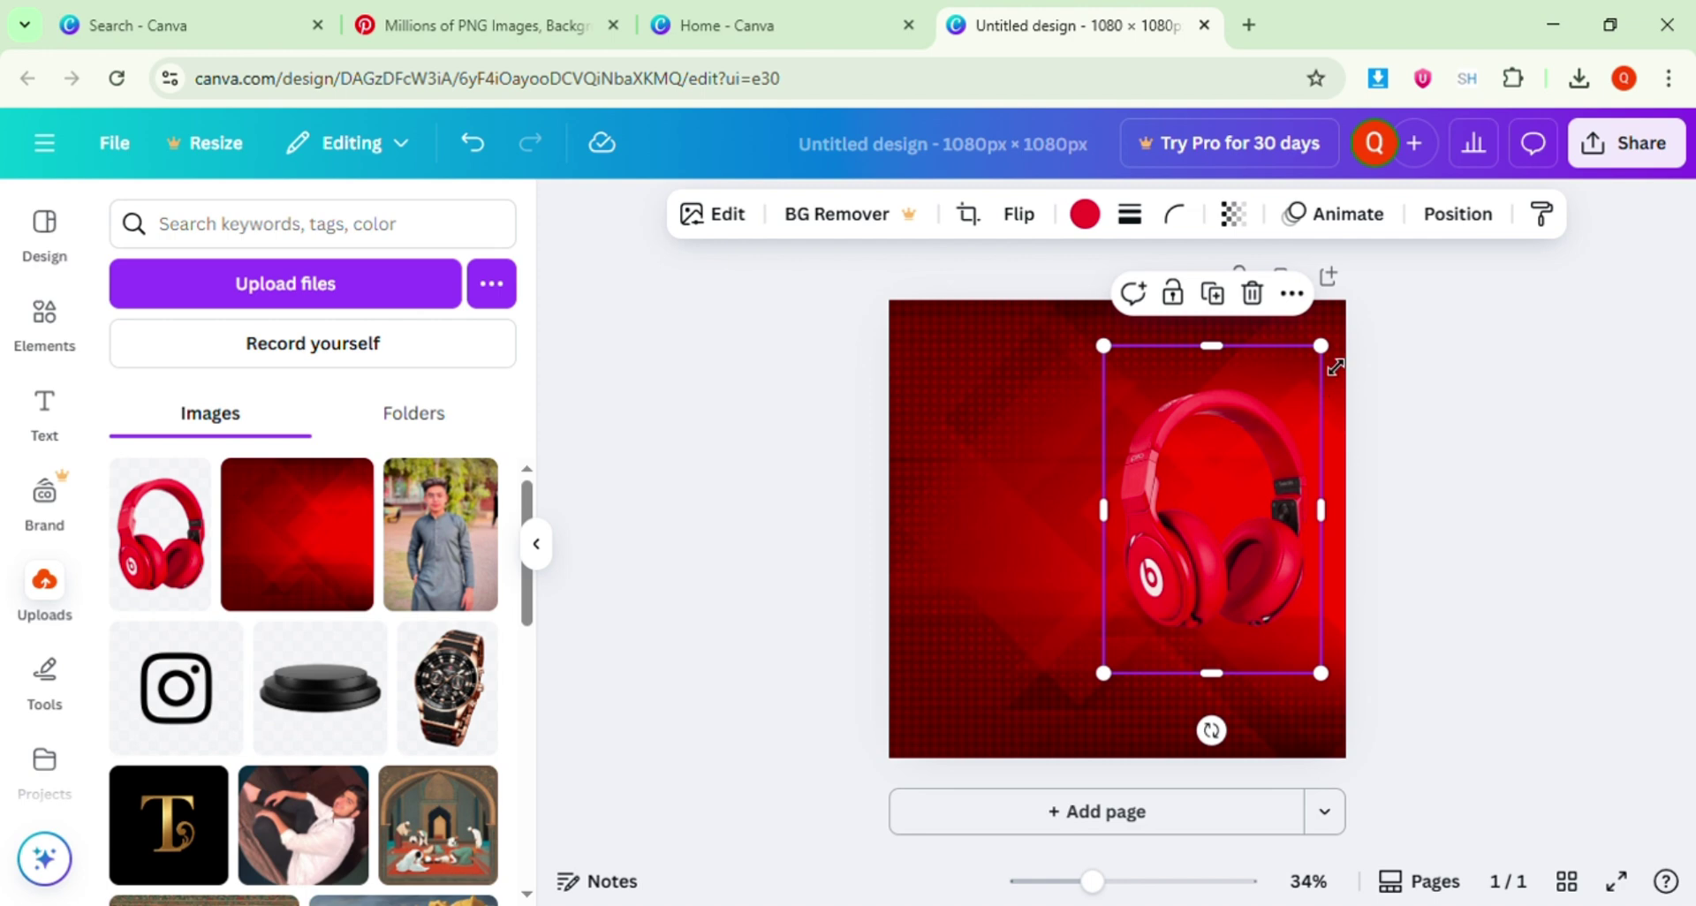
left_click_drag(1336, 367, 1331, 362)
key("Escape")
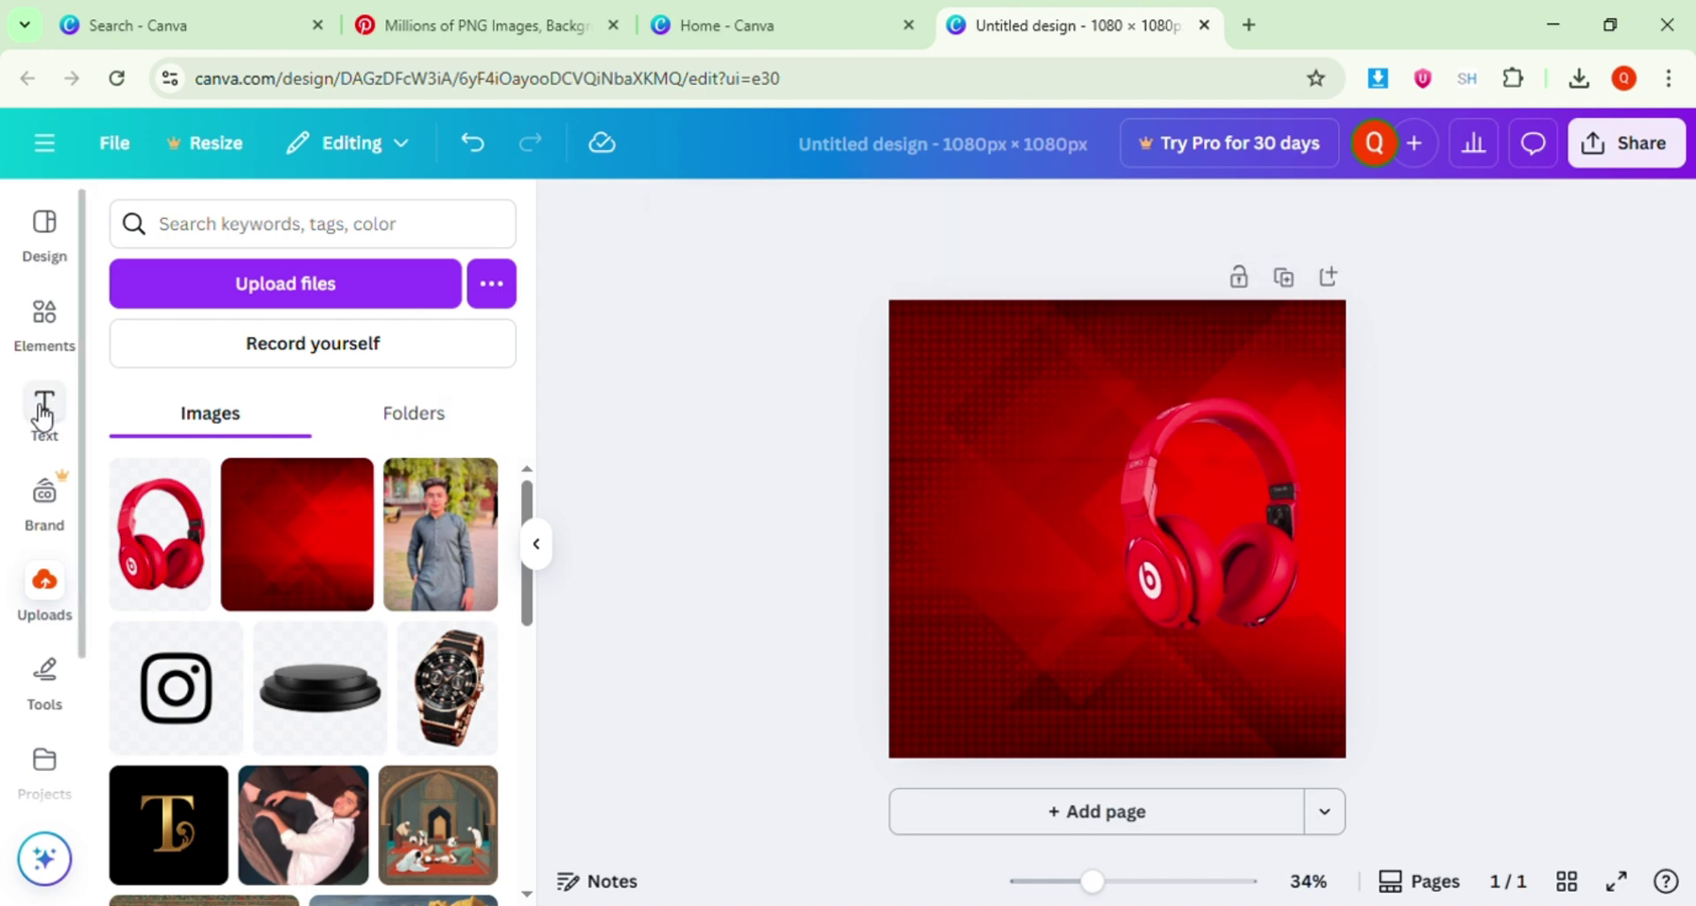
Add a text box that reads "NEW COLLECTION".
left_click(42, 411)
left_click(362, 311)
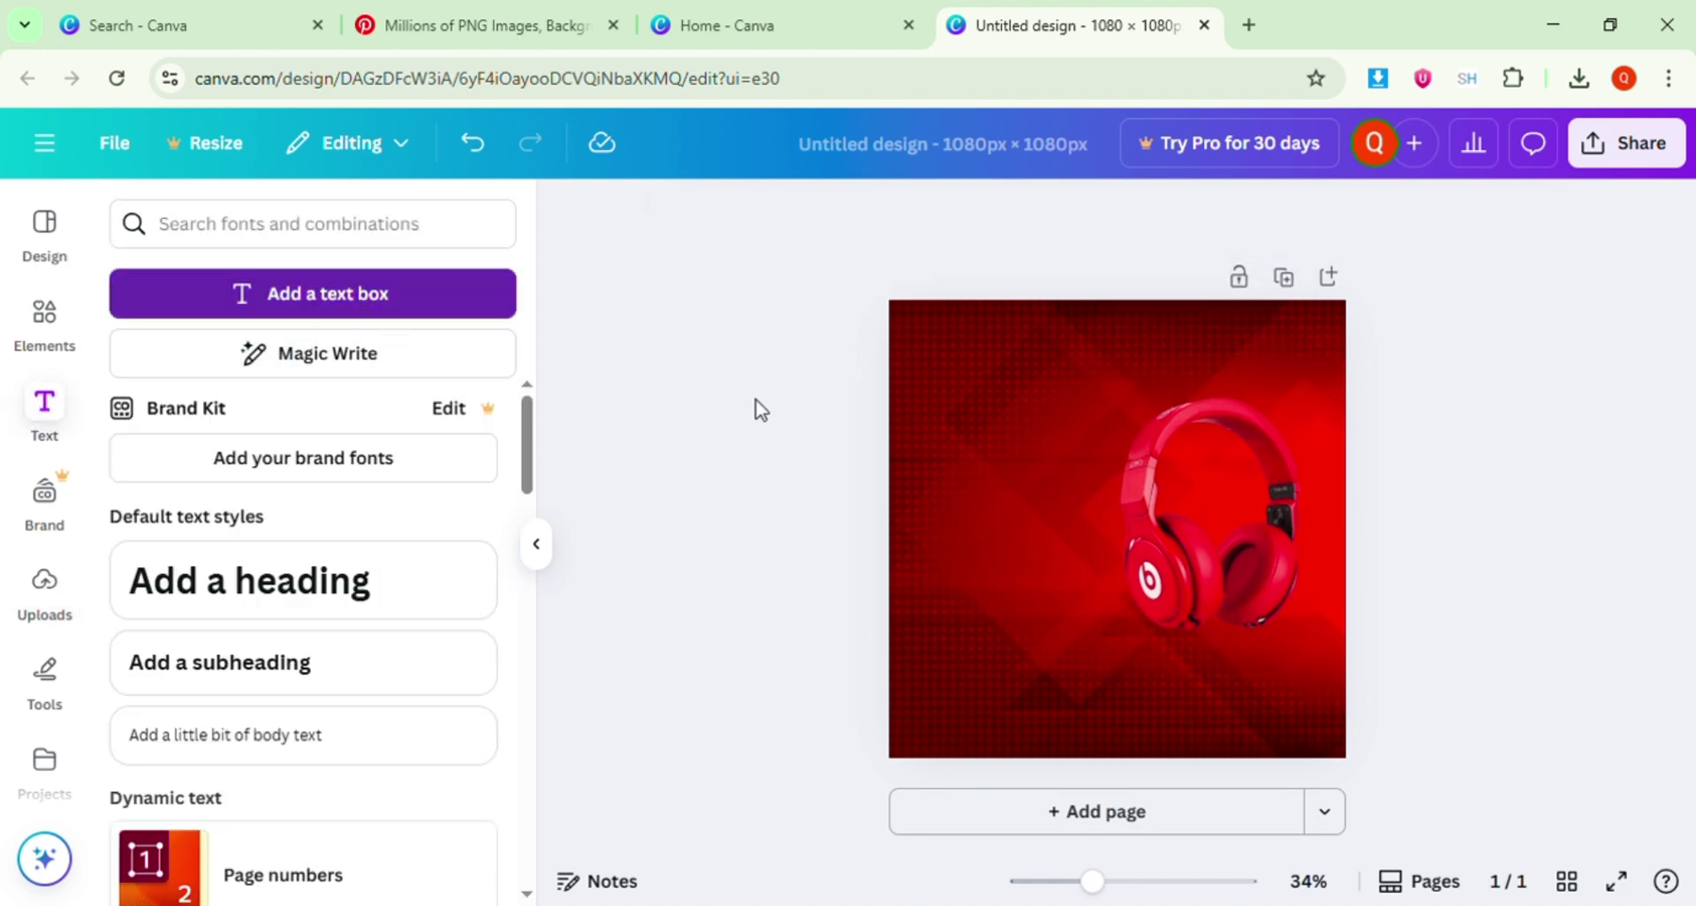
left_click_drag(986, 501, 864, 497)
key("BackSpace")
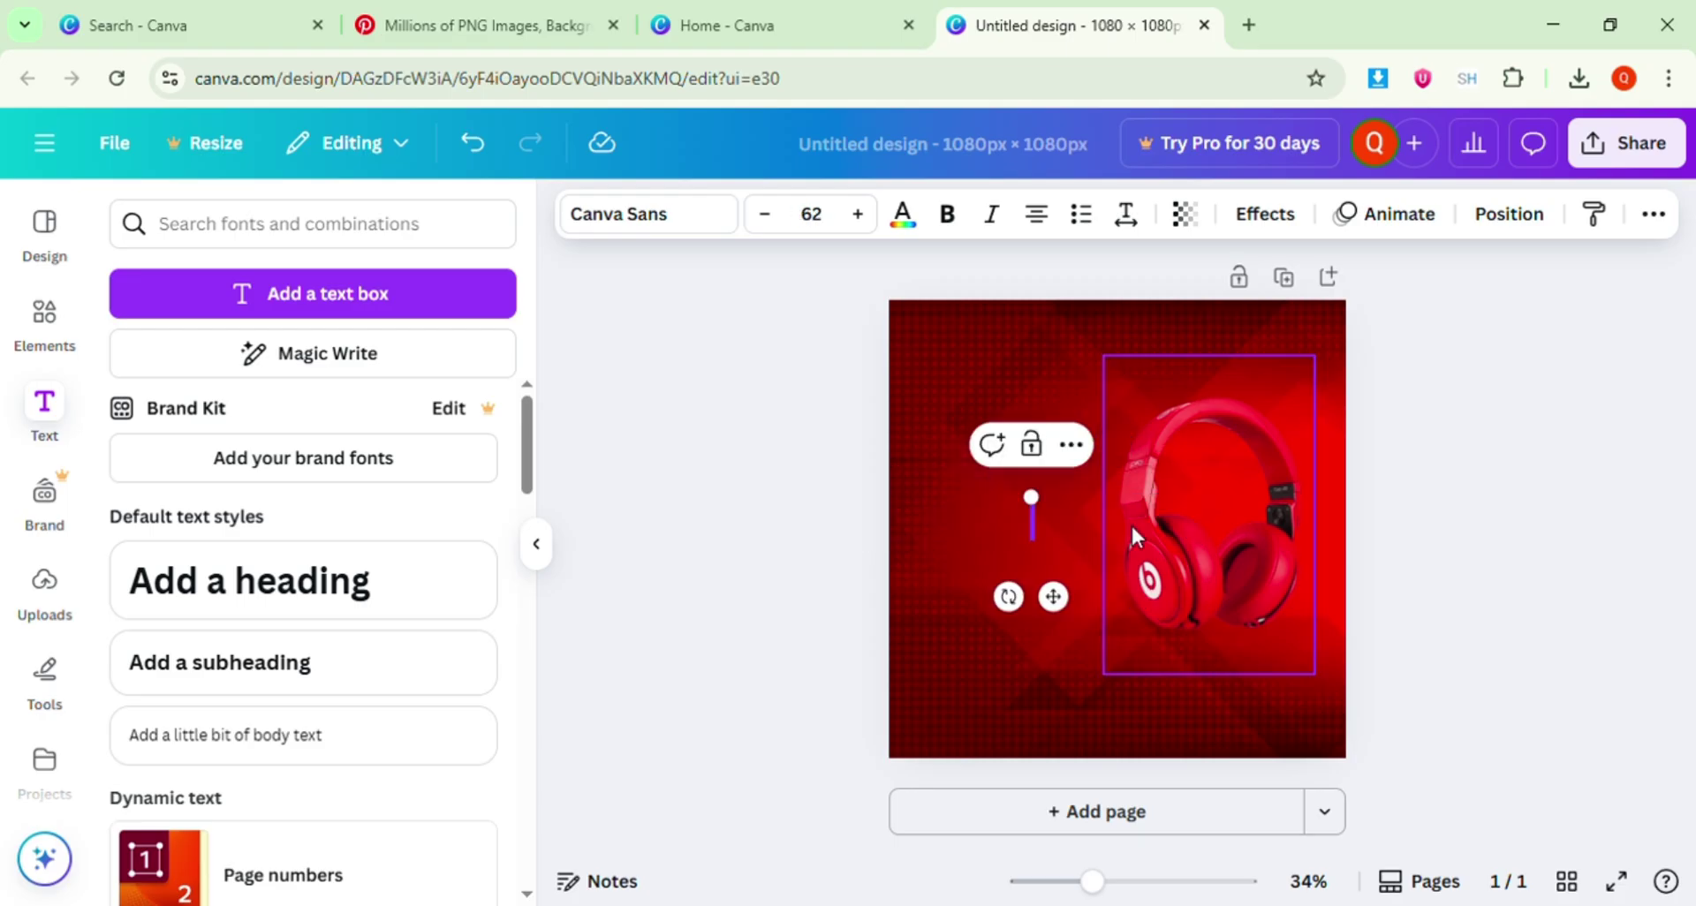
type("NEW COL")
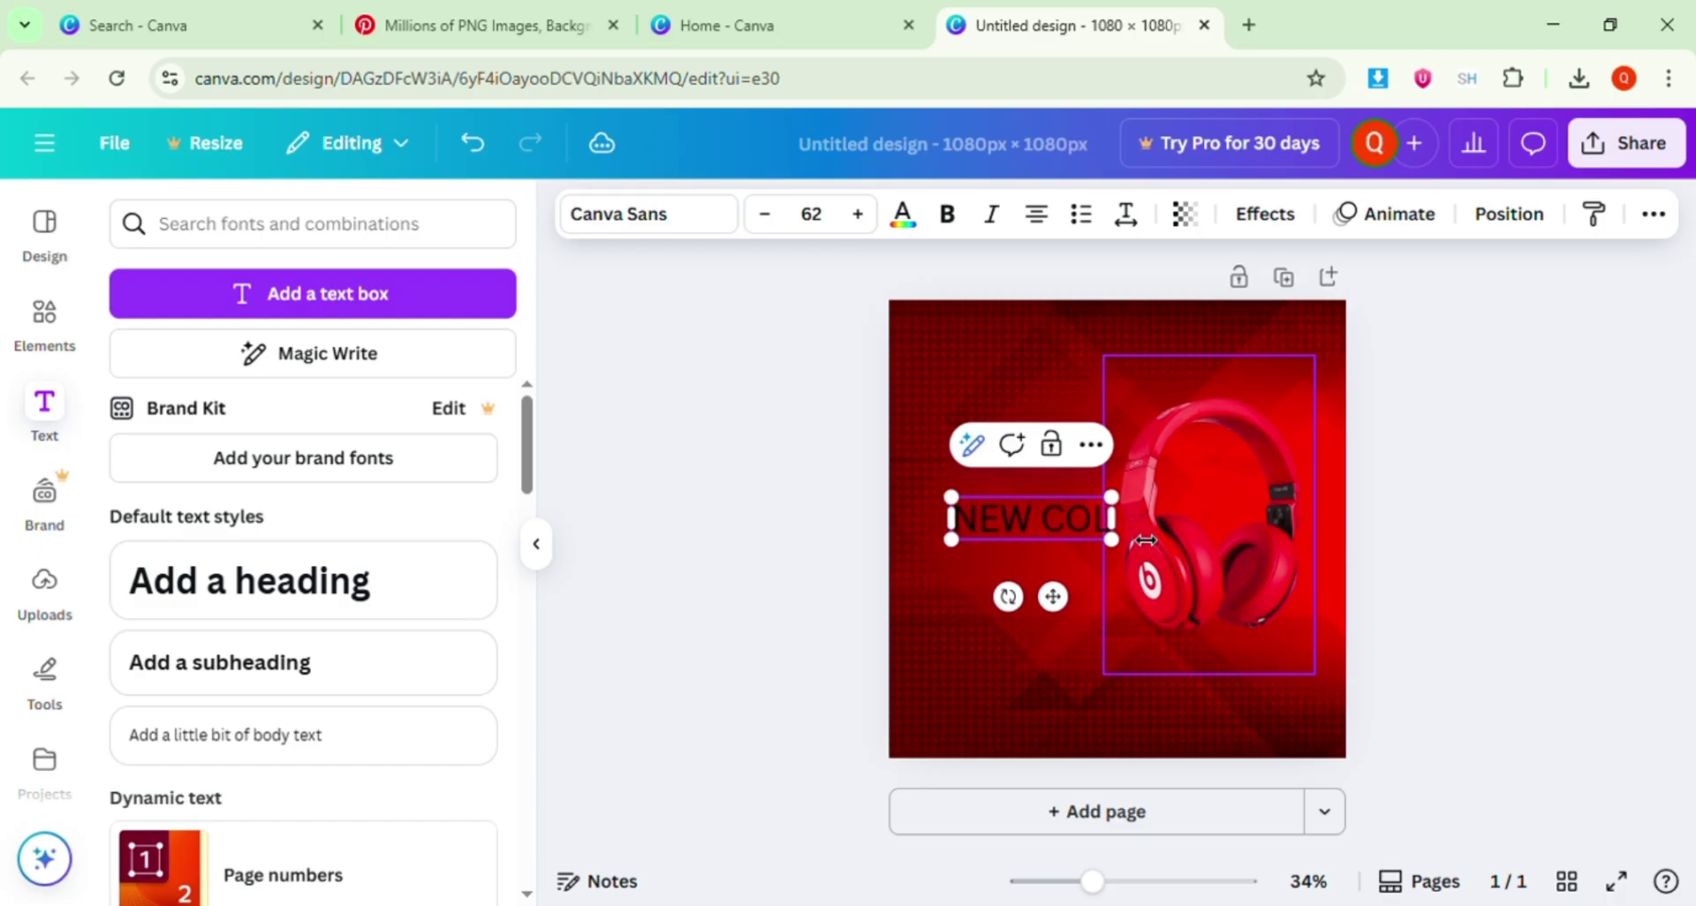
type("LECTION")
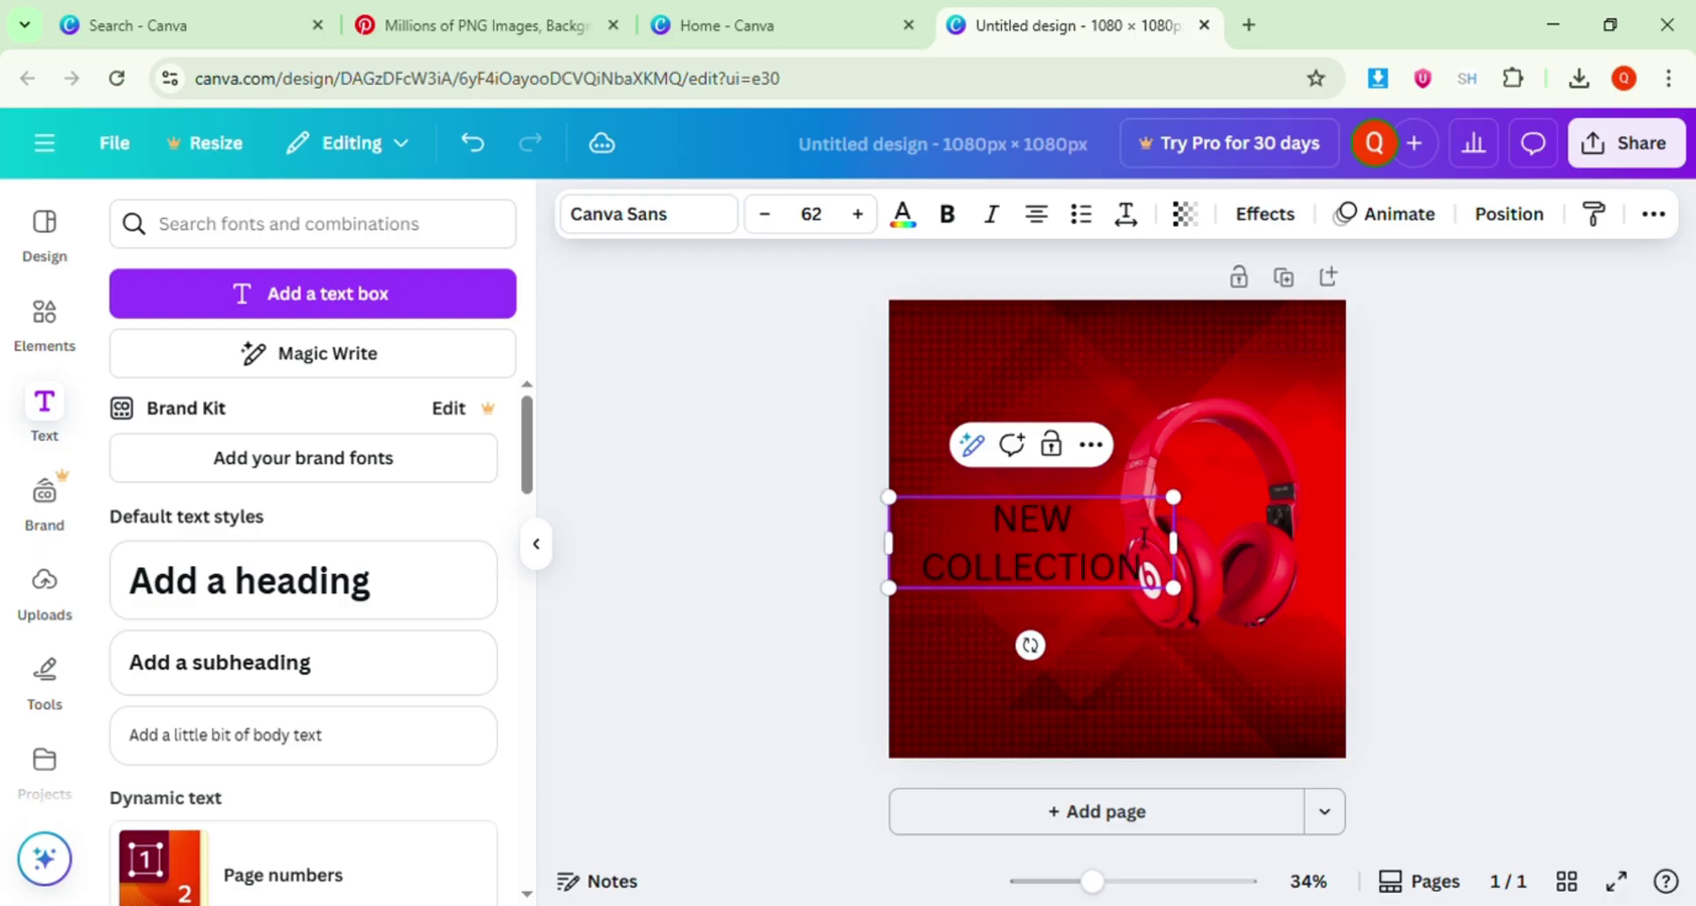
Fit the NEW COLLECTION text on one line and move it to the upper part of the page.
left_click_drag(1203, 554, 1189, 507)
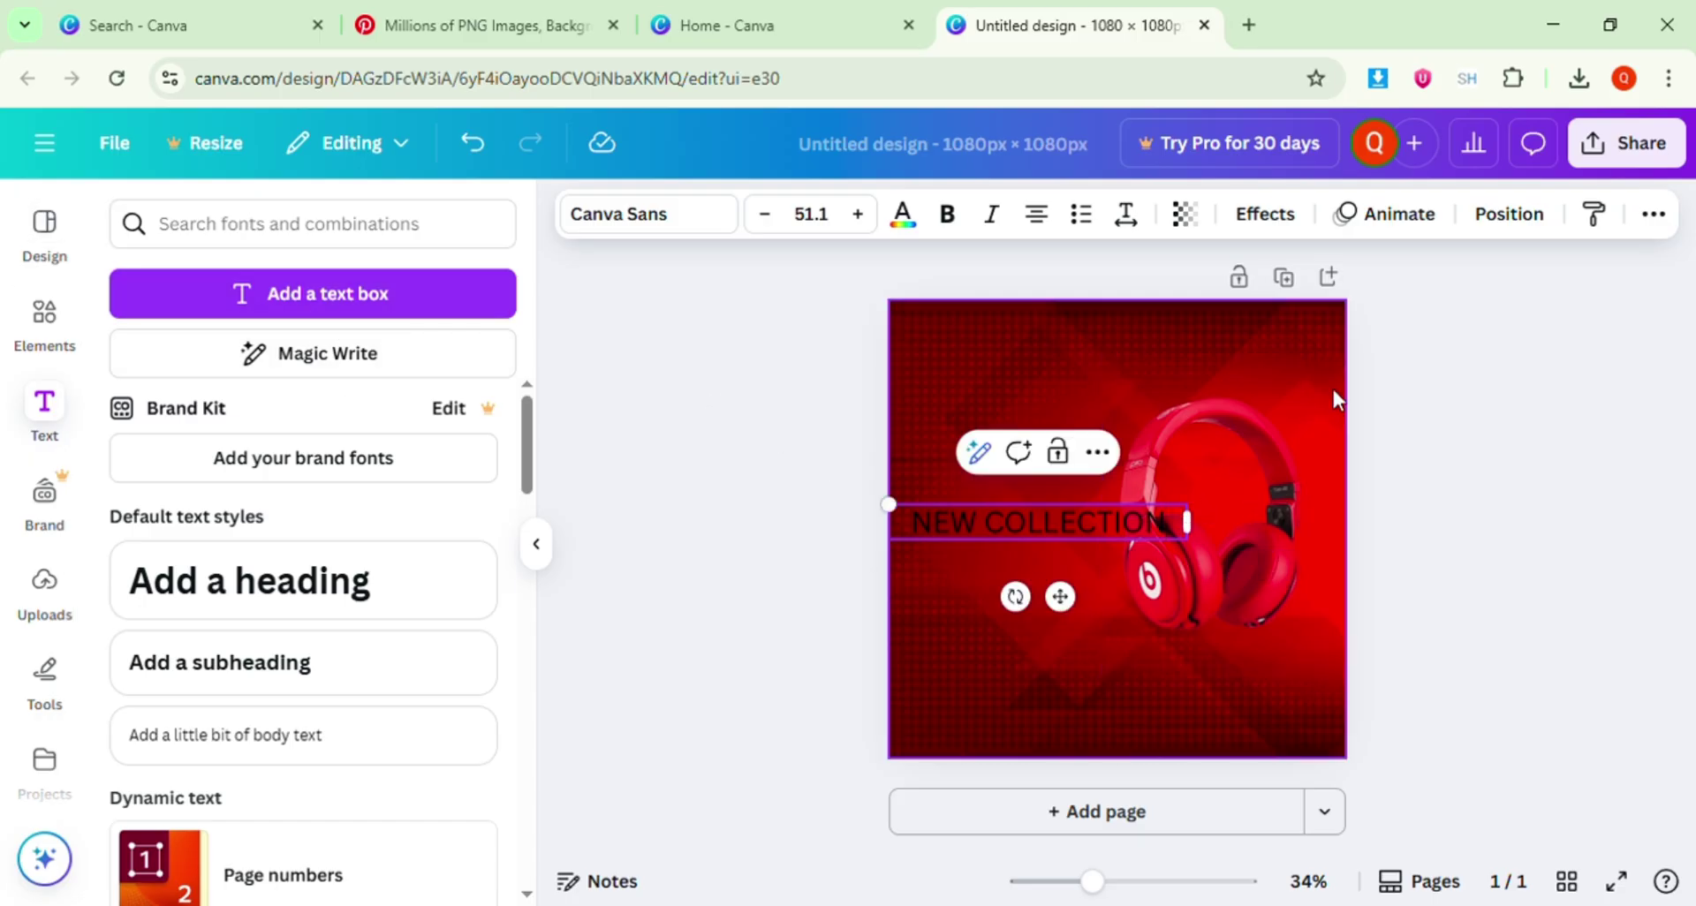
left_click(1003, 600)
left_click_drag(1014, 532, 1115, 357)
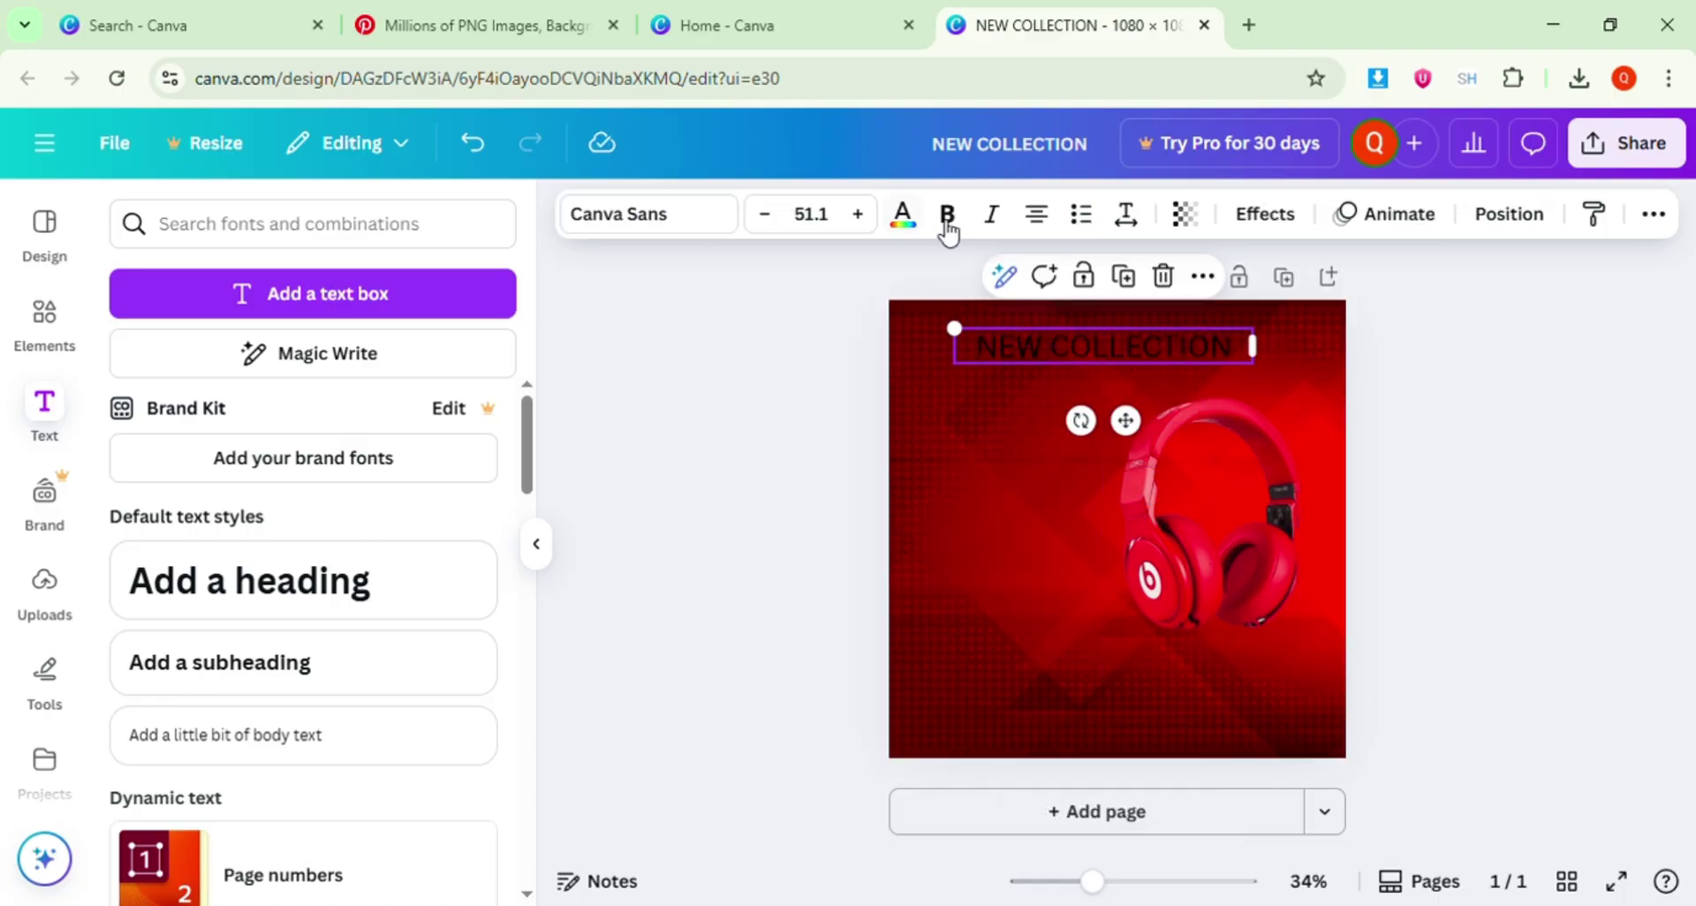
Colour the NEW COLLECTION text white and scale it down to font size 47.1.
left_click(903, 216)
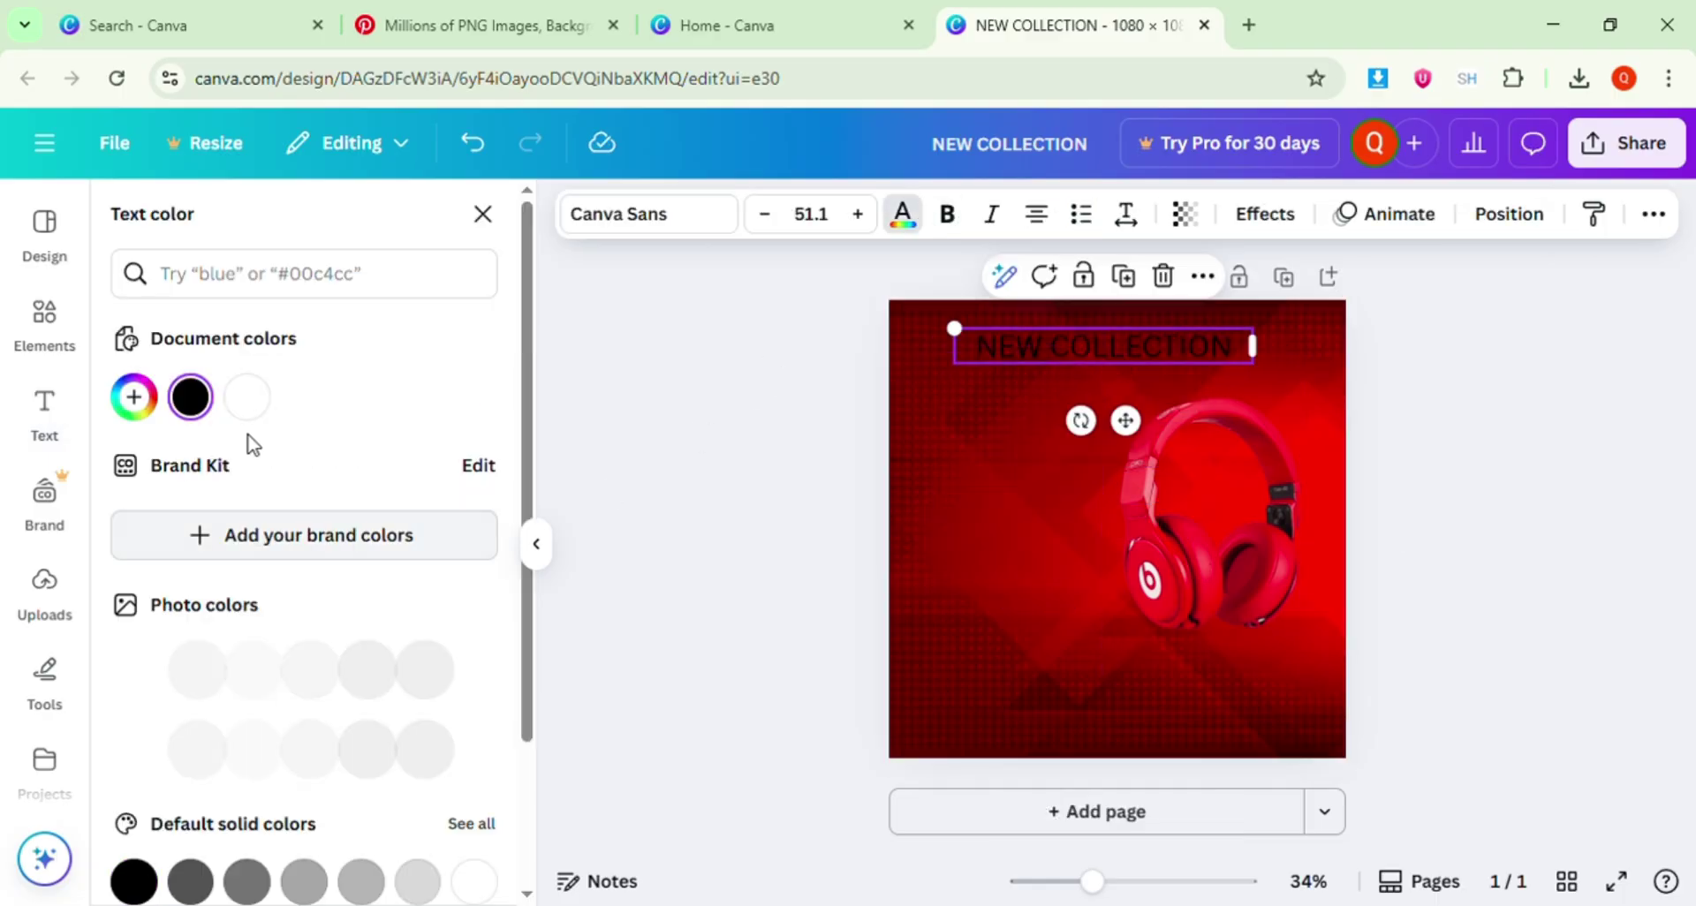
left_click(246, 397)
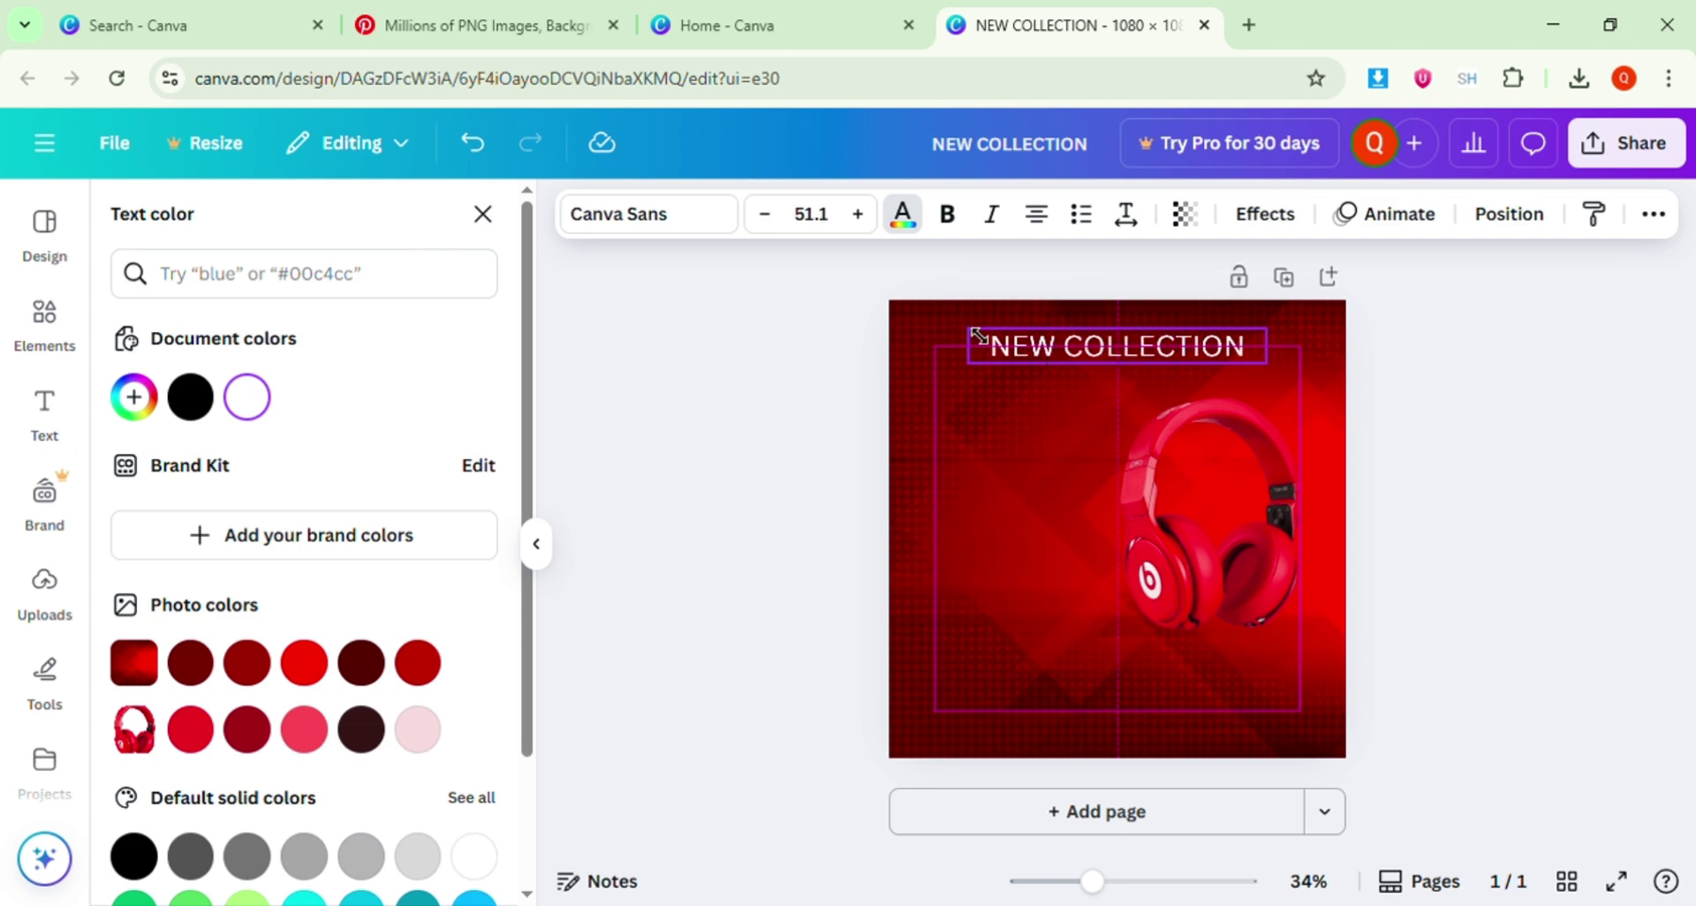
left_click_drag(954, 329, 991, 333)
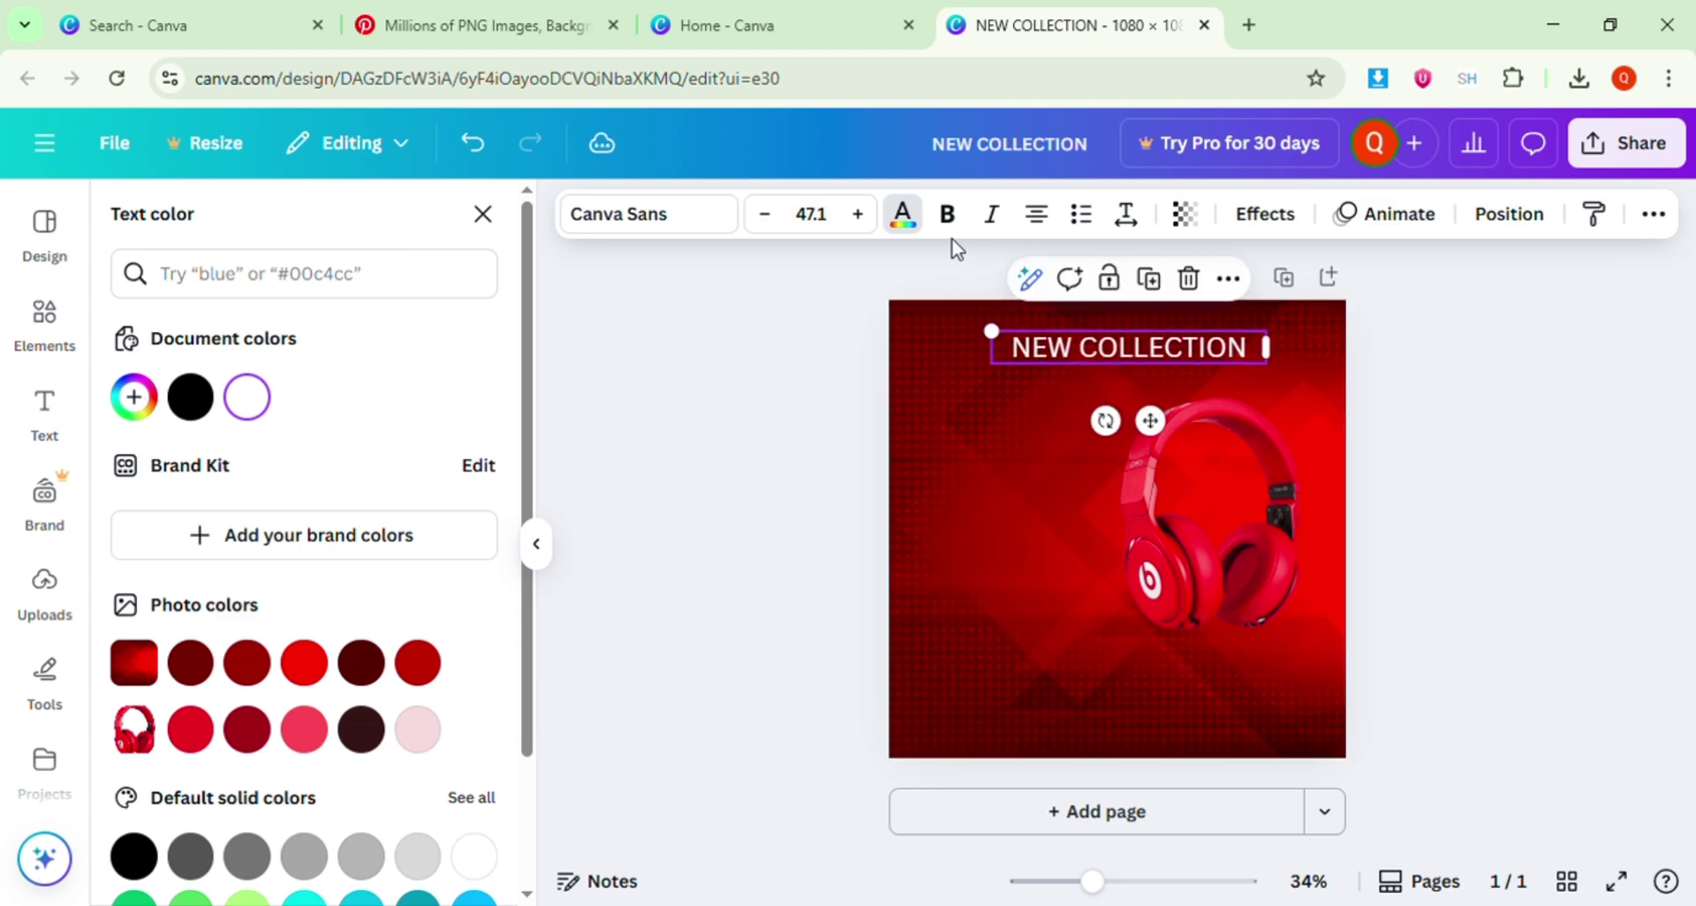
Change the NEW COLLECTION text's font to Poppins and centre it horizontally on the page.
left_click(714, 228)
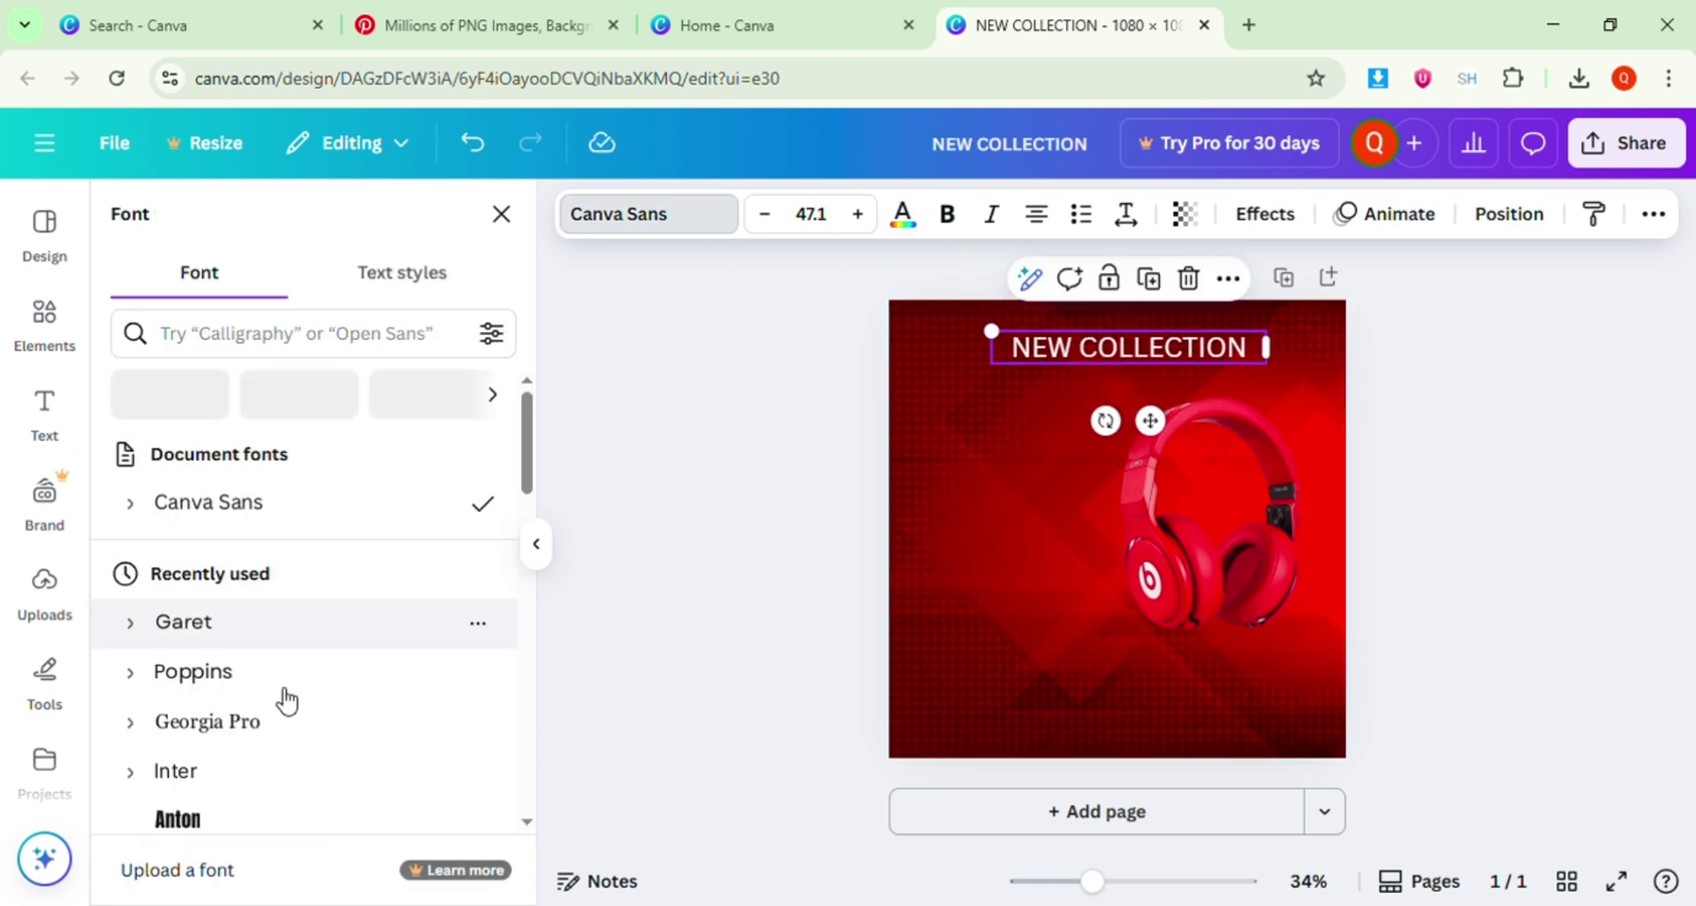
left_click(232, 676)
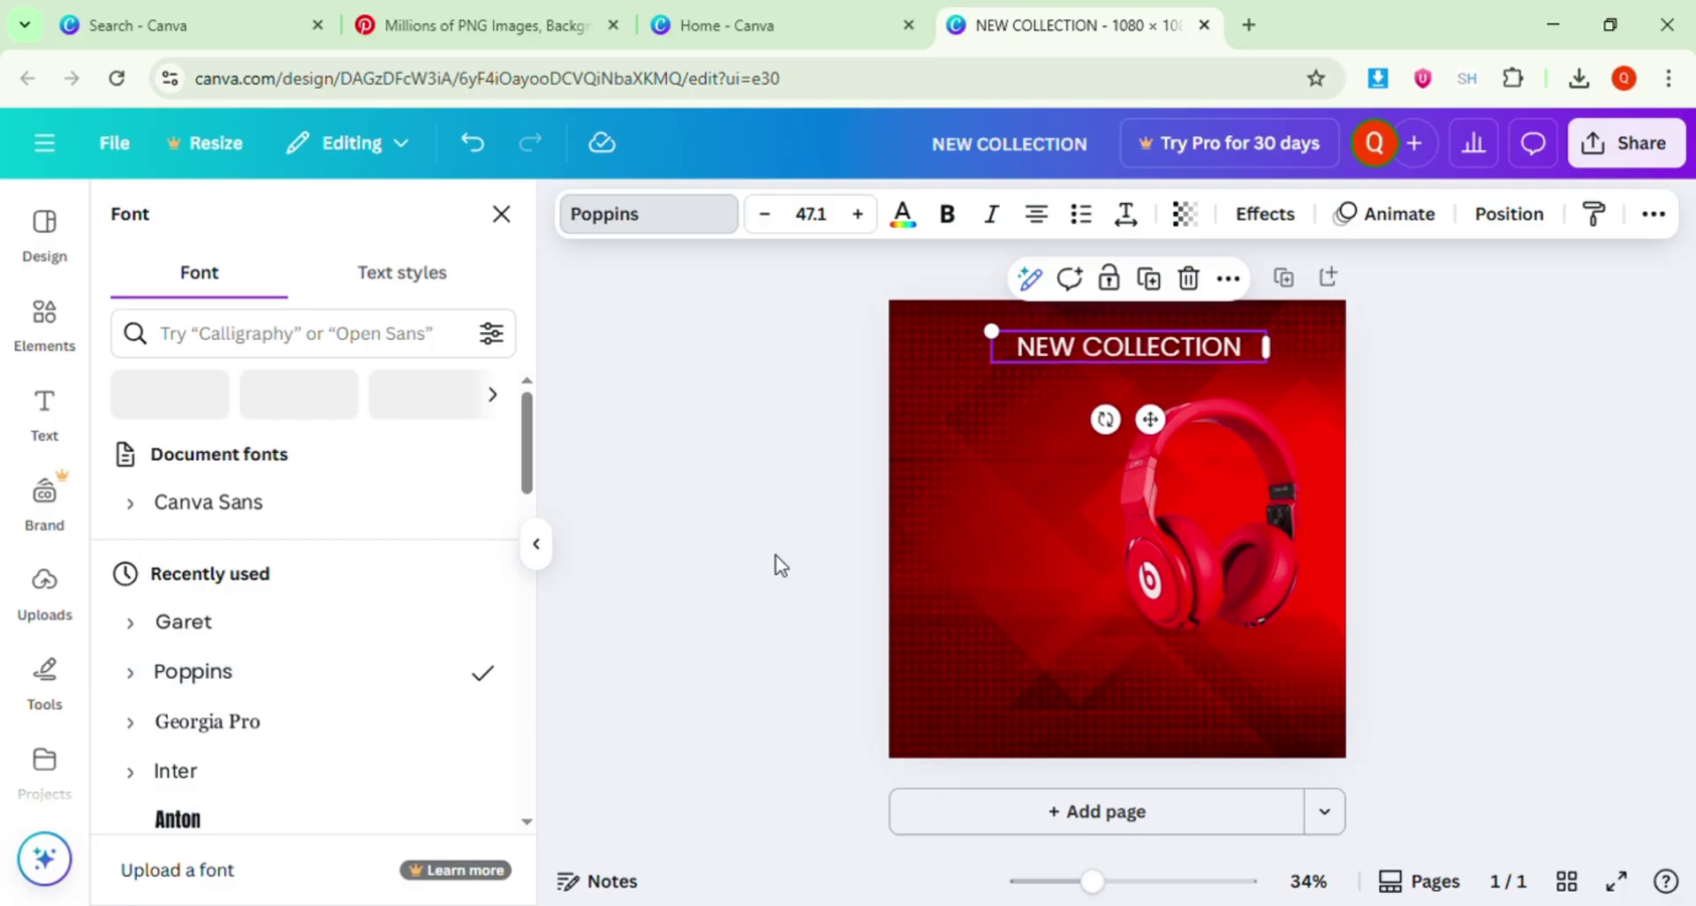
left_click_drag(1149, 347, 1137, 345)
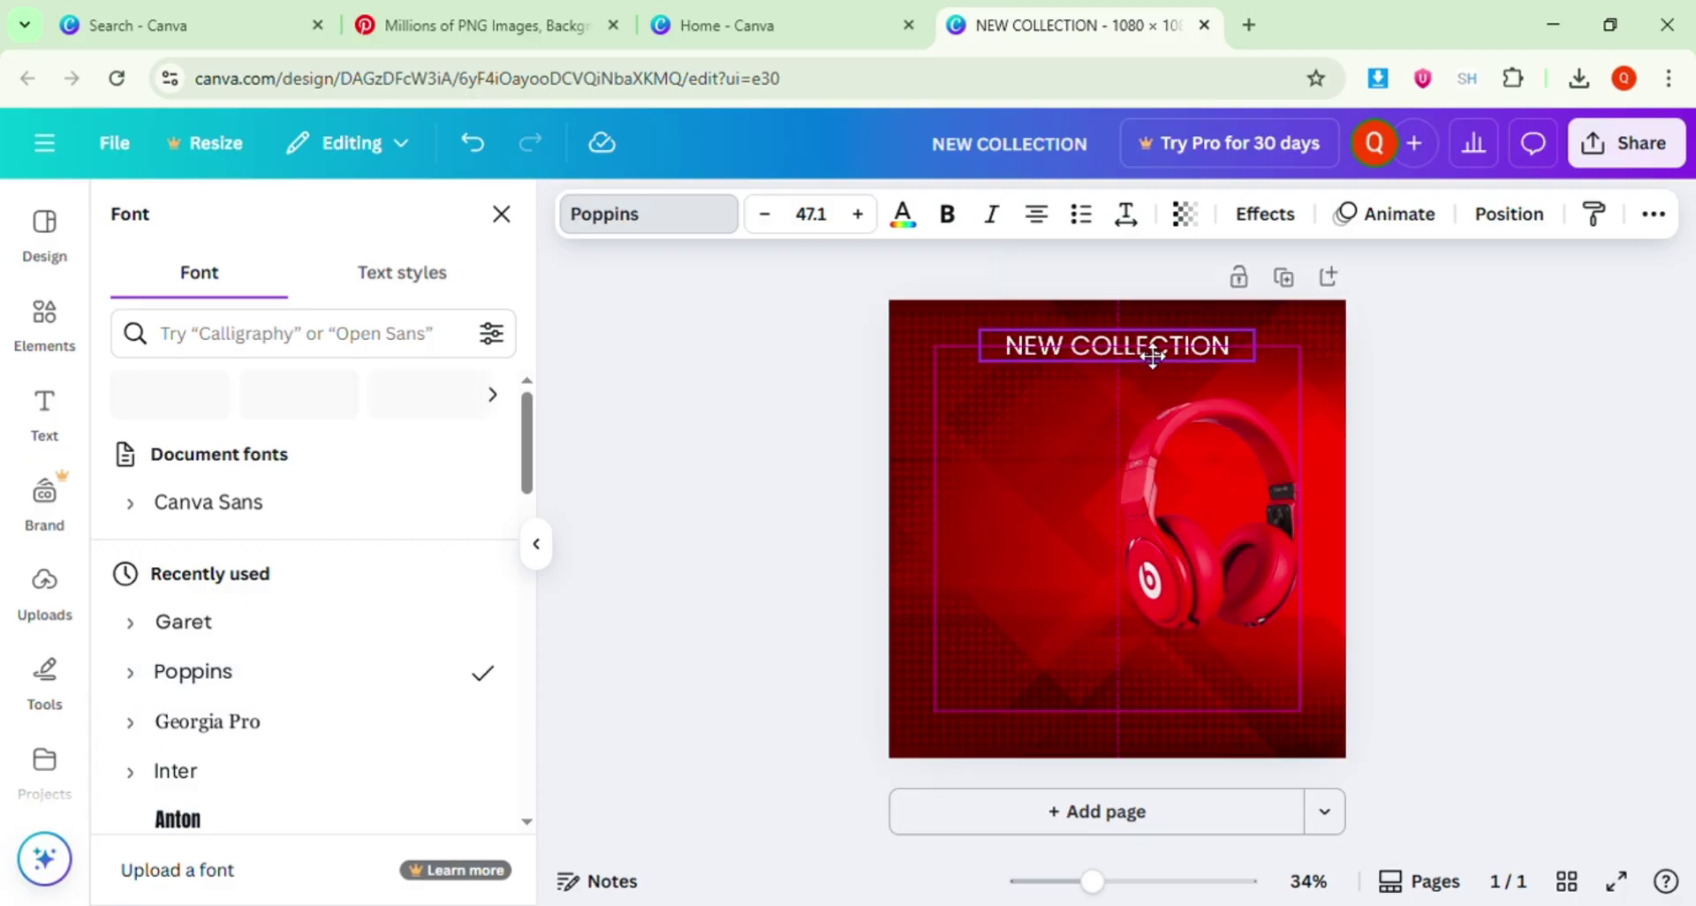
Move the headphones image slightly down and to the right, away from the heading.
left_click(1183, 564)
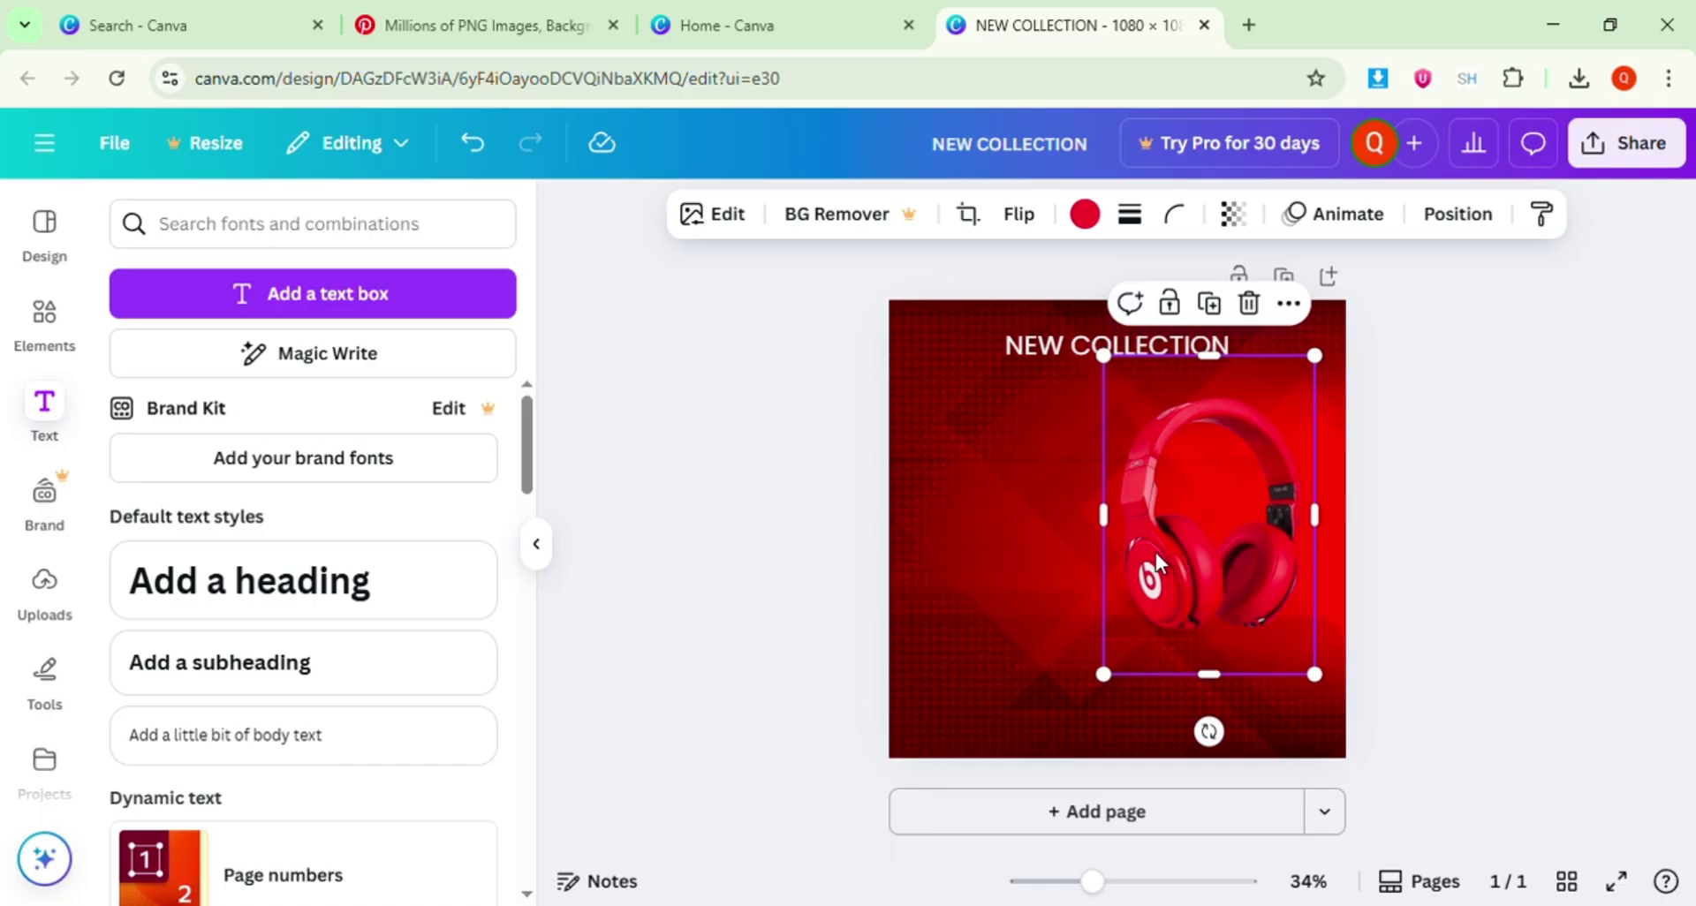
left_click_drag(1157, 564, 1173, 578)
key("Escape")
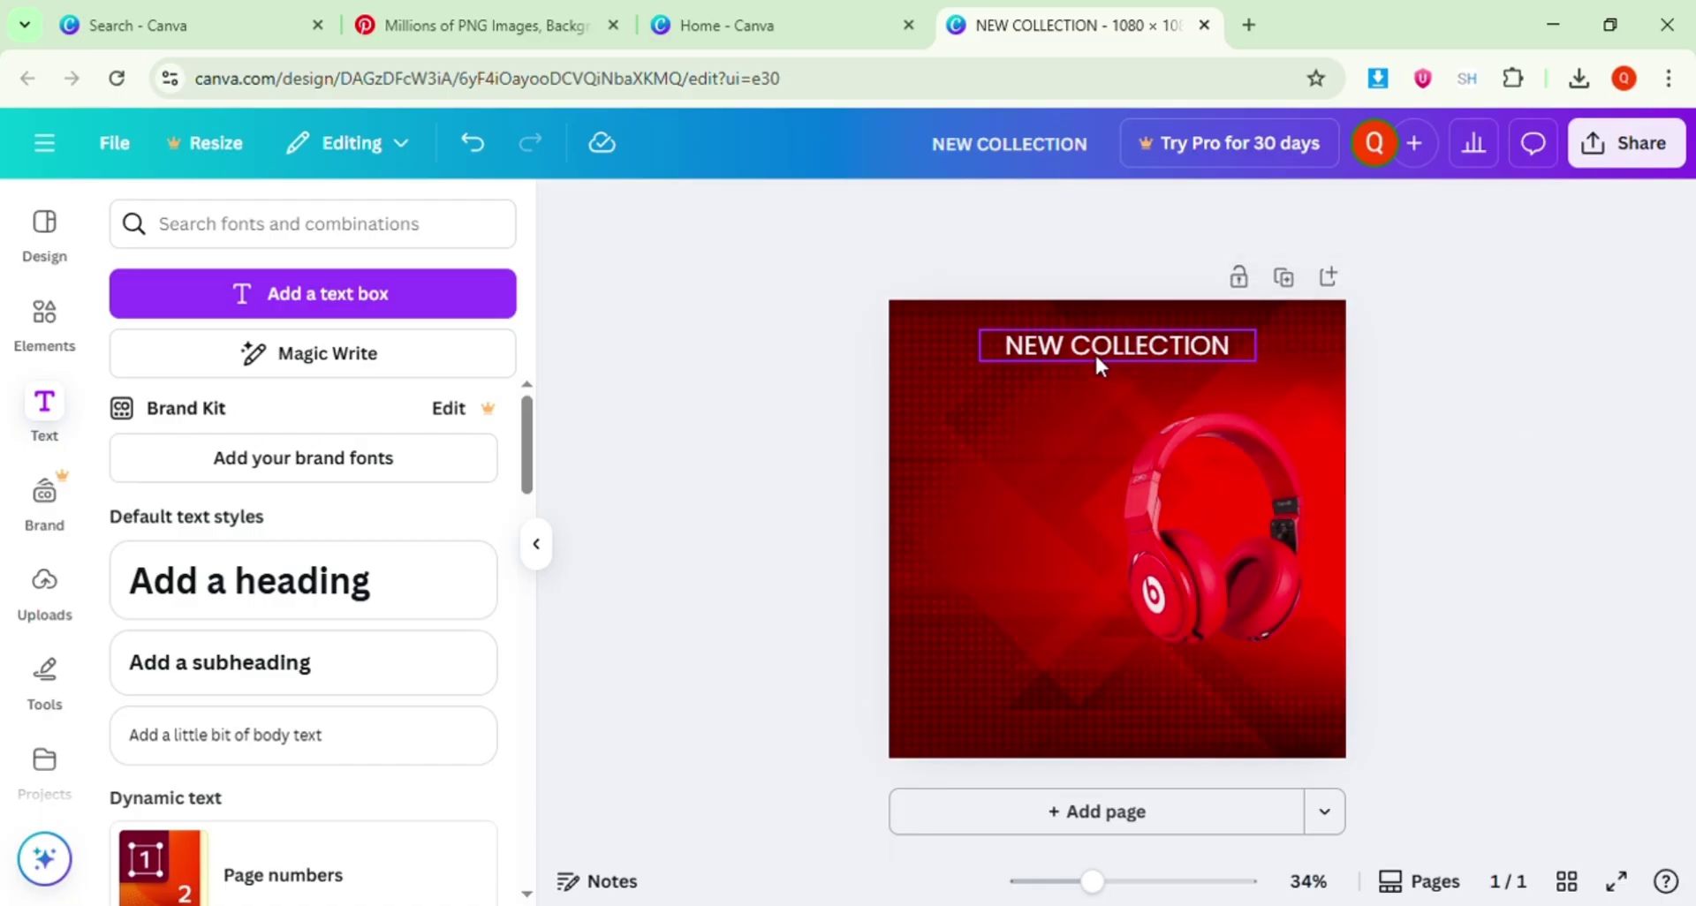
Increase the NEW COLLECTION text's letter spacing and widen its box so the words fit on one line.
left_click(1100, 358)
left_click(1128, 215)
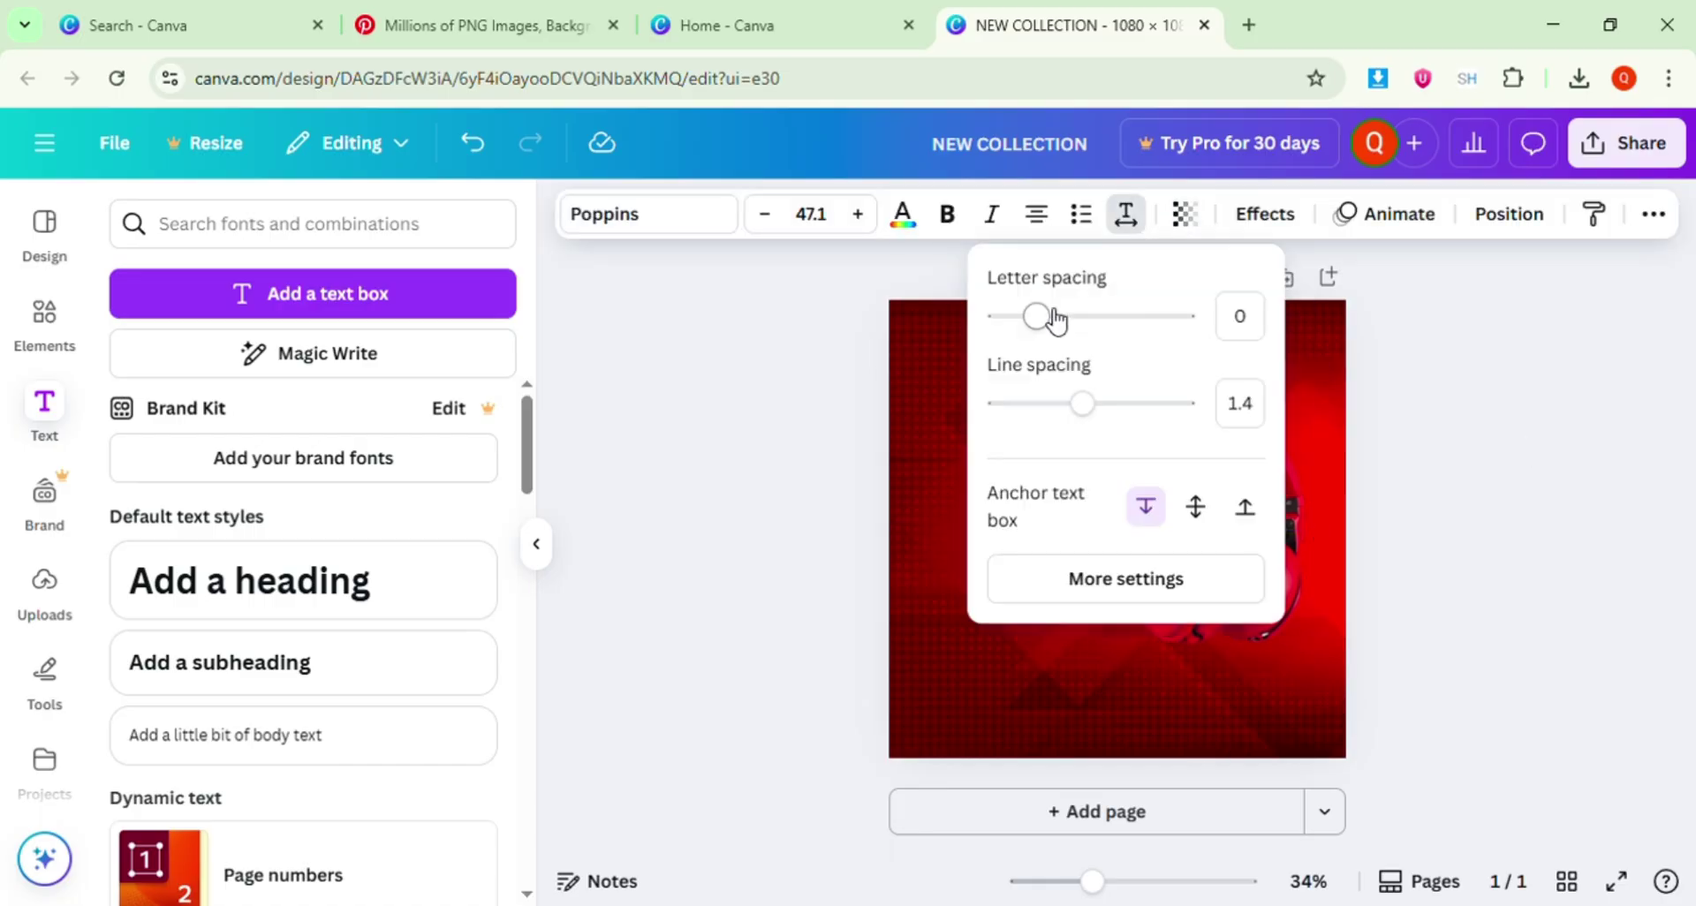
left_click_drag(1051, 317, 1064, 315)
left_click(1484, 325)
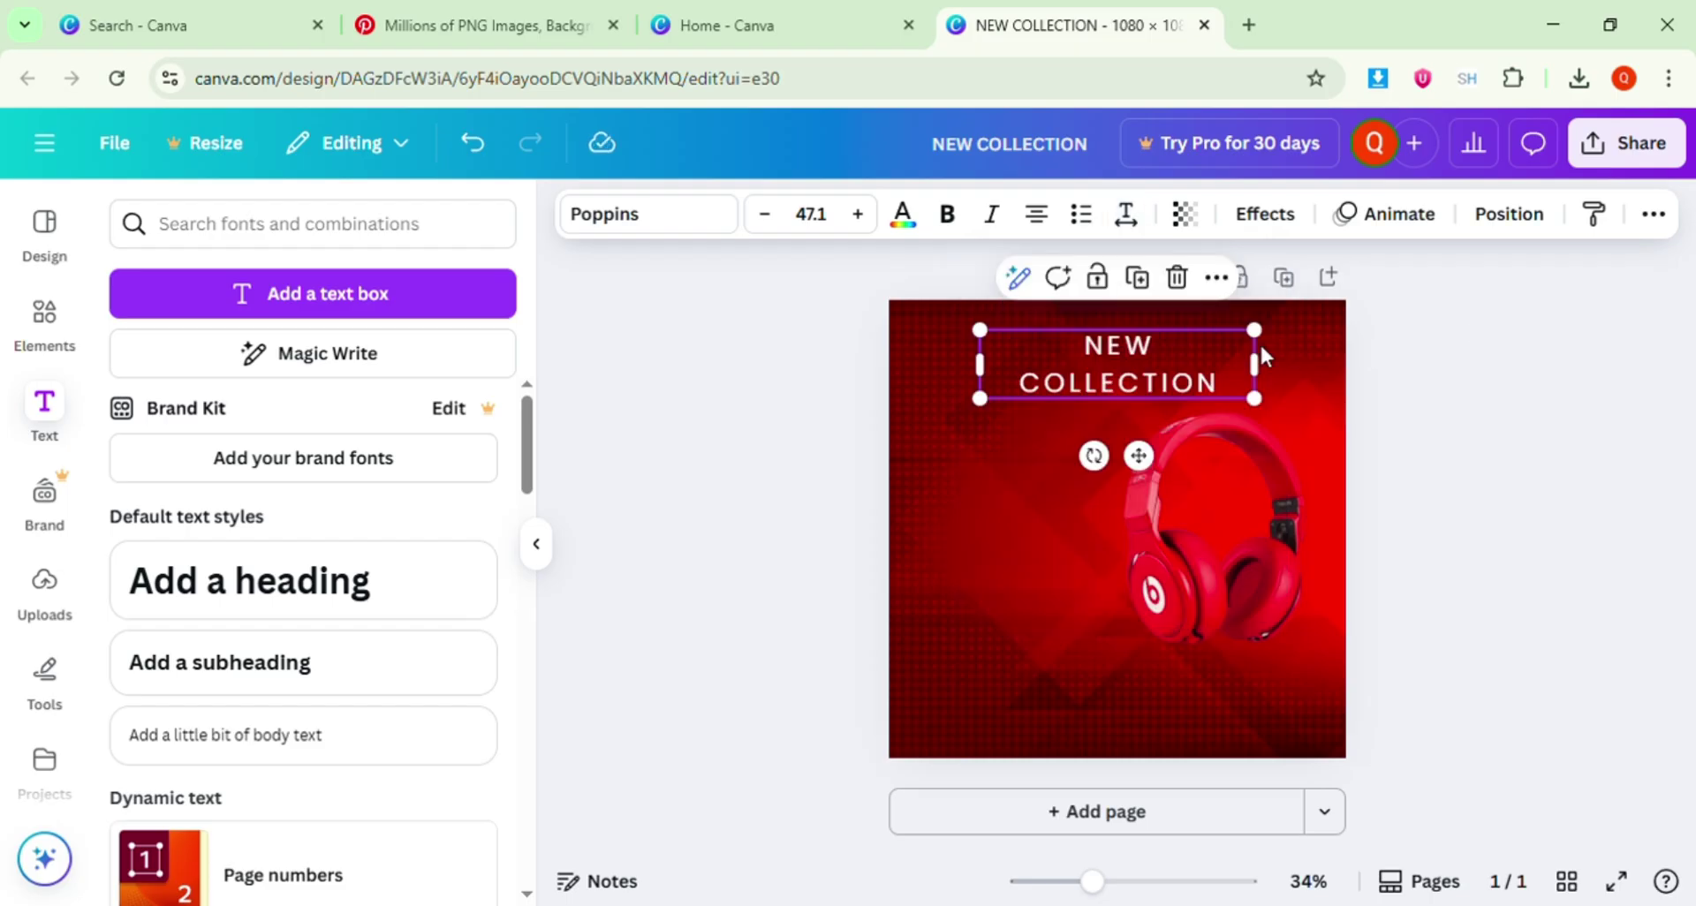
left_click_drag(1258, 364, 1338, 346)
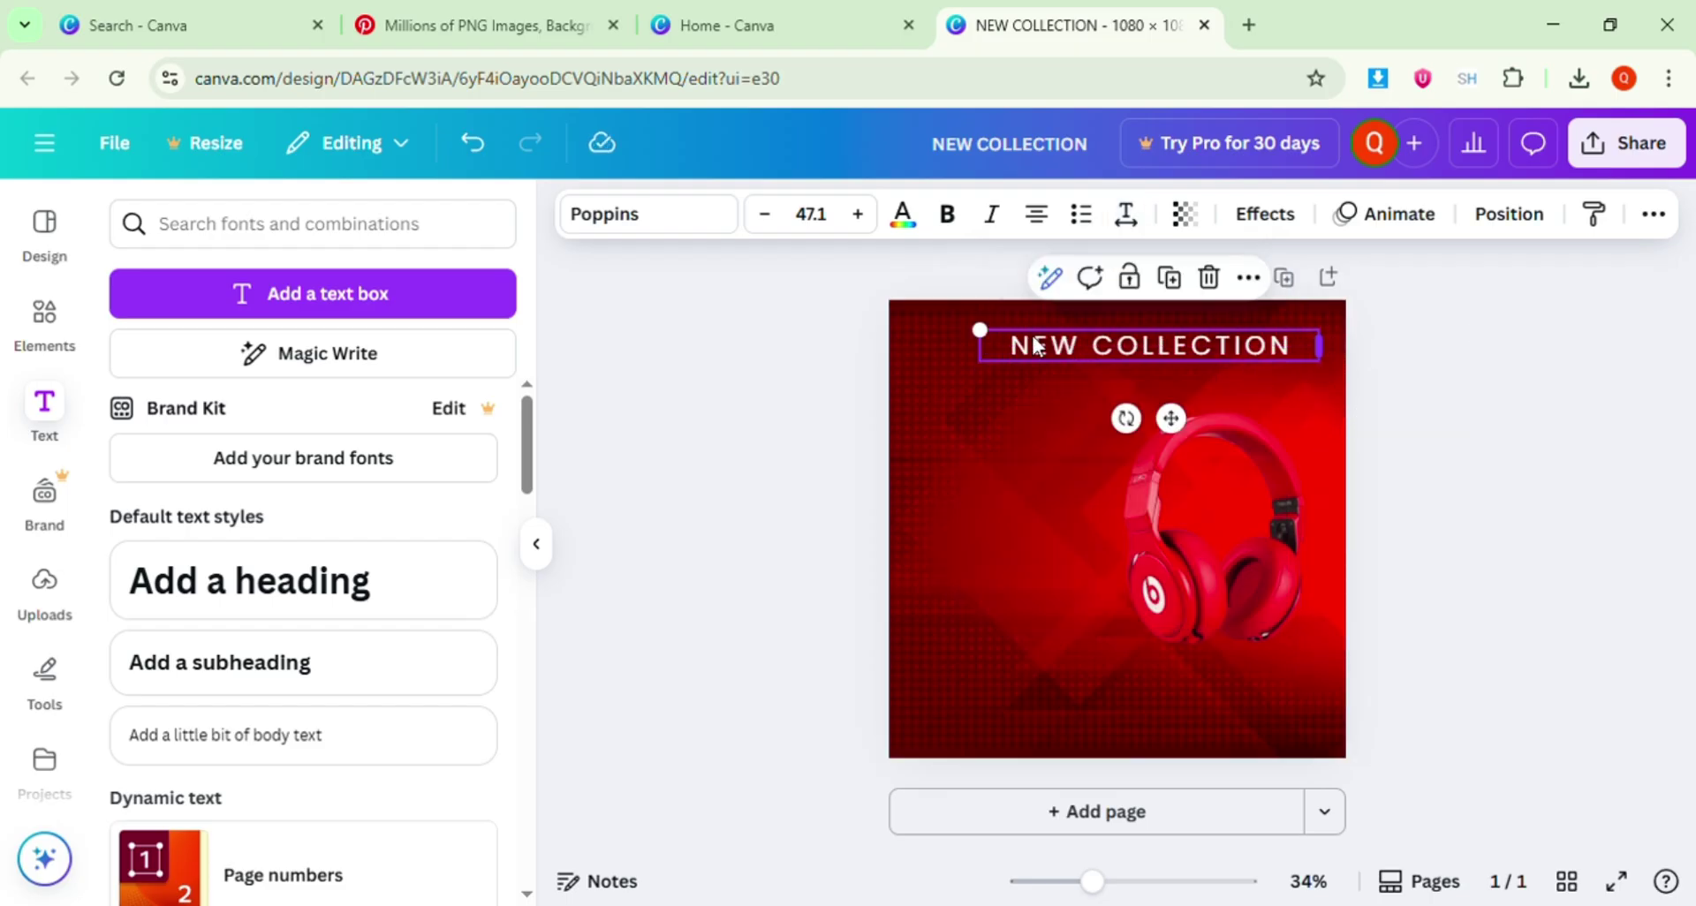
Scale the heading down to font size 35.6 and set its letter spacing to 418, keeping it on one line.
left_click_drag(1041, 342, 1065, 334)
left_click_drag(1185, 353, 1135, 321)
left_click(1125, 214)
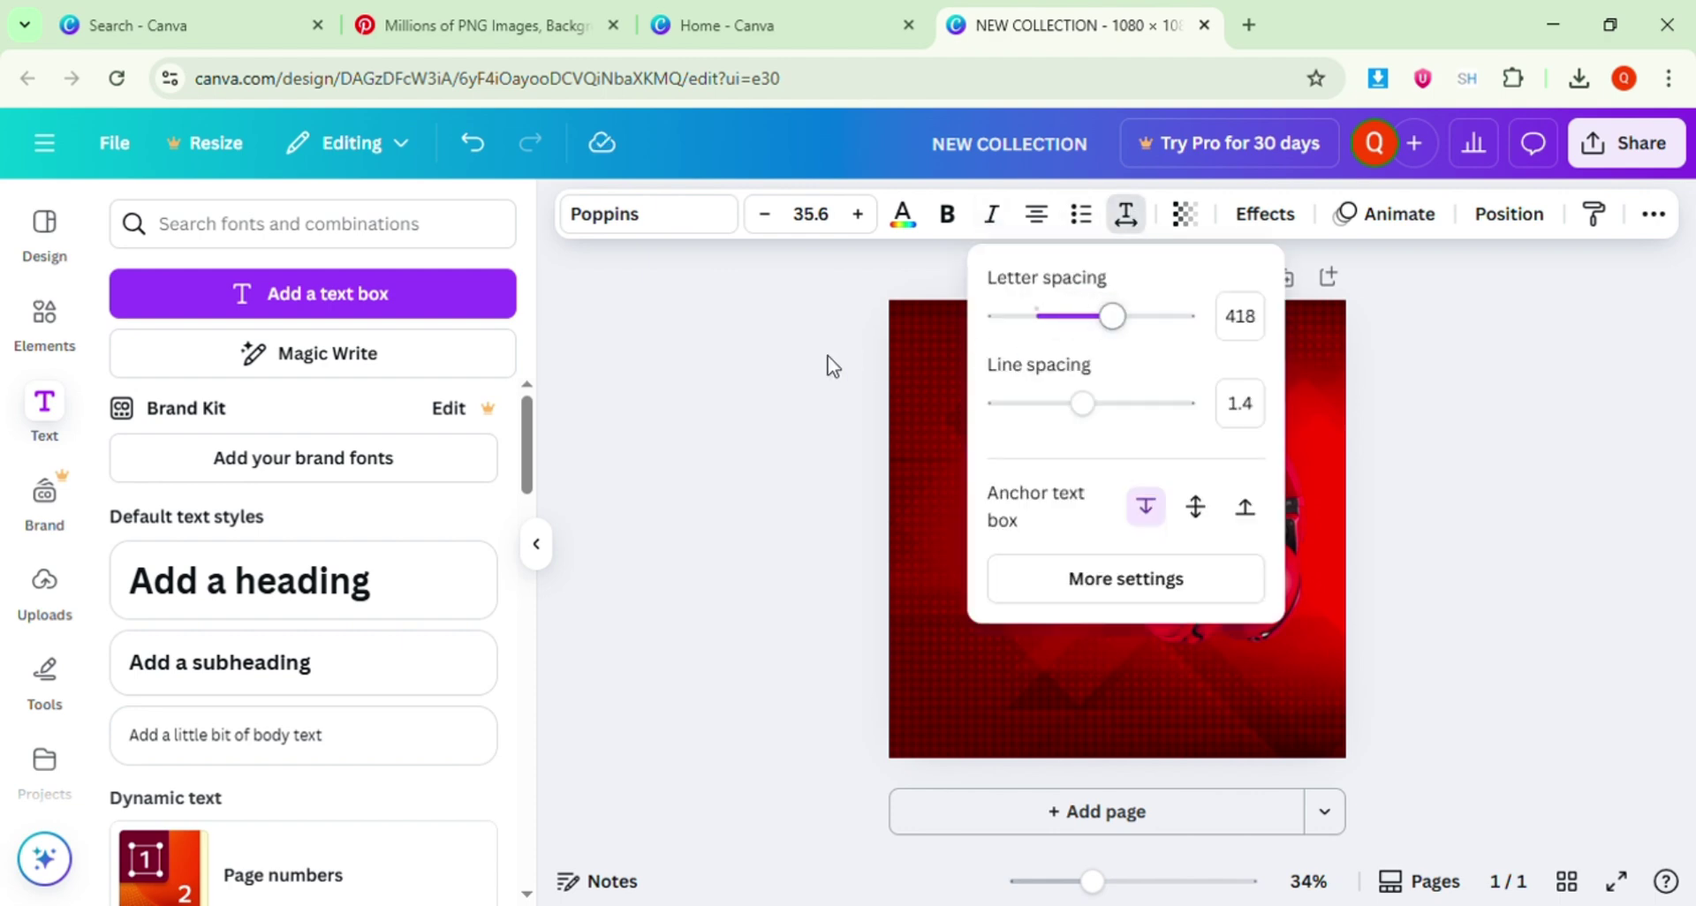
left_click(1202, 379)
left_click_drag(1269, 375, 1343, 369)
Scale the heading down to font size 26 and centre it close to the page's upper edge.
left_click_drag(990, 334, 1080, 341)
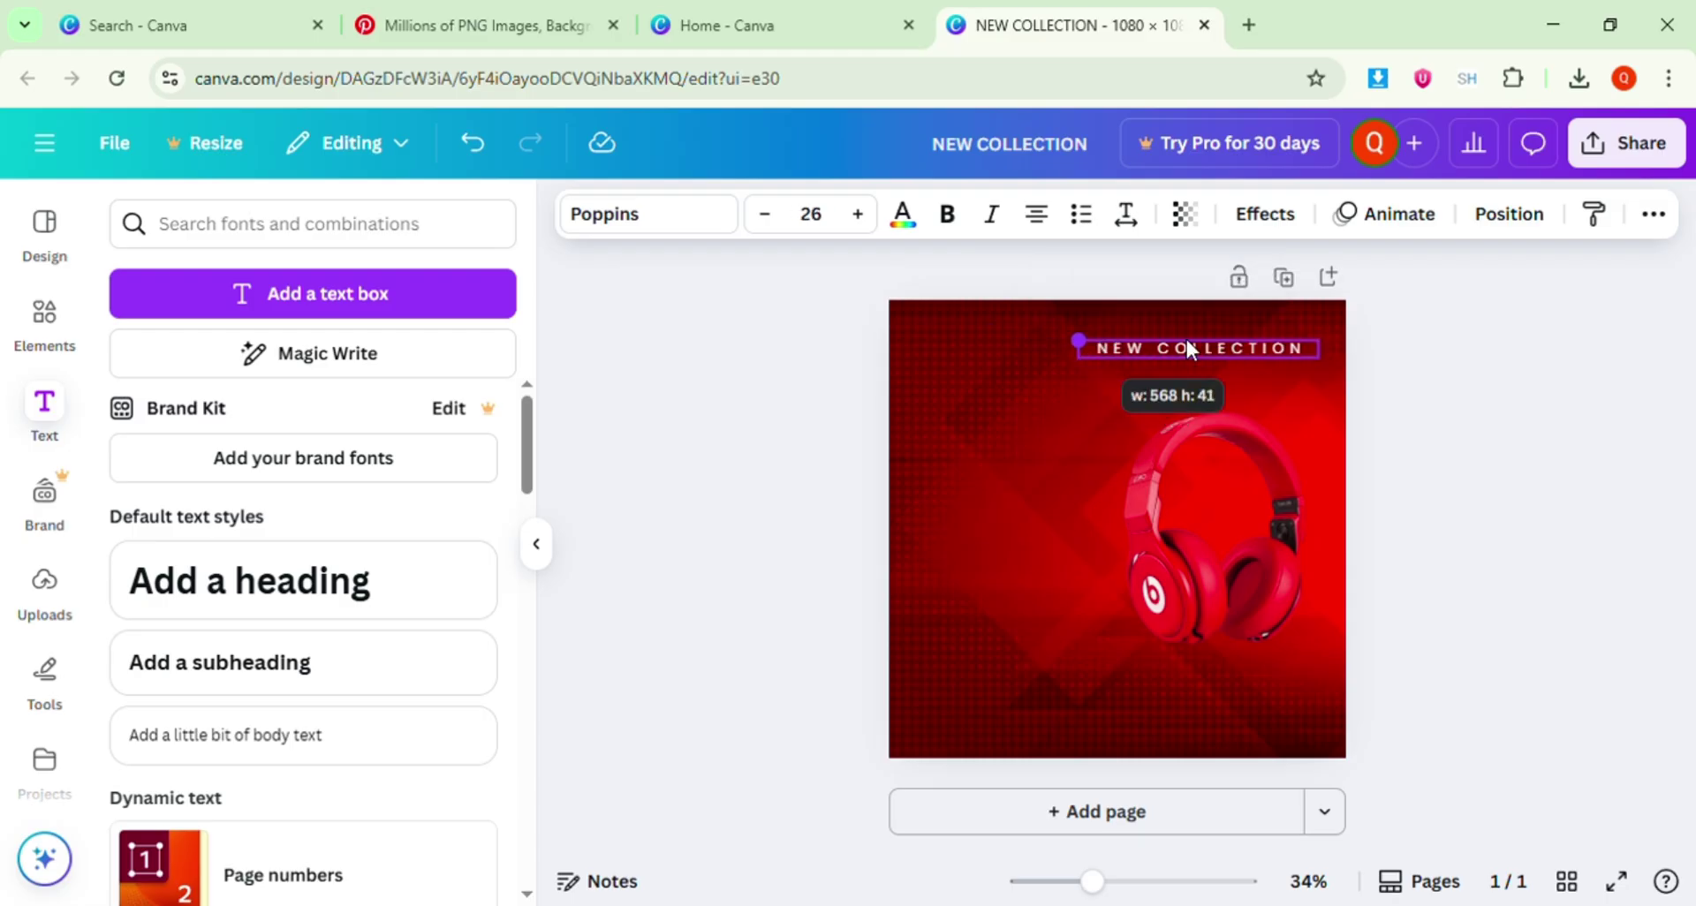
left_click_drag(1213, 350, 1136, 340)
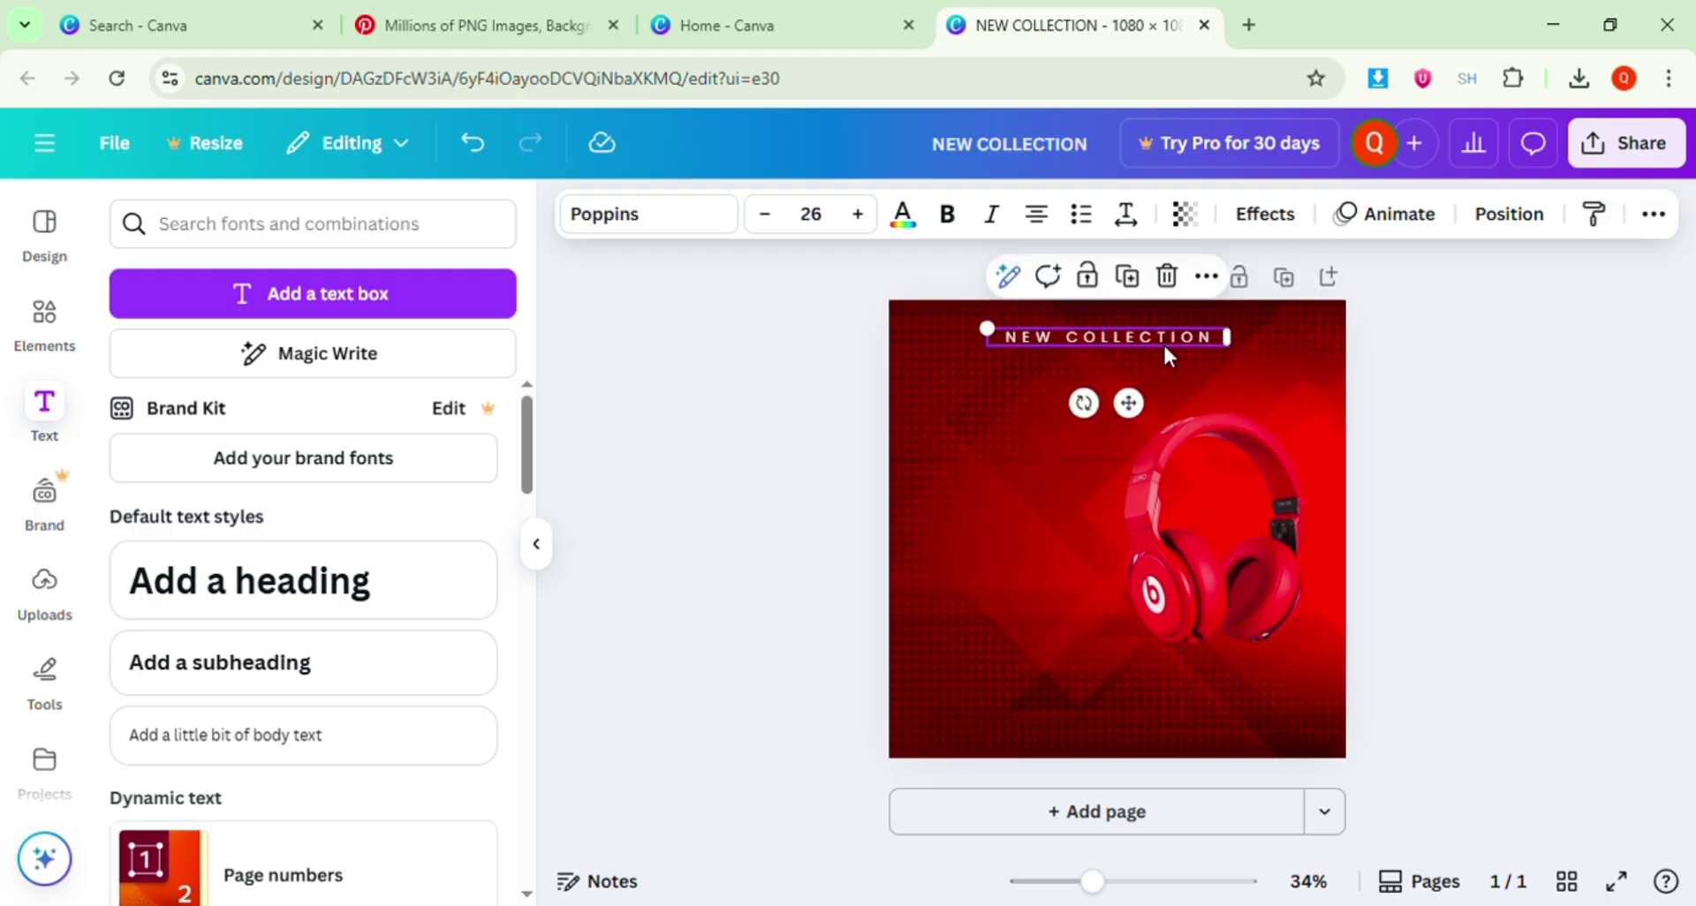
left_click(1403, 376)
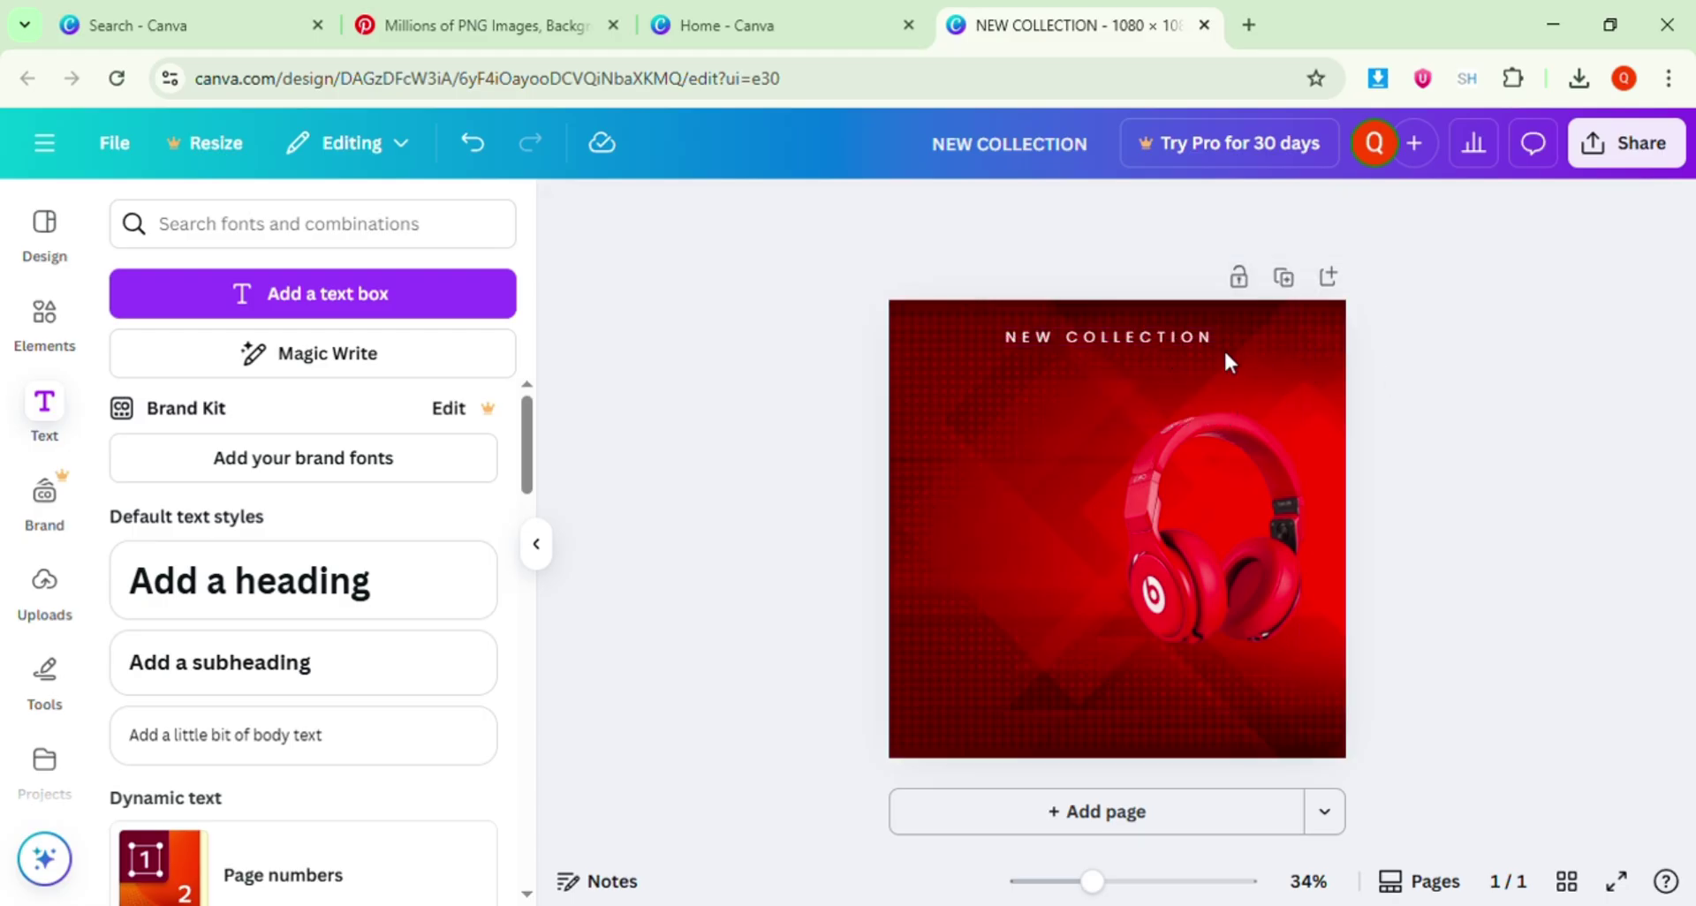
left_click(1210, 349)
left_click(1447, 382)
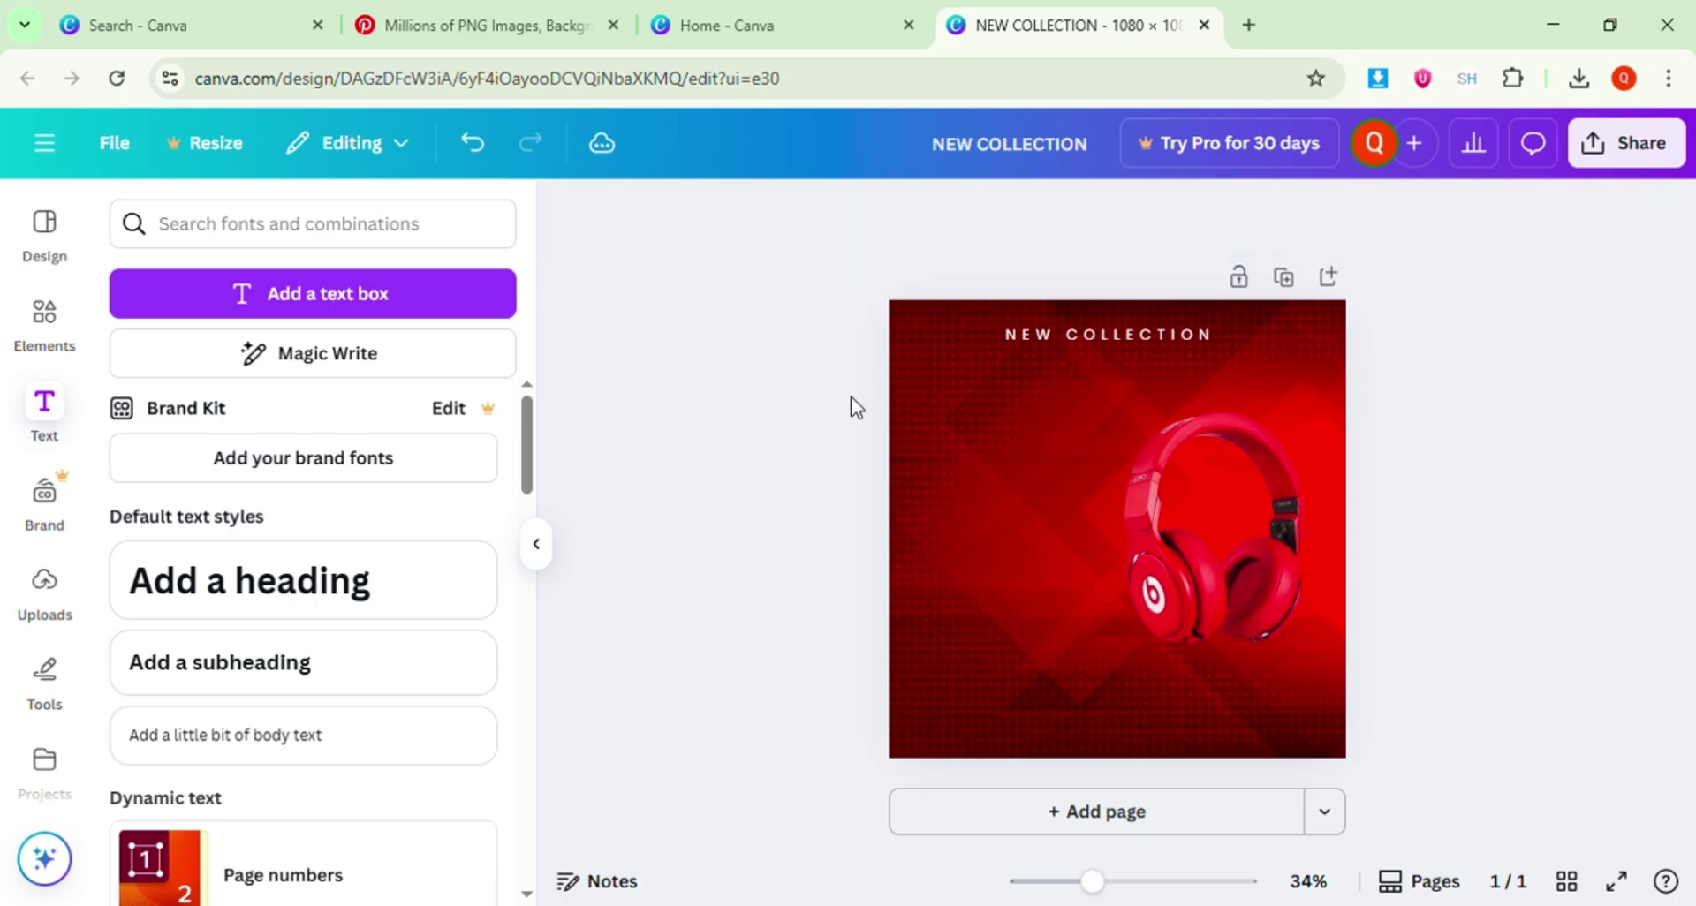
Add a text box reading HEADPHONES at about font size 40.7 in the middle of the page.
left_click(45, 405)
left_click(257, 300)
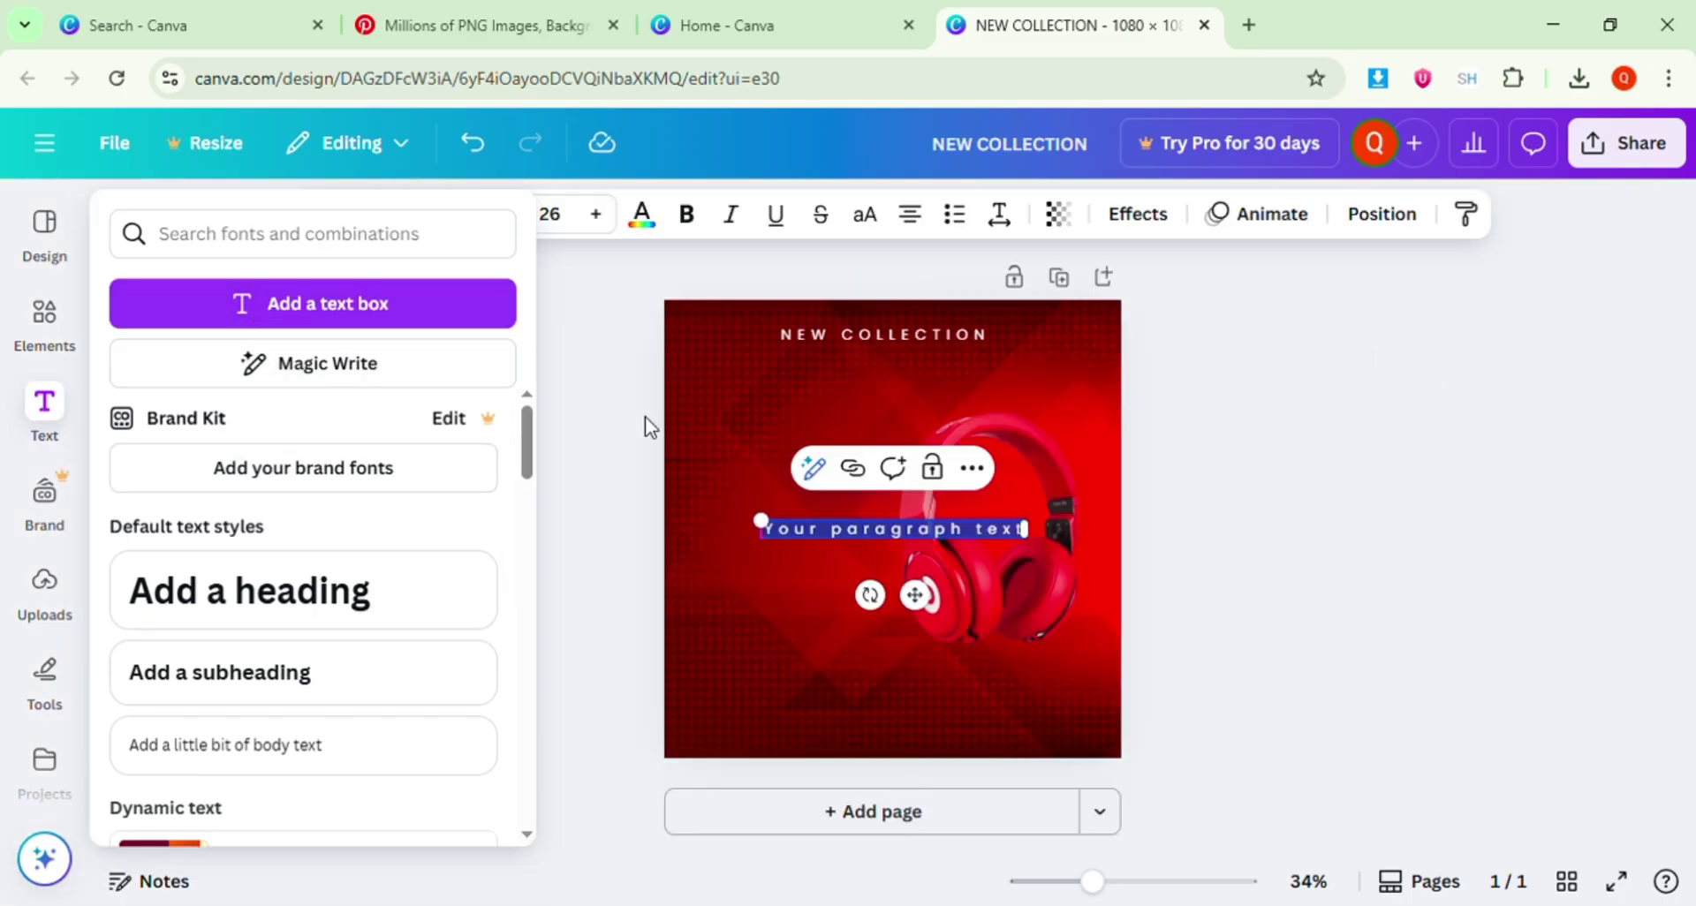
left_click_drag(762, 519, 611, 512)
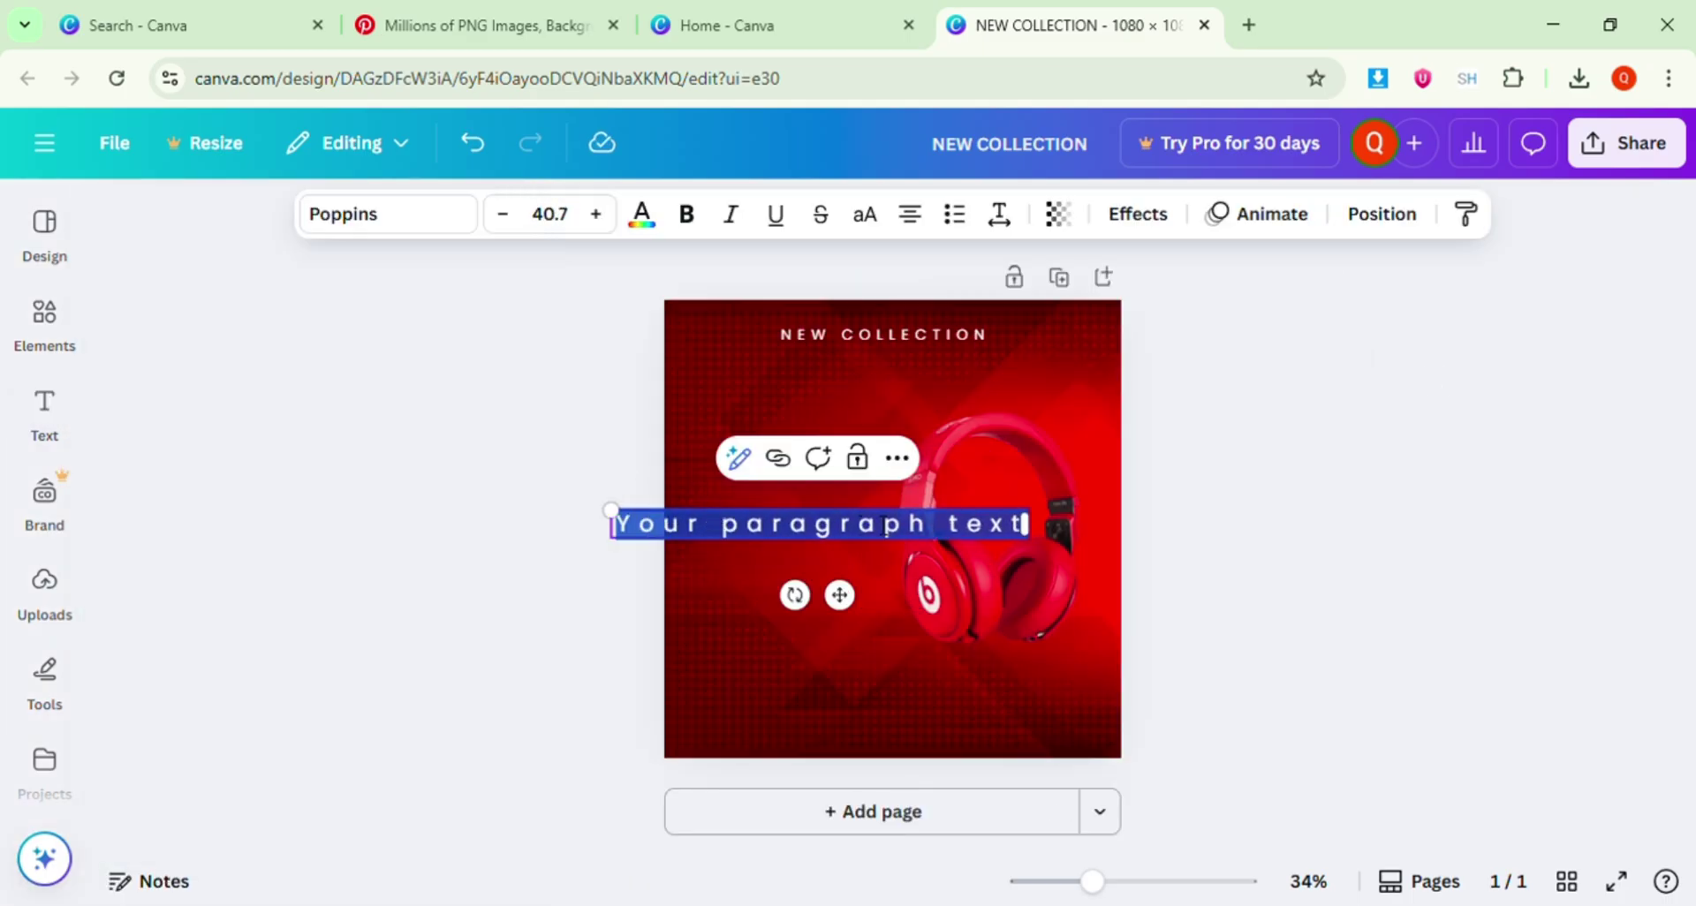
key("BackSpace")
type("HEAD")
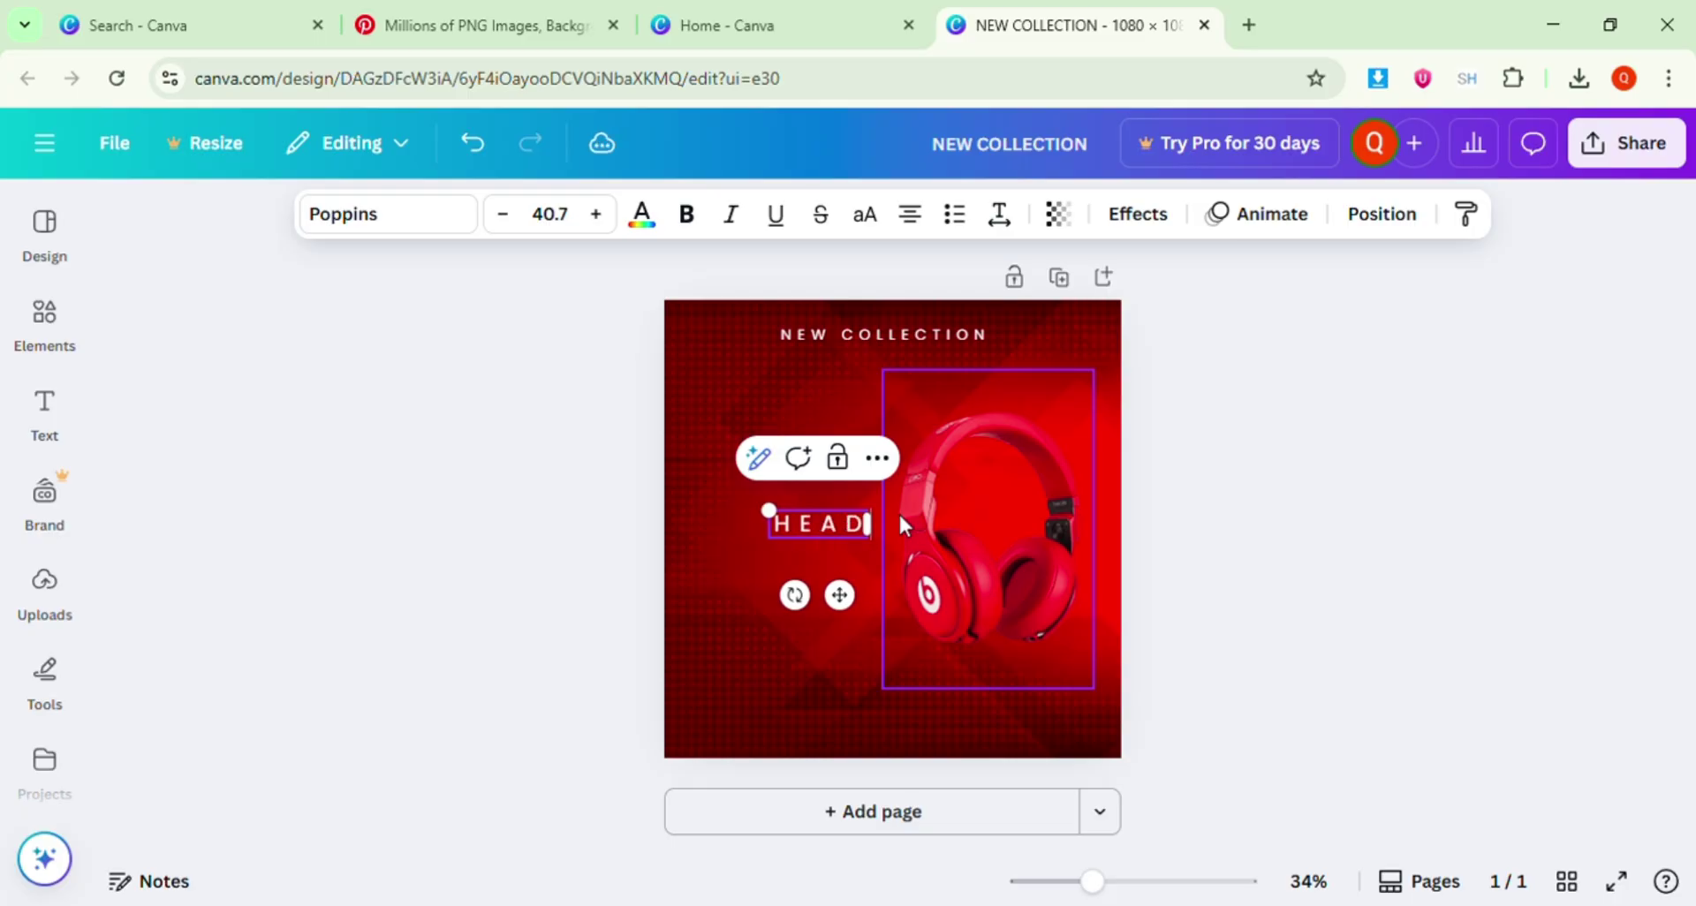
type("PHONES")
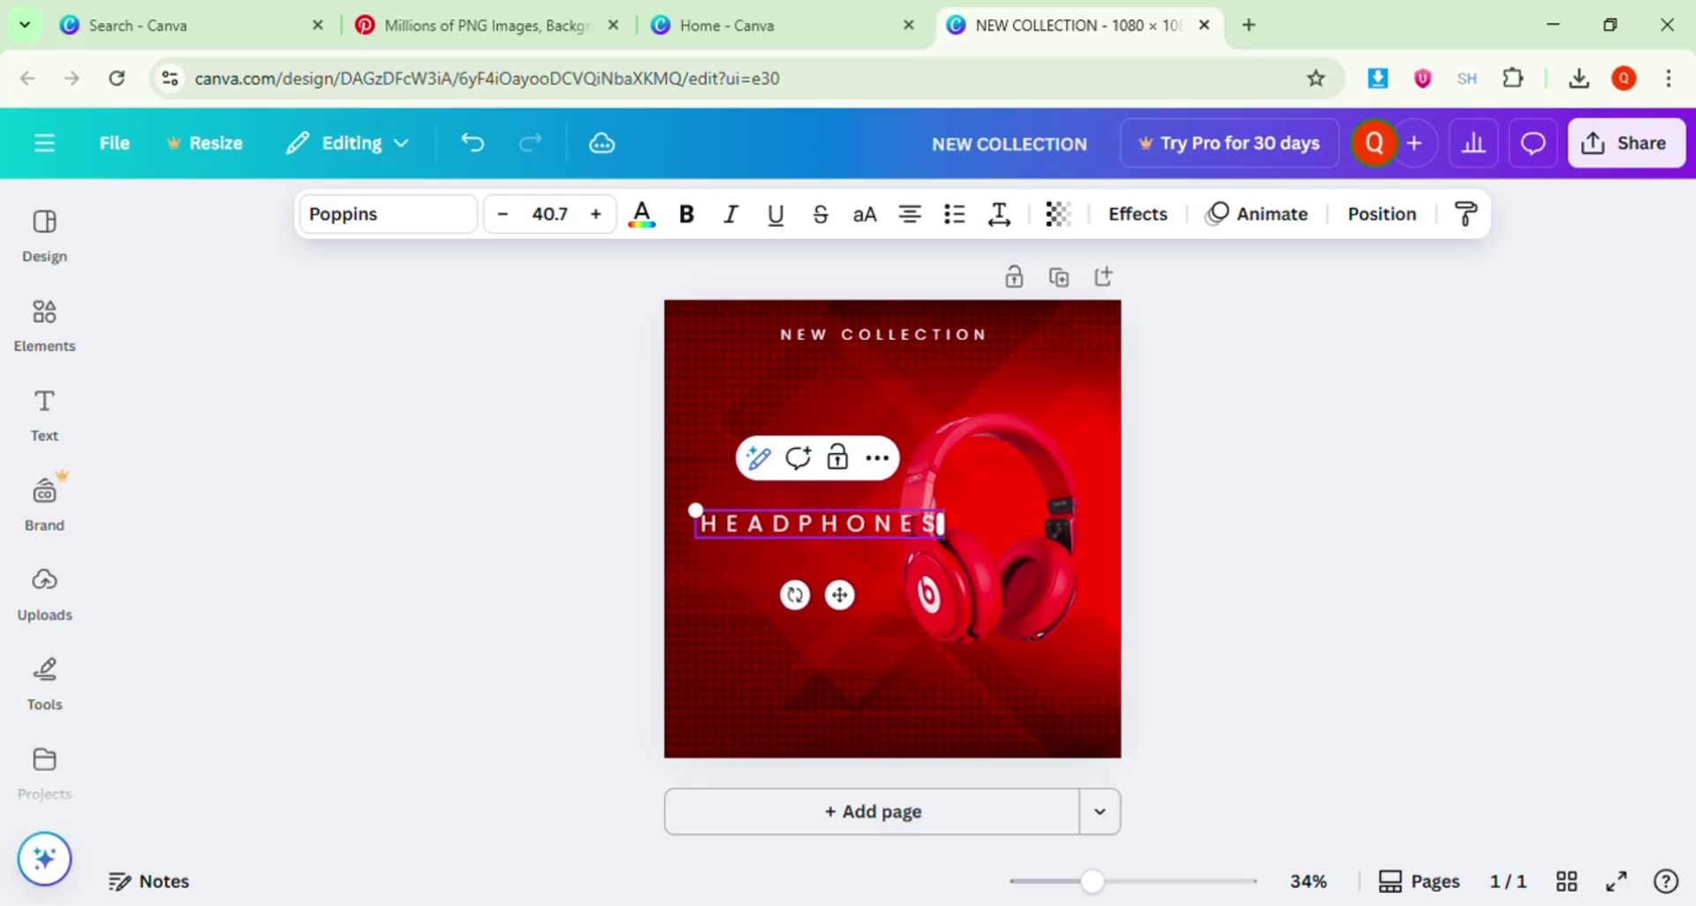
left_click(1223, 428)
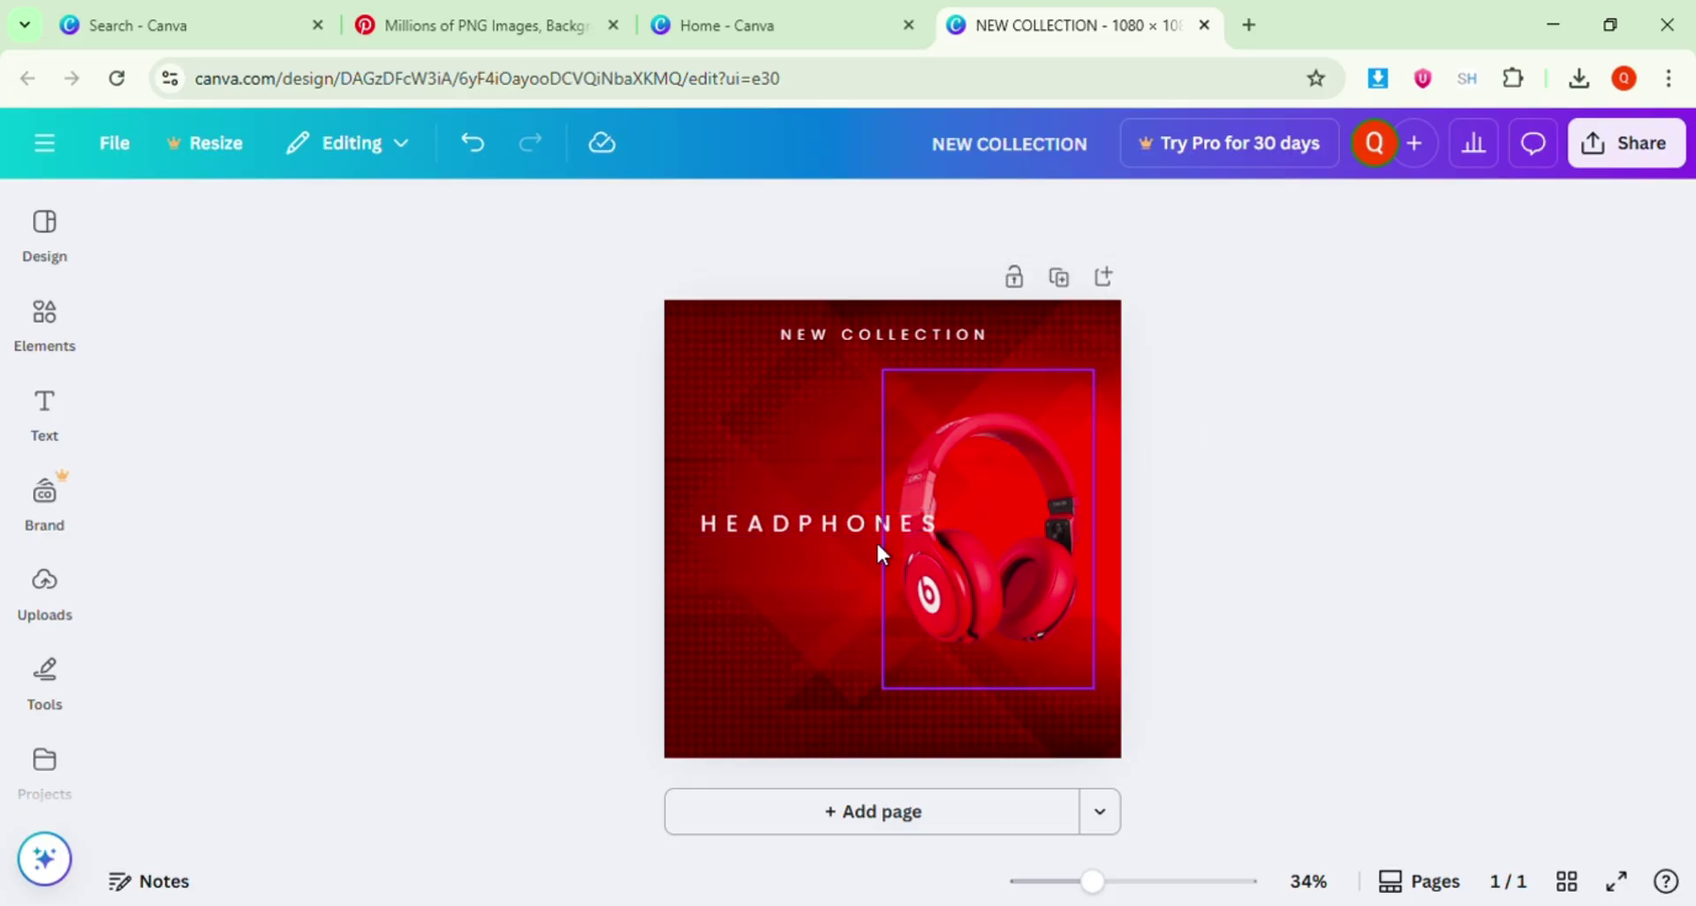
Tighten the letter spacing of the HEADPHONES text and make it bold and italic.
left_click(864, 542)
left_click(999, 214)
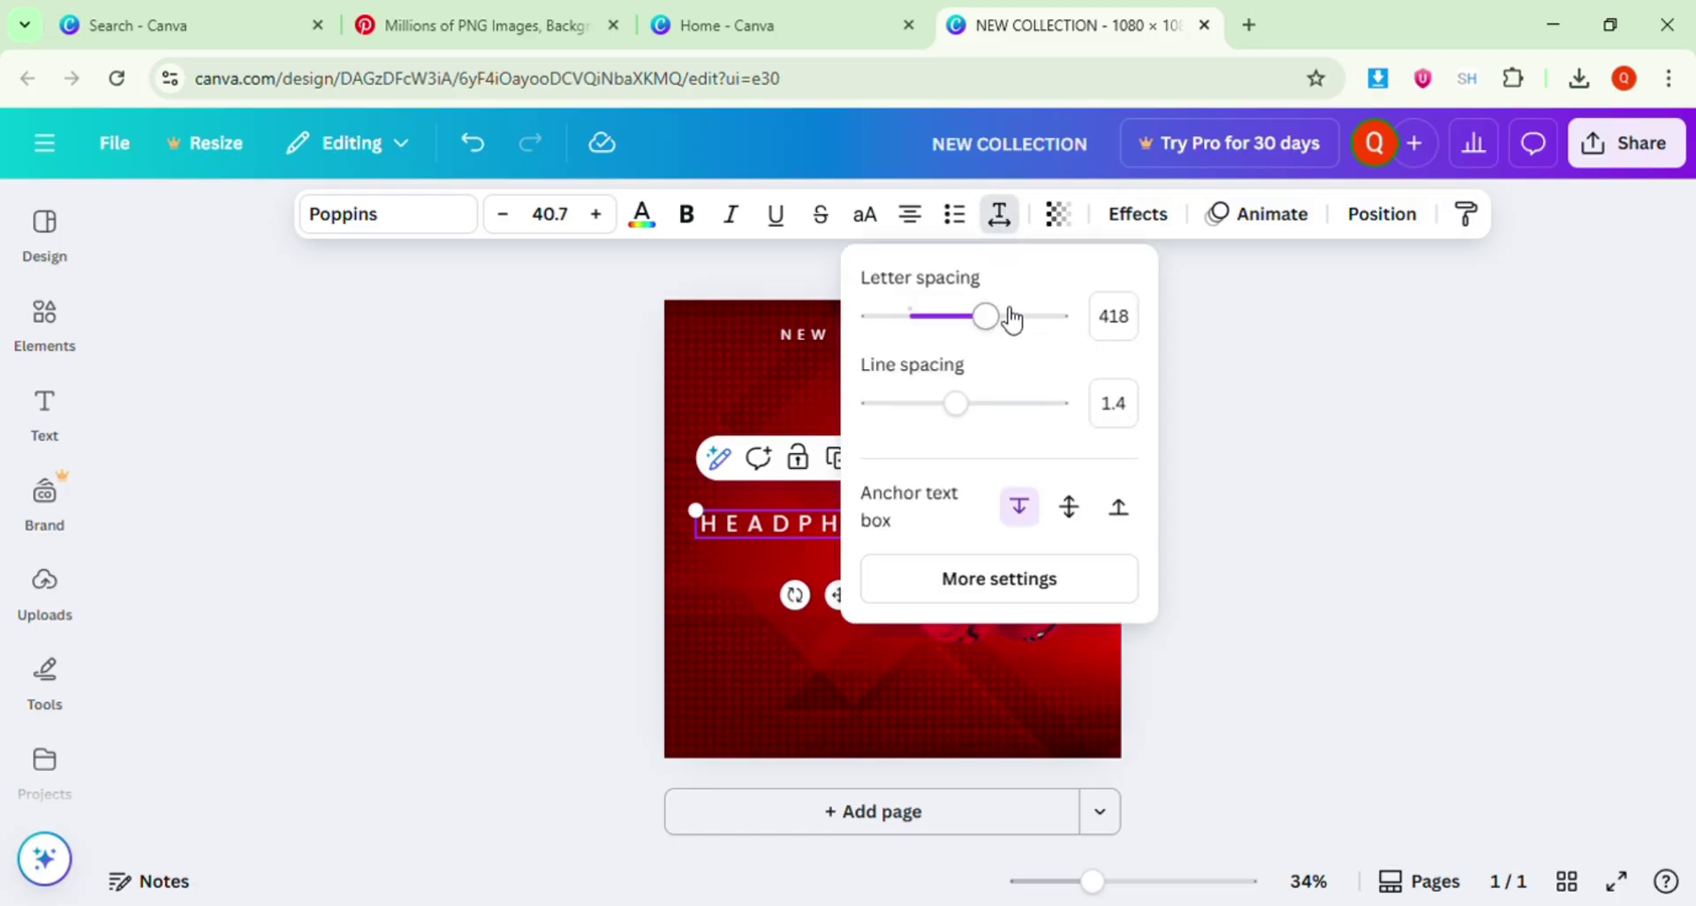
left_click_drag(1007, 318, 928, 333)
left_click(575, 417)
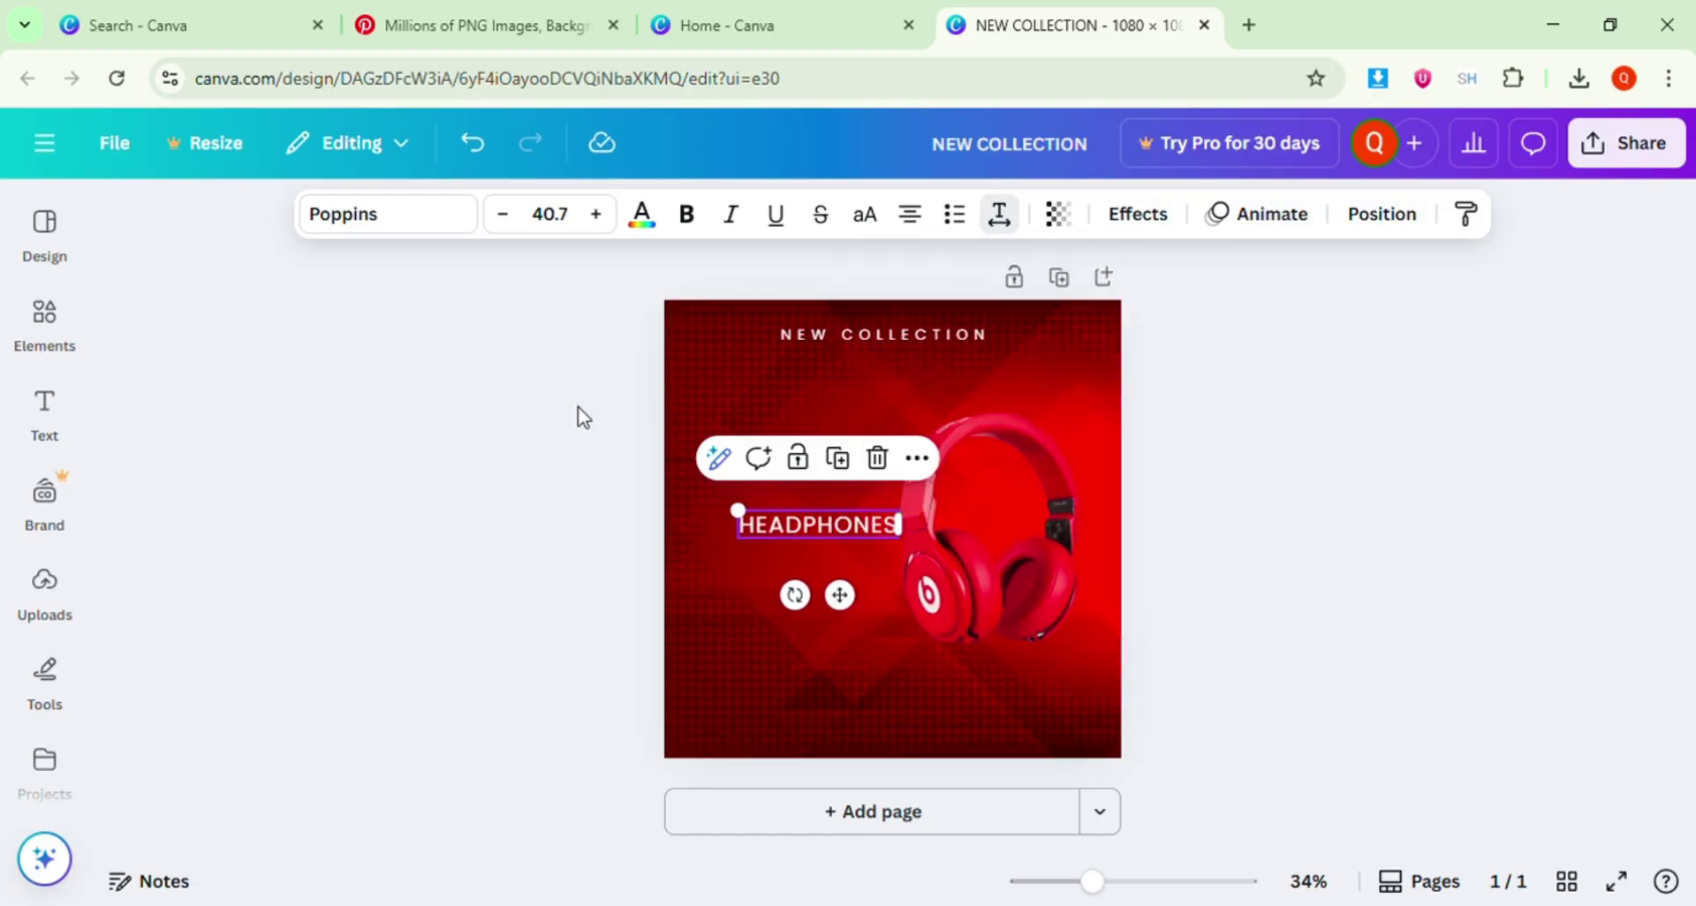
left_click(687, 216)
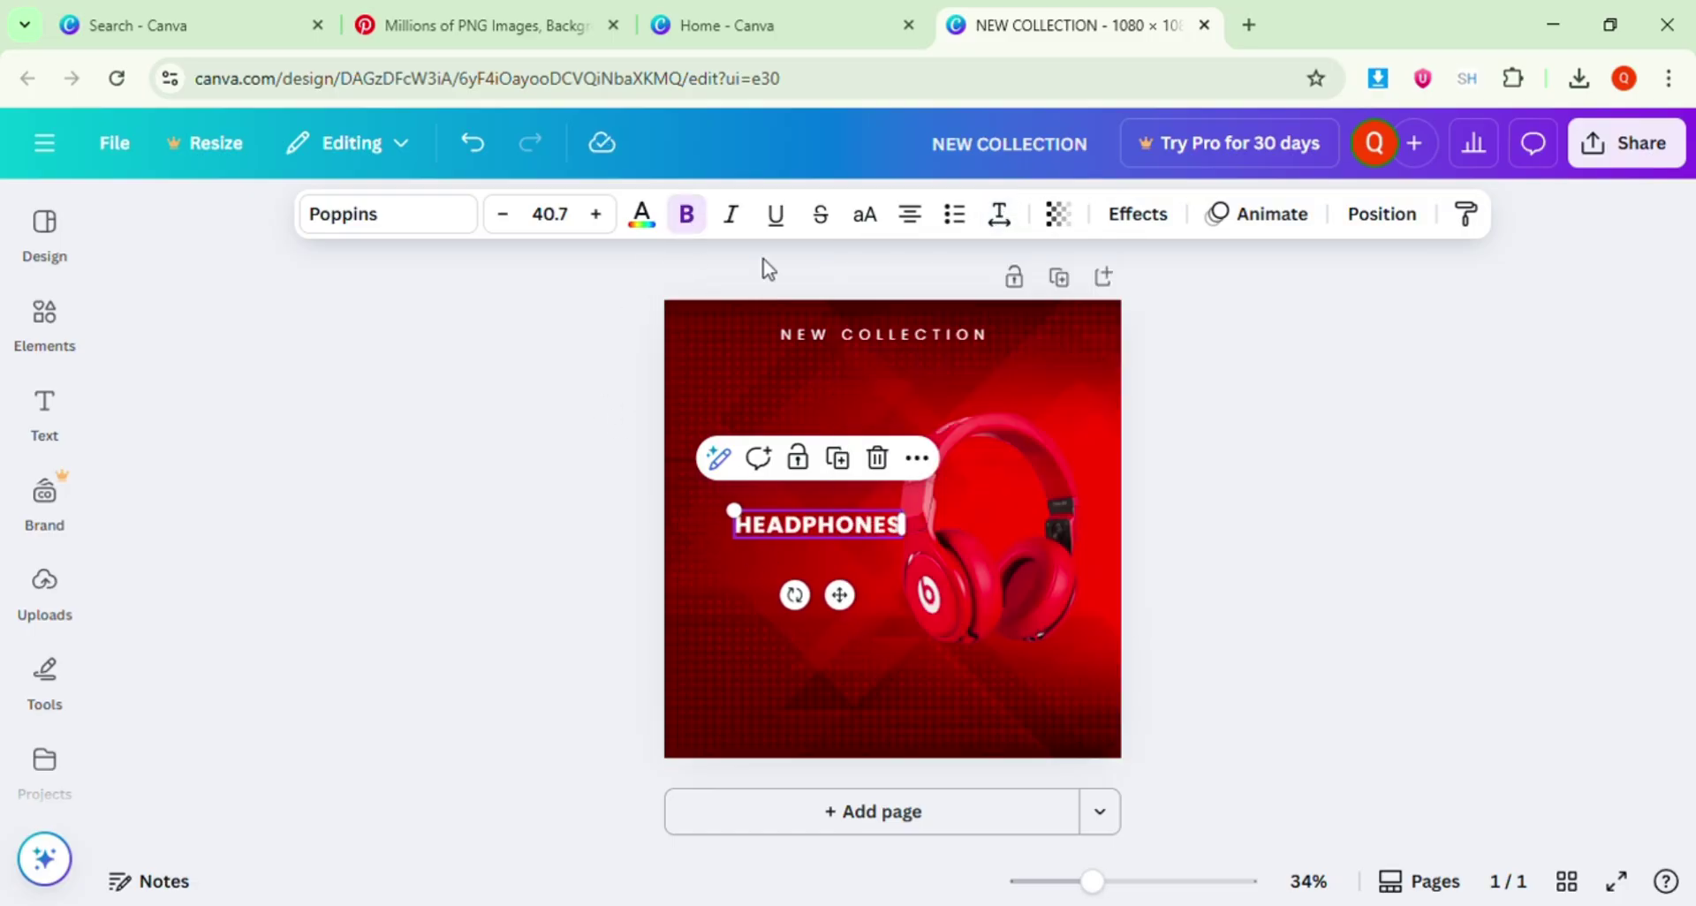
left_click(732, 216)
Enlarge HEADPHONES to about font size 88.9 and centre it directly beneath the NEW COLLECTION heading.
left_click_drag(734, 510, 550, 416)
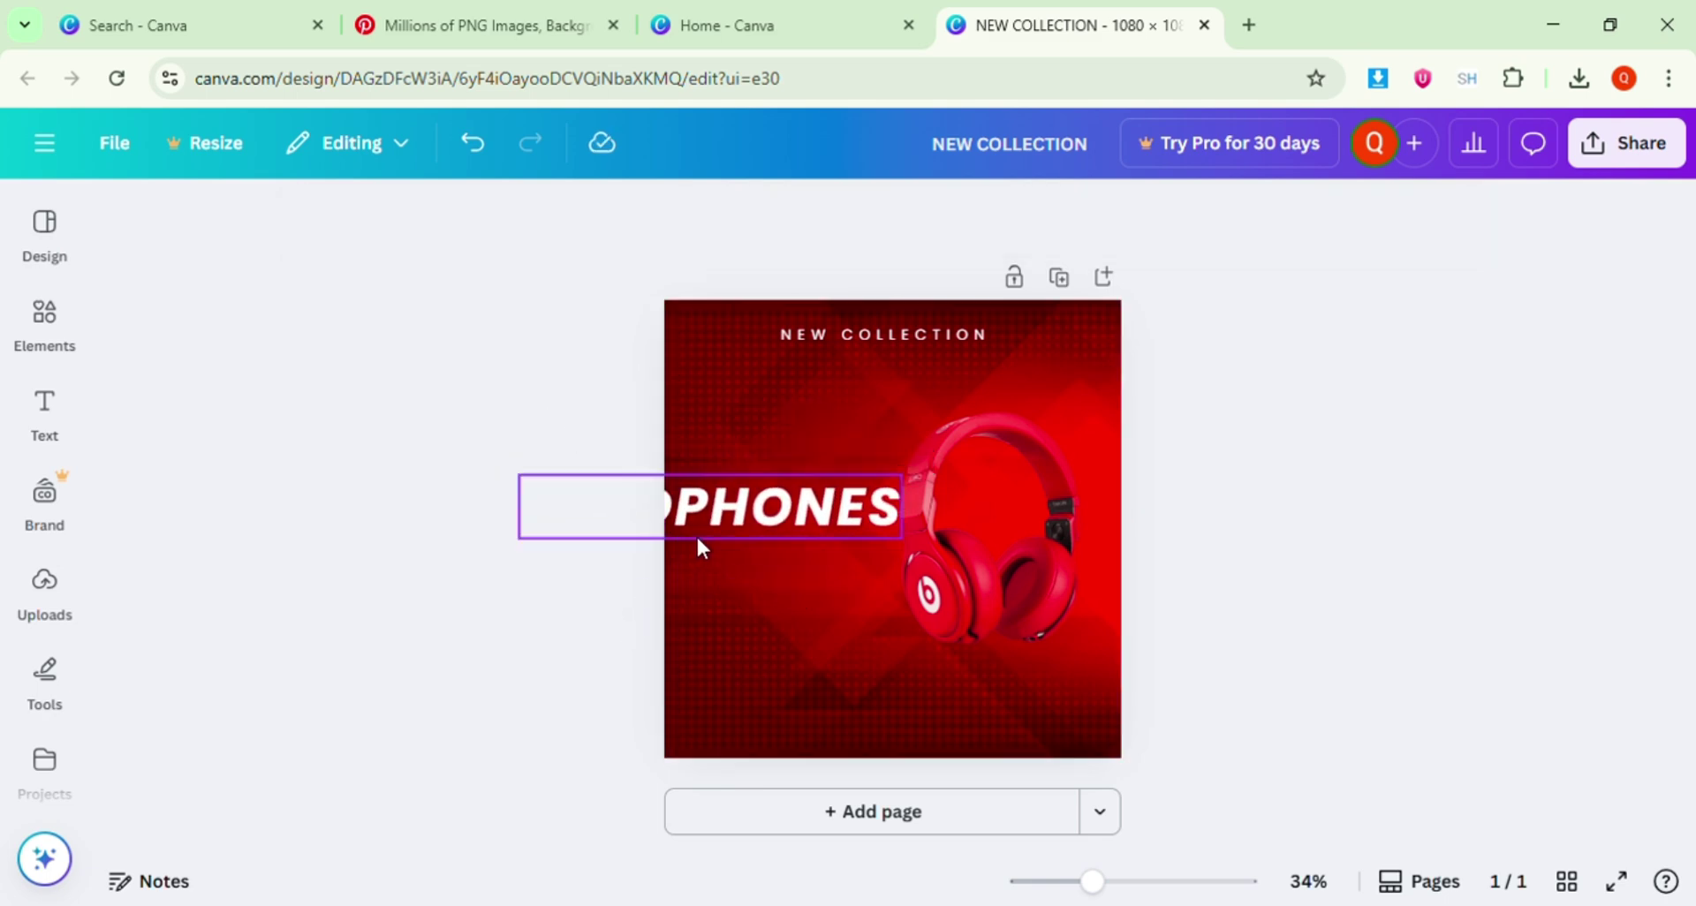
left_click_drag(702, 528, 908, 397)
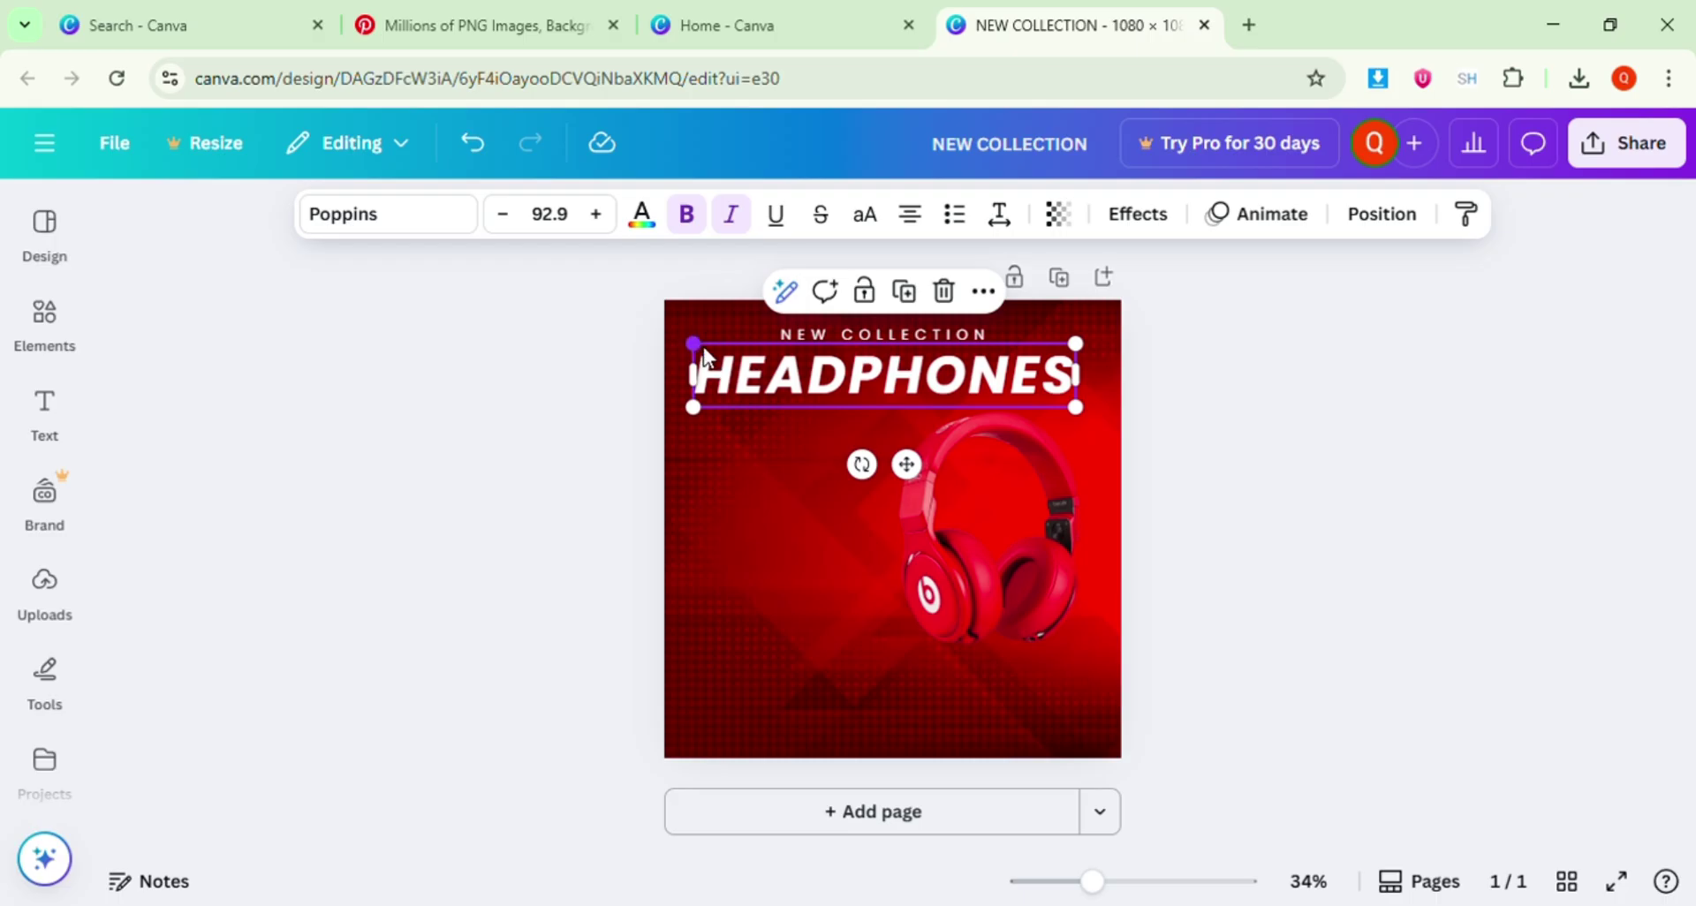
left_click_drag(703, 351, 719, 355)
left_click(1215, 388)
left_click(960, 385)
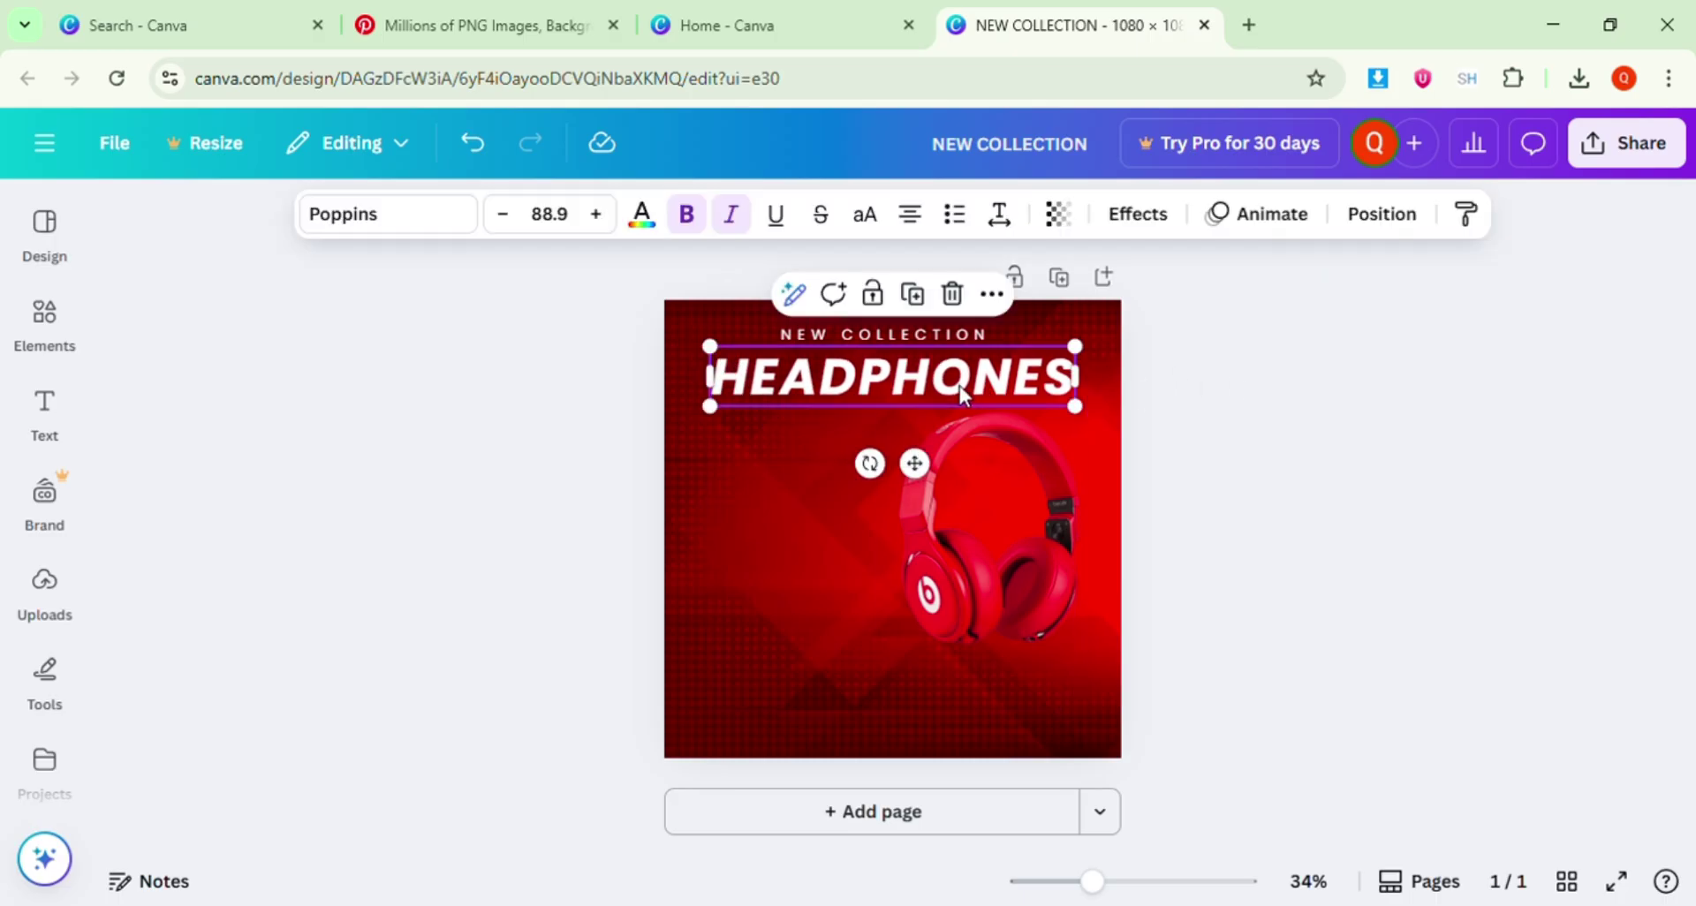
left_click(960, 385)
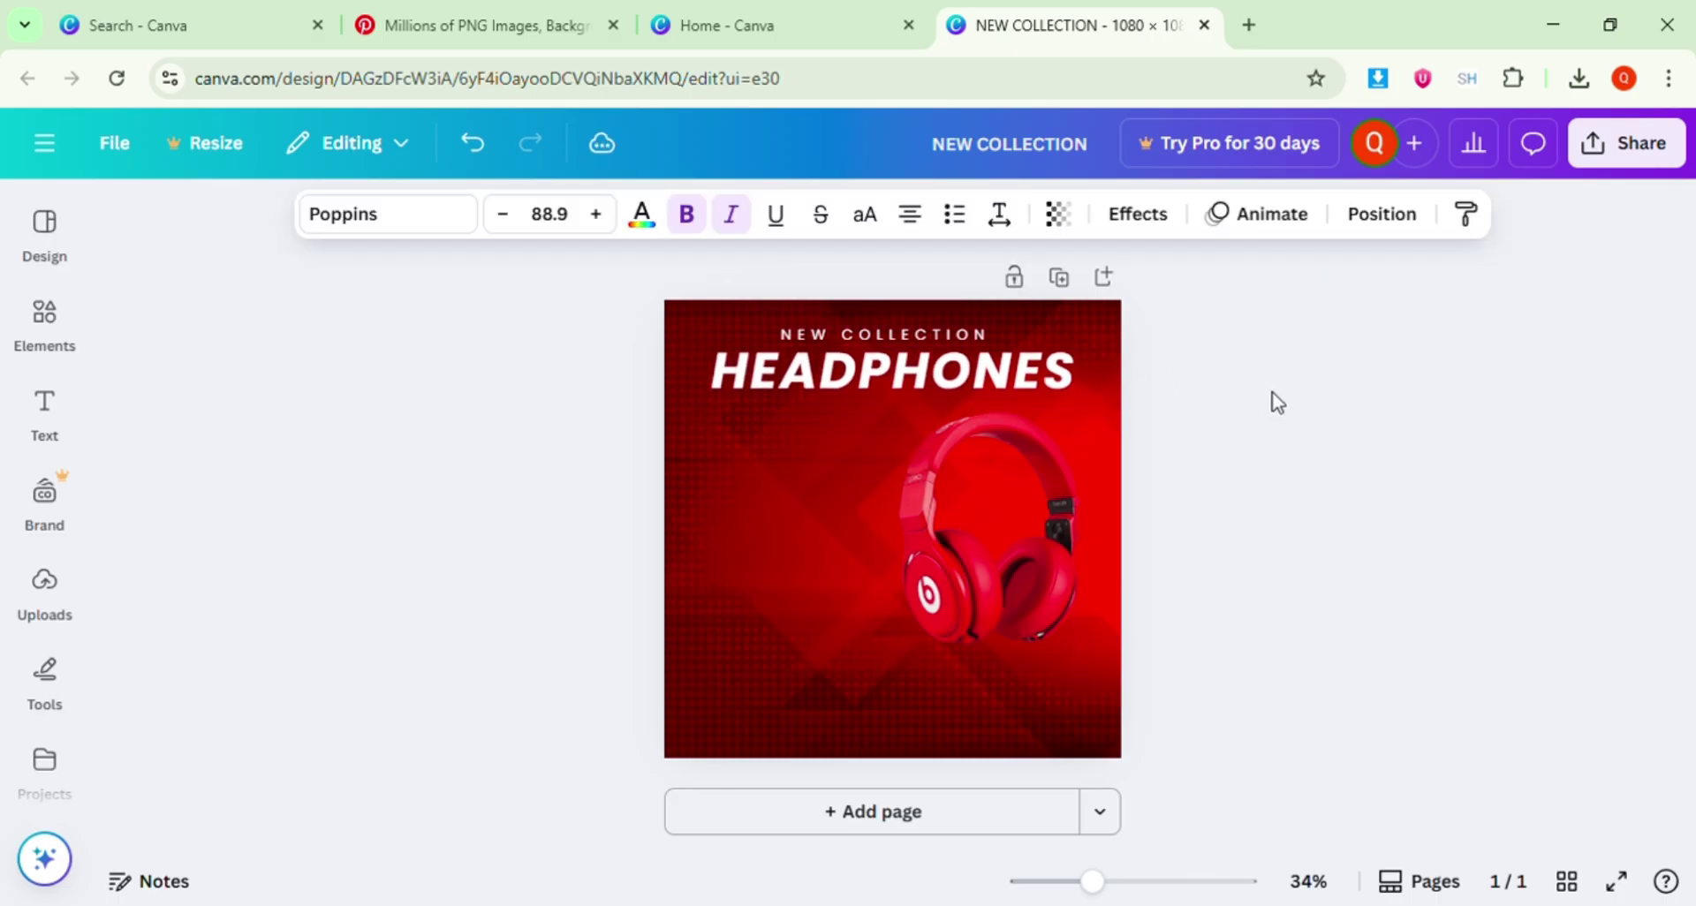
Move the headphones image slightly to the right.
left_click(1064, 592)
left_click_drag(1030, 609, 1042, 608)
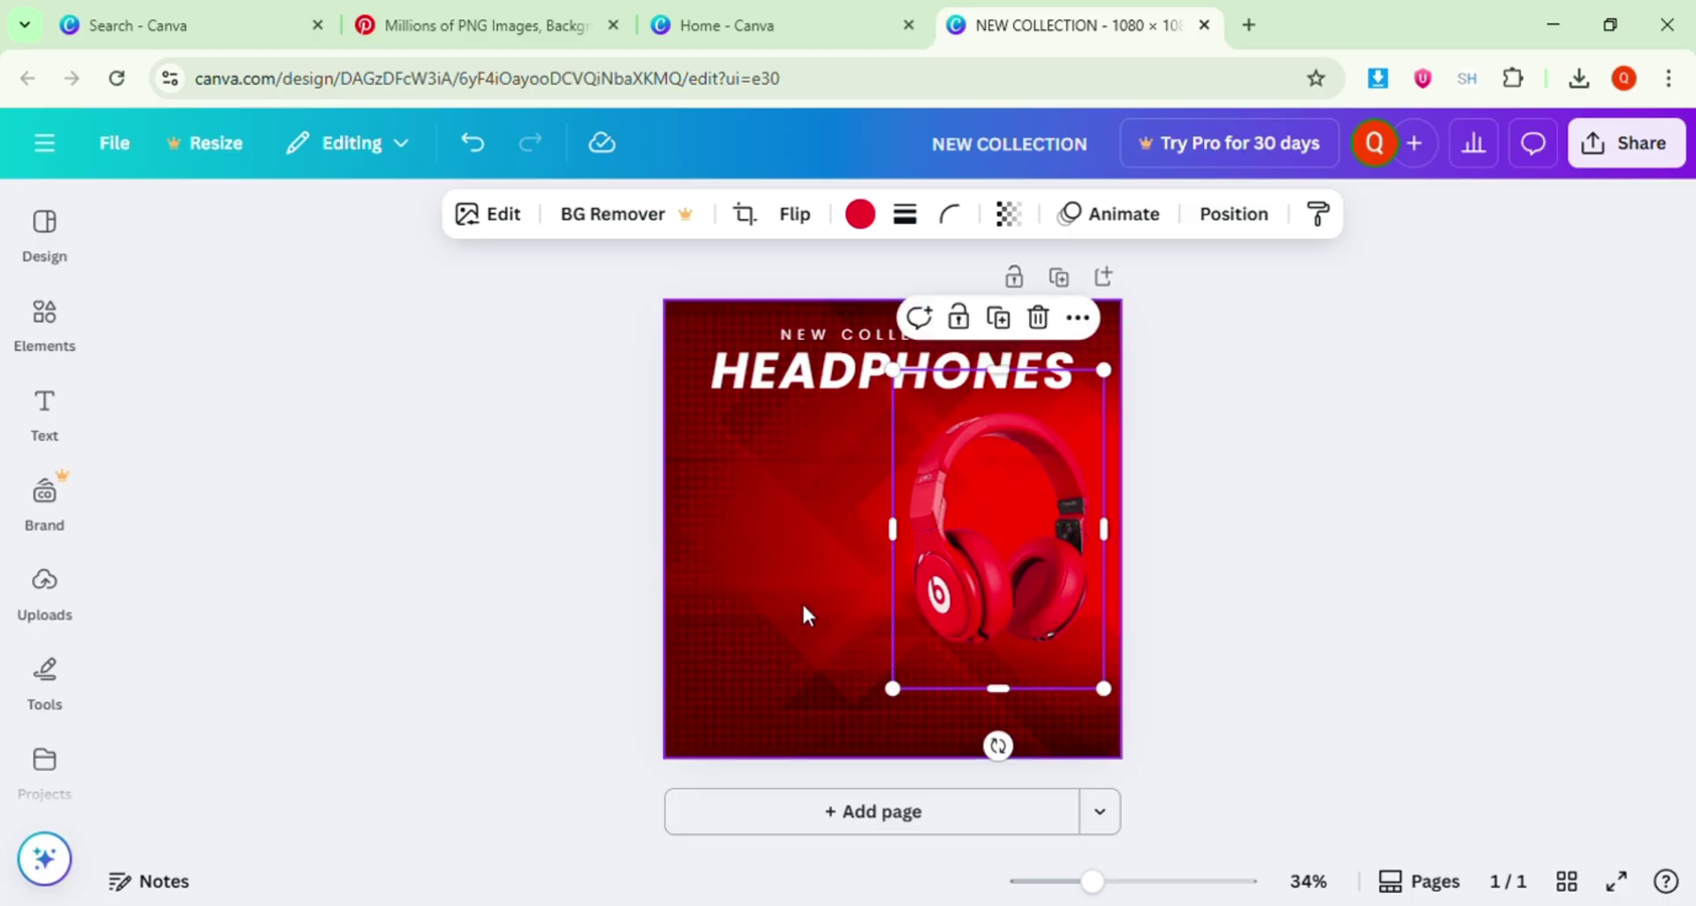
left_click(795, 614)
left_click(592, 627)
Add a text box reading SAVE and enlarge it to about font size 74.8 beside the headphones.
left_click(44, 411)
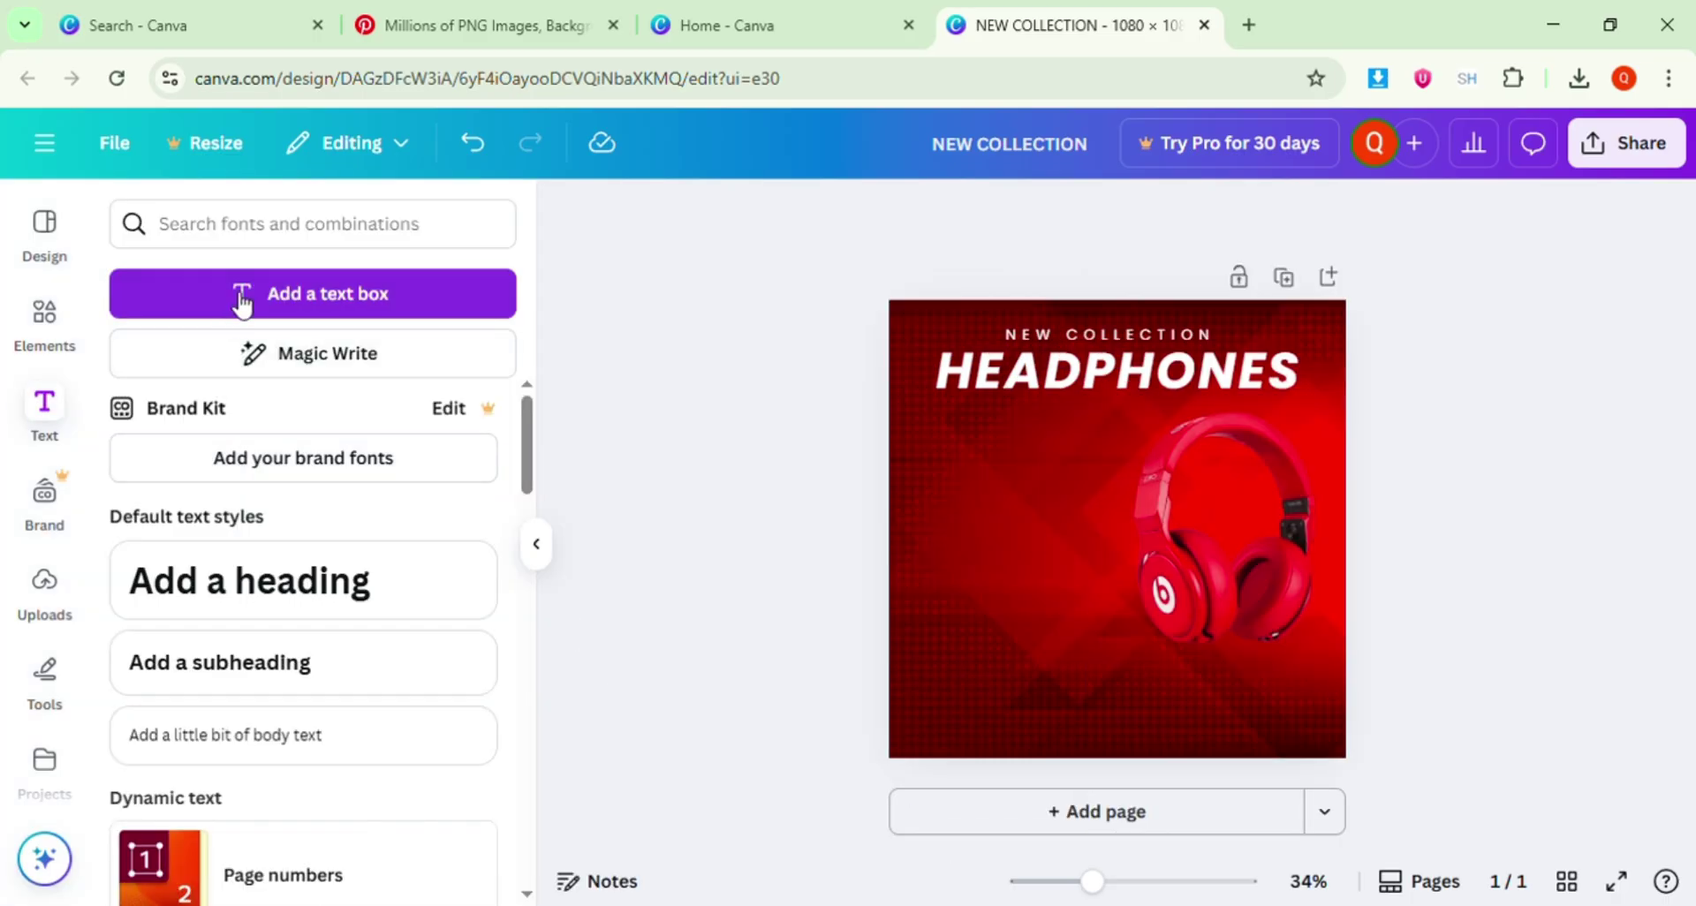
left_click(238, 293)
key("BackSpace")
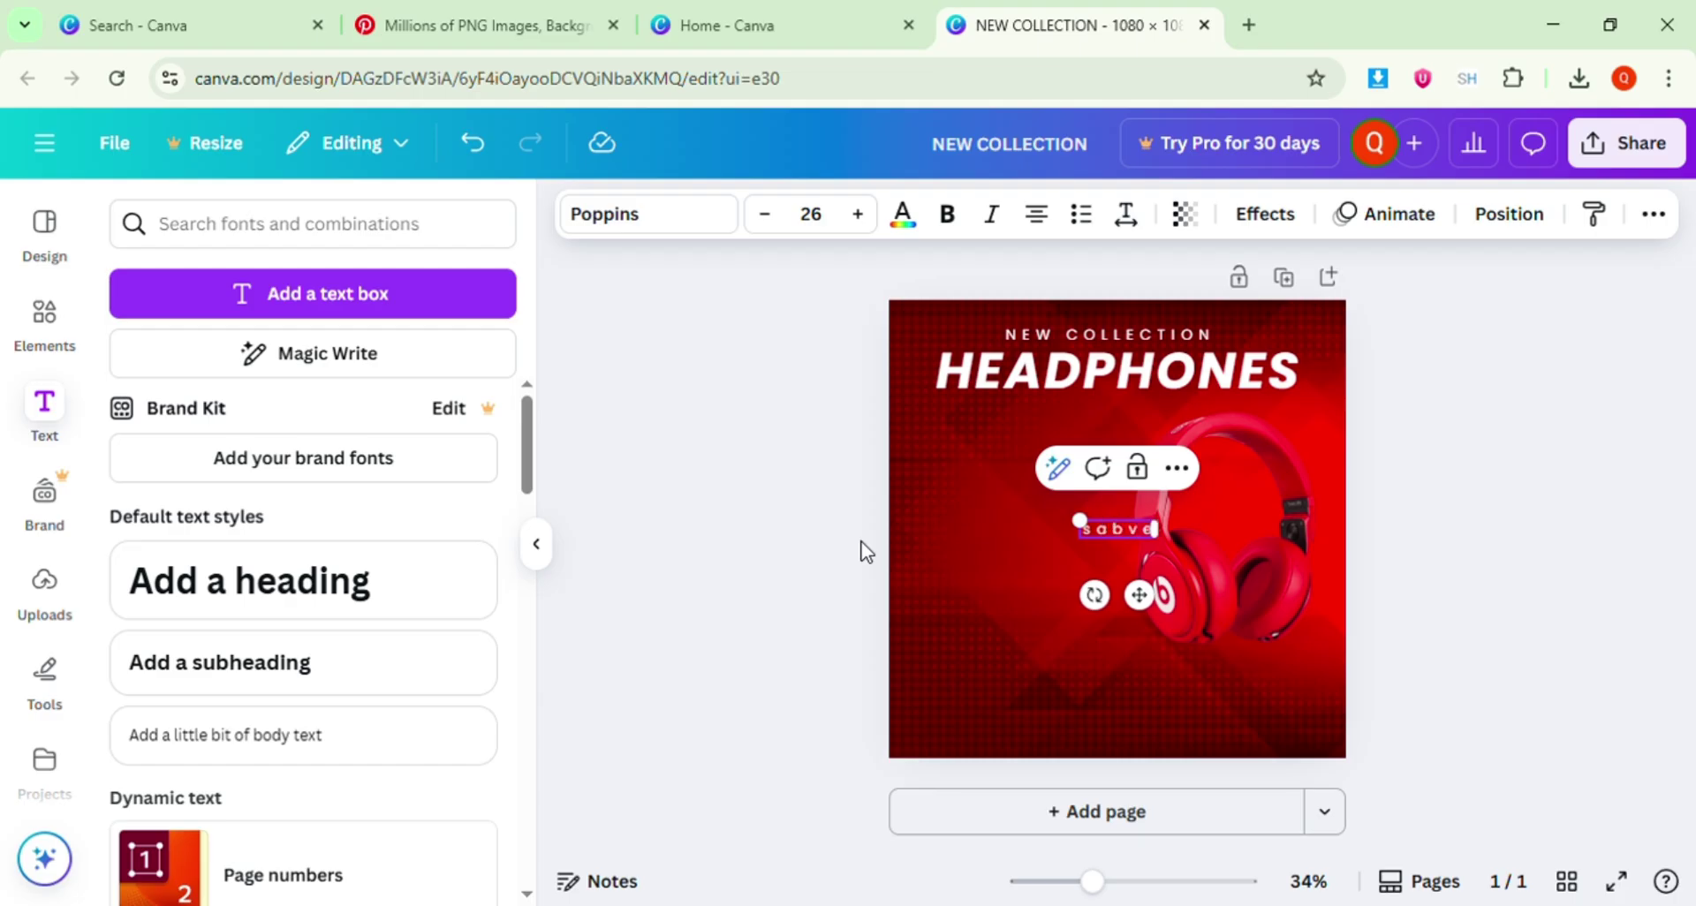
type("SAVE")
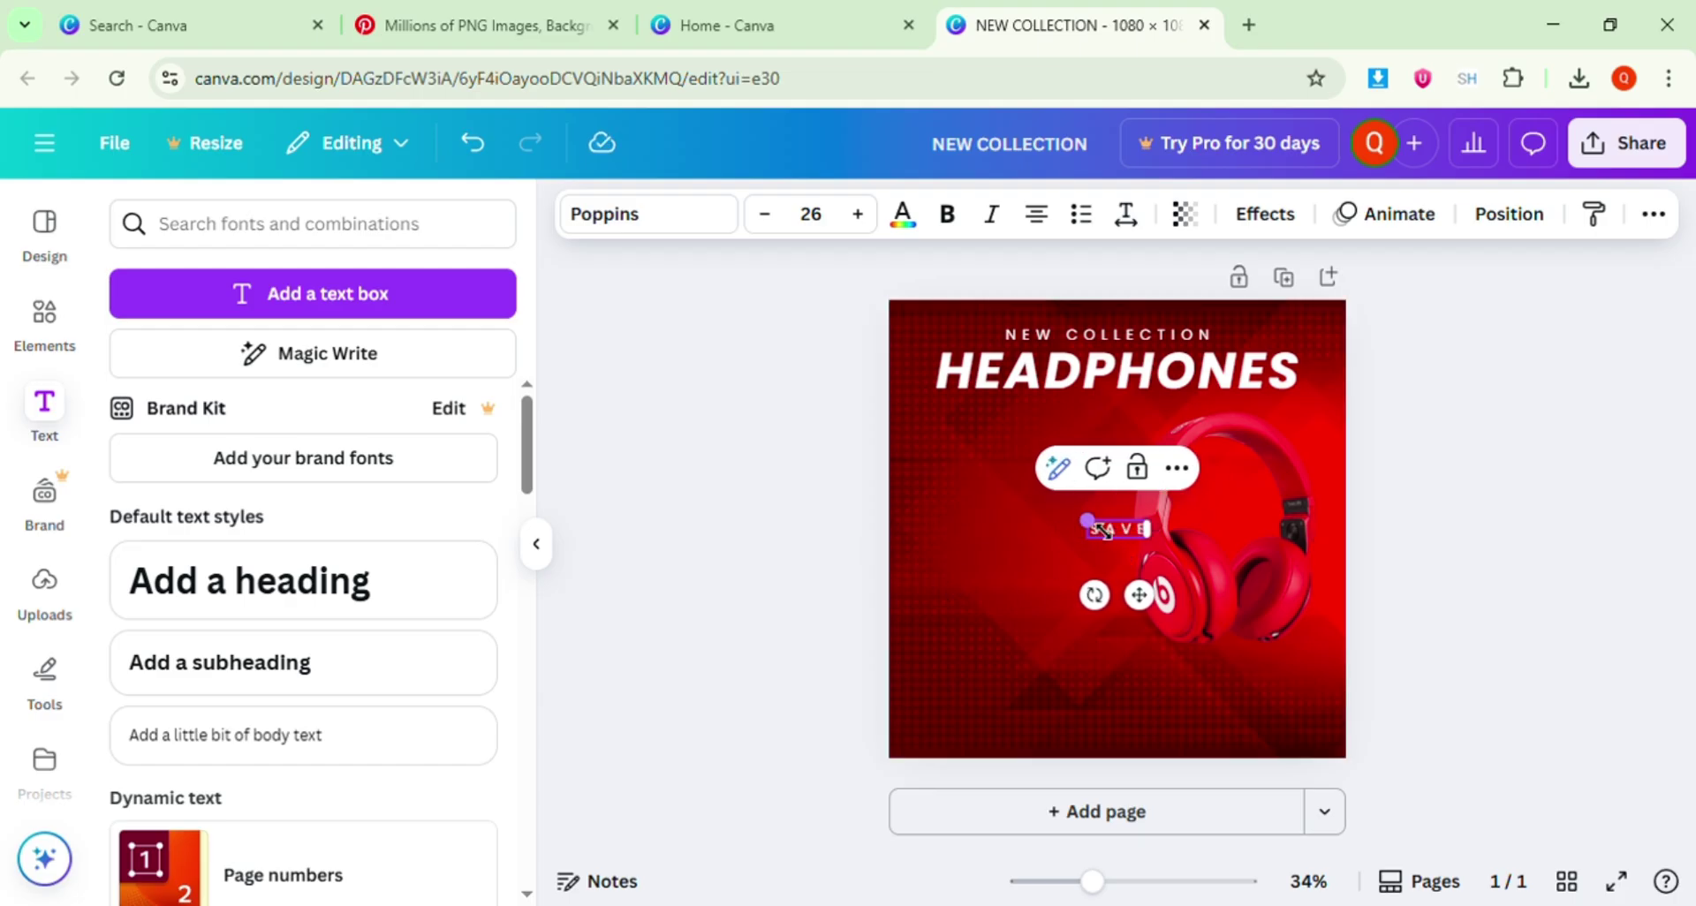
left_click_drag(1106, 528, 975, 488)
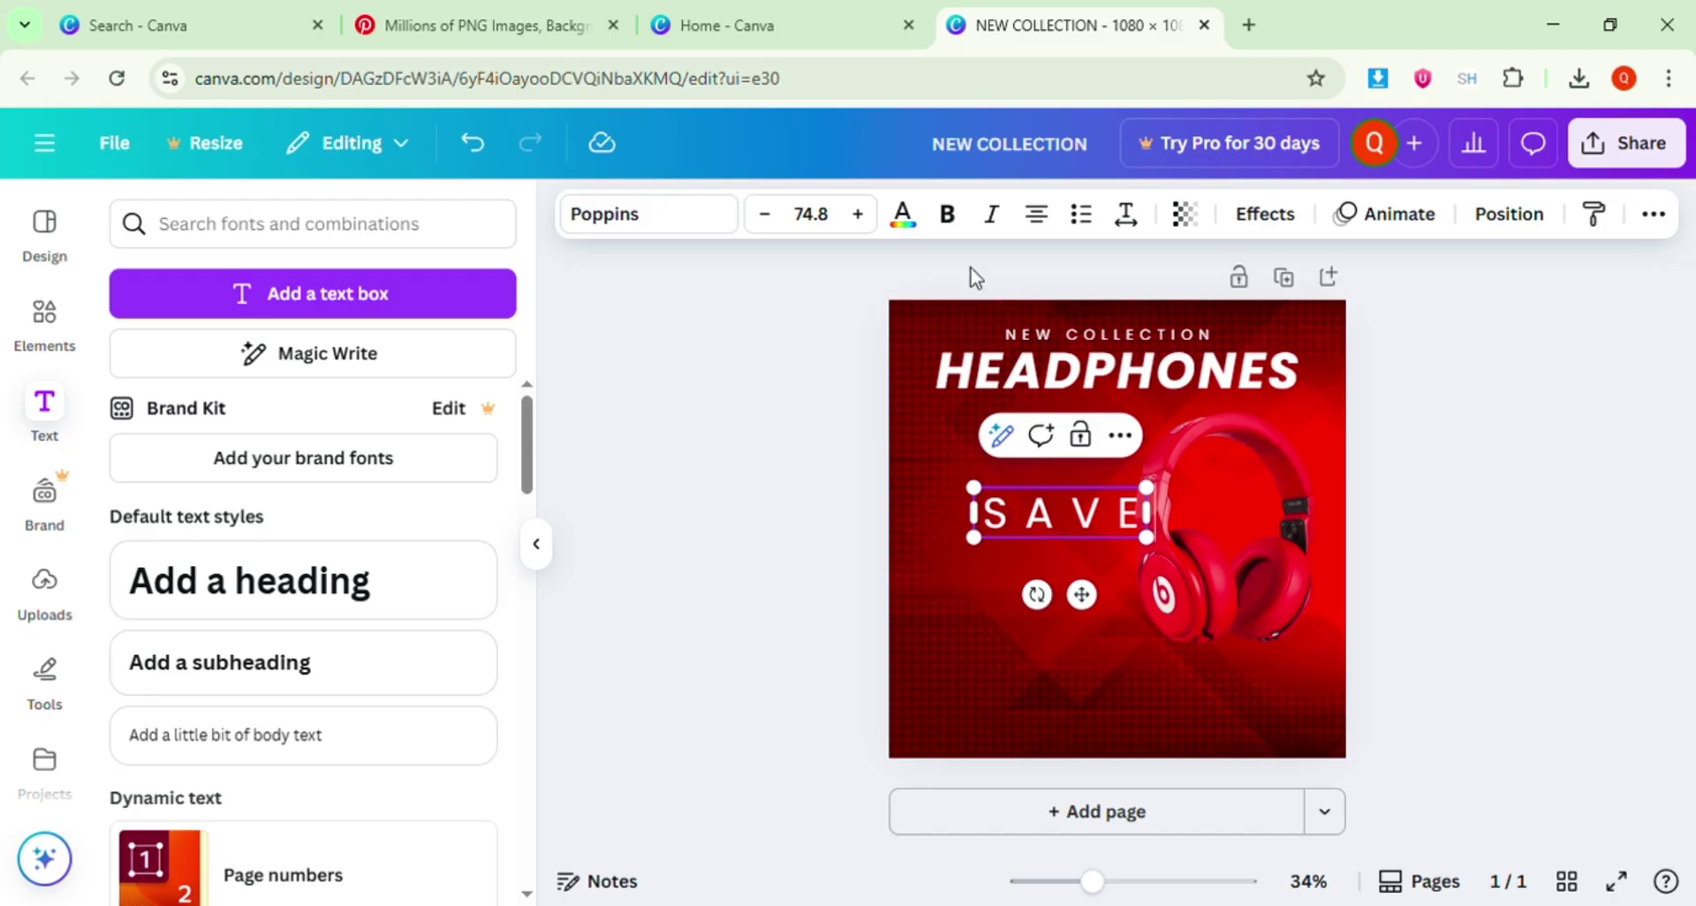
Tighten the letter spacing of the SAVE text and make it bold.
left_click(1126, 214)
left_click_drag(1116, 319, 1052, 329)
left_click(870, 292)
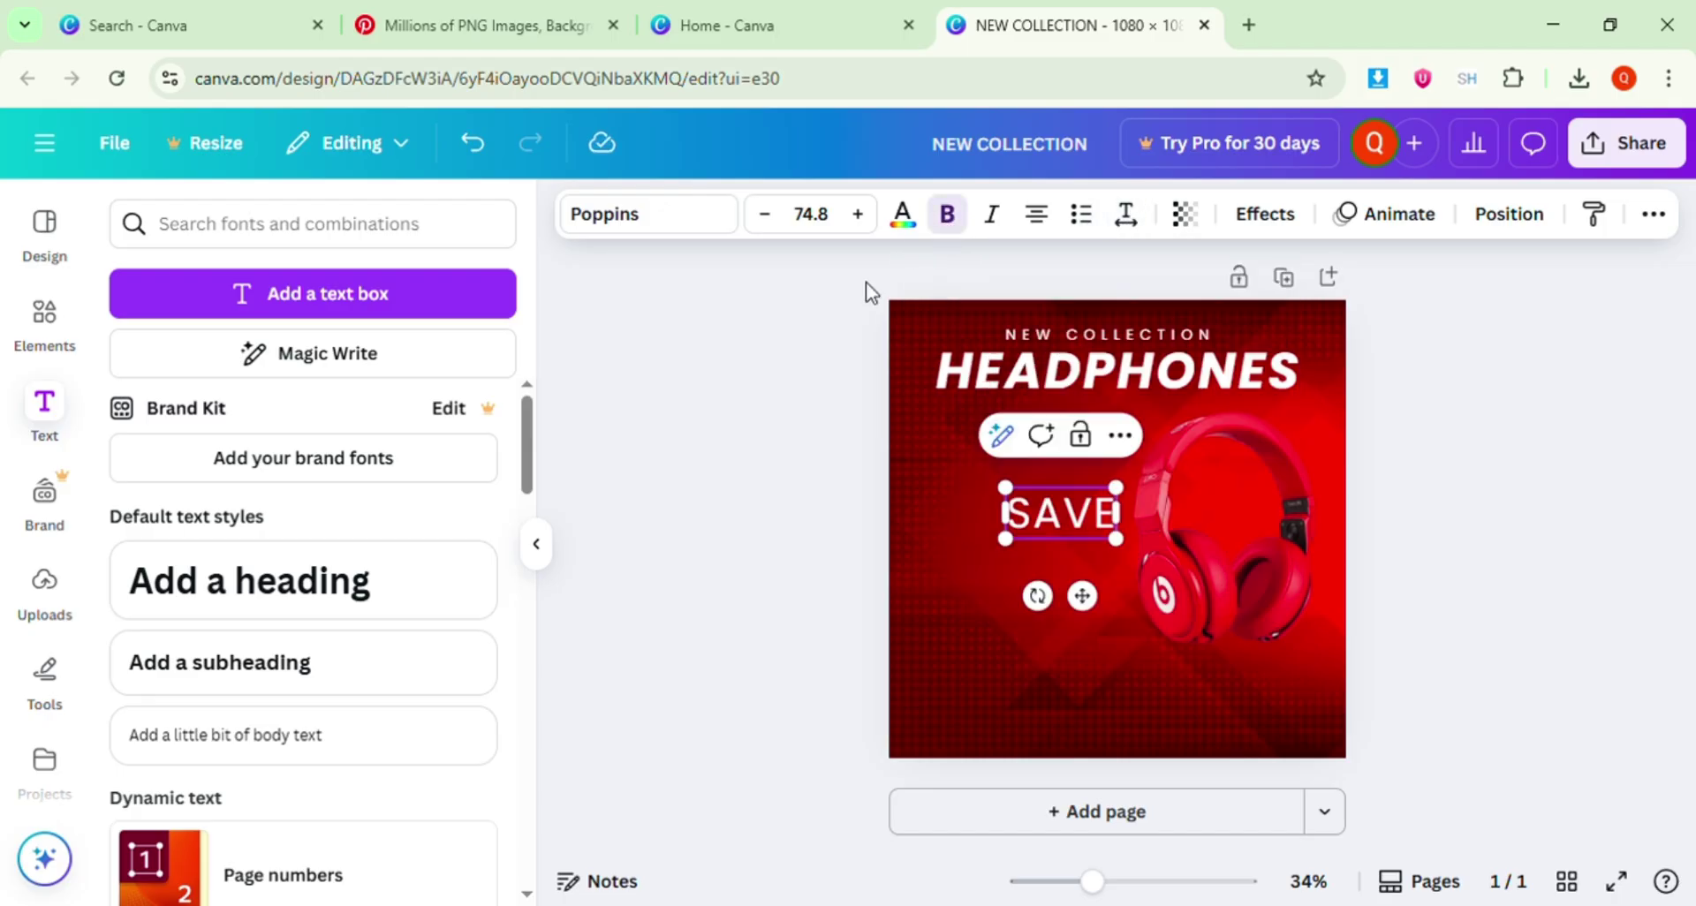
left_click(901, 468)
left_click(848, 432)
left_click(1041, 521)
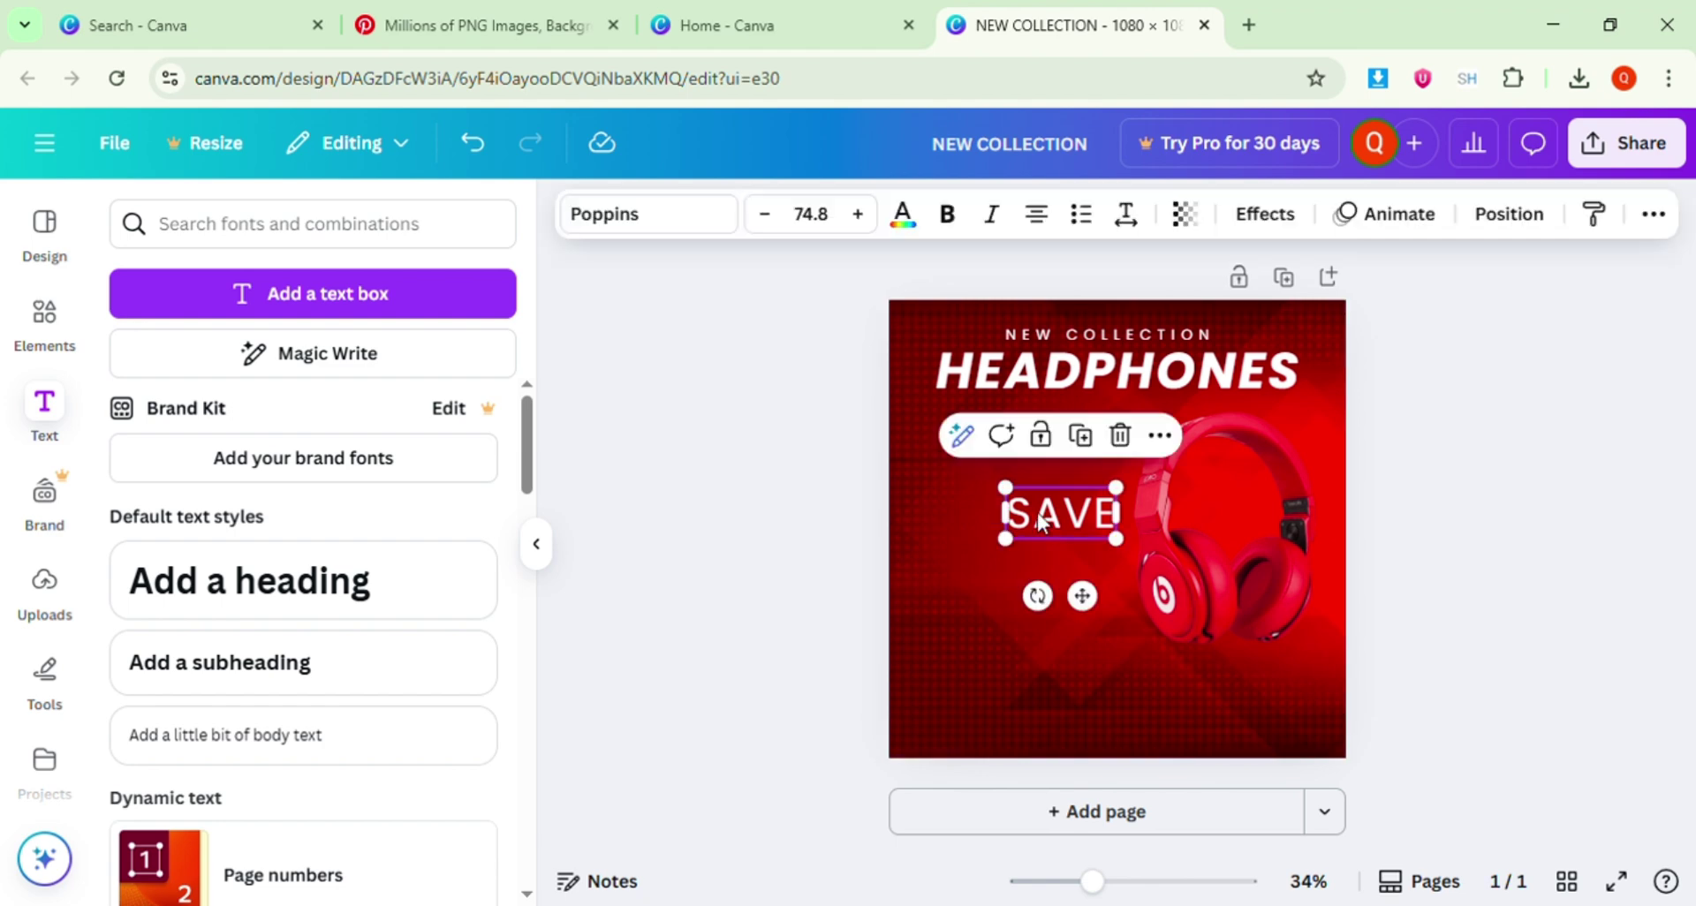
left_click(948, 214)
left_click(772, 478)
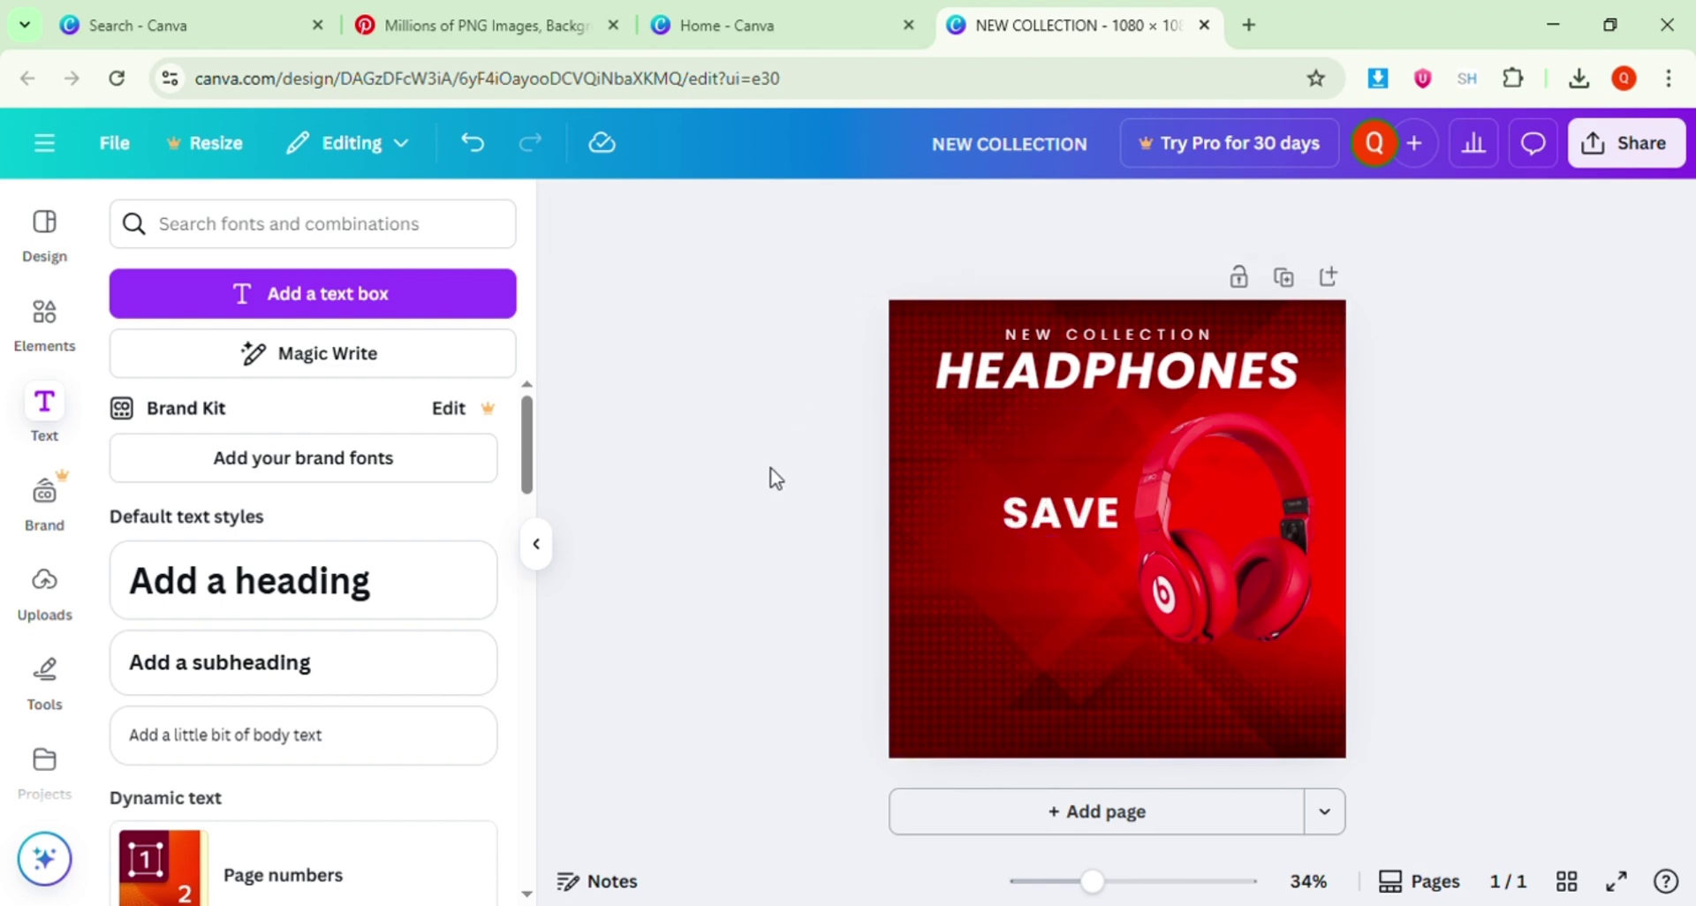
Scale SAVE down to about font size 53.7 and place it in the left half, below HEADPHONES.
left_click(1060, 513)
left_click(1127, 215)
left_click(834, 392)
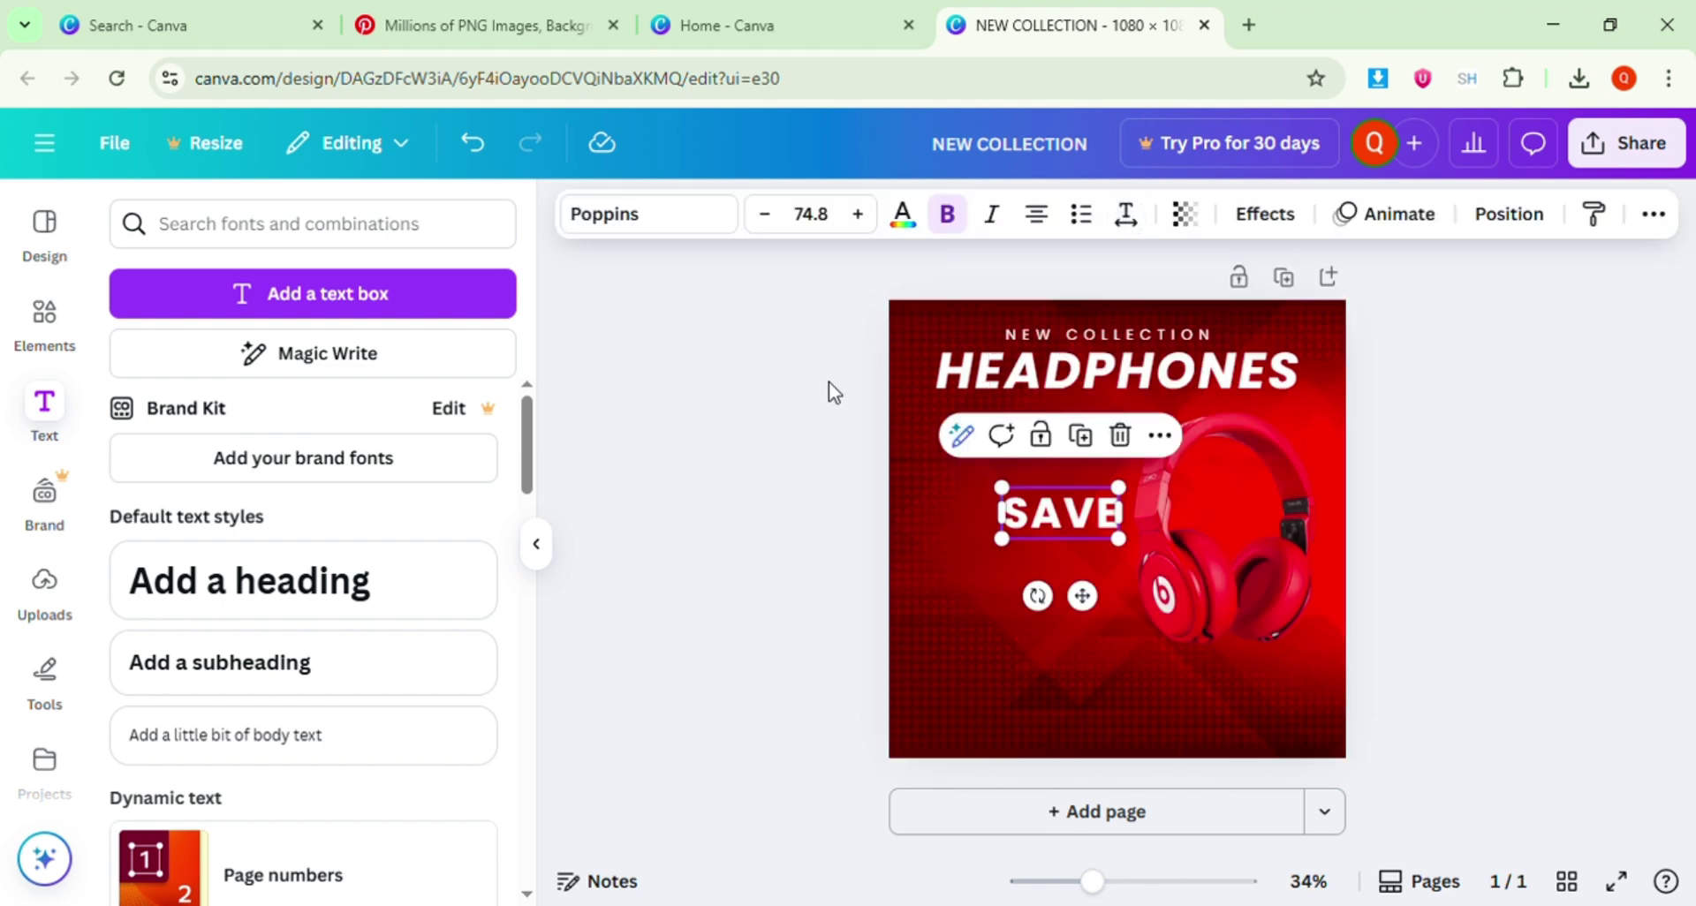
left_click_drag(1120, 500, 984, 534)
left_click(719, 480)
Duplicate the SAVE text below the original and change the copy's wording to 50%.
left_click(968, 461)
double_click(985, 530)
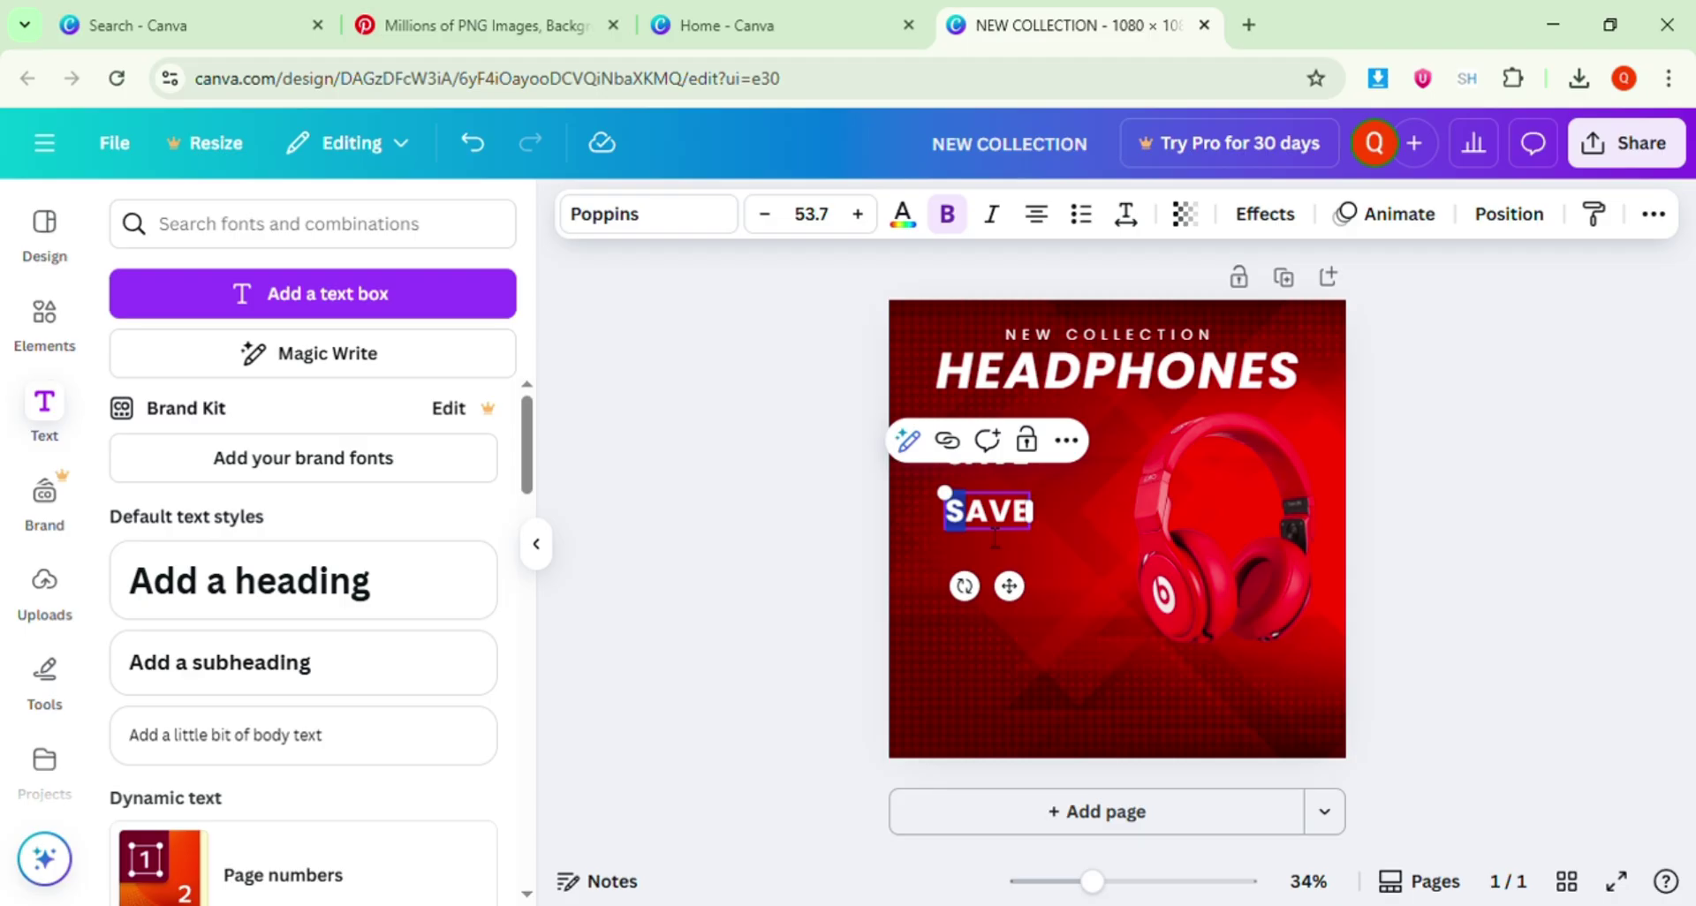
left_click(1029, 512)
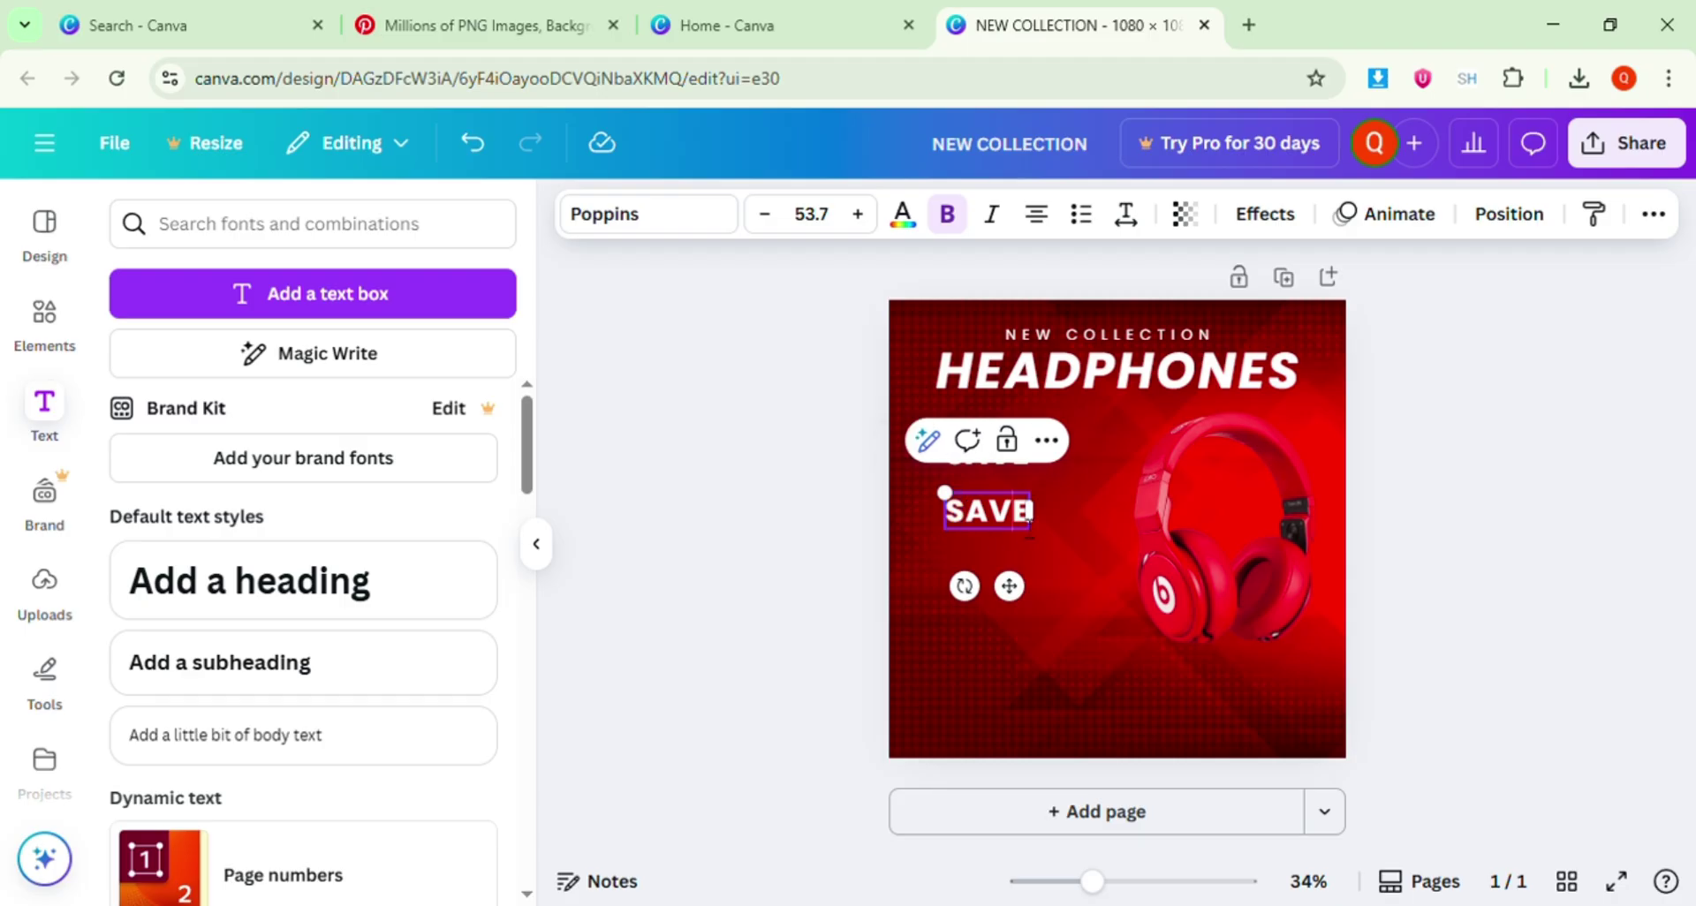
key("BackSpace")
key("BackSpace")
key("BackSpace")
key("BackSpace")
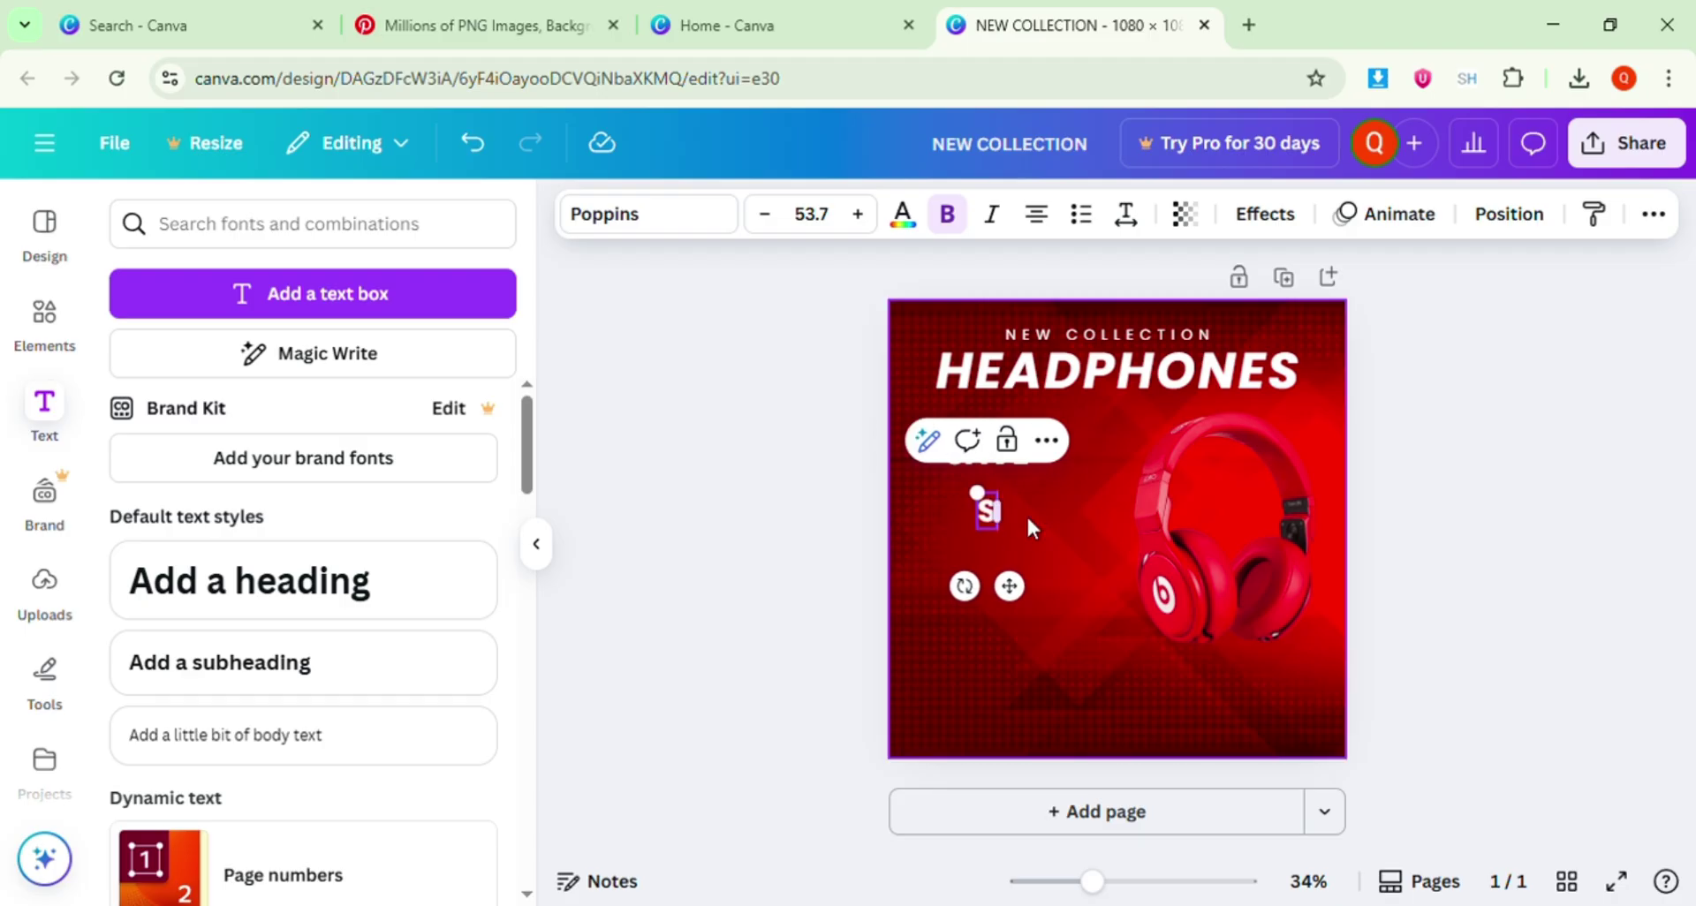
type("50")
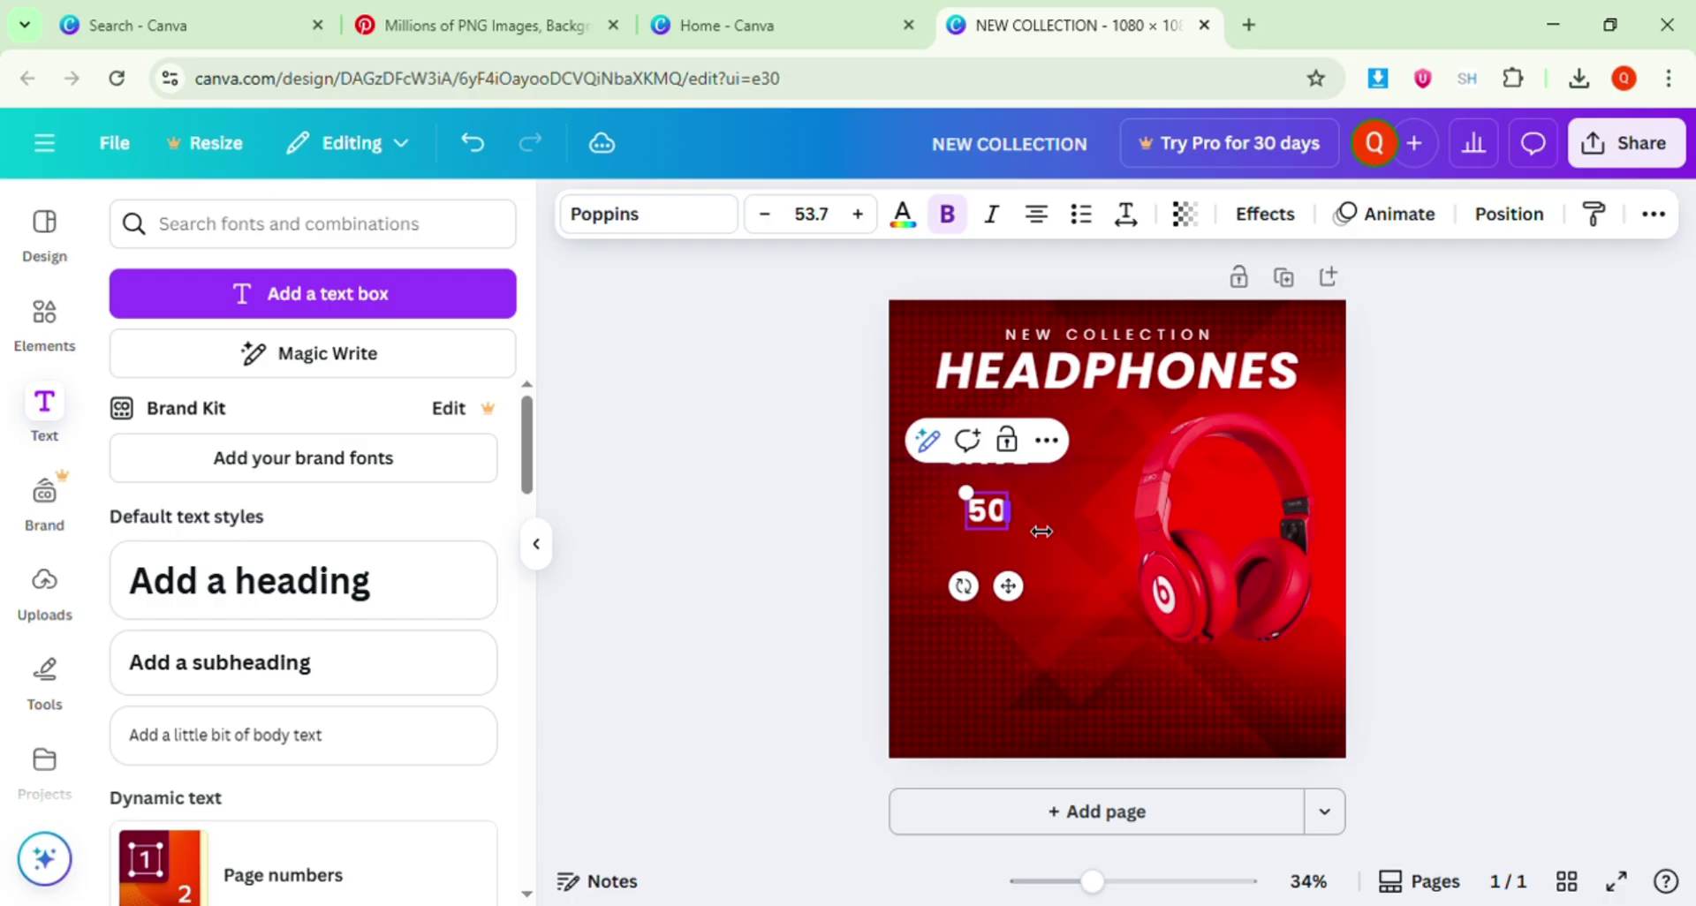
type("%")
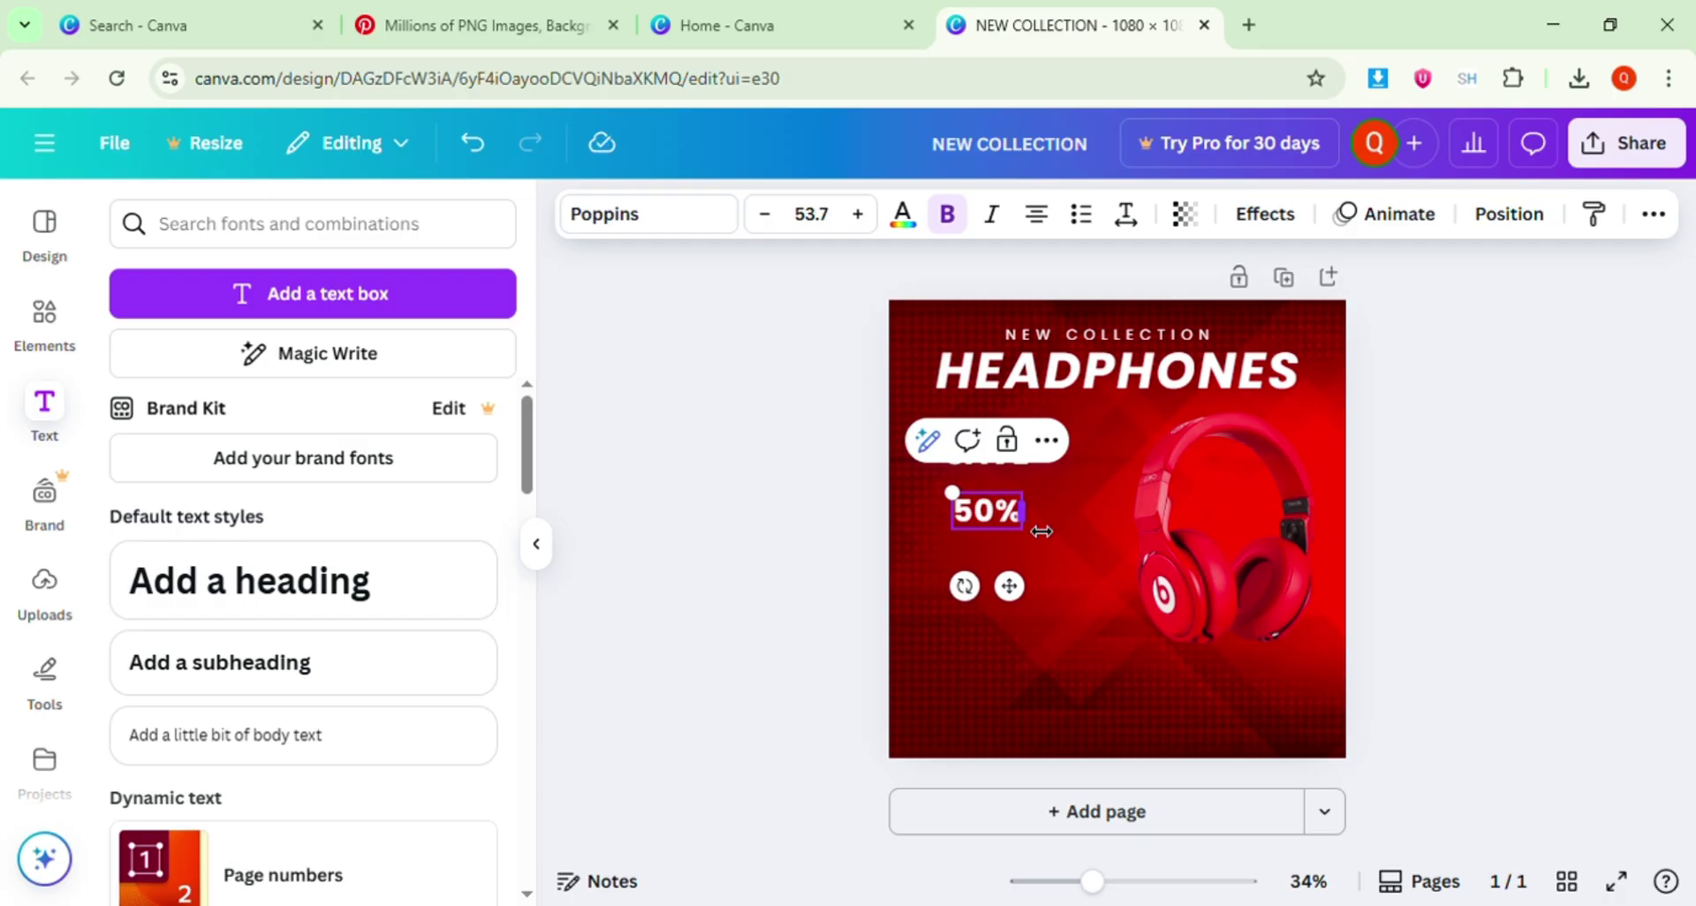
Make the 50% text italic.
key("Escape")
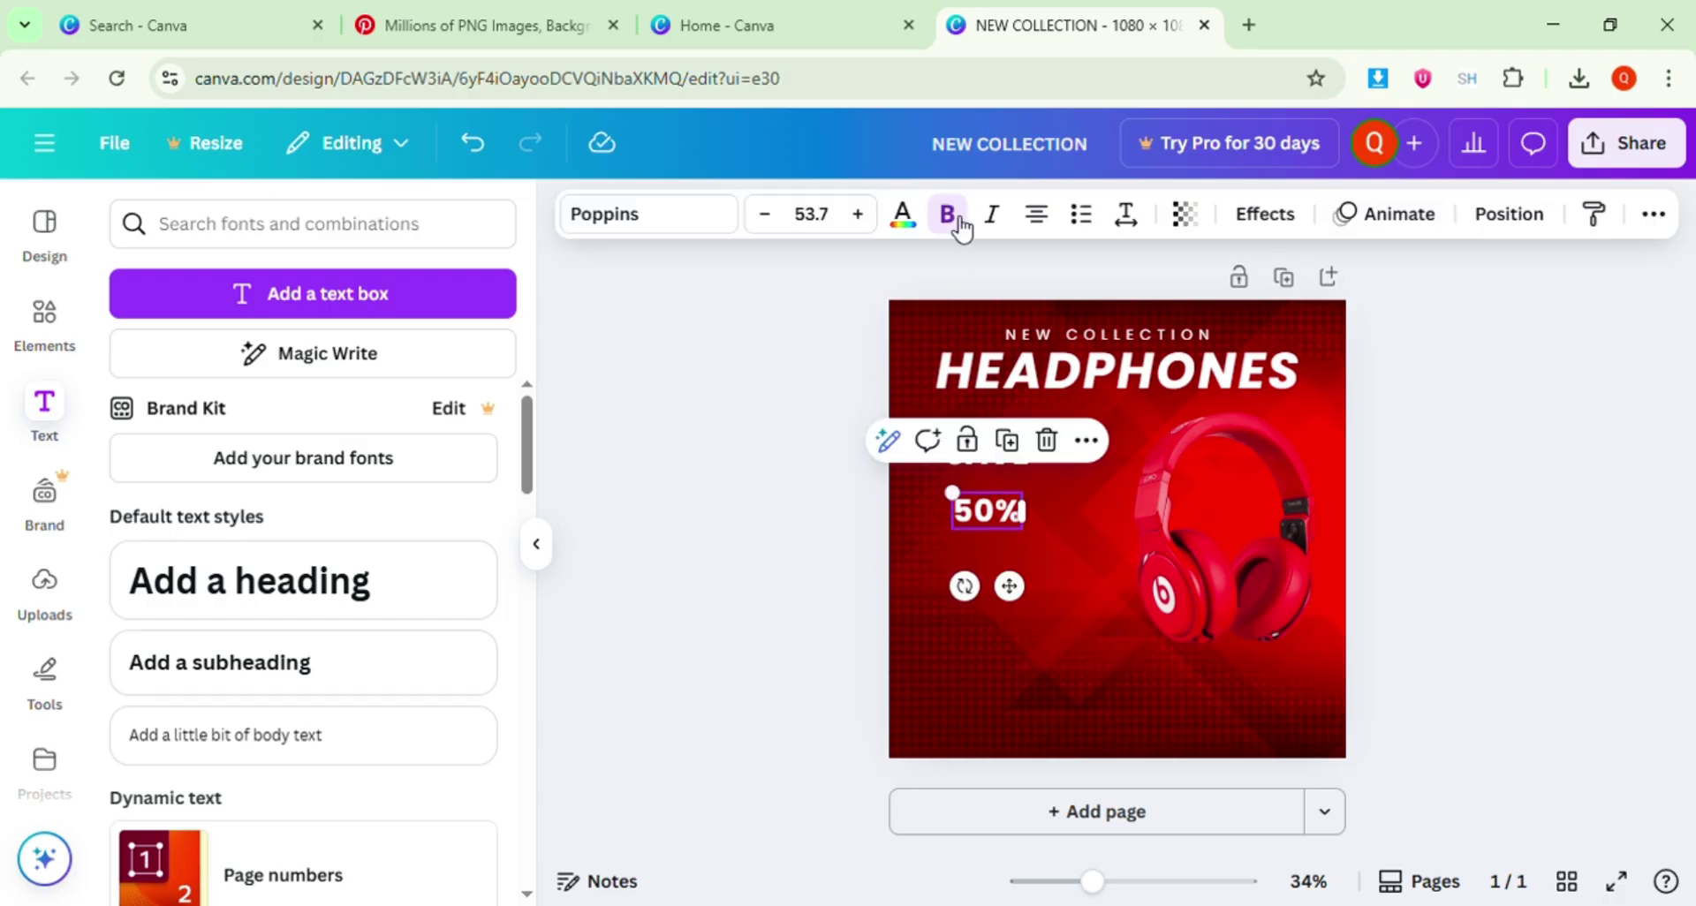
left_click(995, 218)
left_click(840, 556)
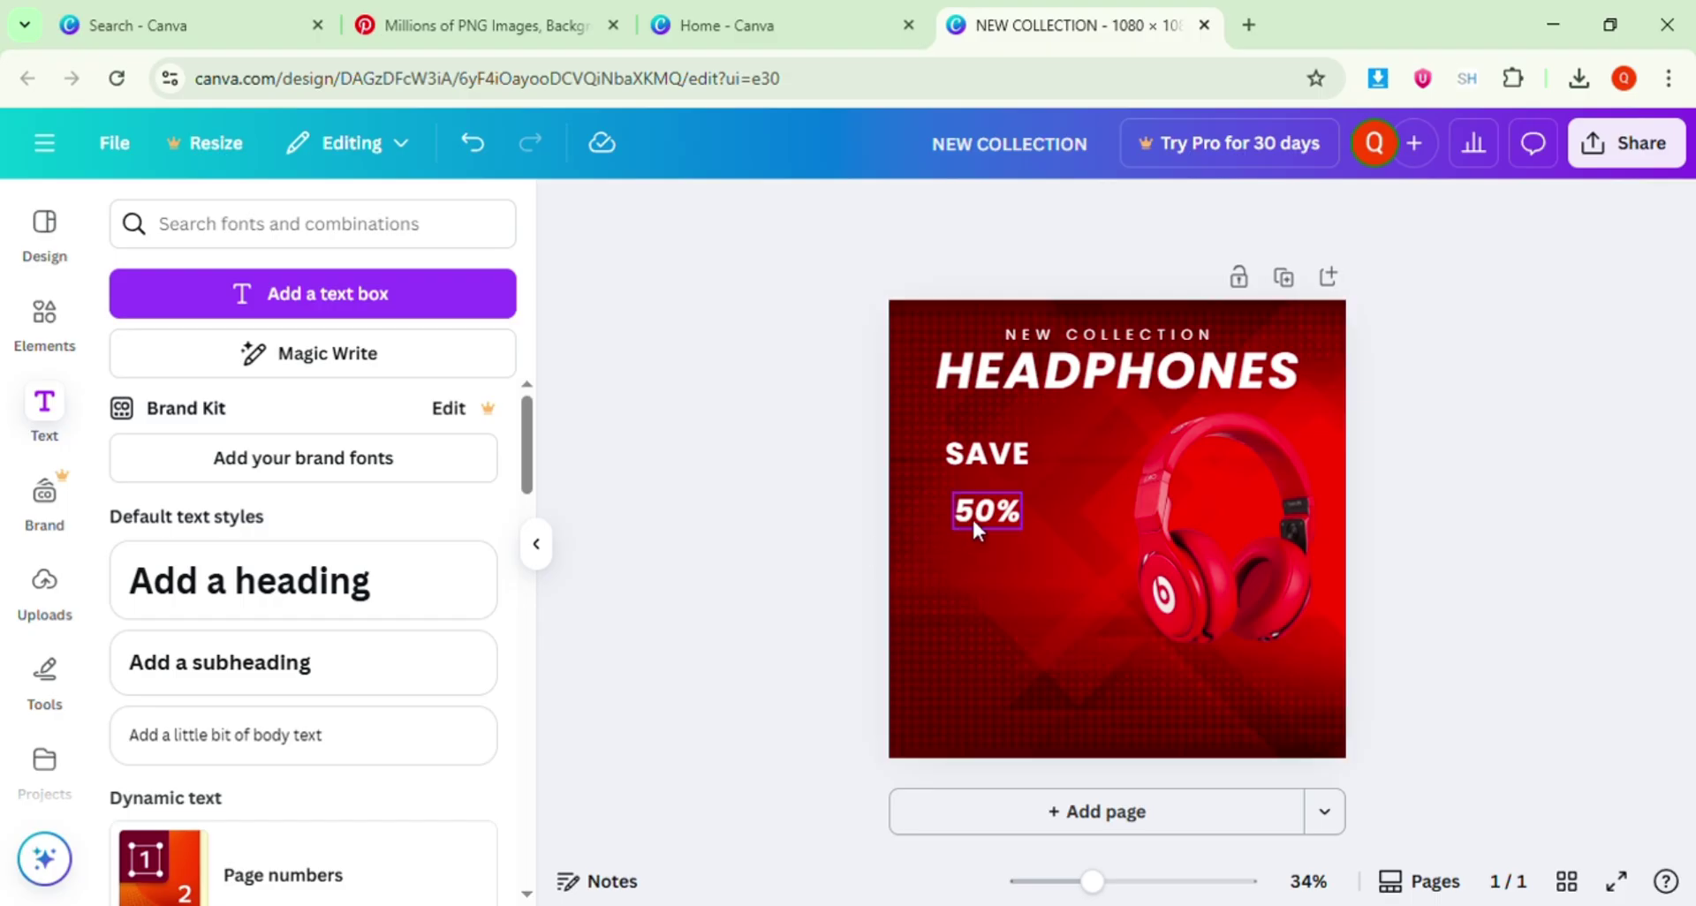
Try moving the 50% text up close beneath SAVE, and put it back in its lower position.
left_click_drag(980, 528, 991, 508)
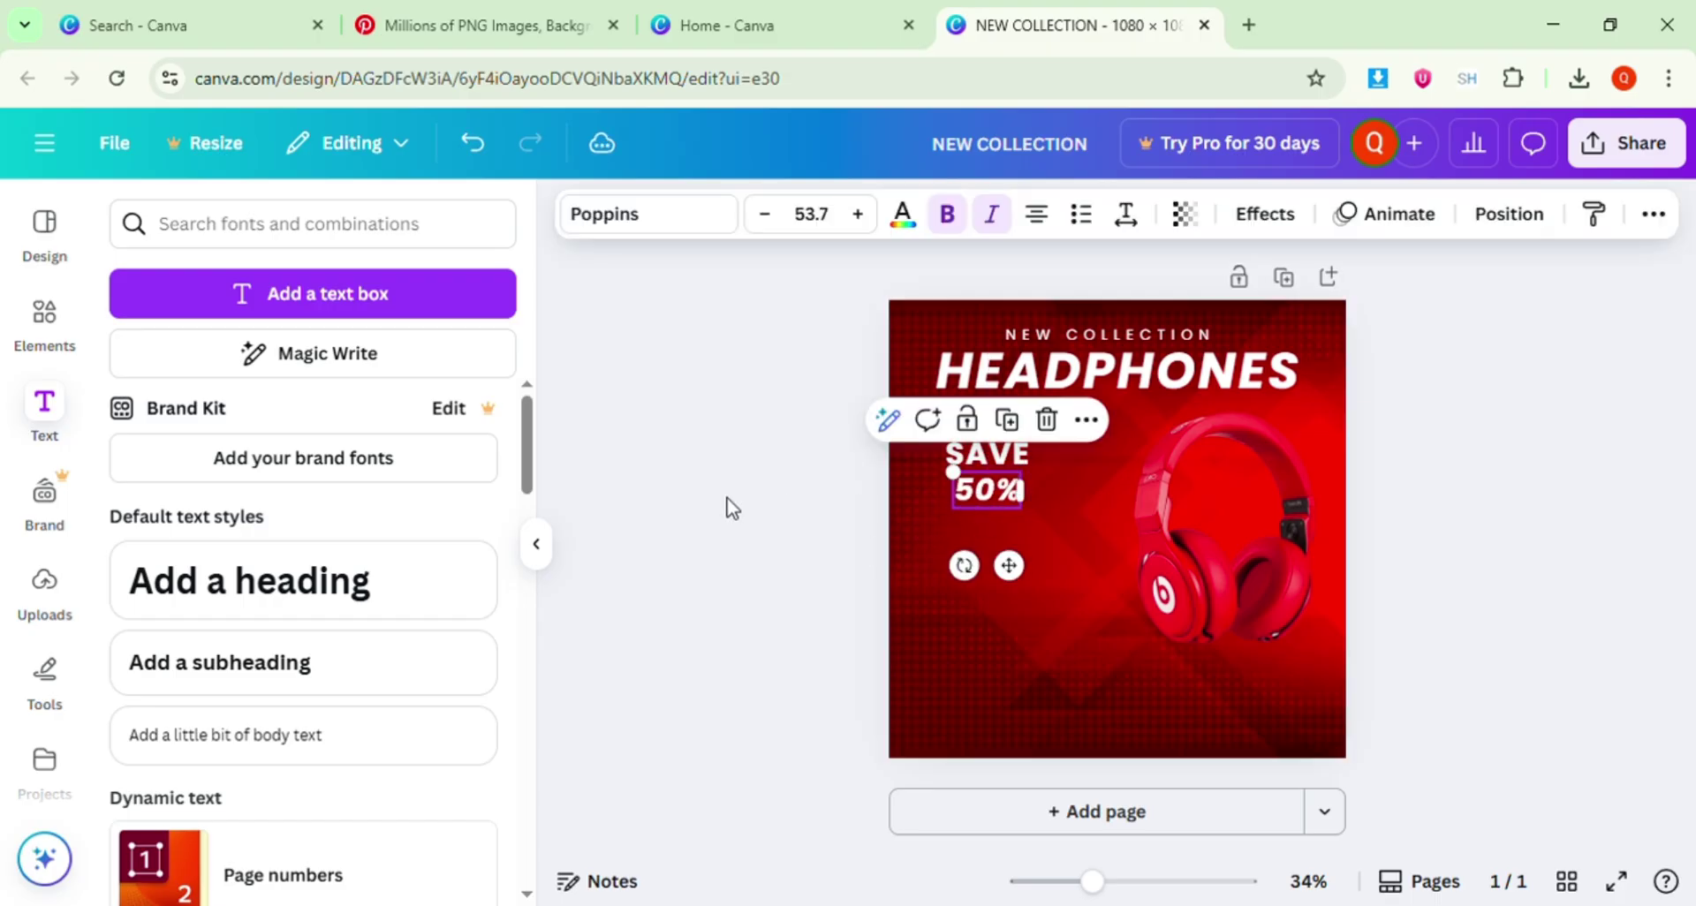
left_click(727, 504)
left_click(979, 490)
left_click(979, 513)
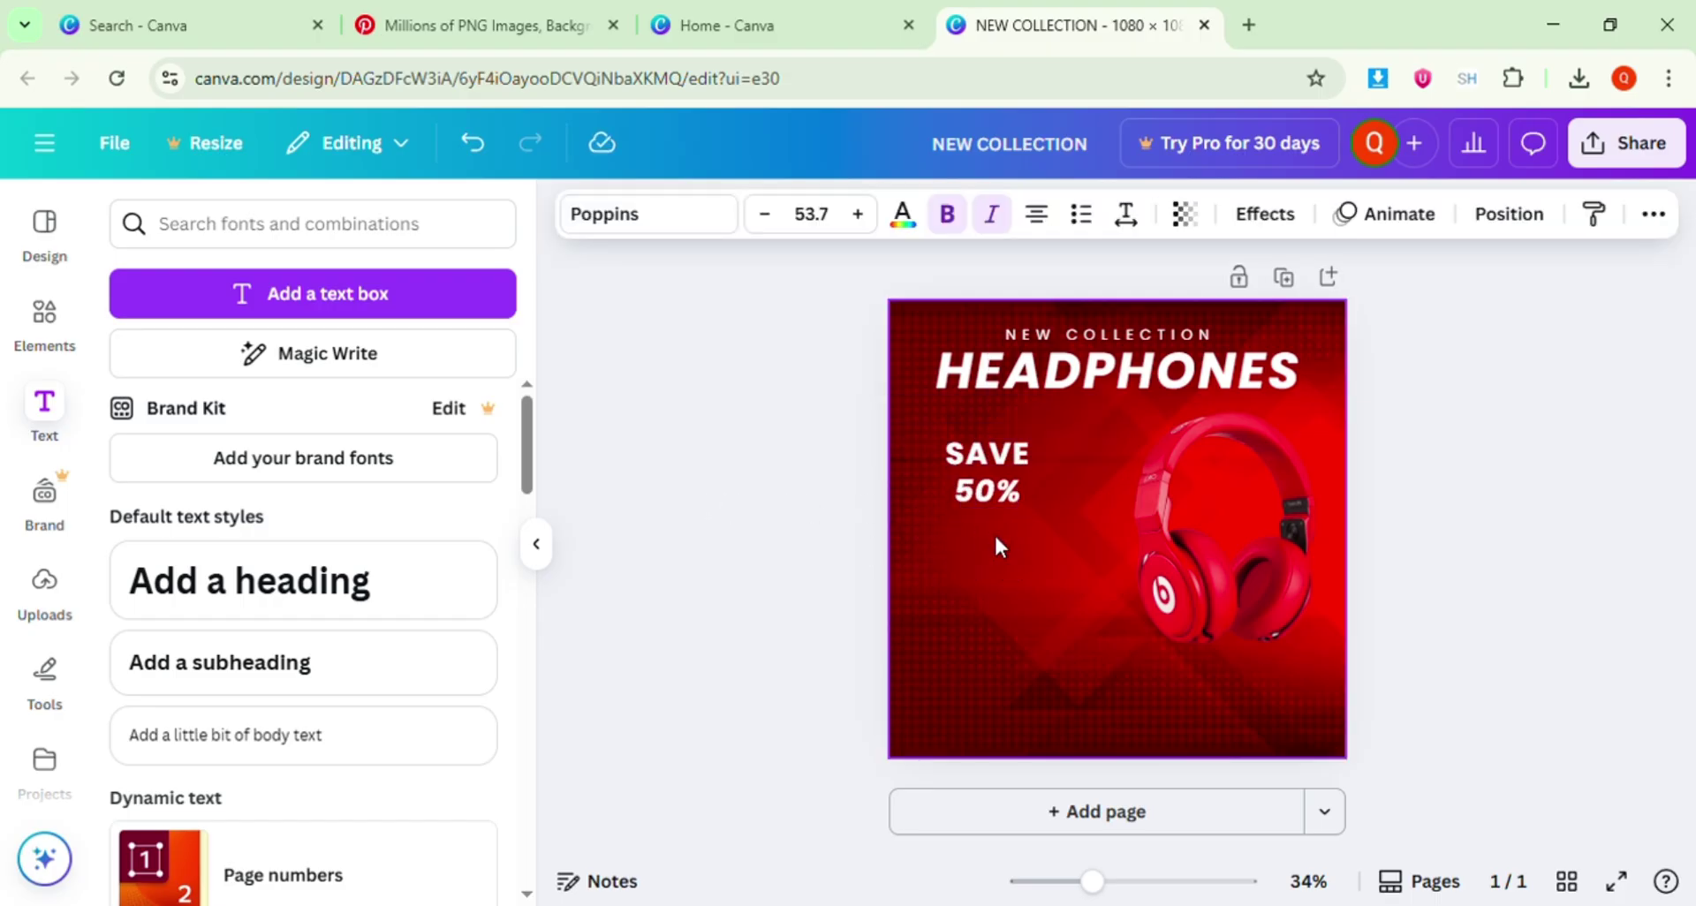
left_click_drag(992, 513, 976, 516)
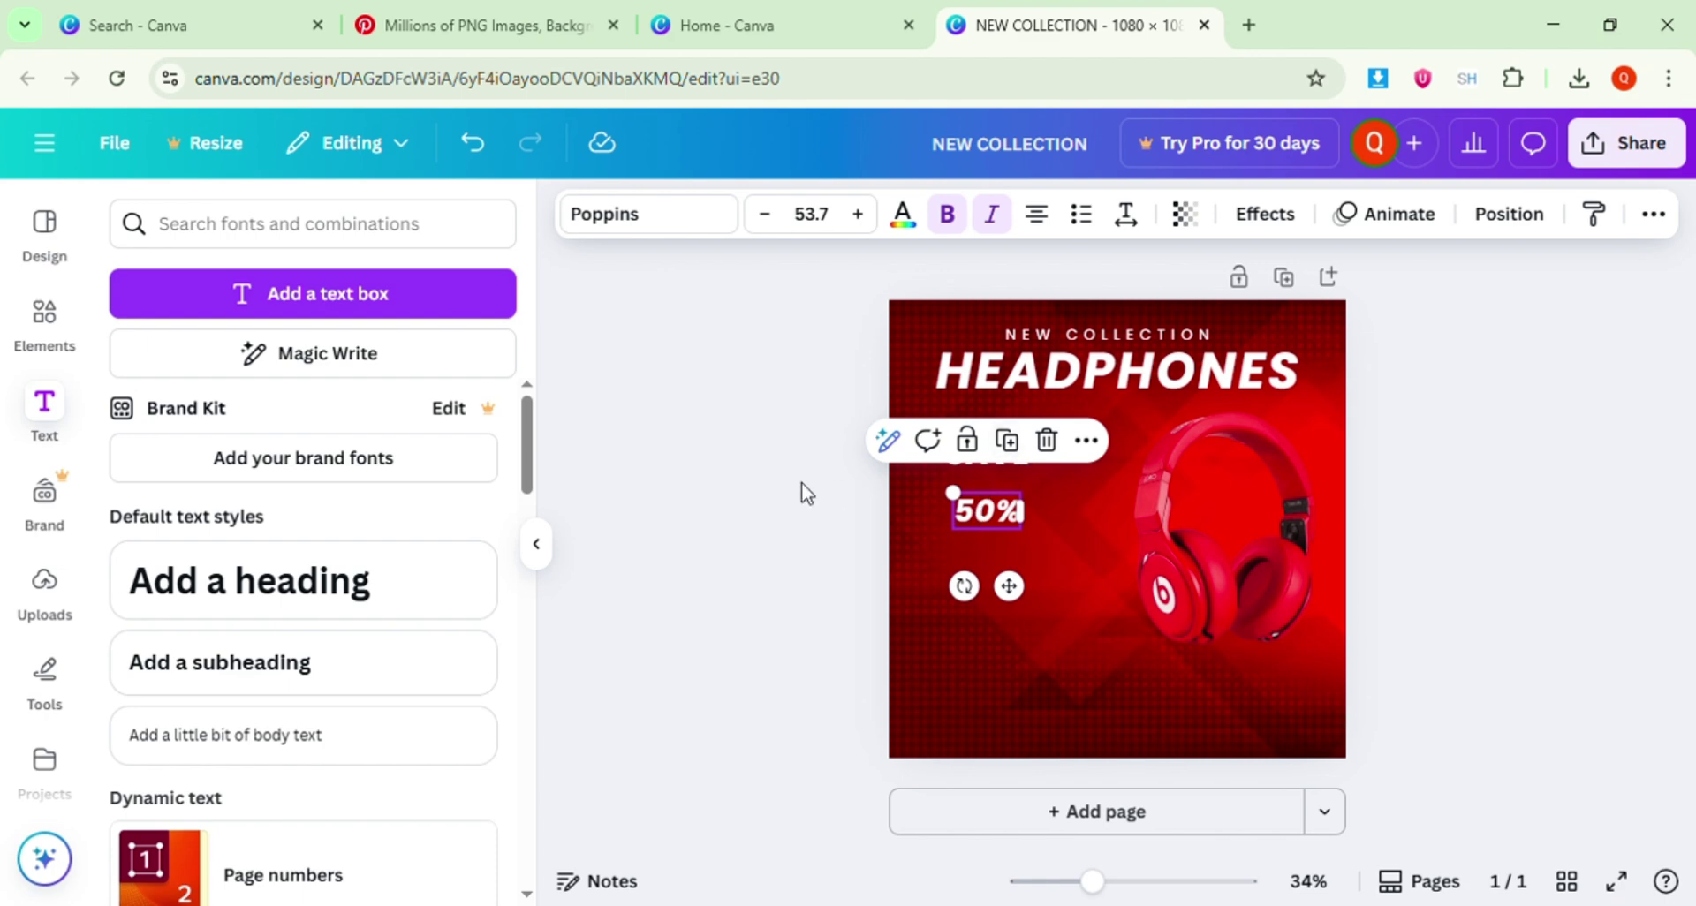
Move the SAVE text down so it sits directly above the 50% text.
left_click(807, 493)
left_click(996, 484)
left_click_drag(996, 488, 997, 499)
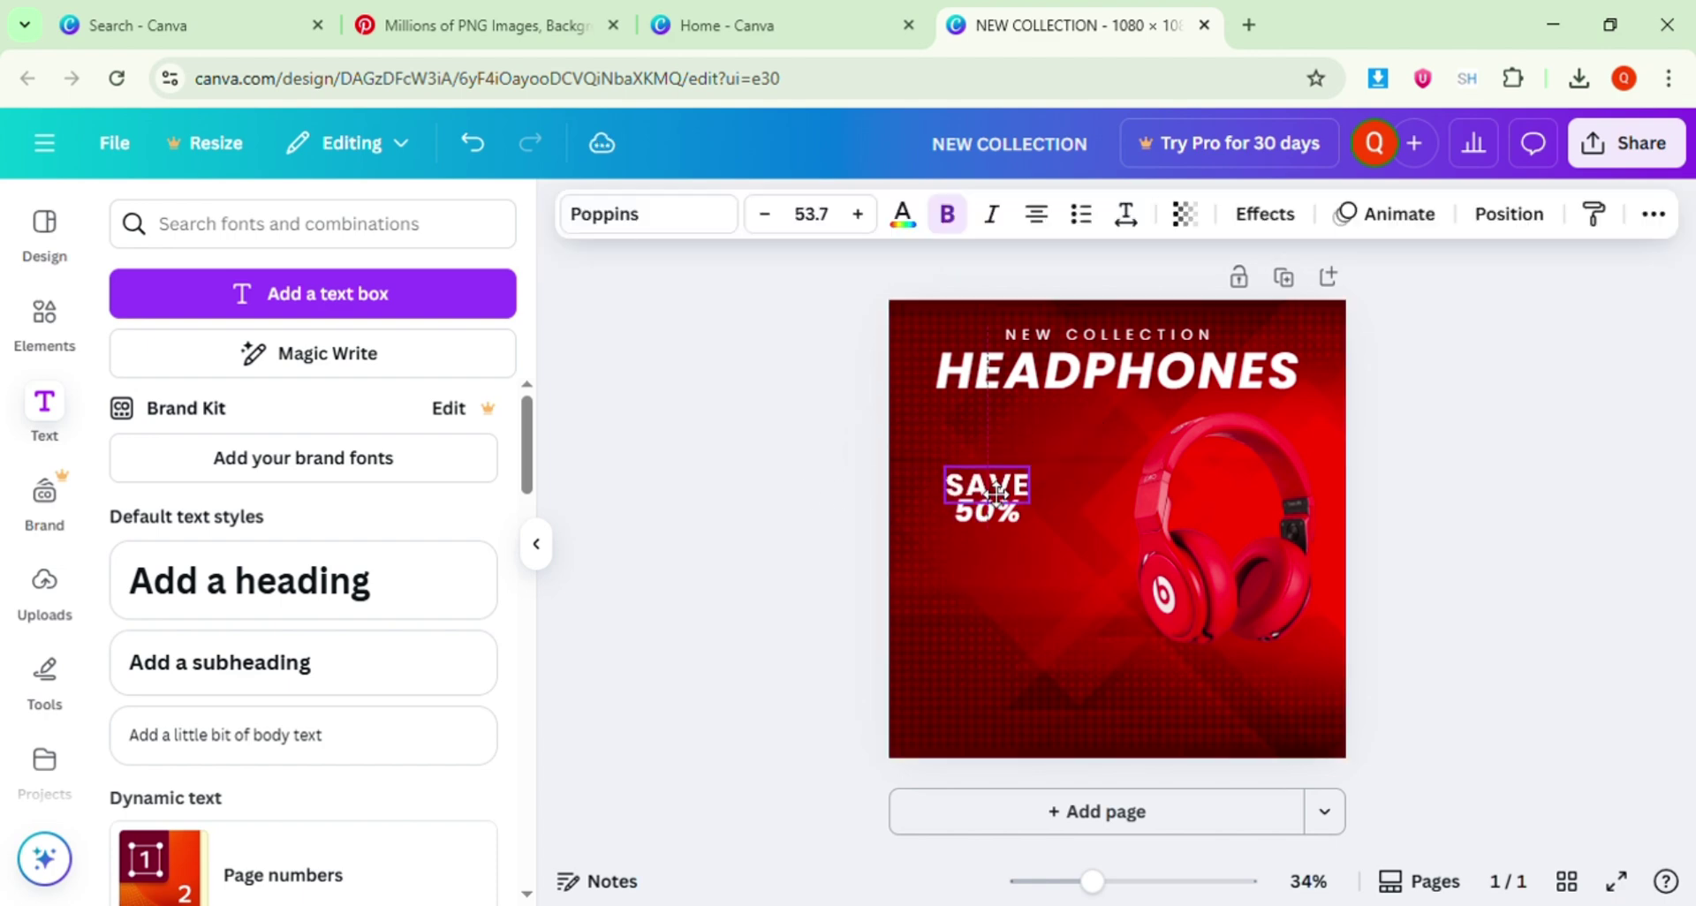
left_click(795, 501)
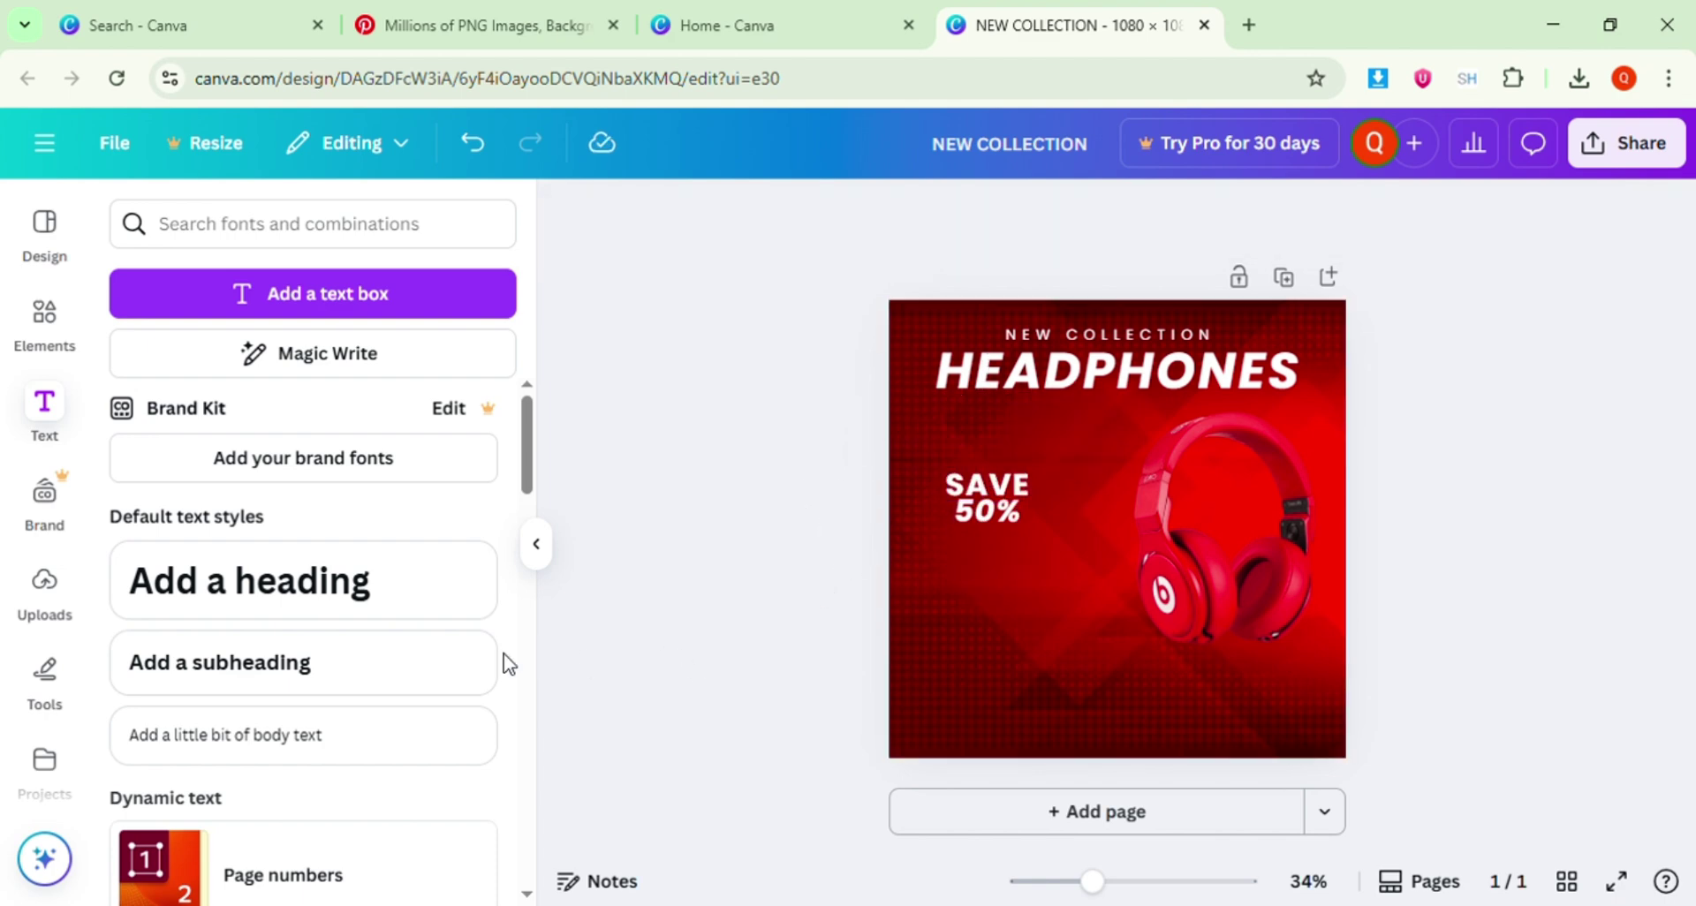
Search the graphics elements for "VECTOR SHAPE DESIGN".
left_click(185, 240)
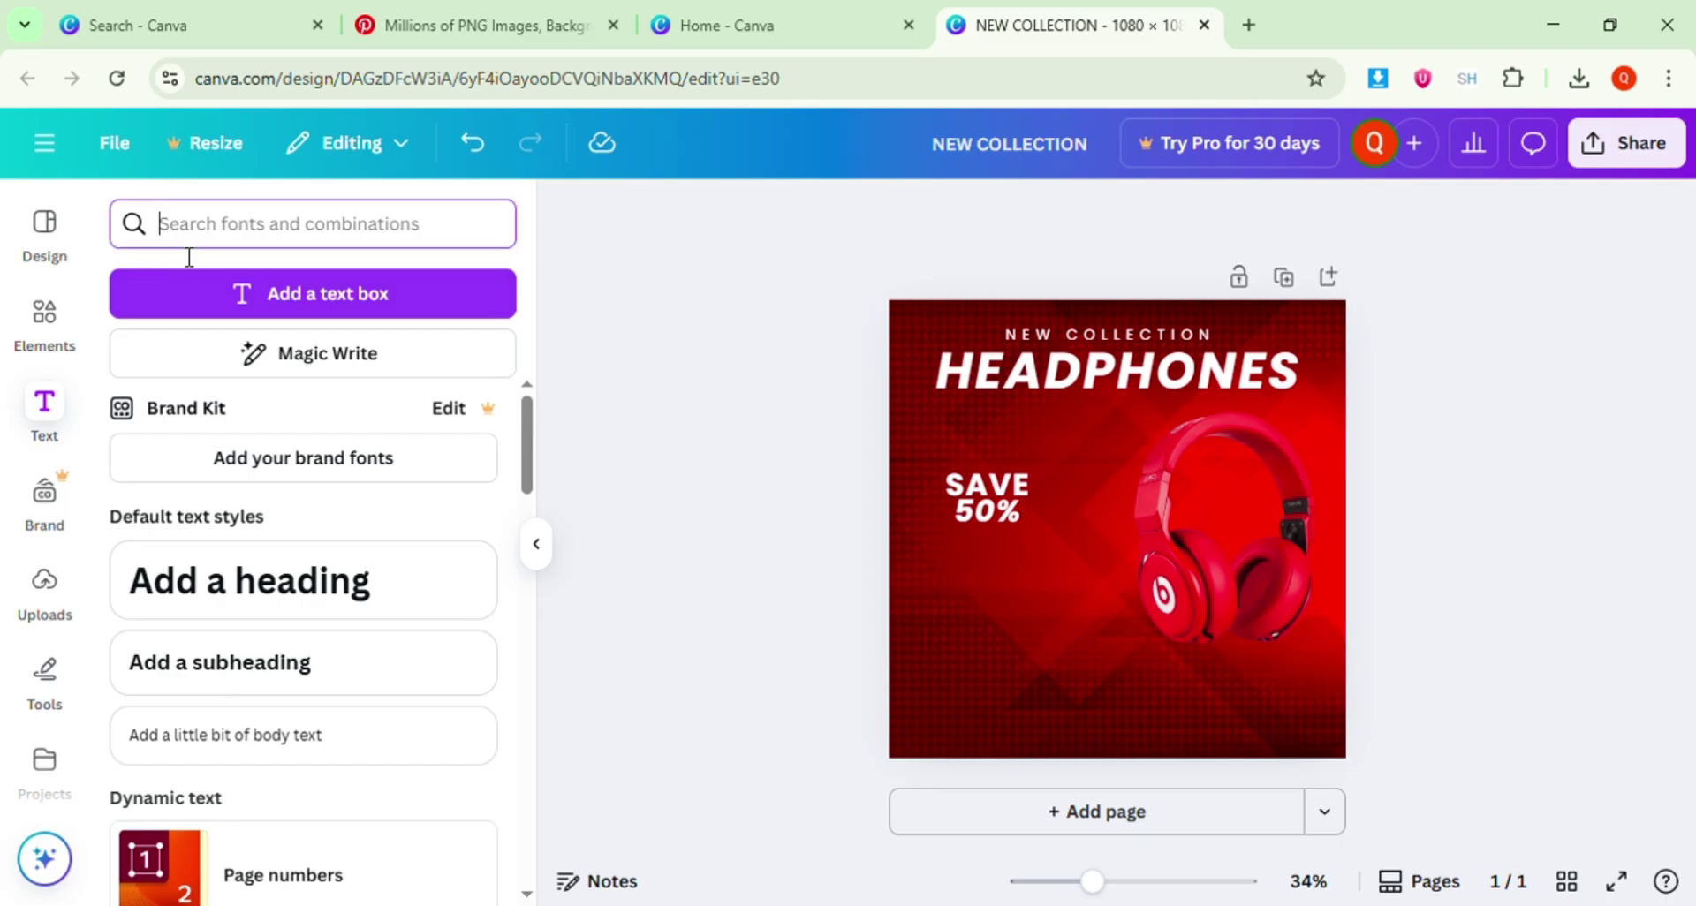
type("v")
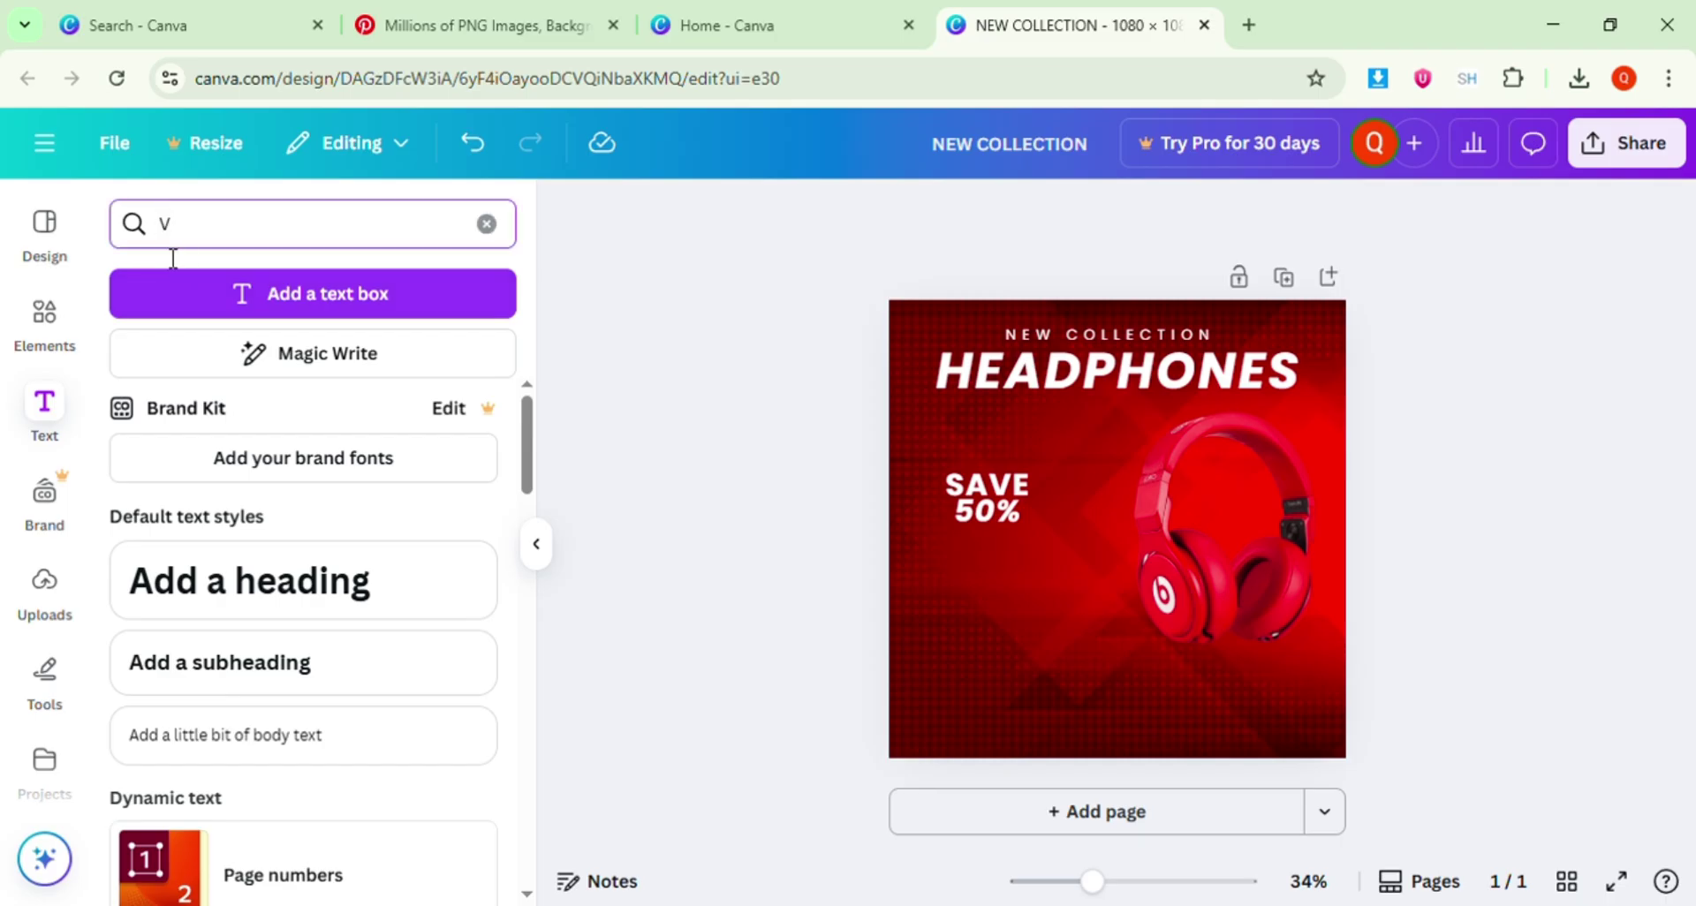
left_click(64, 318)
left_click(260, 232)
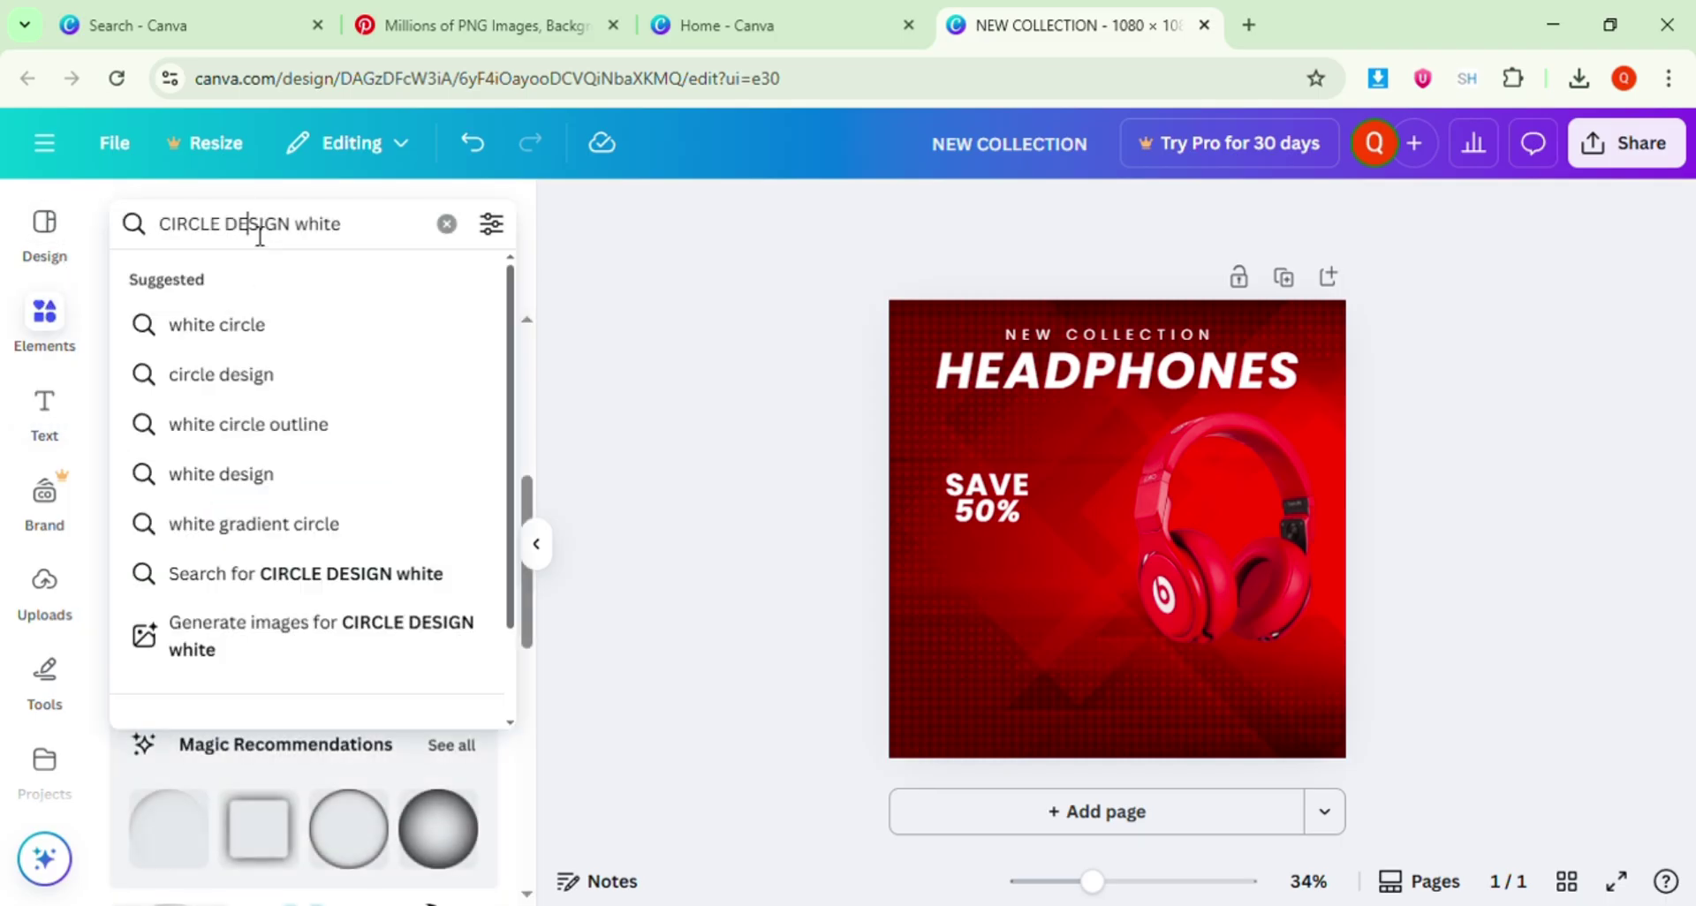
key("ctrl+a")
key("BackSpace")
type("VECT")
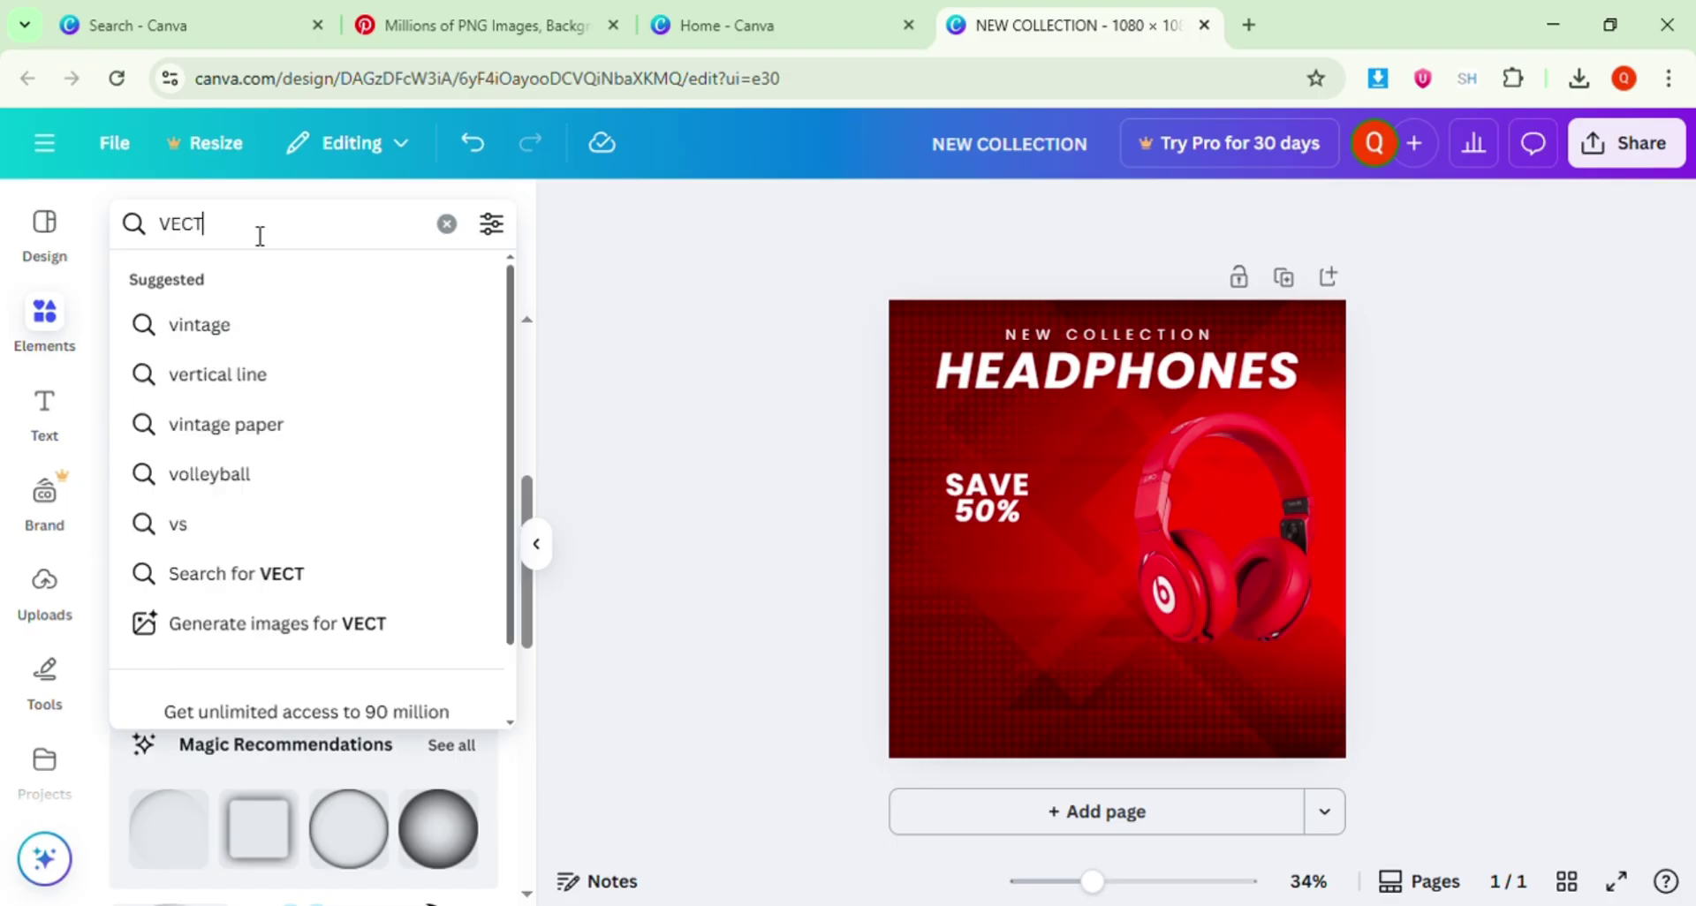
type("OR")
type(" SHA")
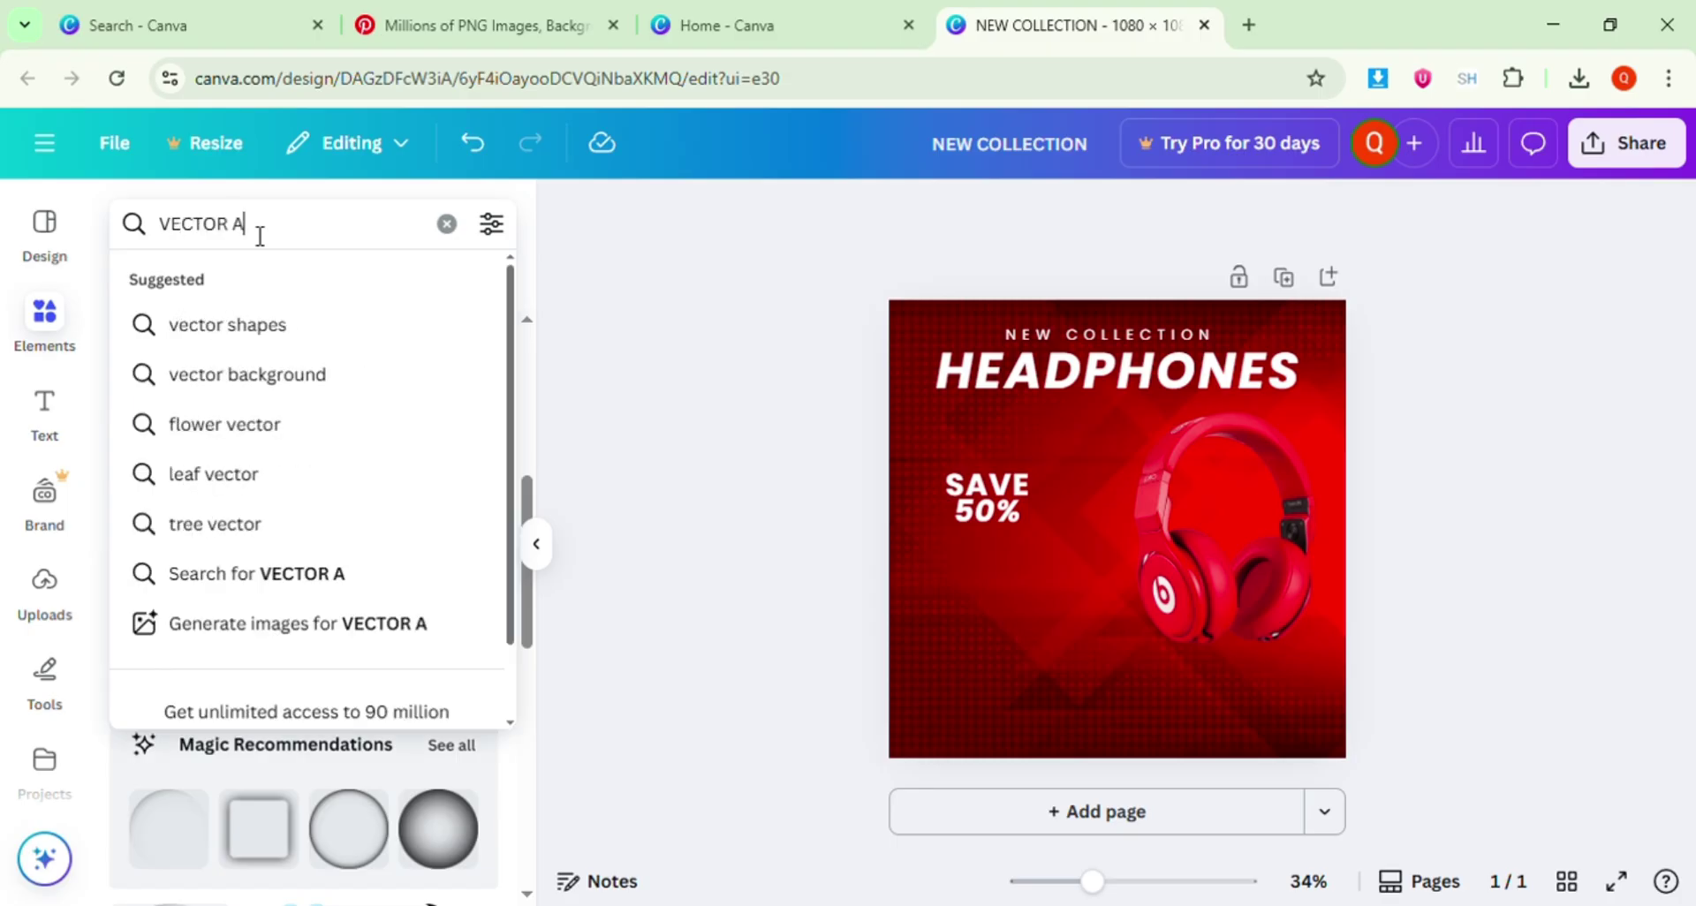
key("BackSpace")
type("SHAPE DESIGN")
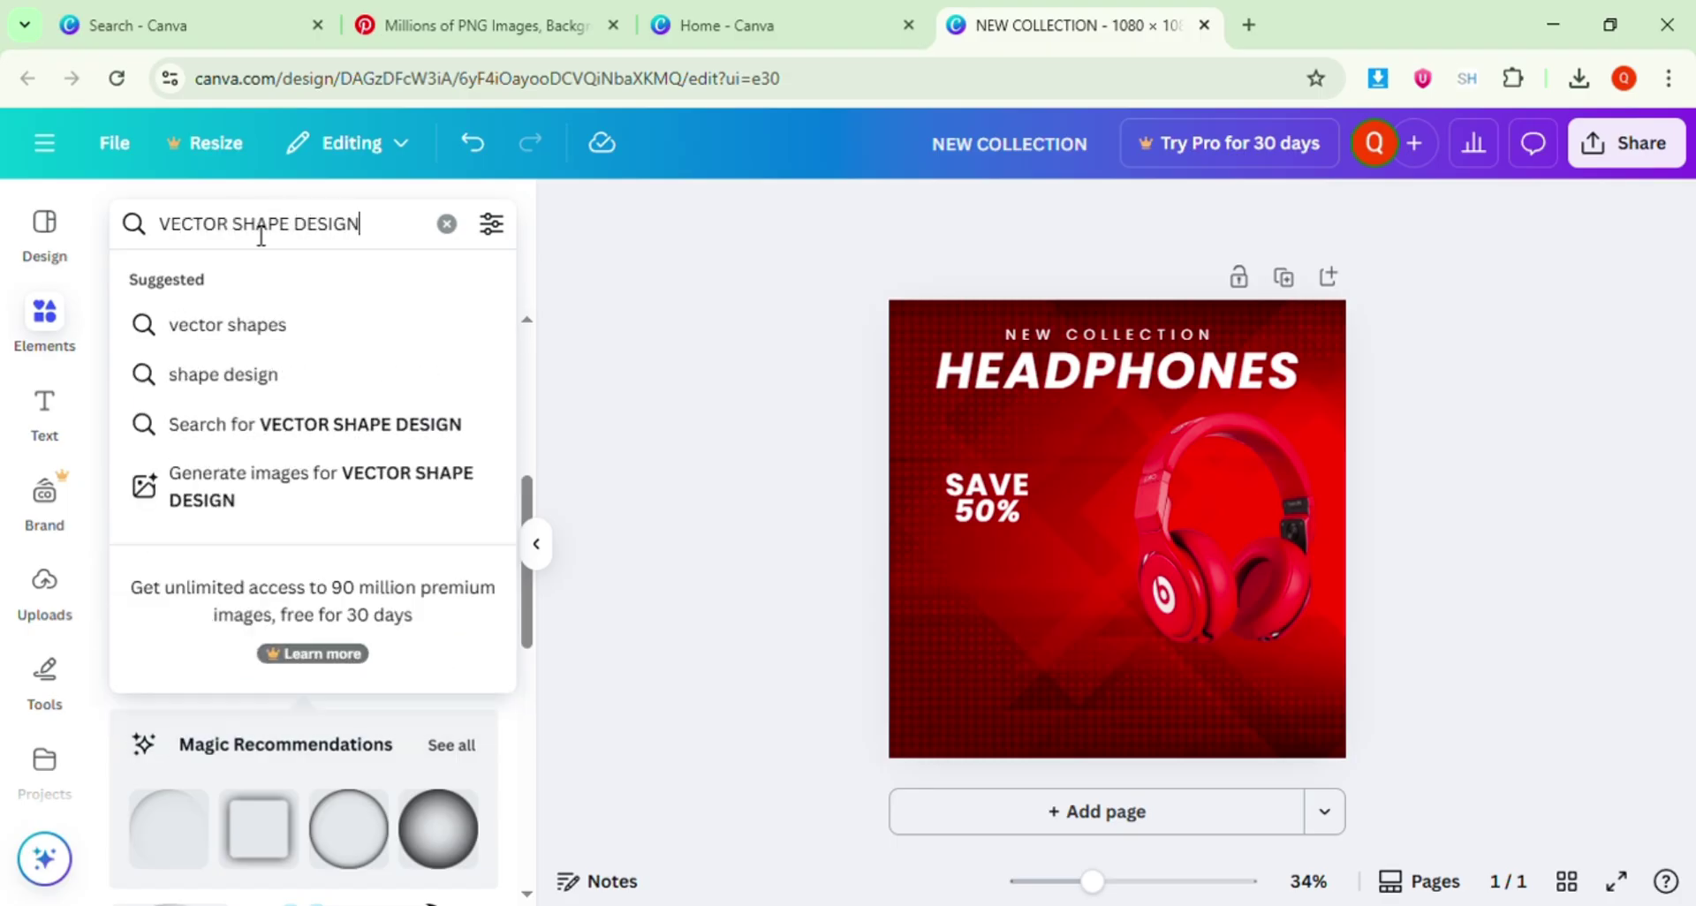
key("Return")
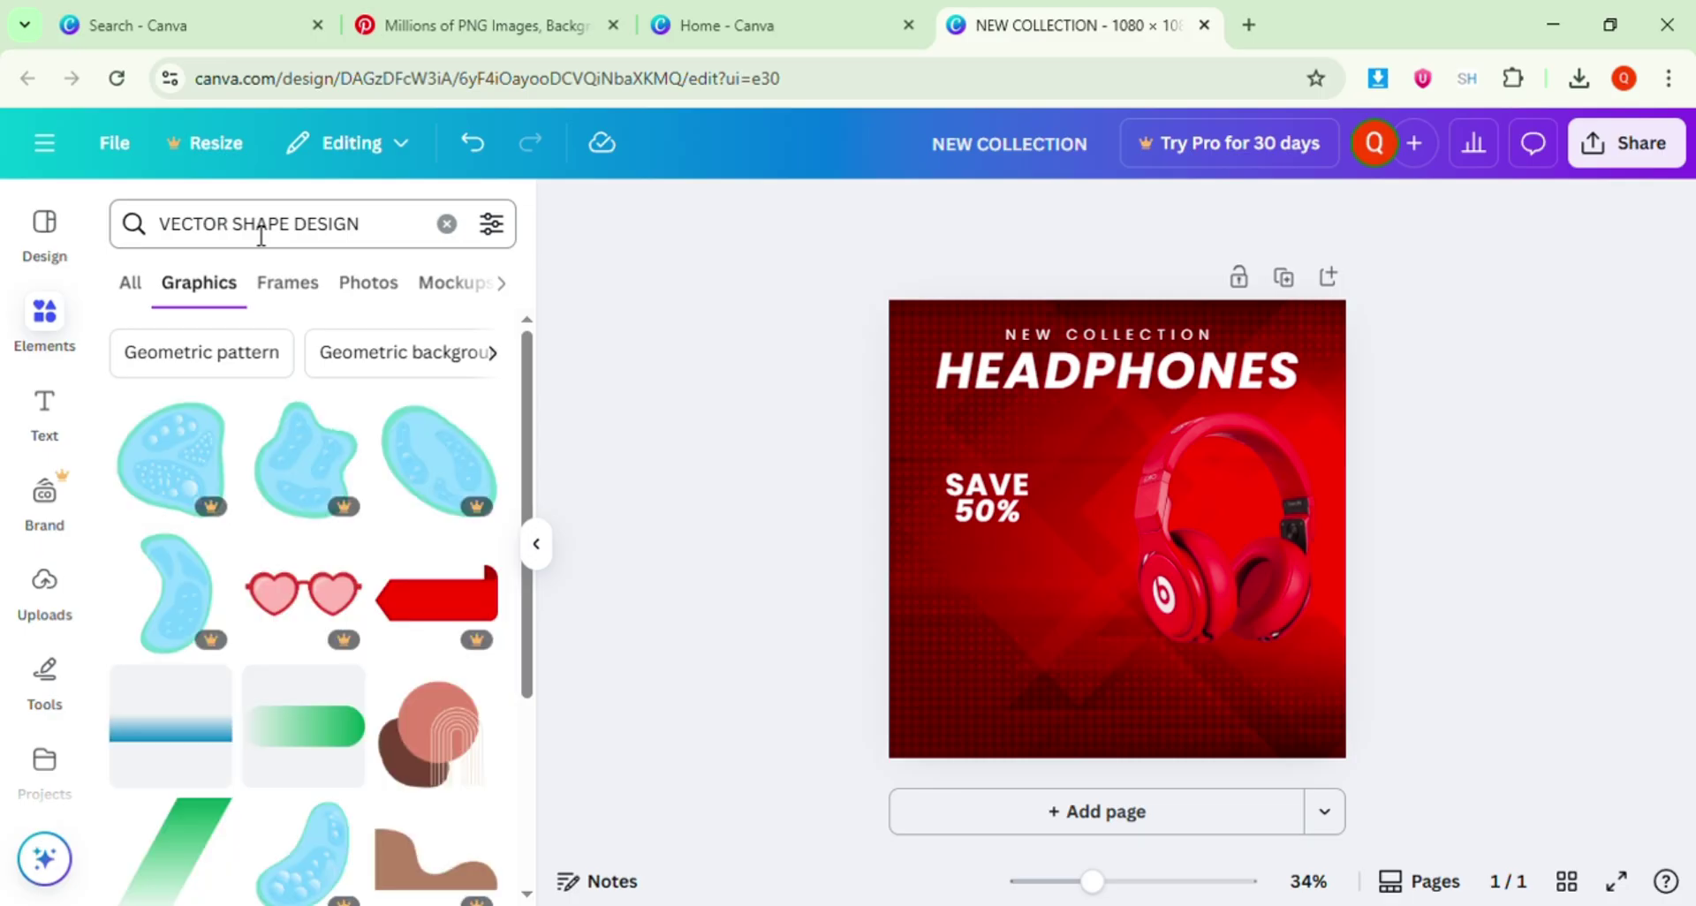
Add the green fading bar with one rounded end to the page and set its first color to bright red #E40001.
left_click(318, 742)
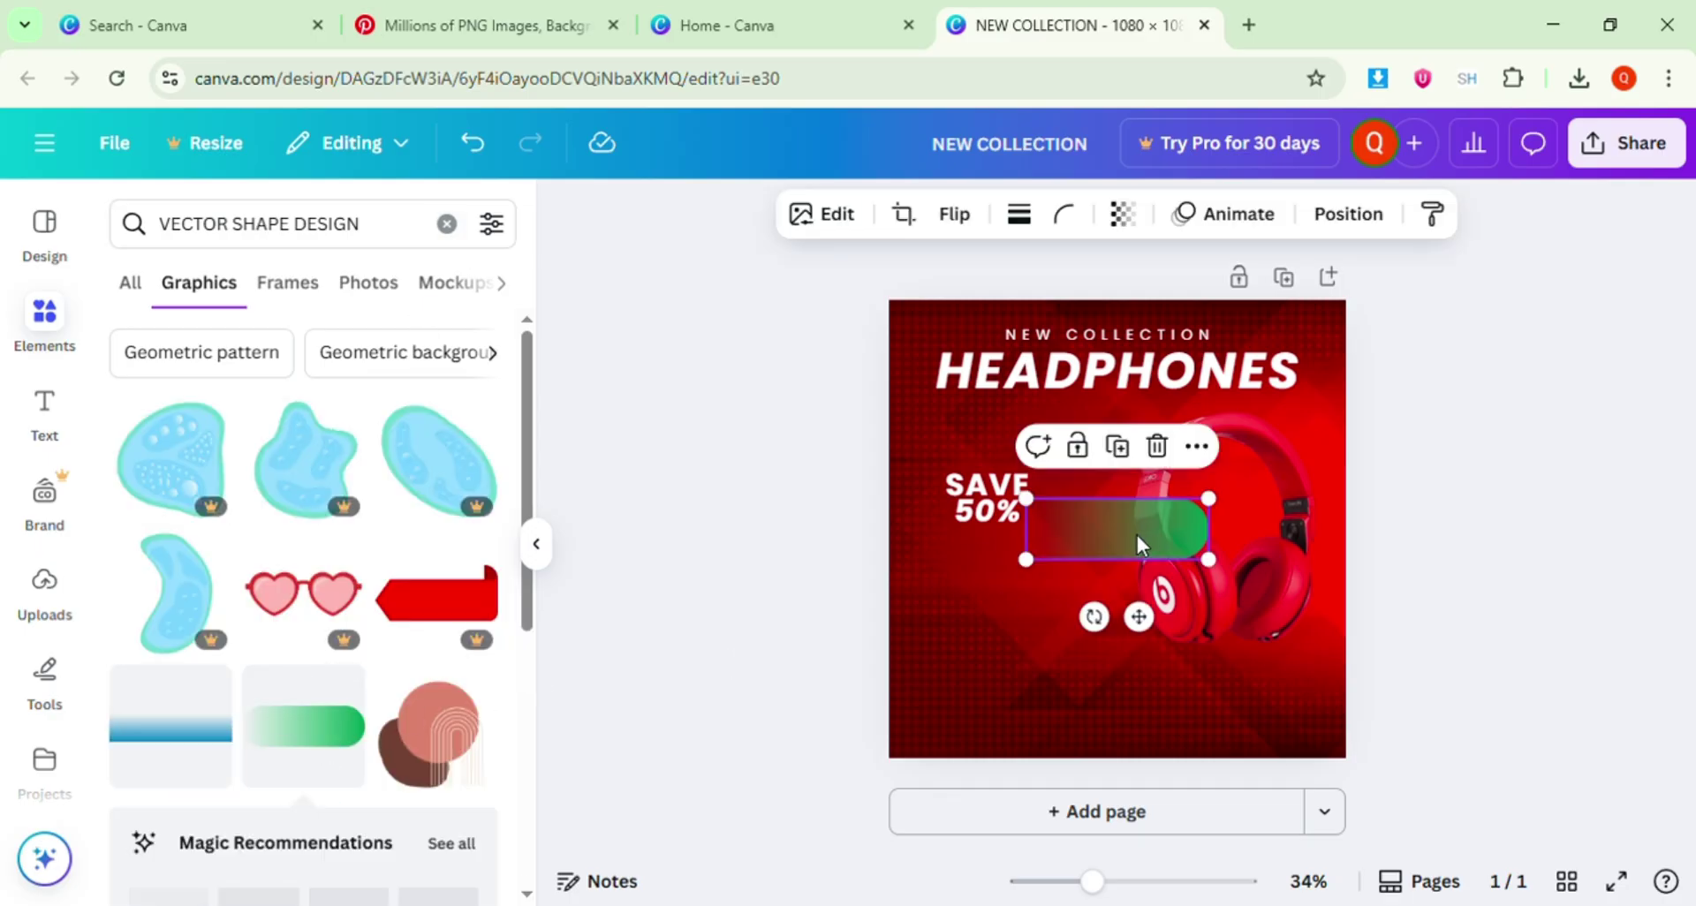
left_click_drag(1138, 545, 1134, 575)
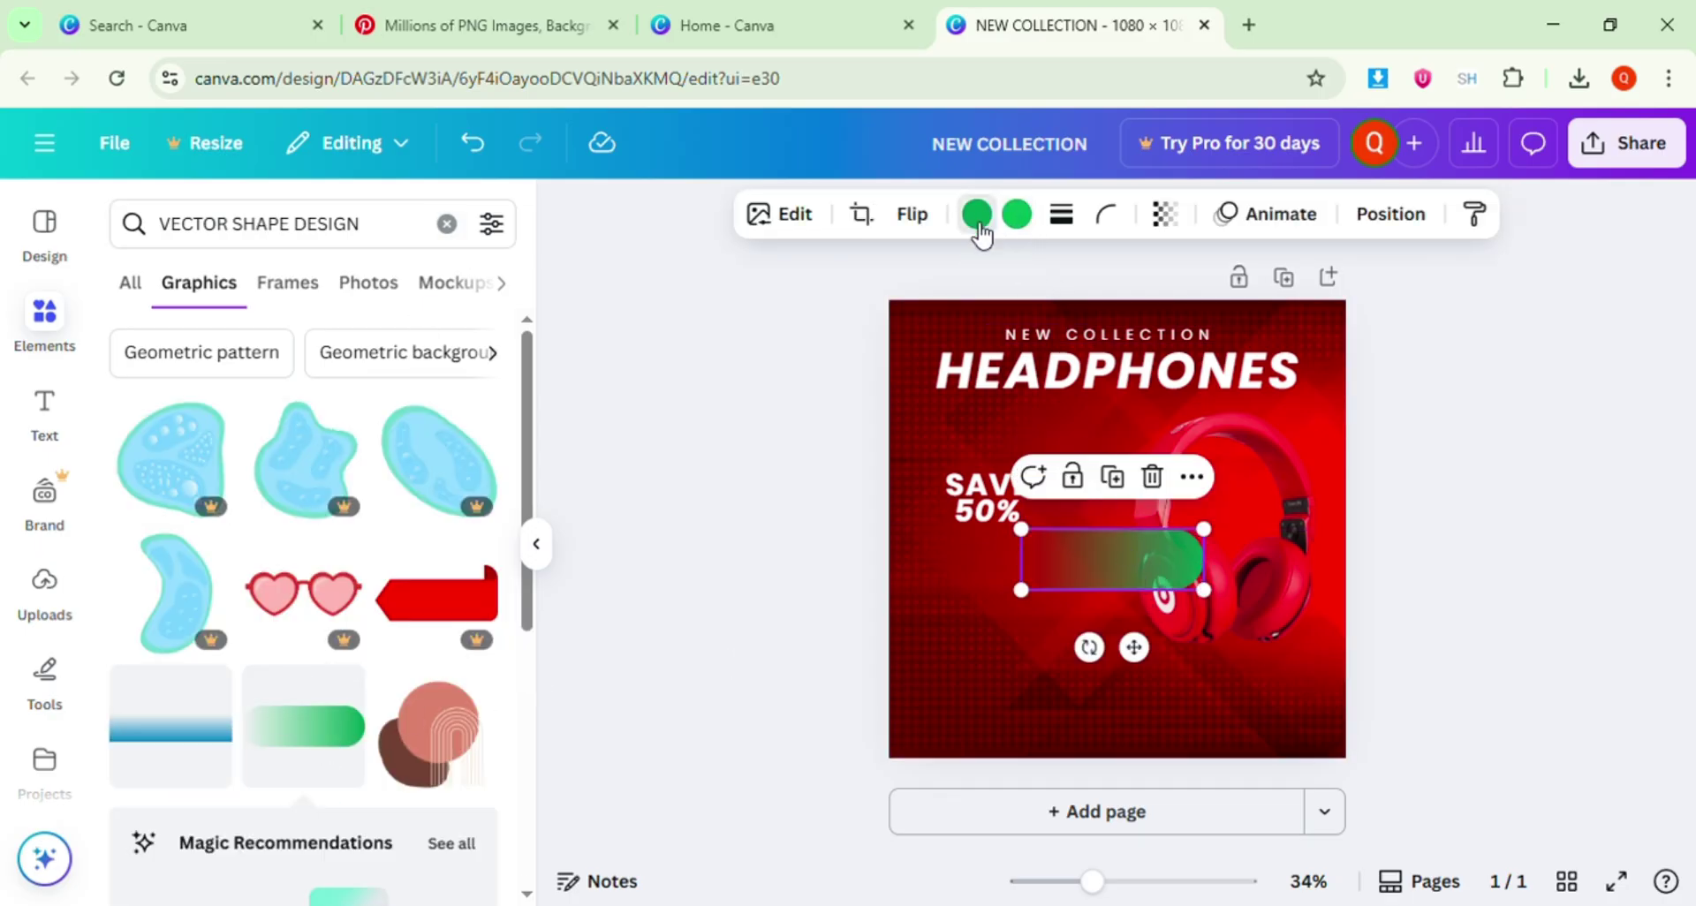
left_click(977, 216)
left_click(318, 669)
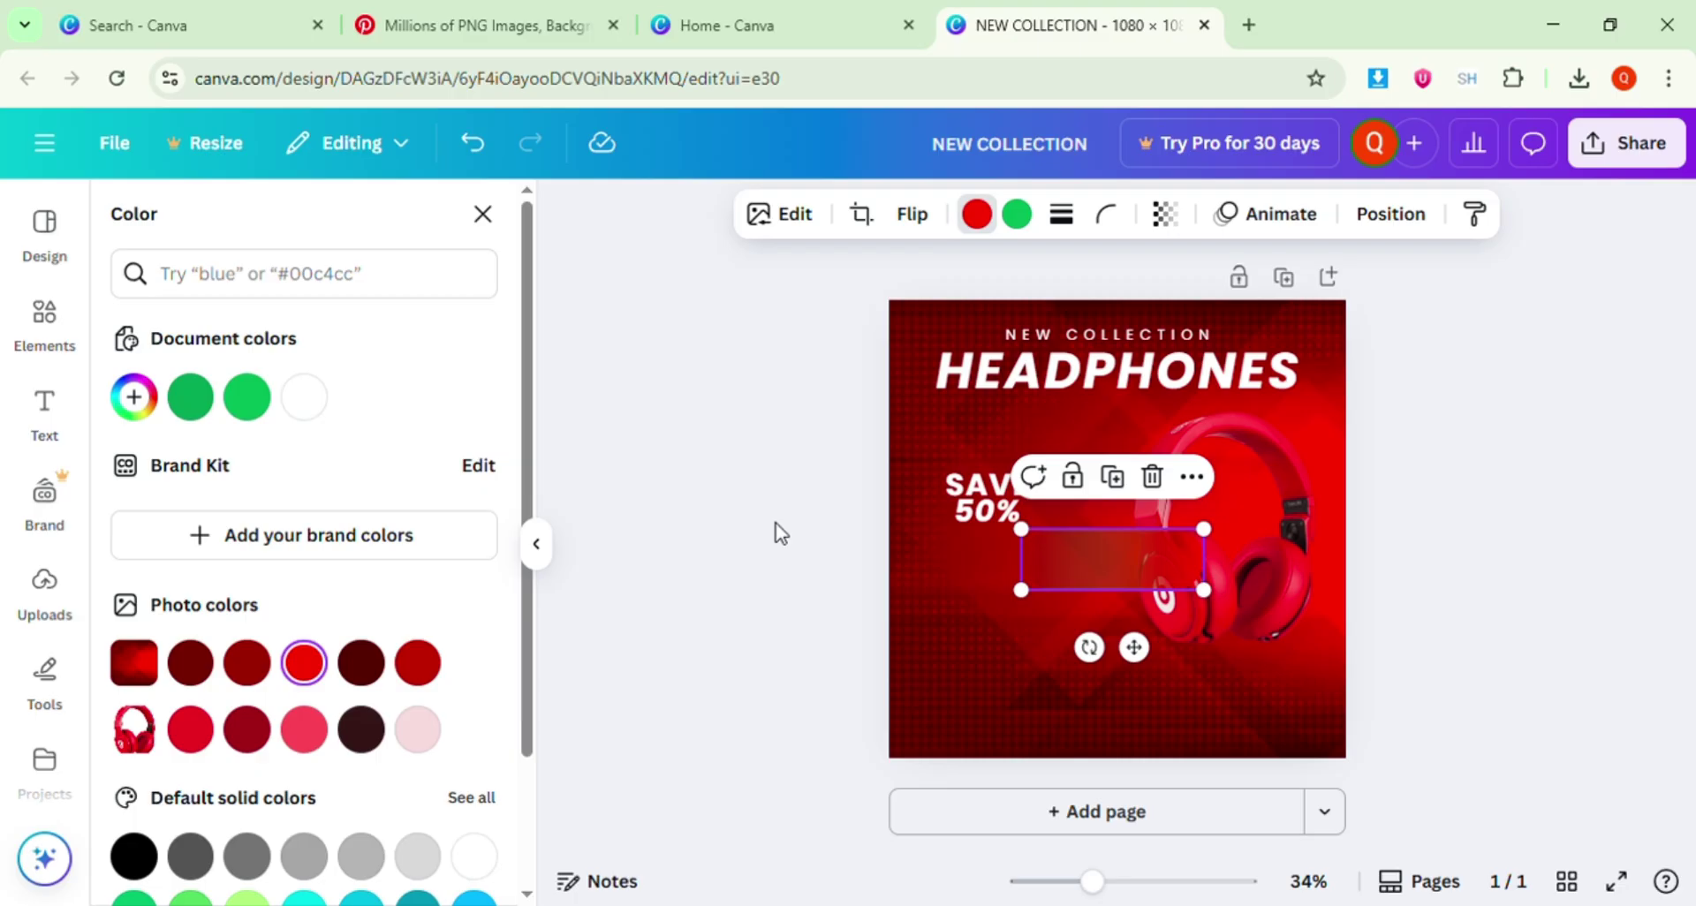
Set the bar's second color to the same bright red and move the bar down to the page's bottom center.
left_click(1023, 220)
left_click(264, 677)
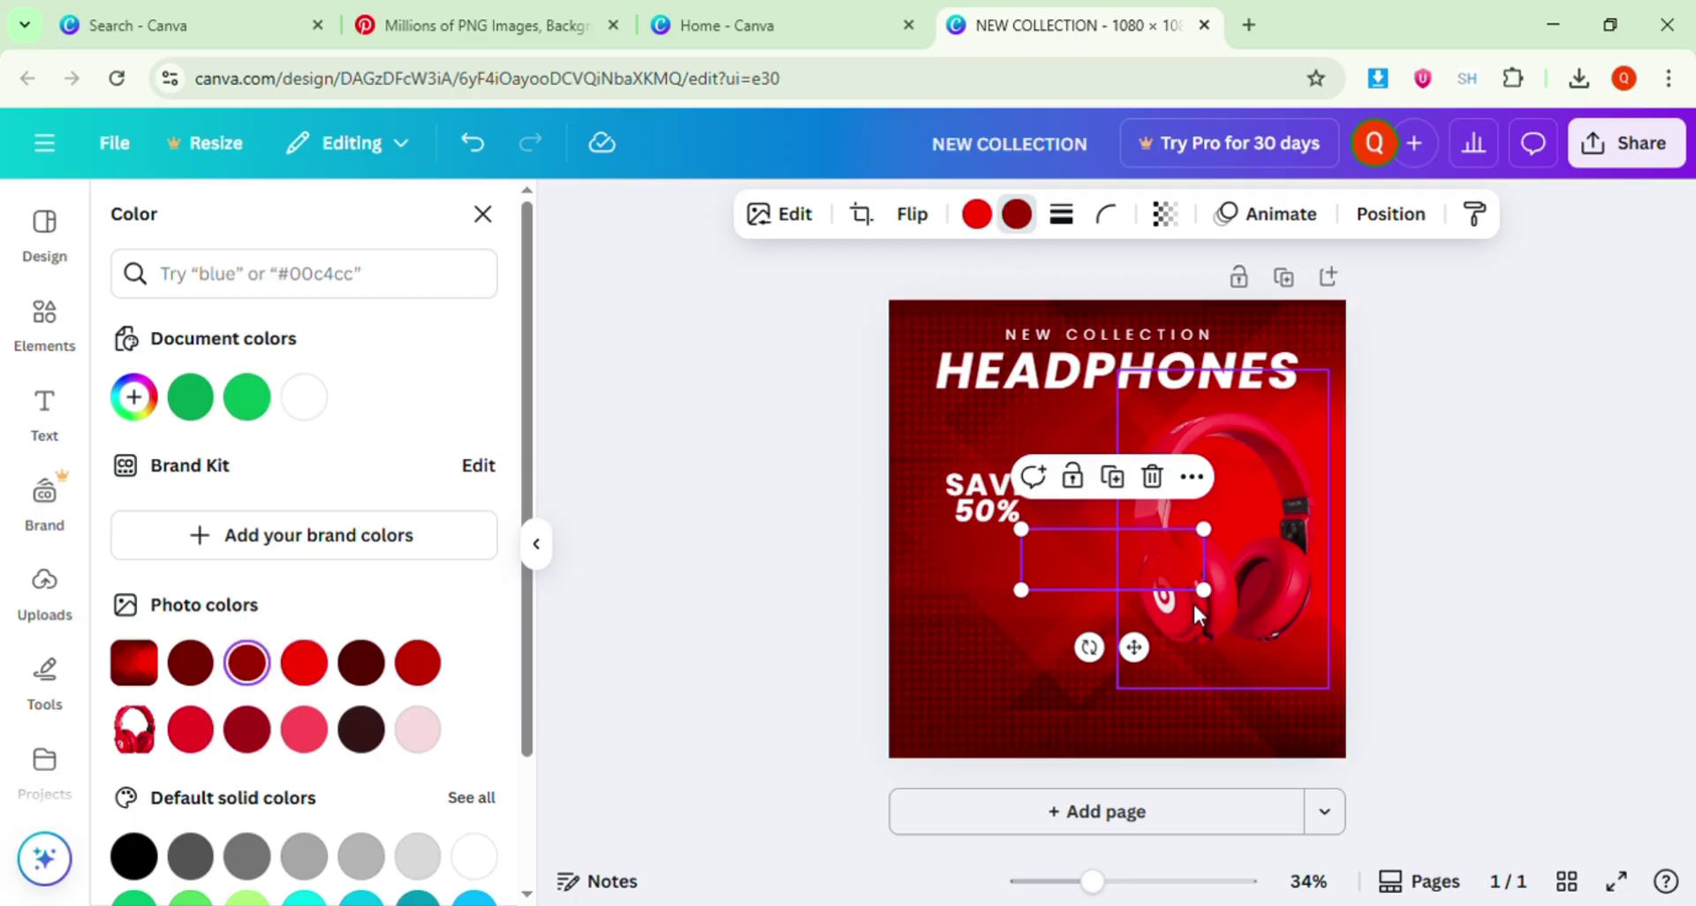
left_click(1024, 221)
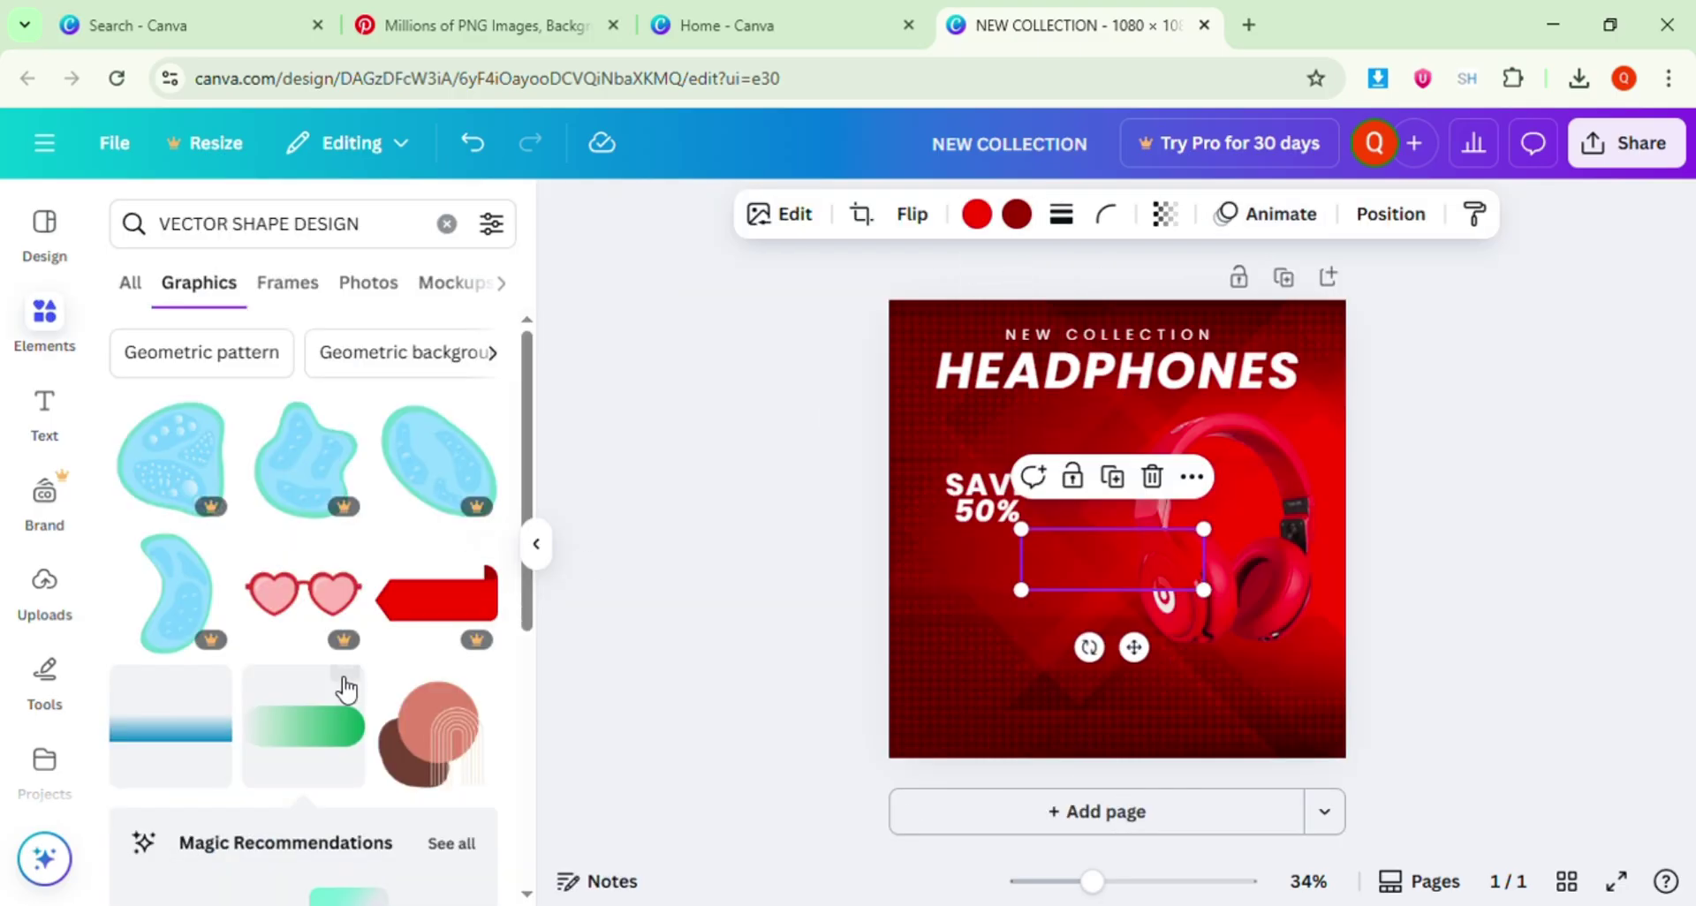
left_click(1020, 216)
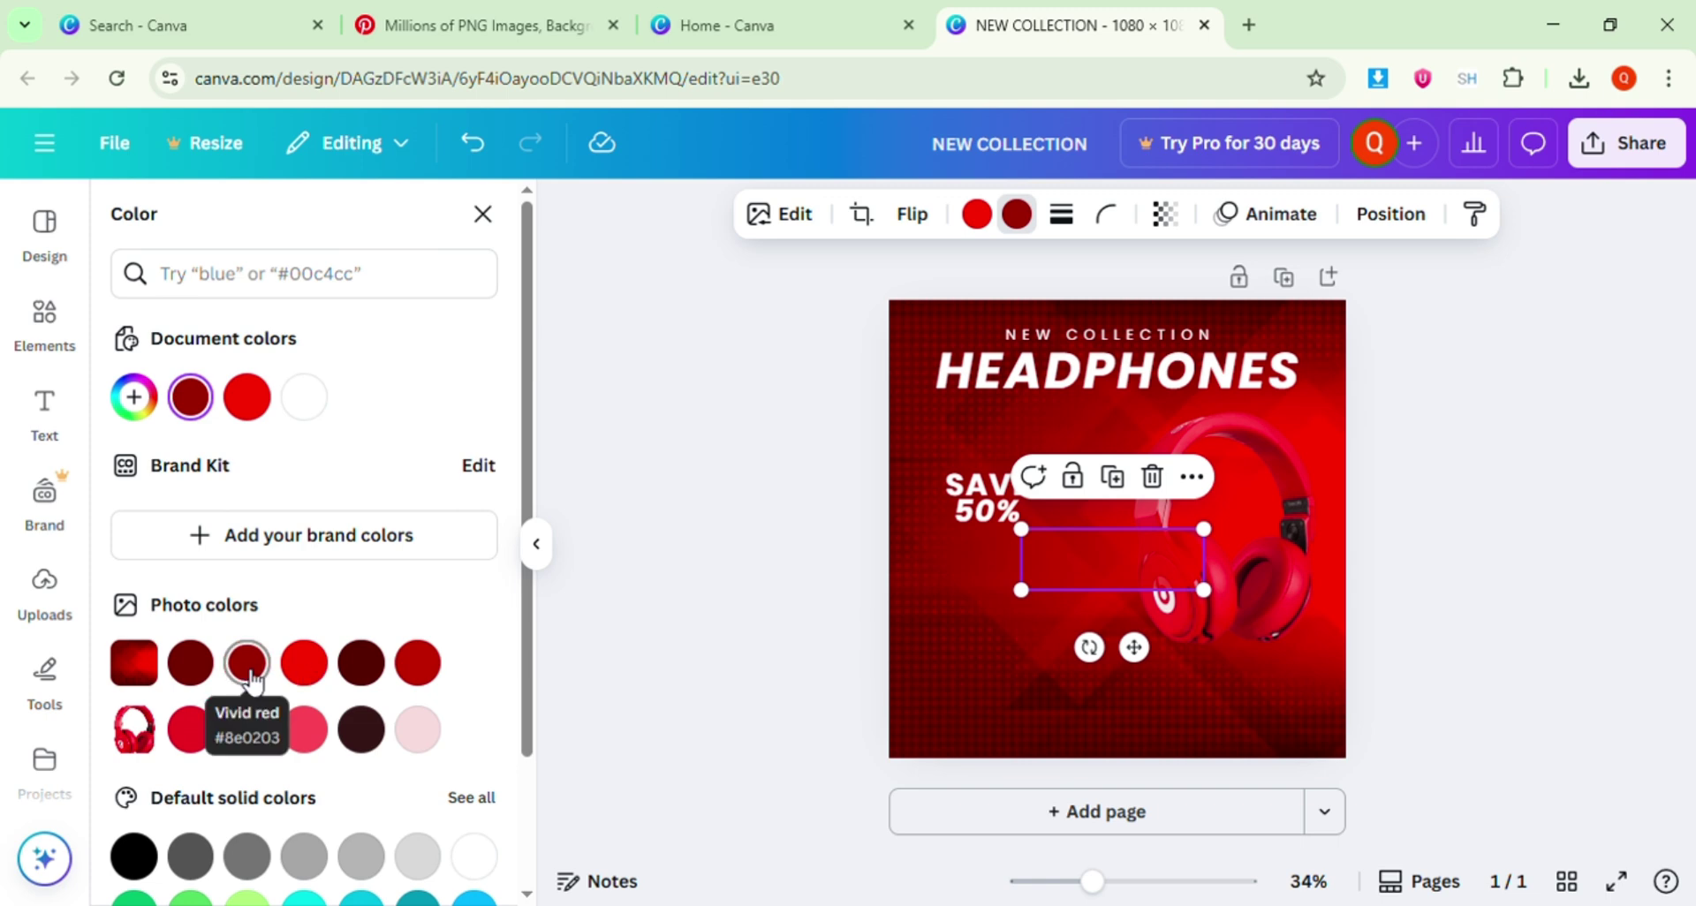
left_click(305, 664)
left_click_drag(1094, 588, 1099, 749)
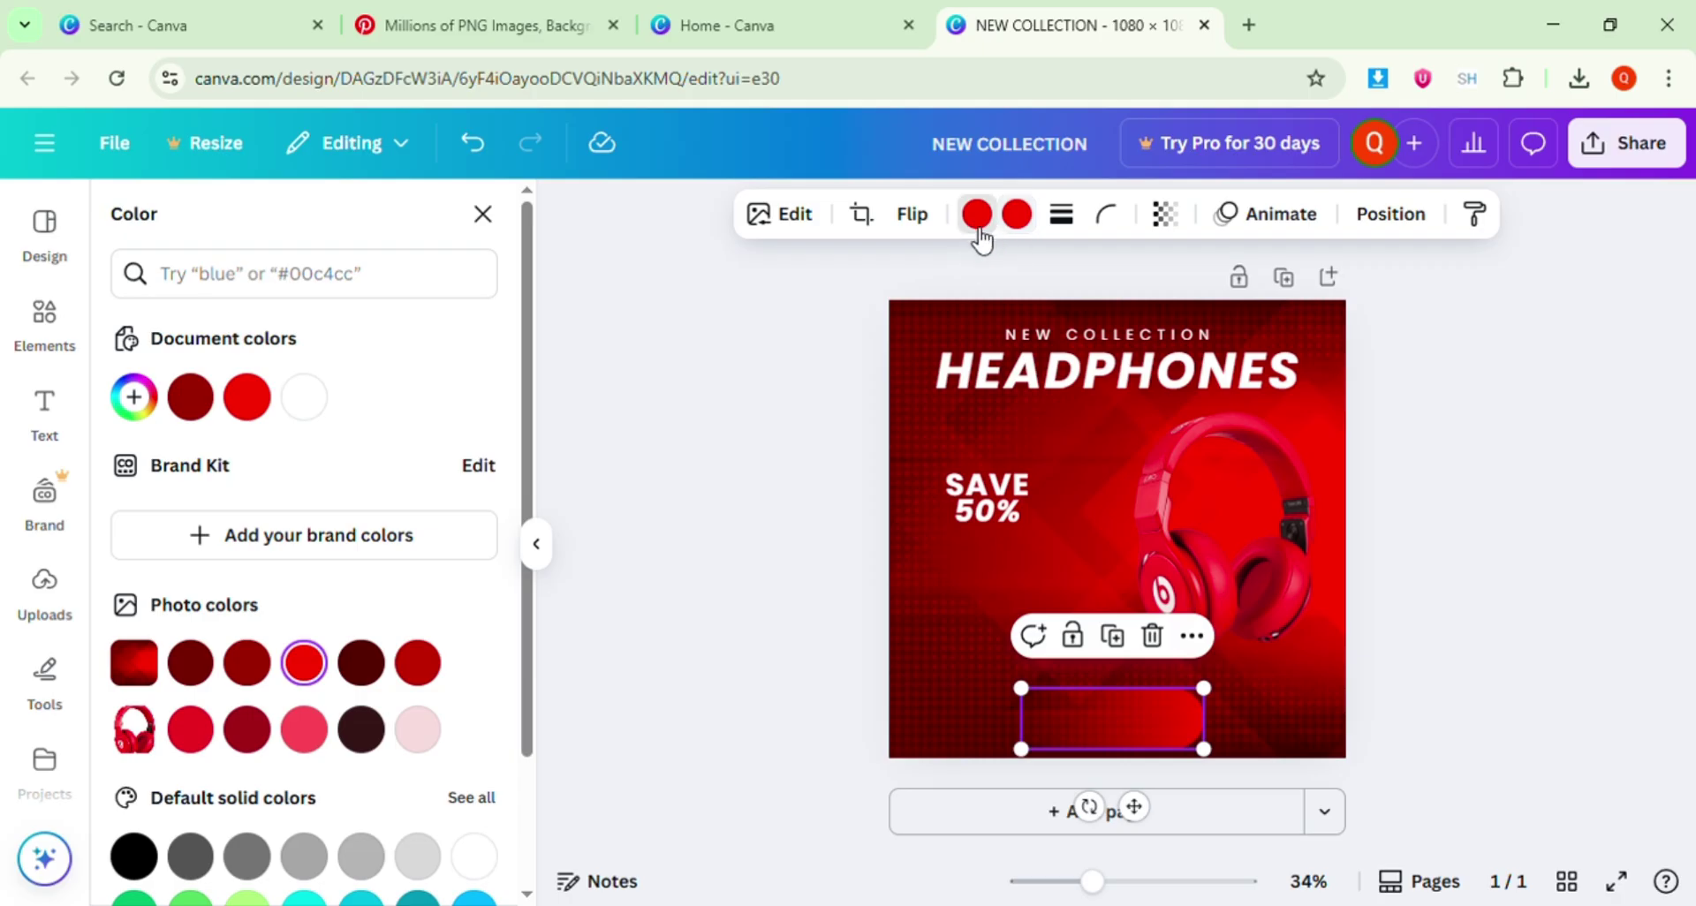
Try orange #E49000 as the bar's first color, and set it back to bright red.
left_click(133, 397)
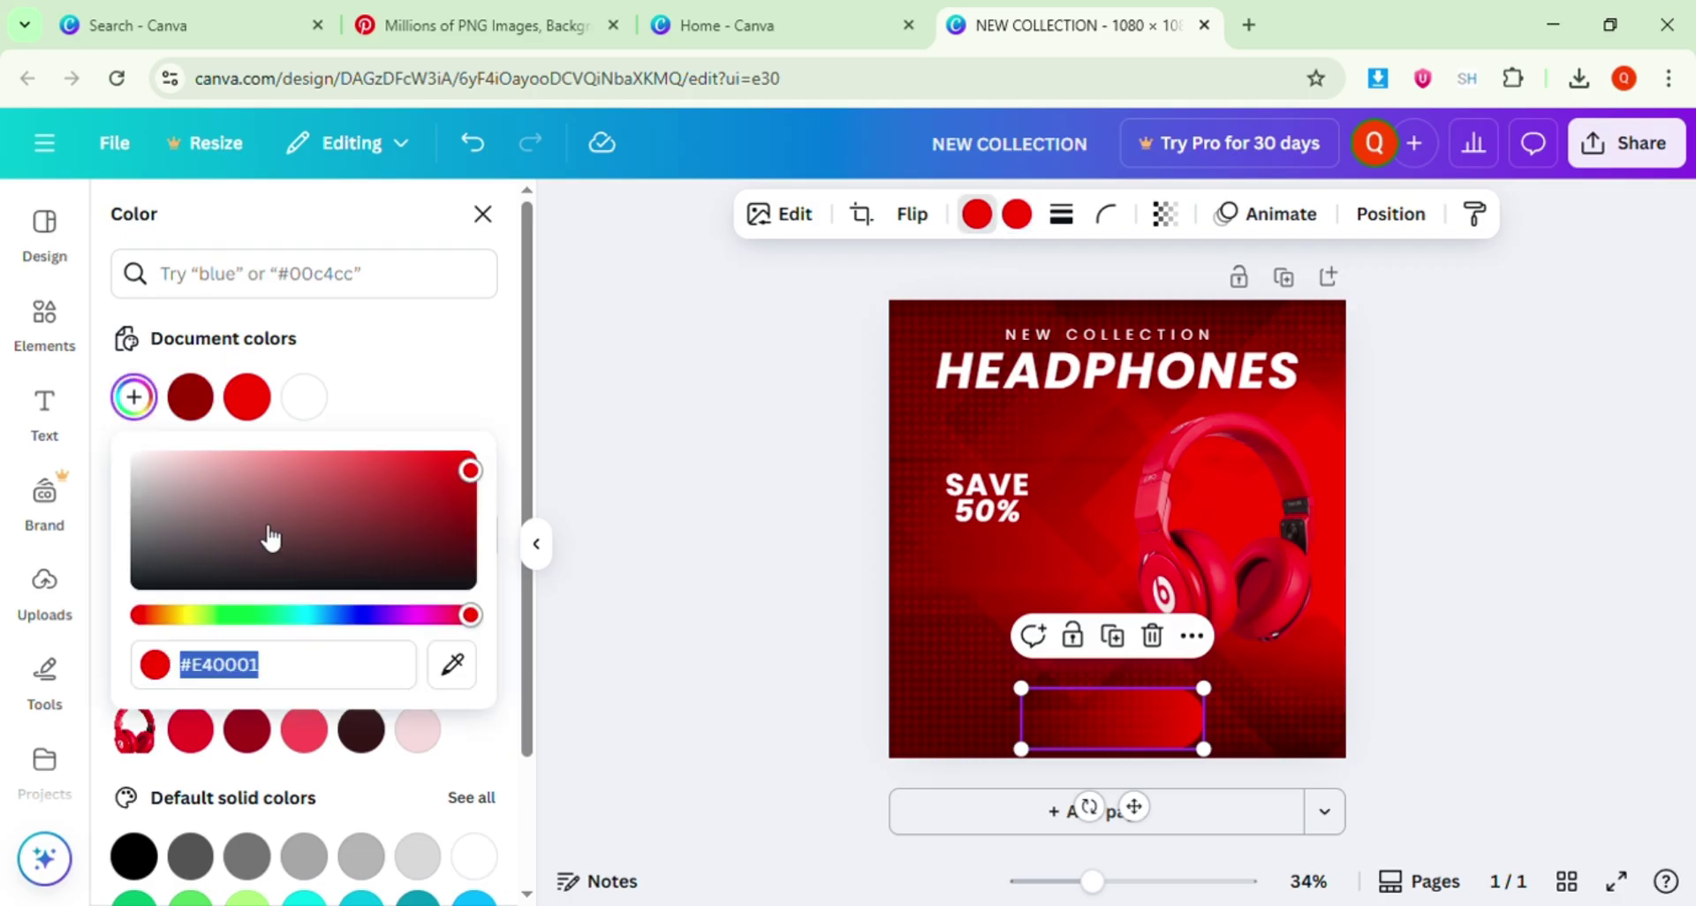
left_click(205, 636)
mouse_move(181, 624)
left_mouse_down()
mouse_move(212, 624)
mouse_move(181, 624)
left_mouse_up()
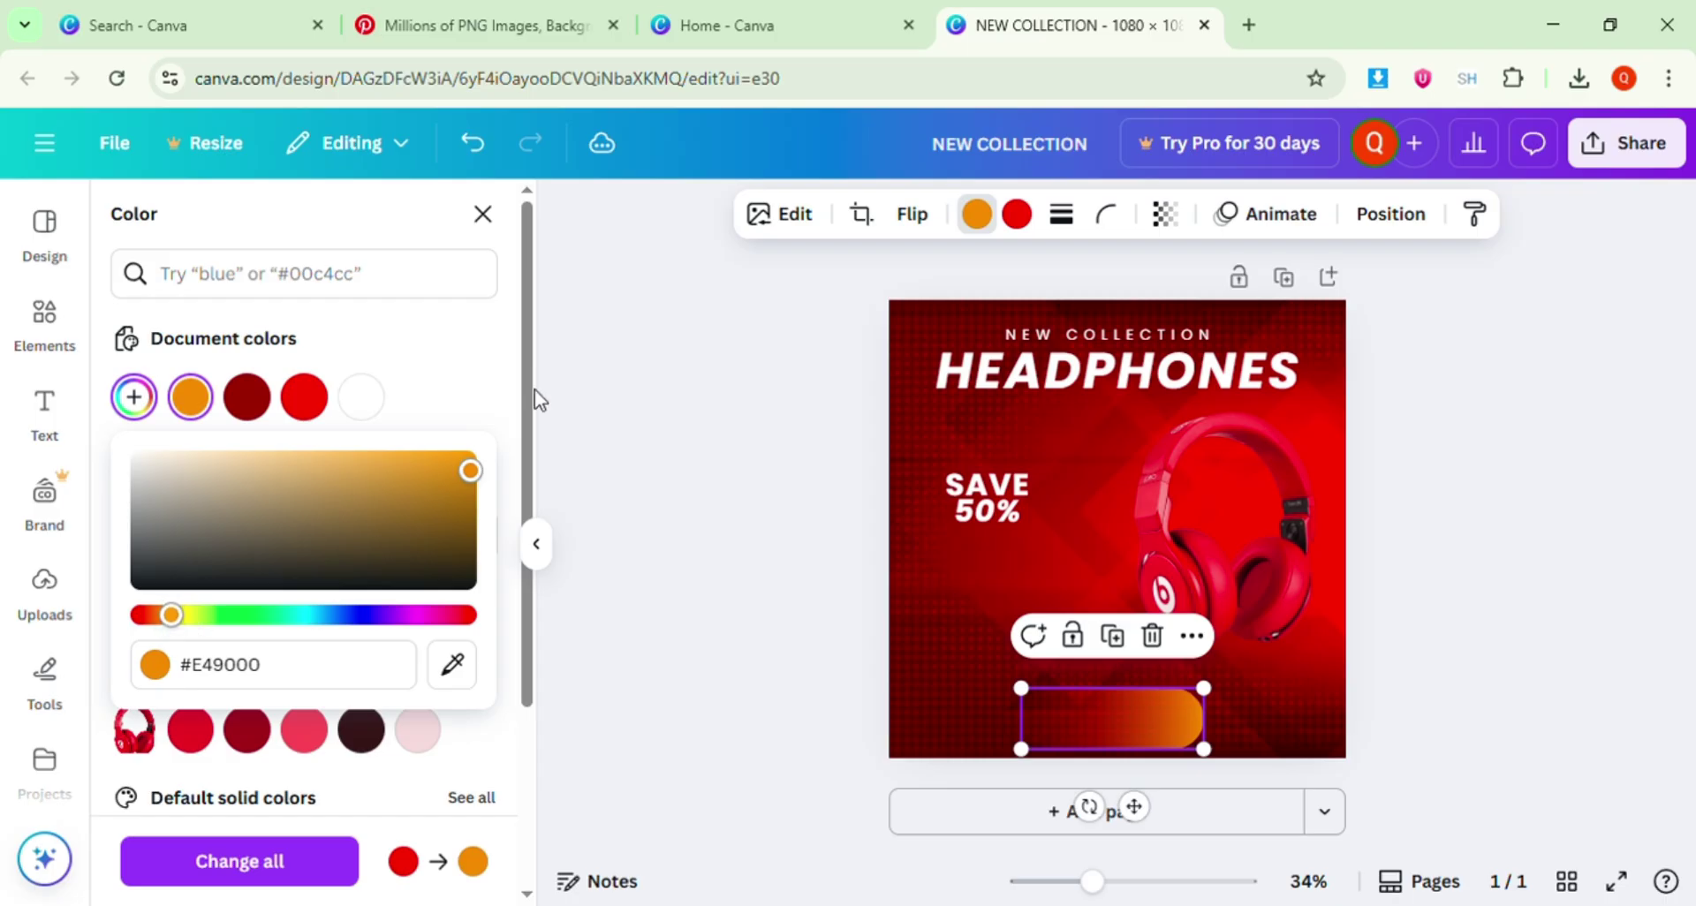
left_click(1029, 221)
left_click(1029, 221)
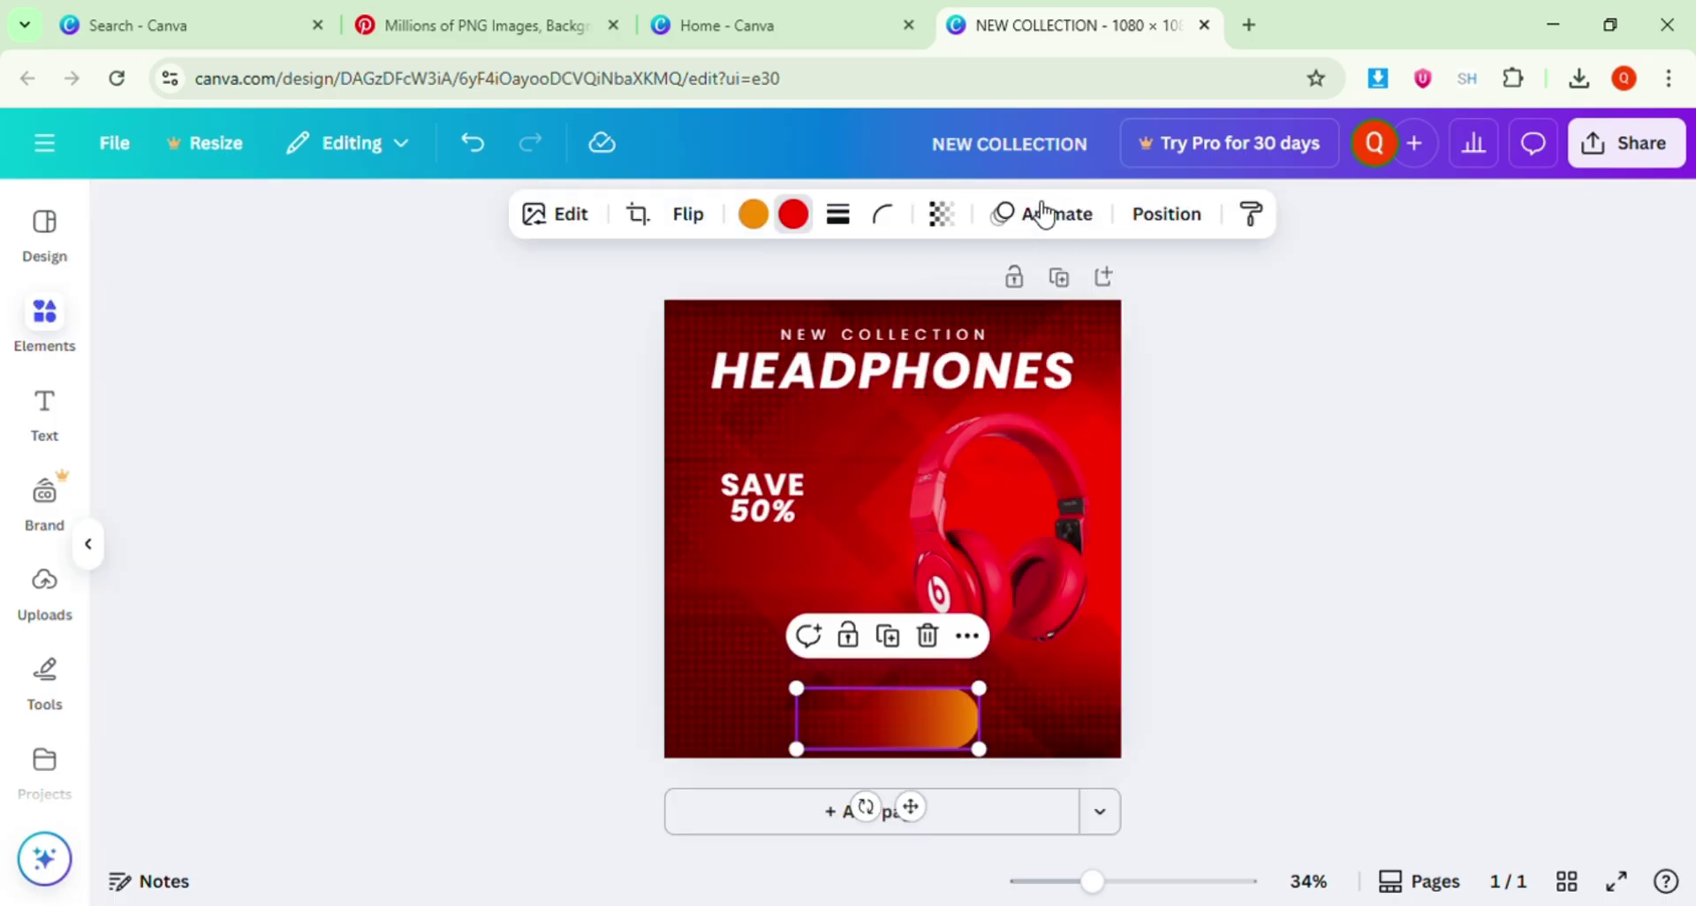
left_click(716, 534)
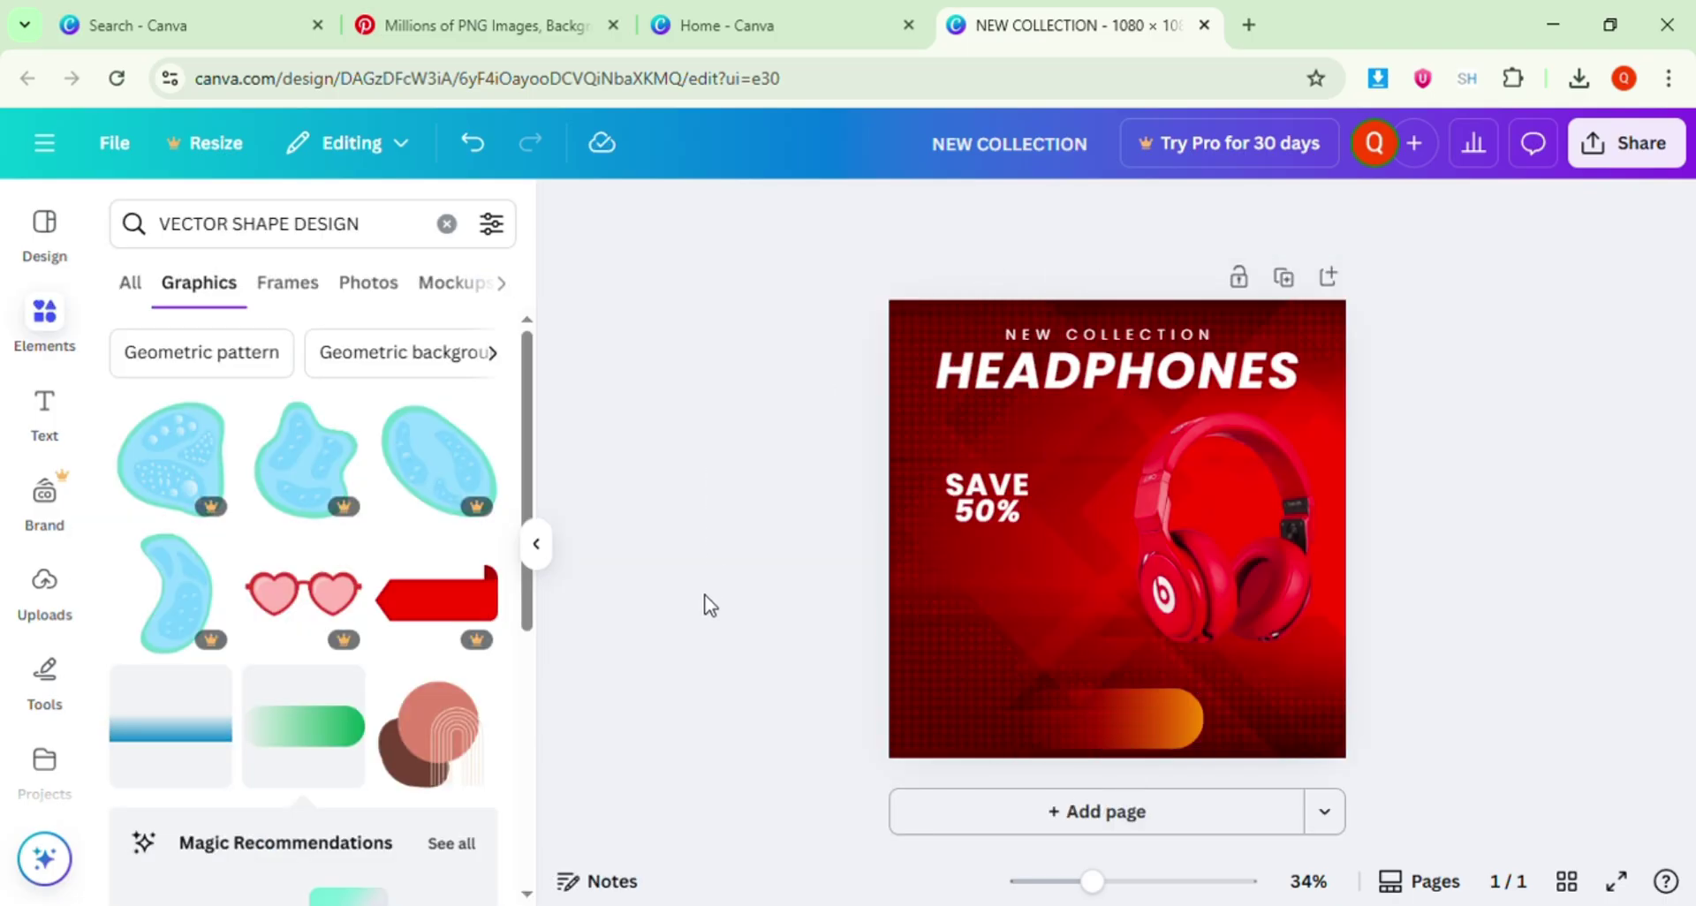
left_click(1135, 723)
left_click(976, 215)
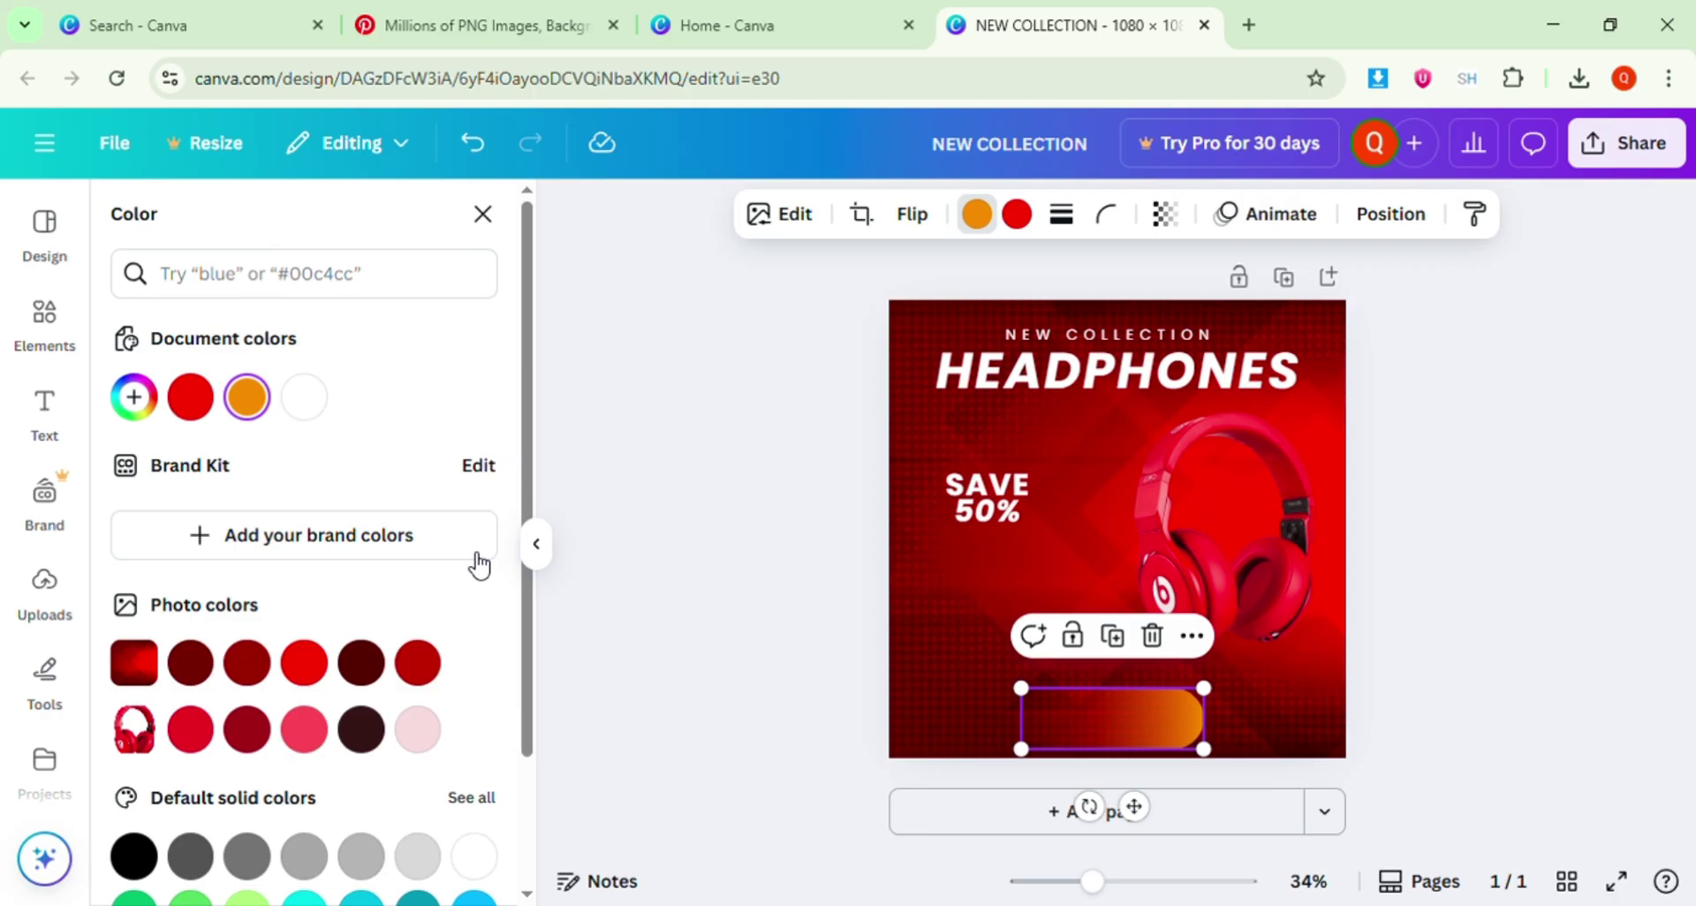
left_click(199, 410)
key("Escape")
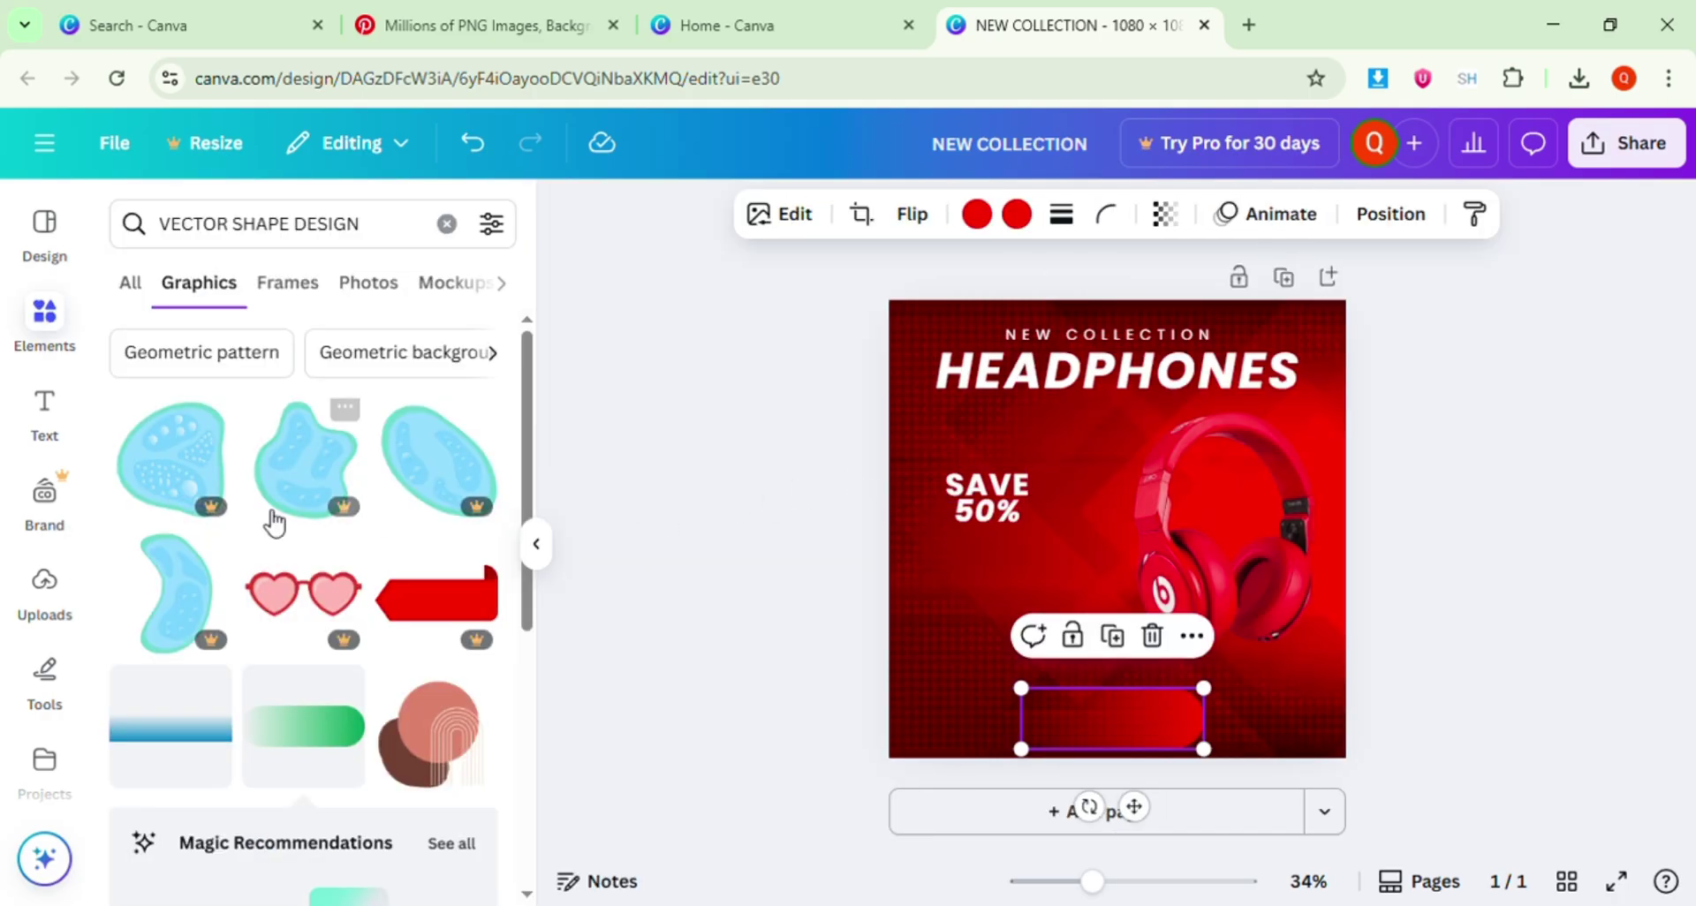
Add a text box reading ORDER NOW.
left_click(44, 403)
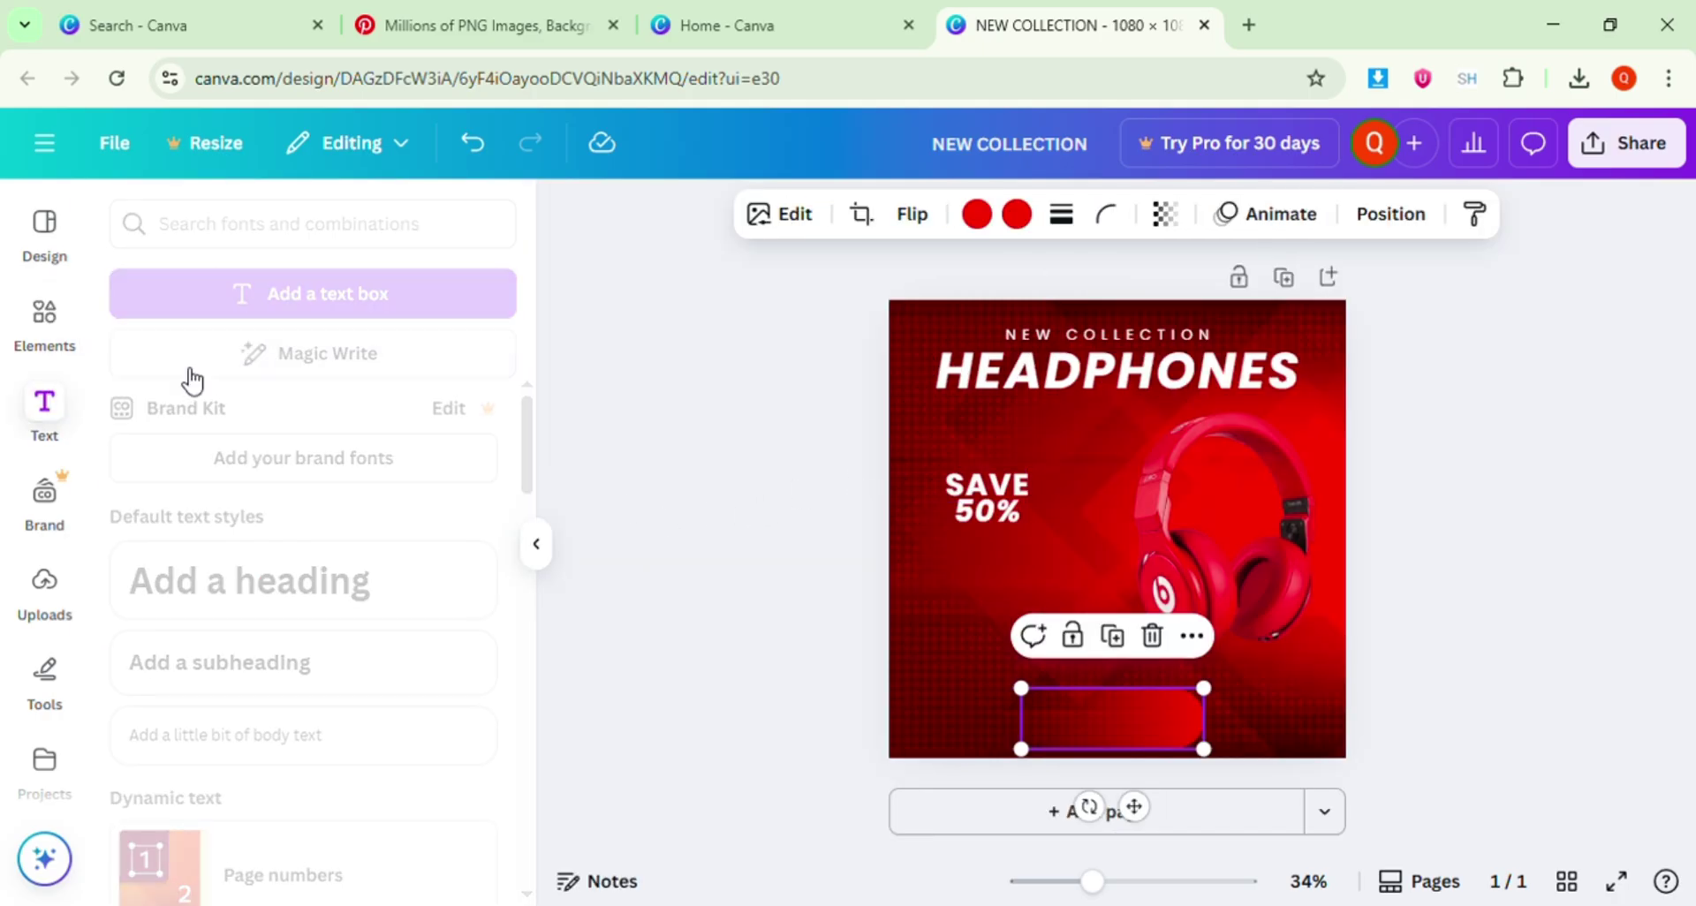
left_click(311, 296)
key("BackSpace")
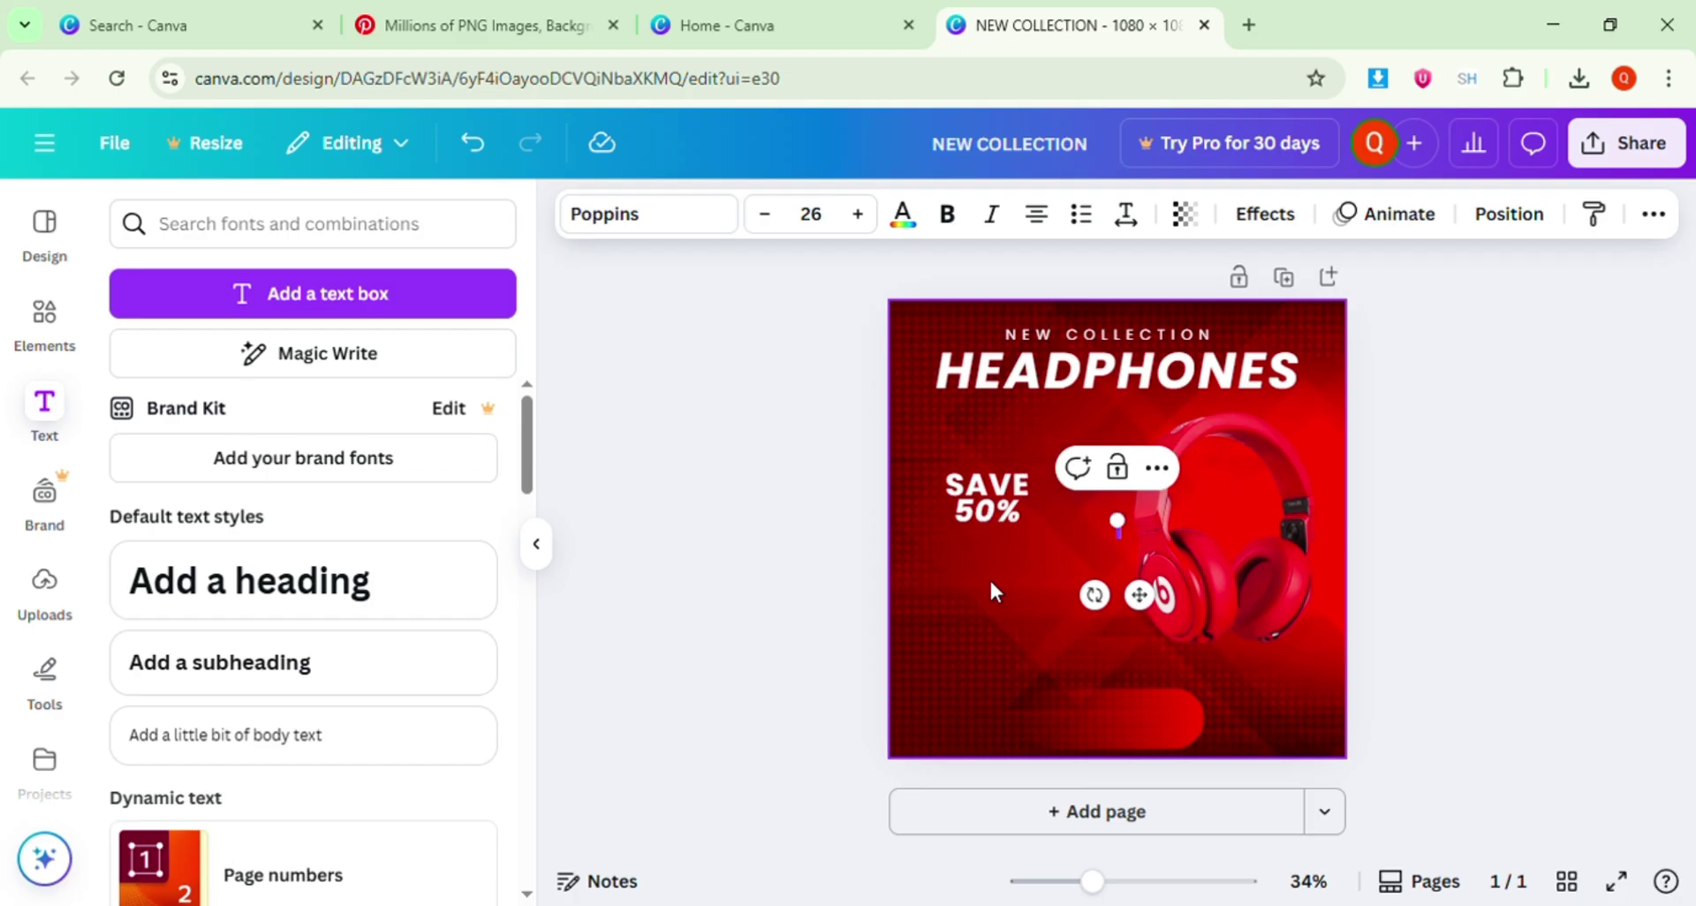
type("ORD")
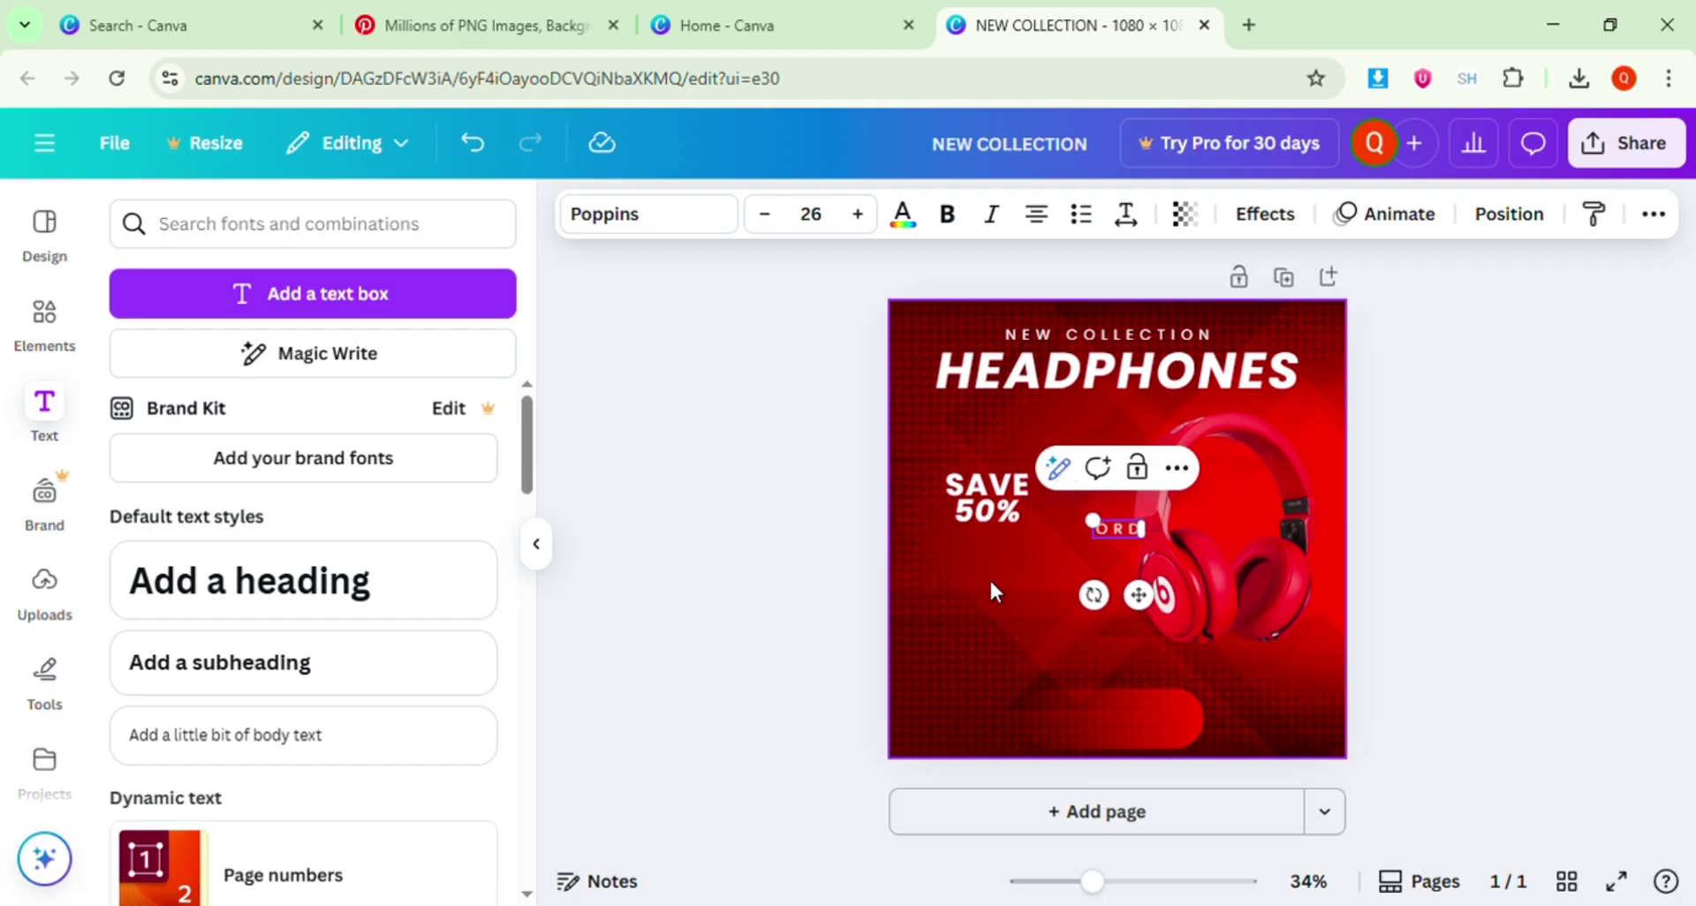
type("ER NOW")
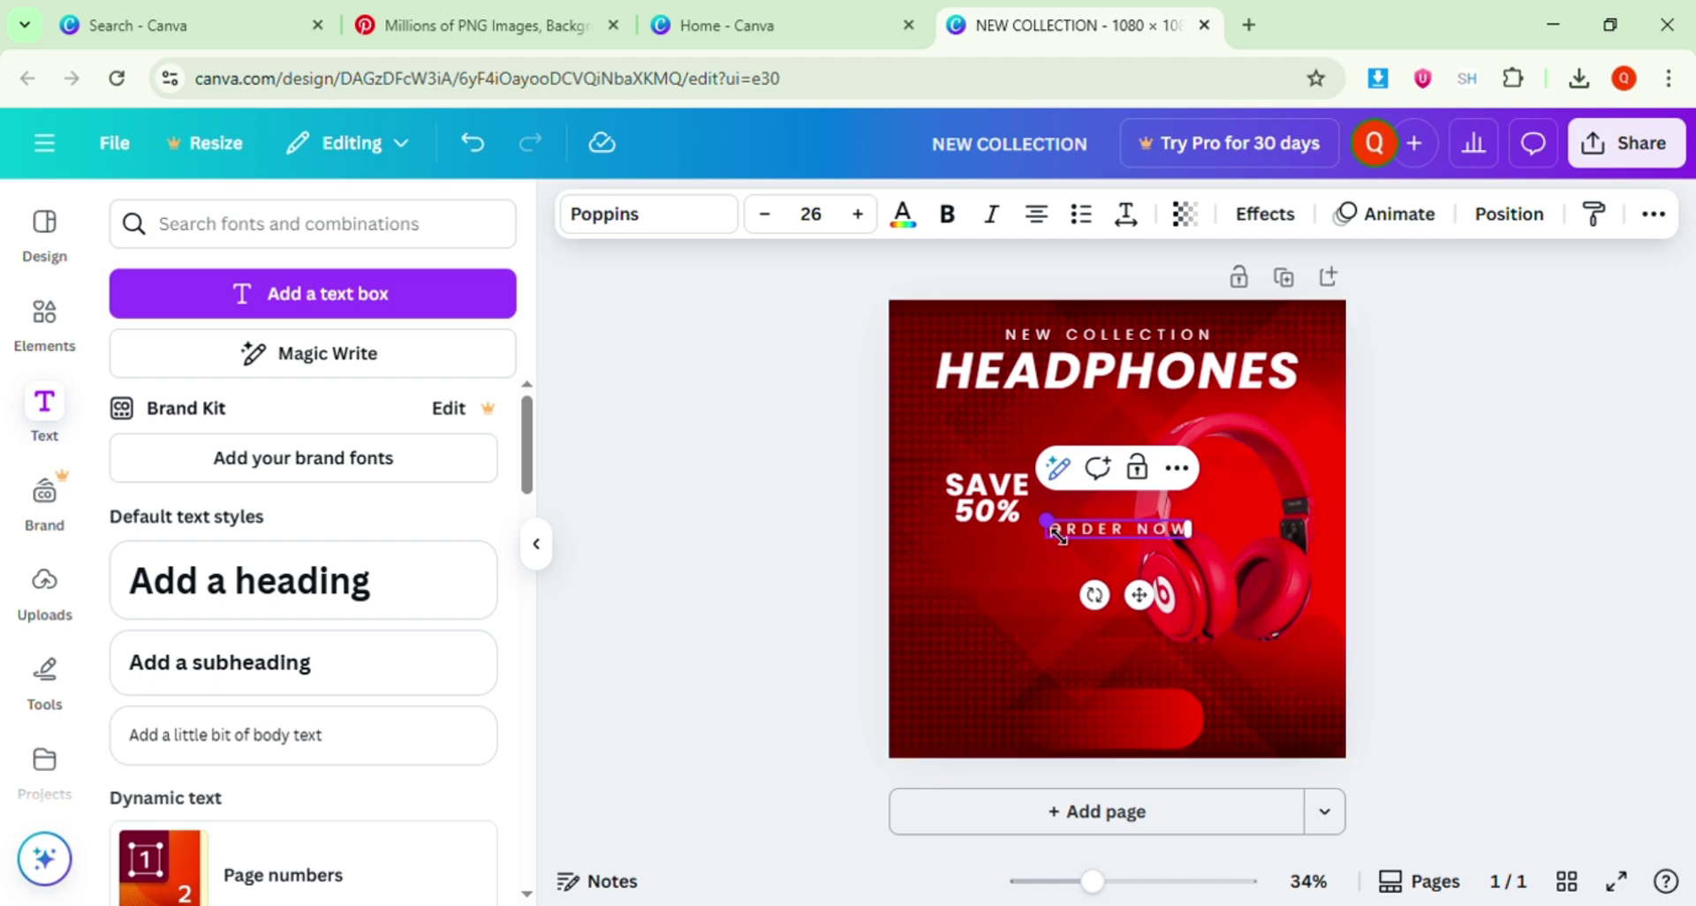
Place the ORDER NOW text just above the red bar at size 29.2 and set its letter spacing to 57.
left_click_drag(1046, 520, 1057, 649)
left_click(1434, 454)
left_click(1037, 523)
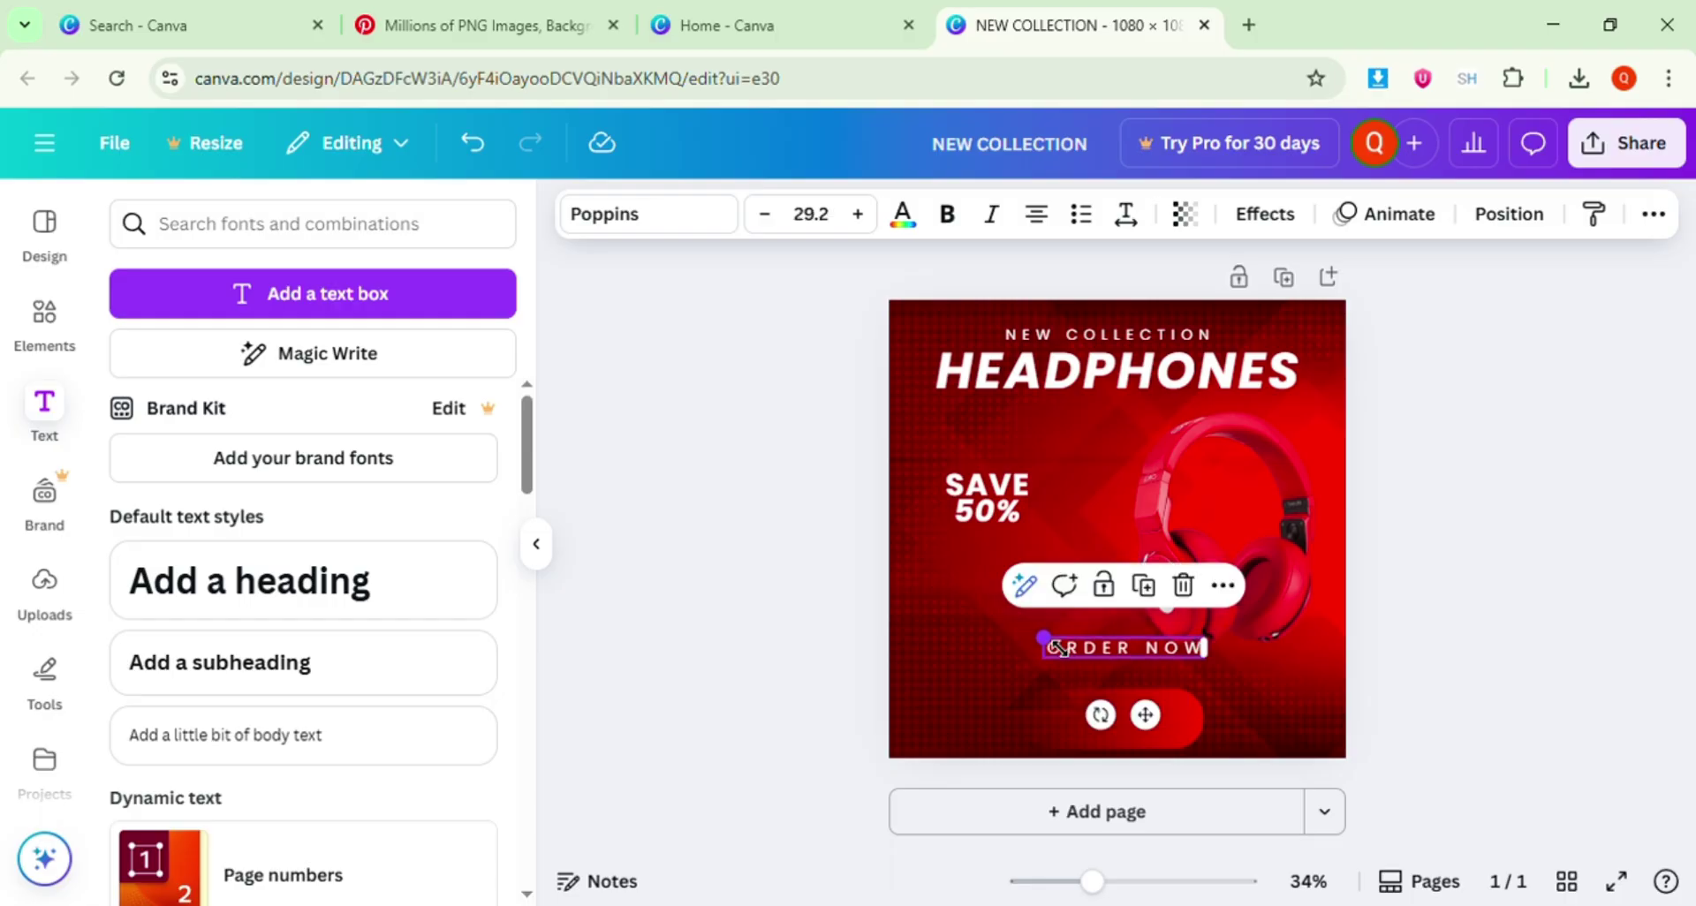
left_click(1125, 214)
left_click_drag(1125, 316, 1056, 324)
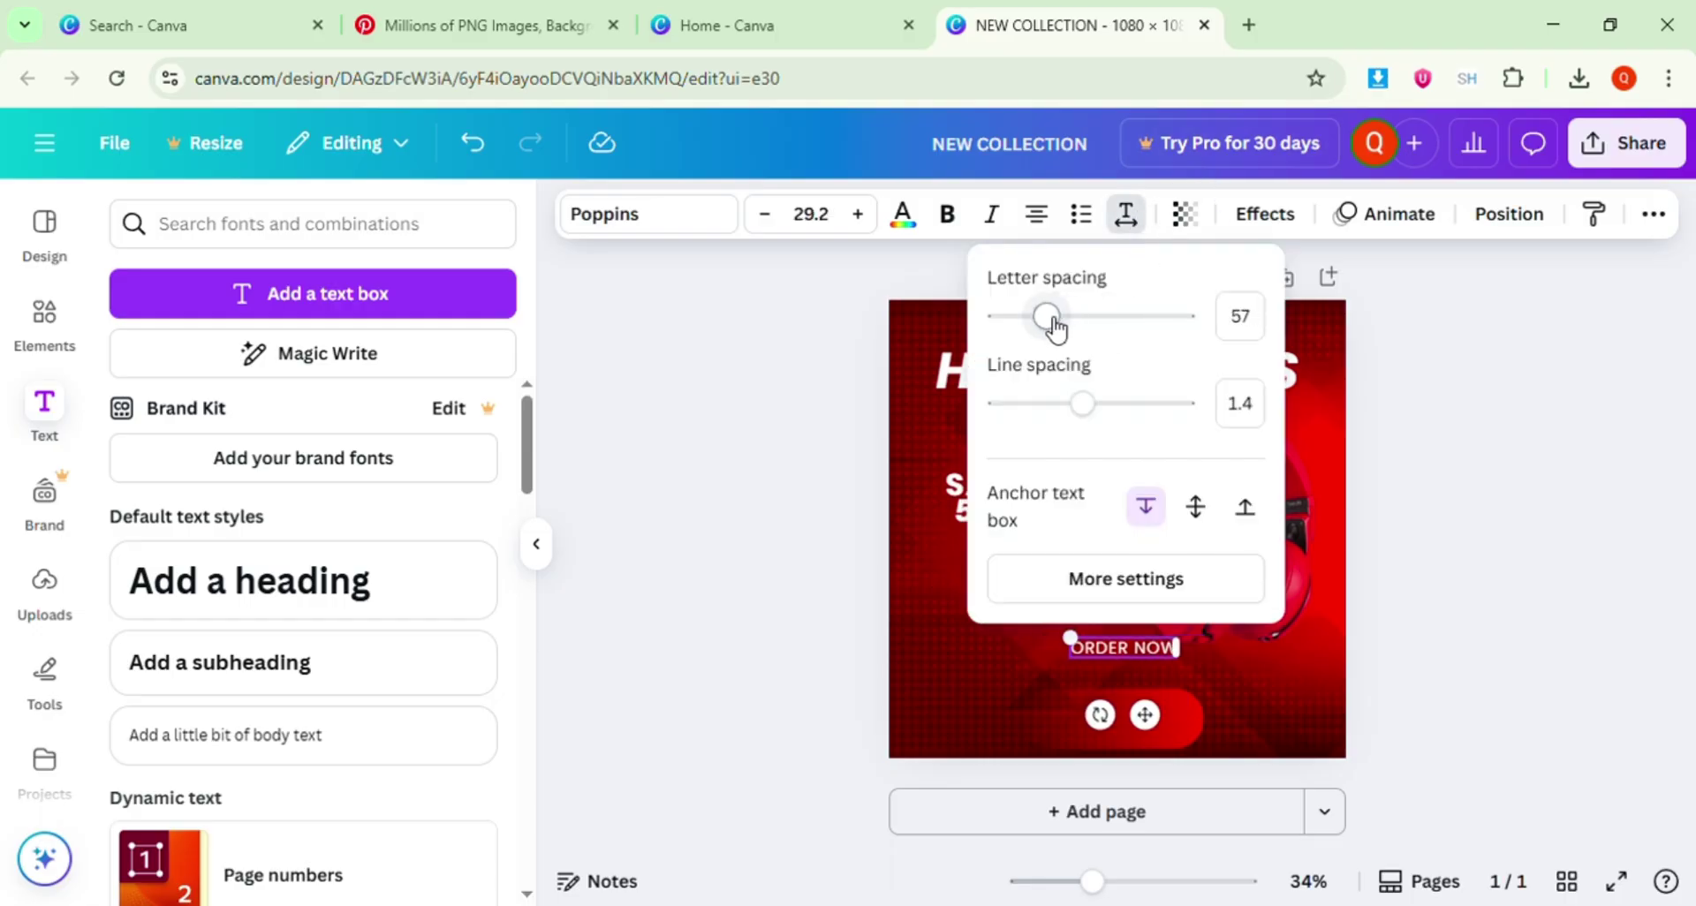
Change the ORDER NOW text's font to bold Roboto.
left_click(681, 214)
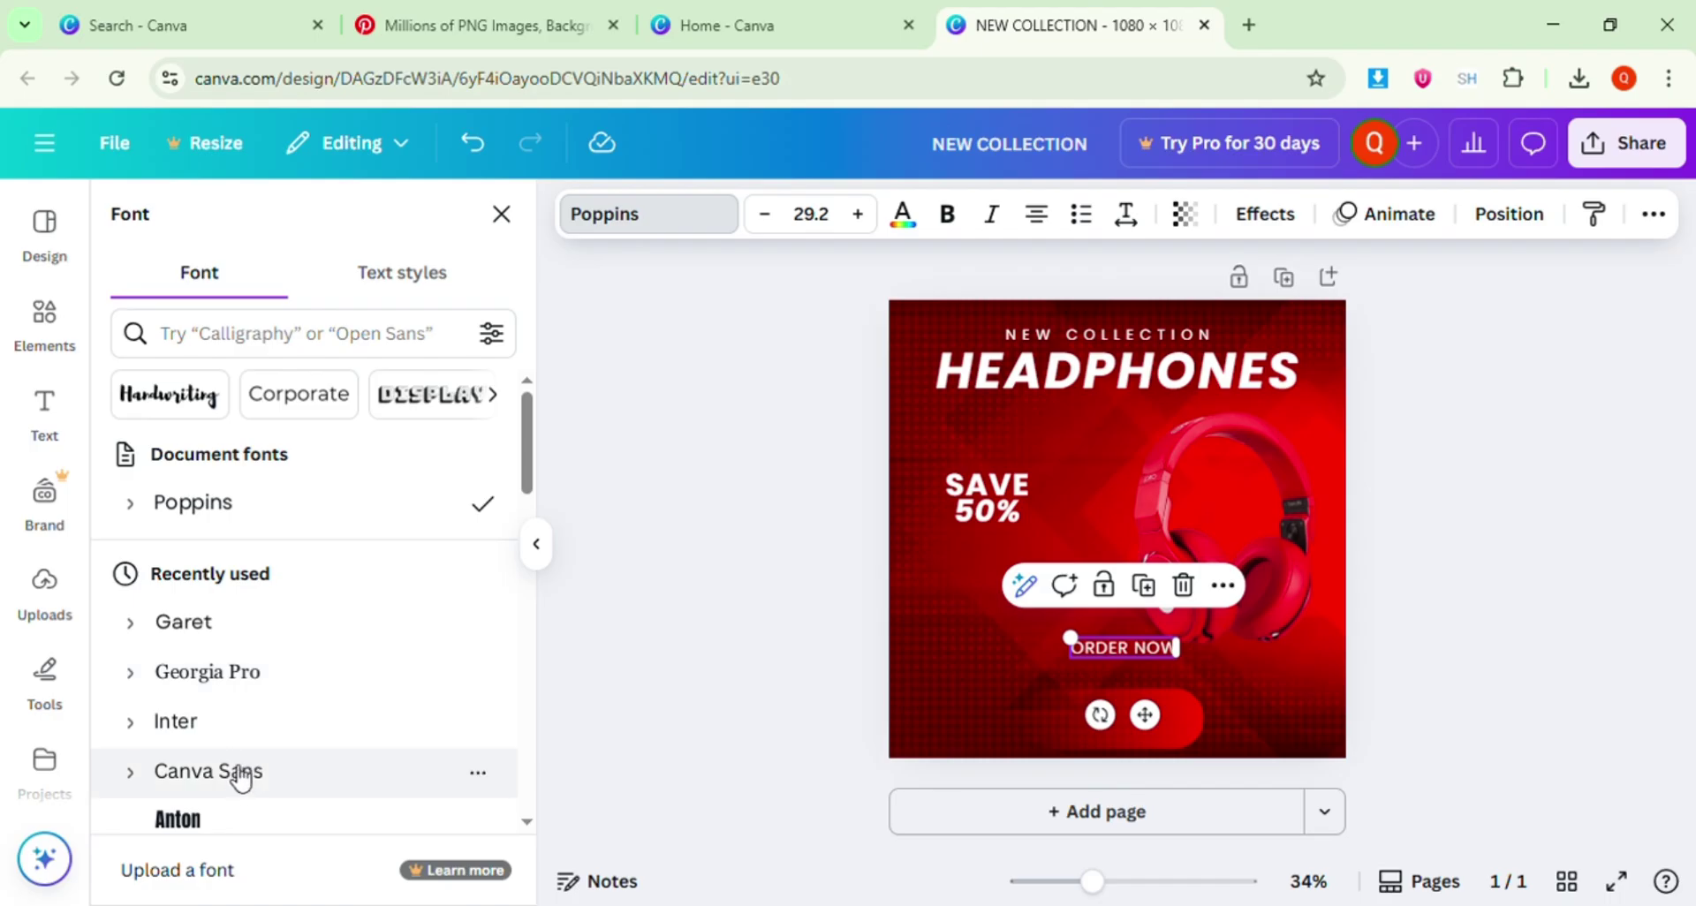
left_click(280, 353)
type("MONS")
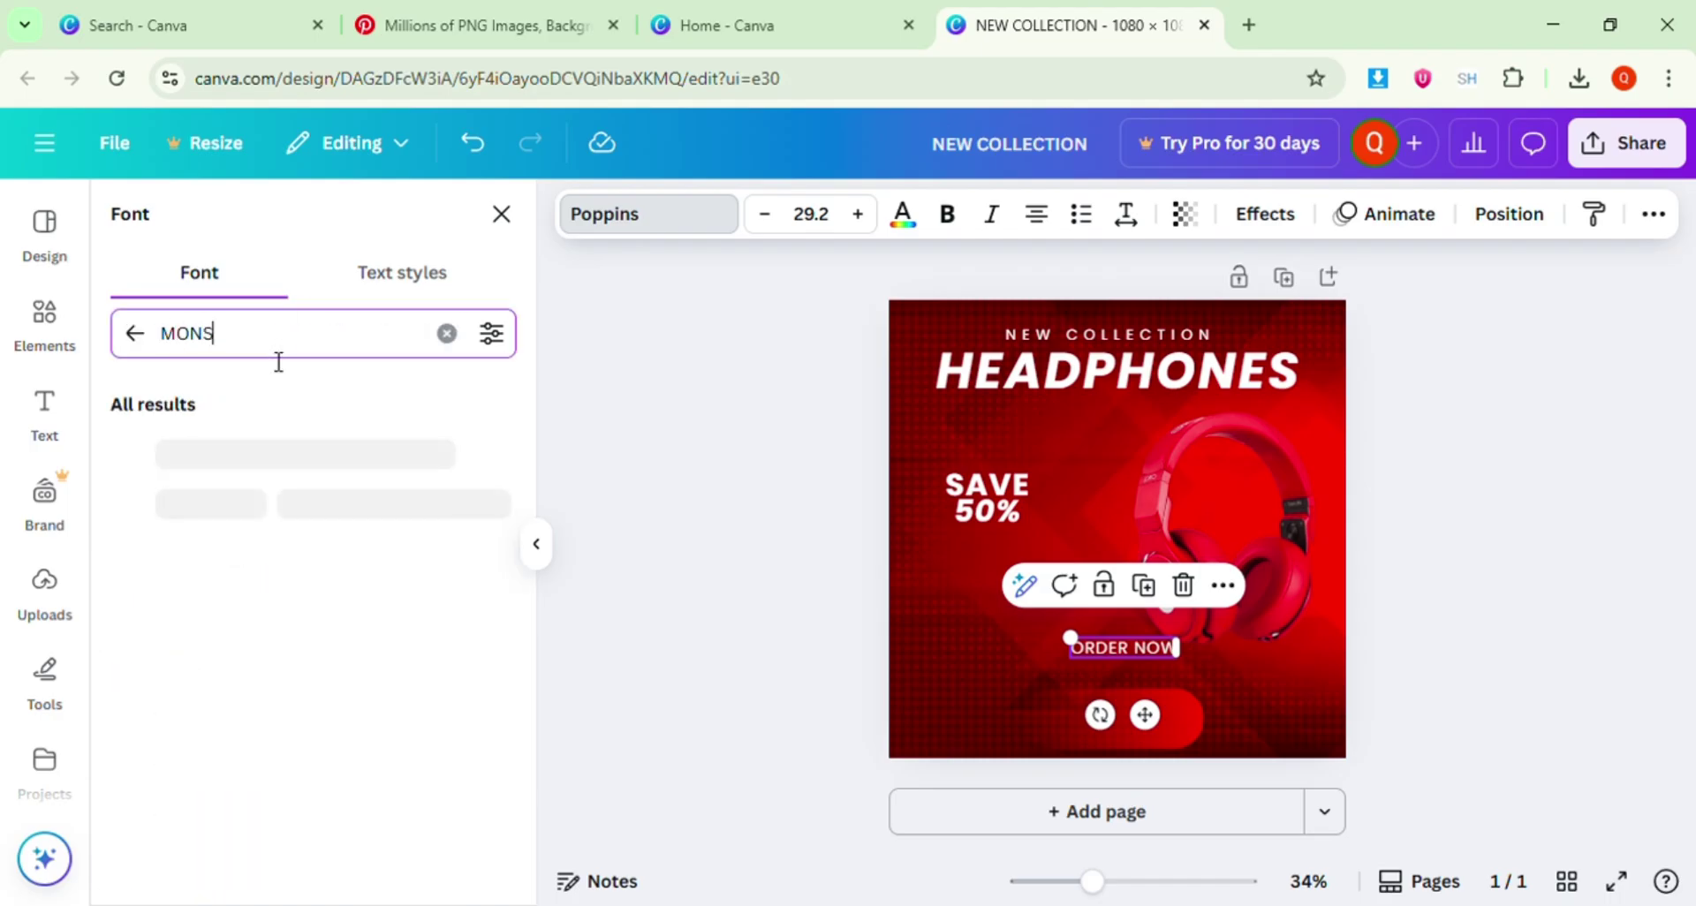
left_click(447, 333)
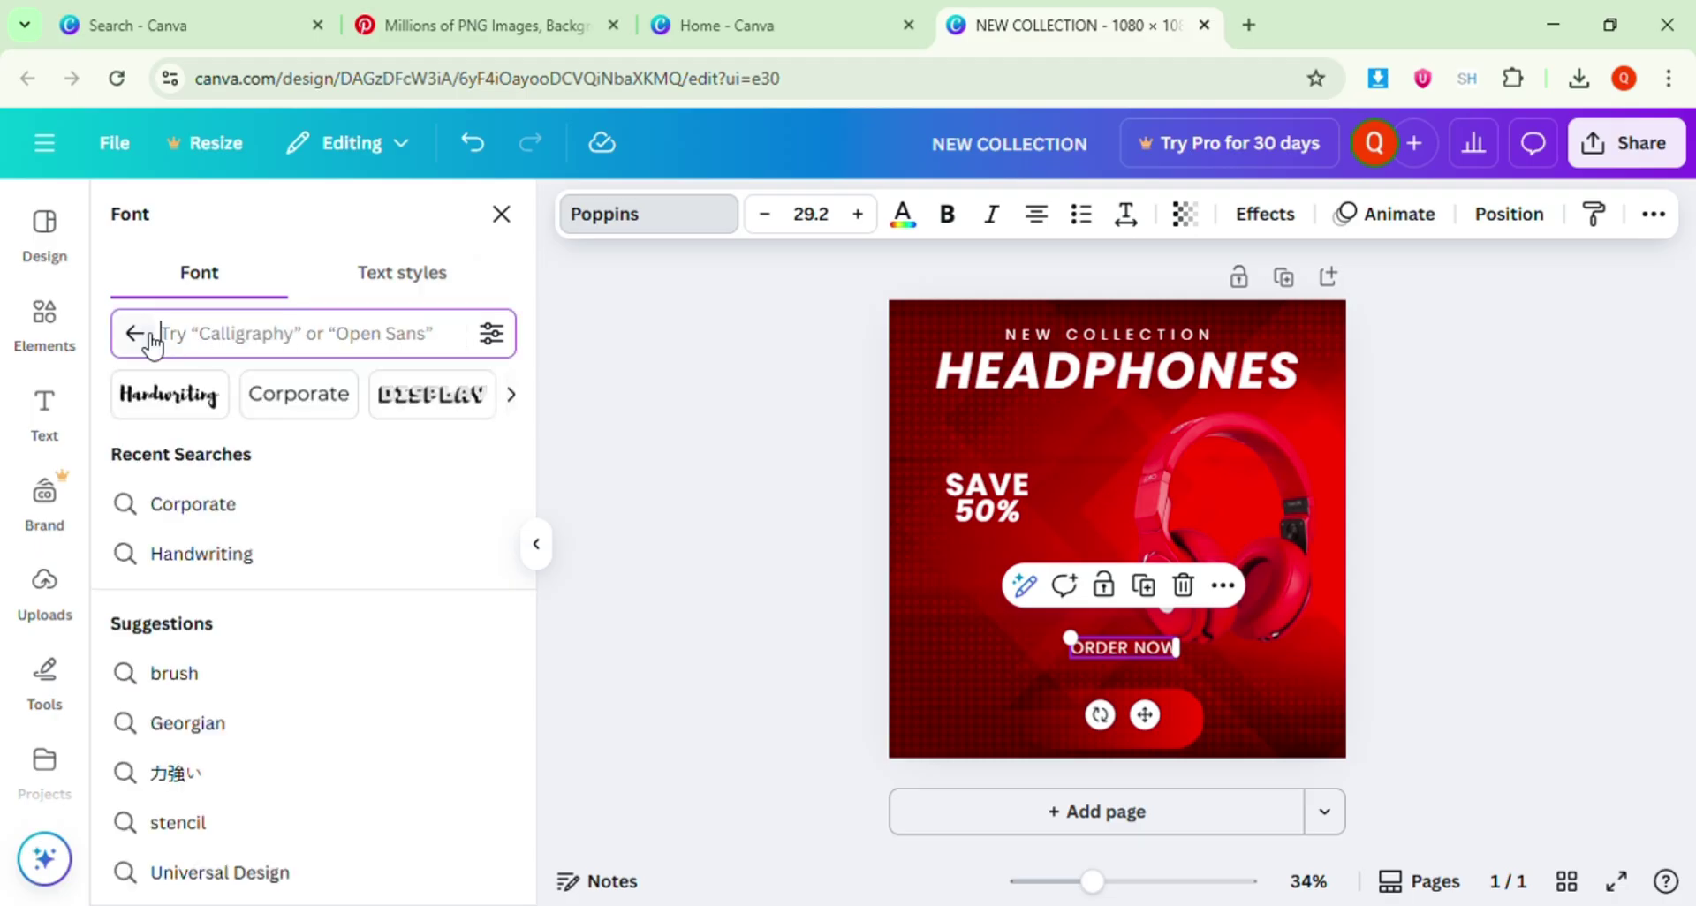
left_click(134, 333)
scroll(270, 632, "down", 6)
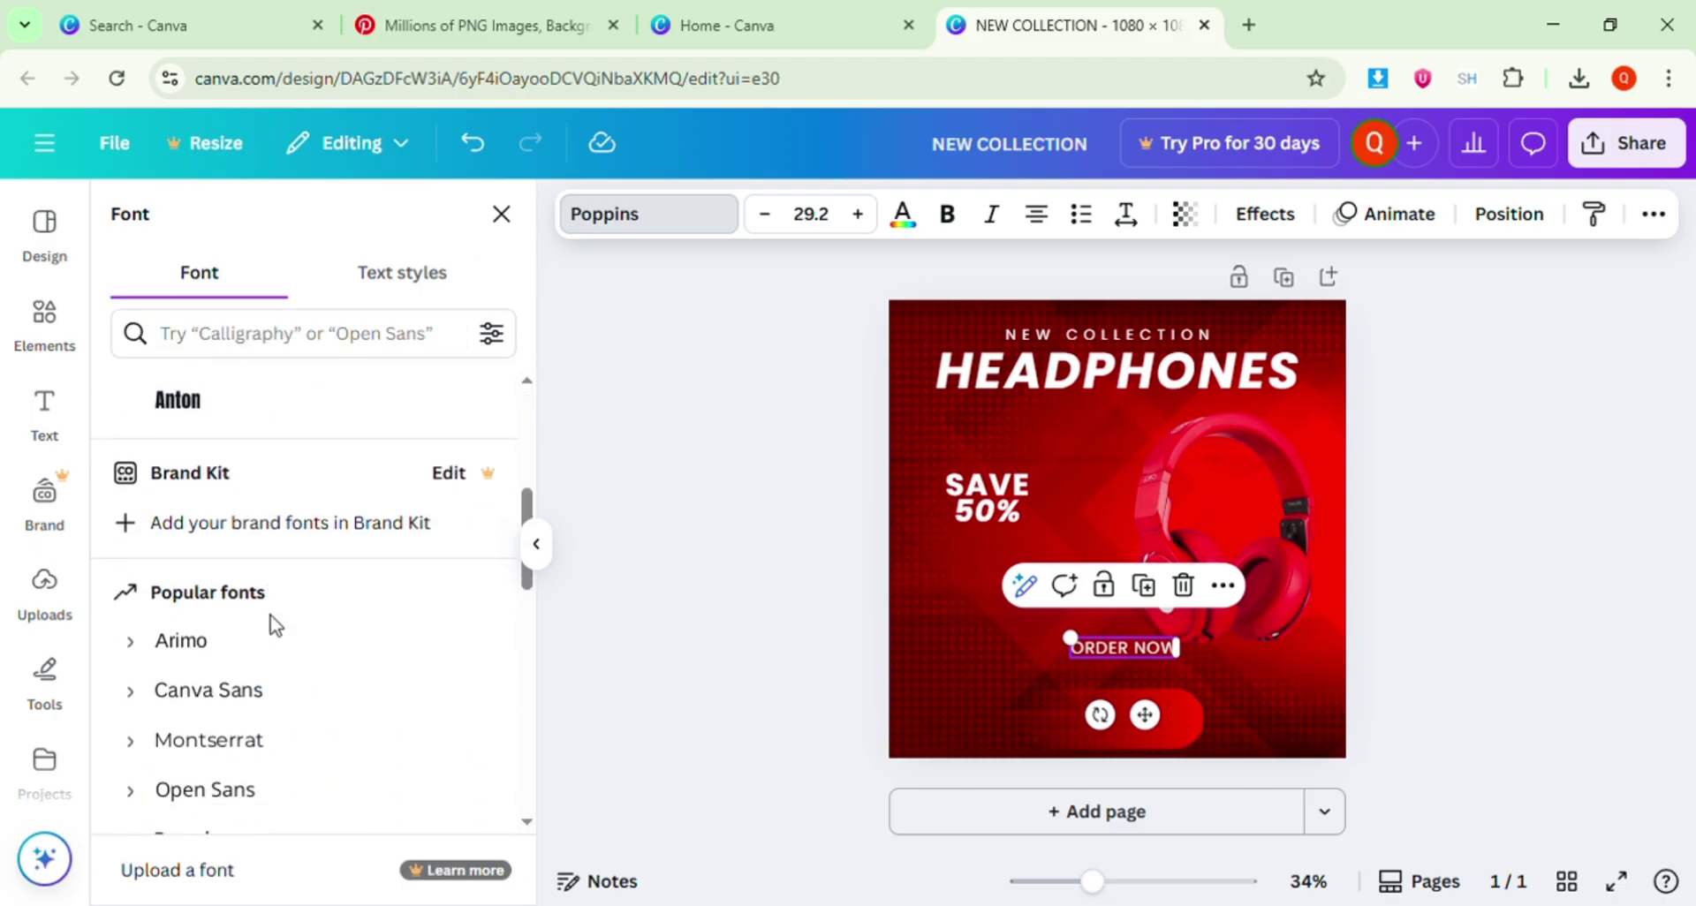
scroll(316, 627, "down", 4)
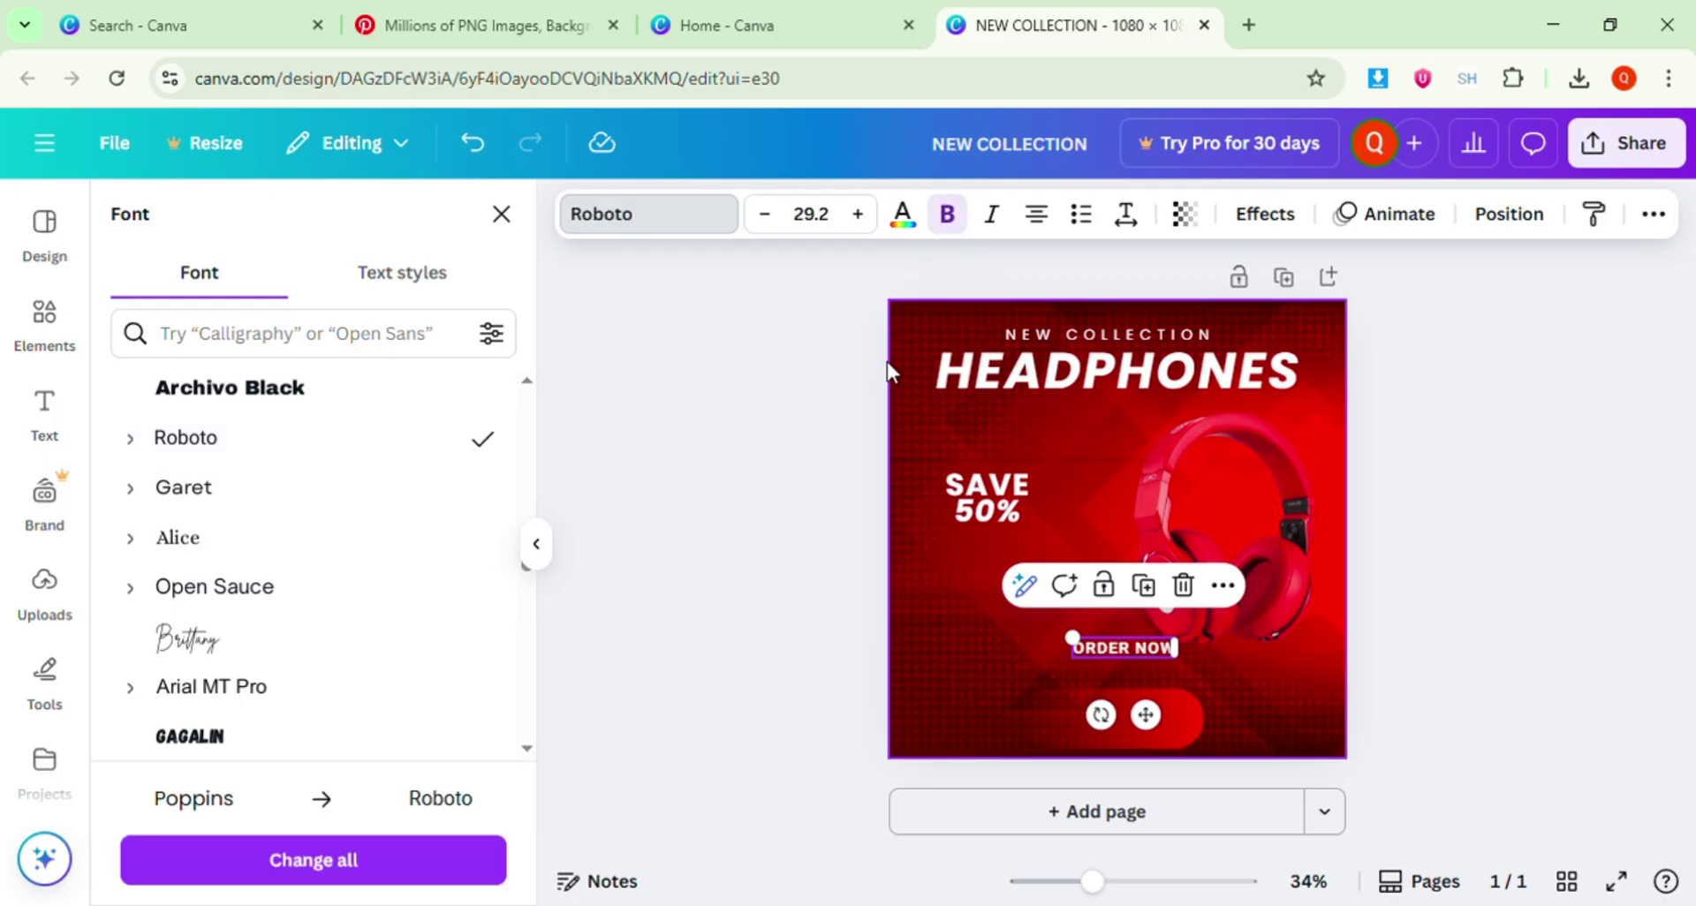
left_click(645, 614)
Move the ORDER NOW text onto the red bar and enlarge it to size 39.7.
left_click(688, 667)
left_click_drag(1136, 650, 1040, 702)
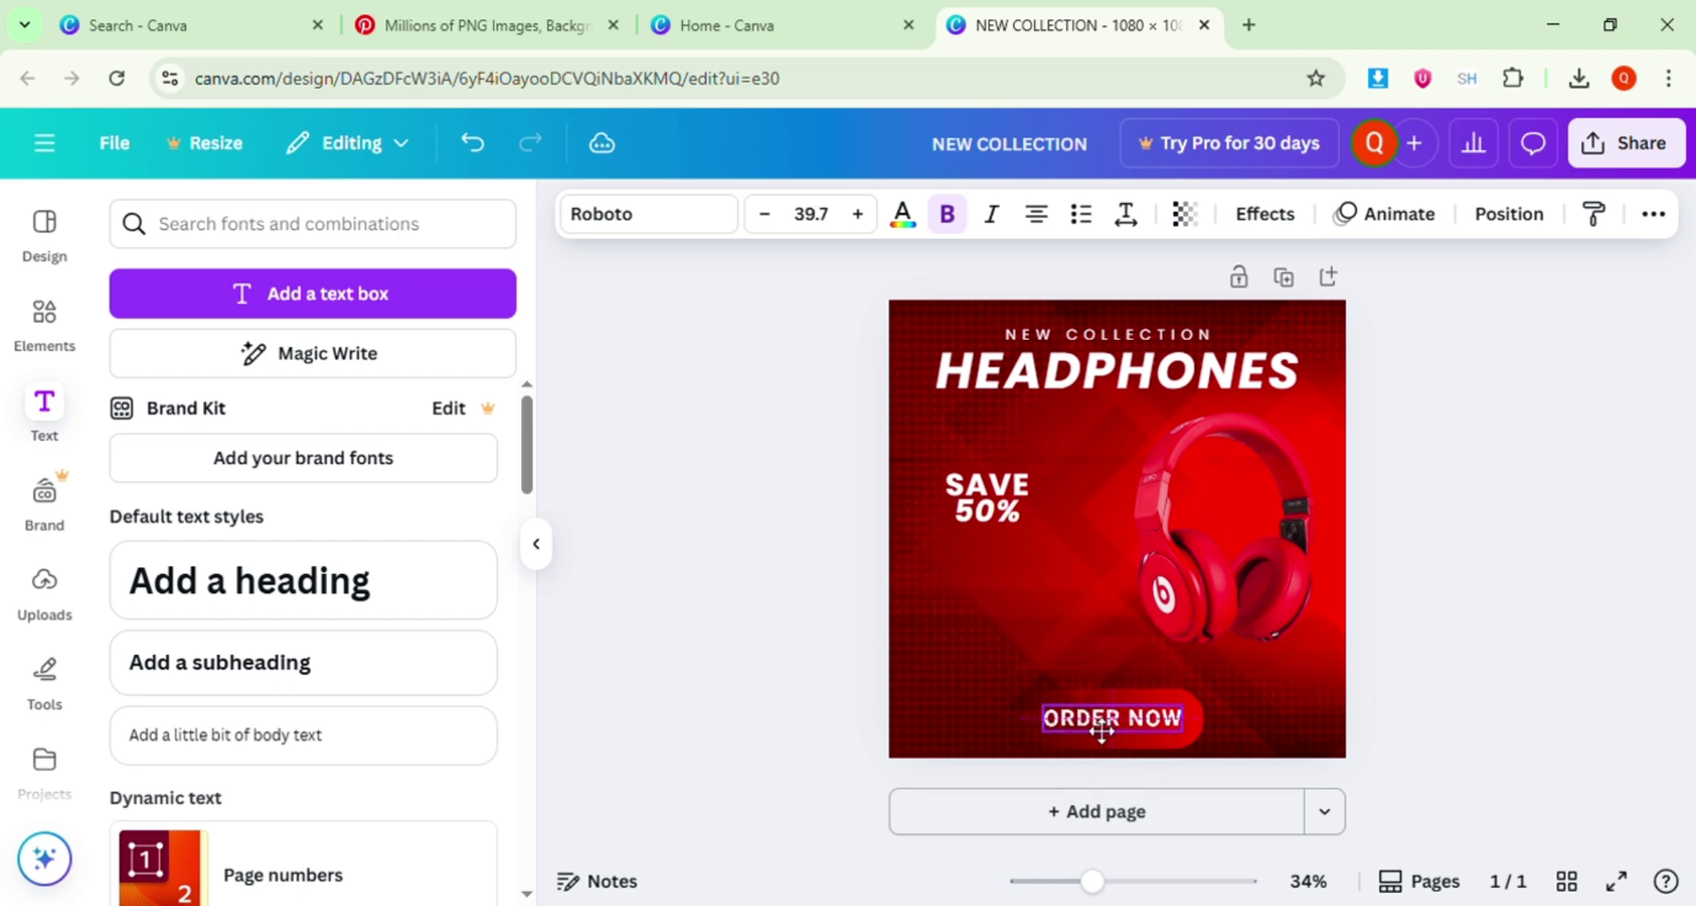
left_click(1484, 660)
Shrink the red bar slightly to fit the ORDER NOW text and nudge the text slightly to center it on the bar.
left_click(1178, 746)
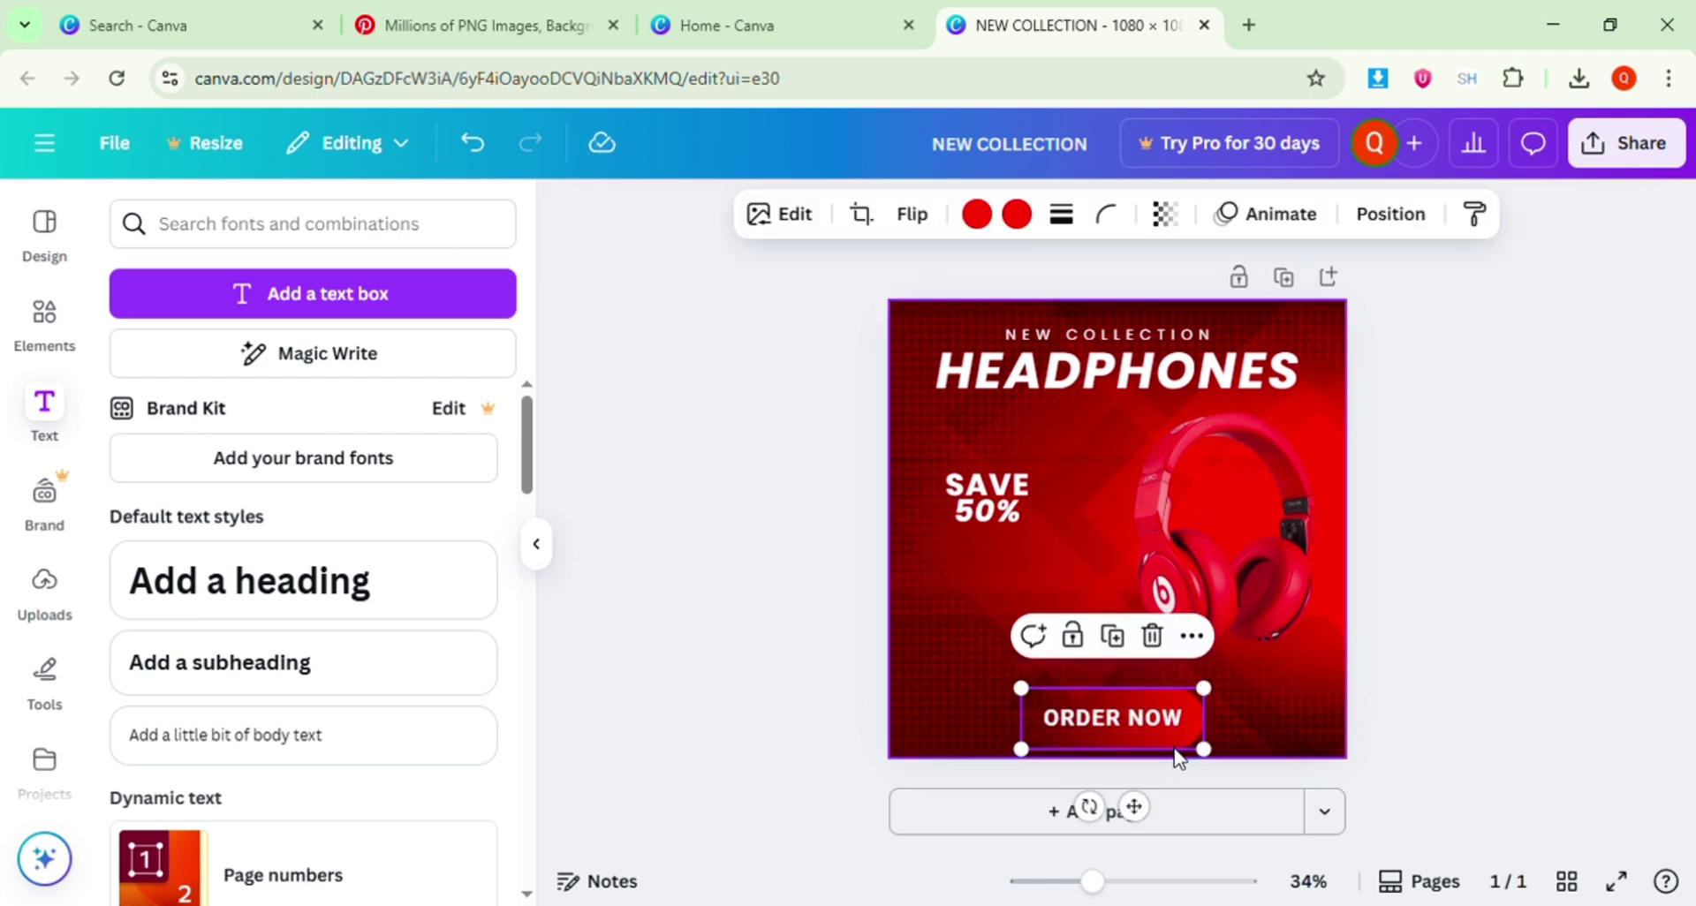
left_click(1349, 704)
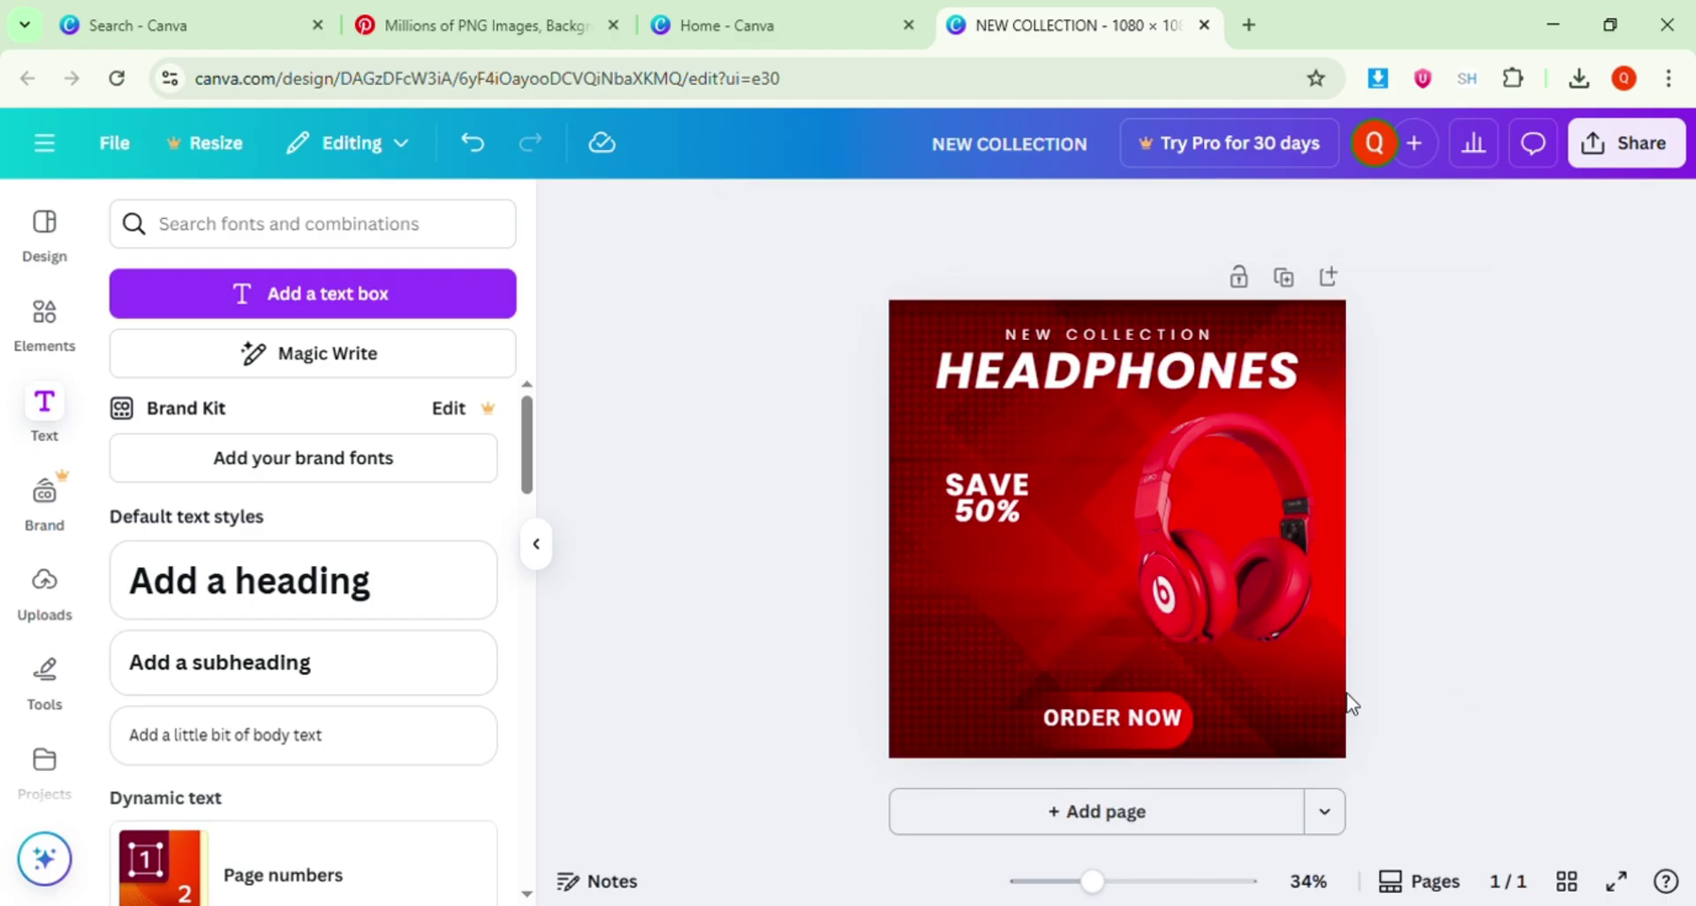
left_click(1090, 712)
left_click(1115, 695)
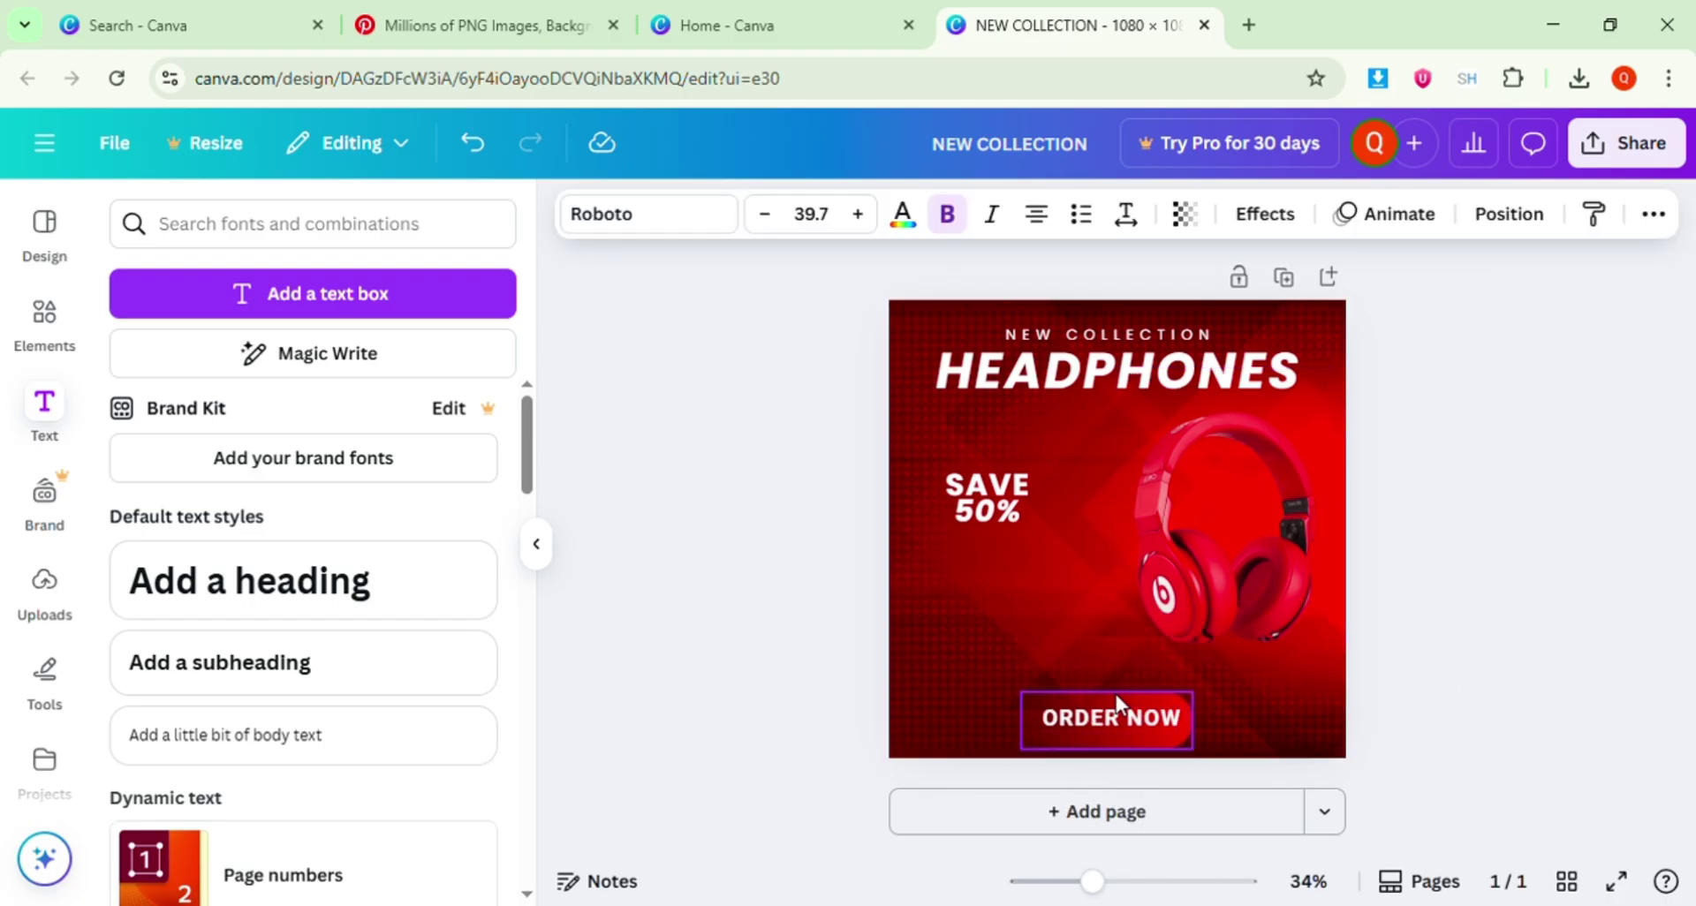
Scale the red bar and ORDER NOW text down together until the text is size 33.3.
left_click(1449, 681)
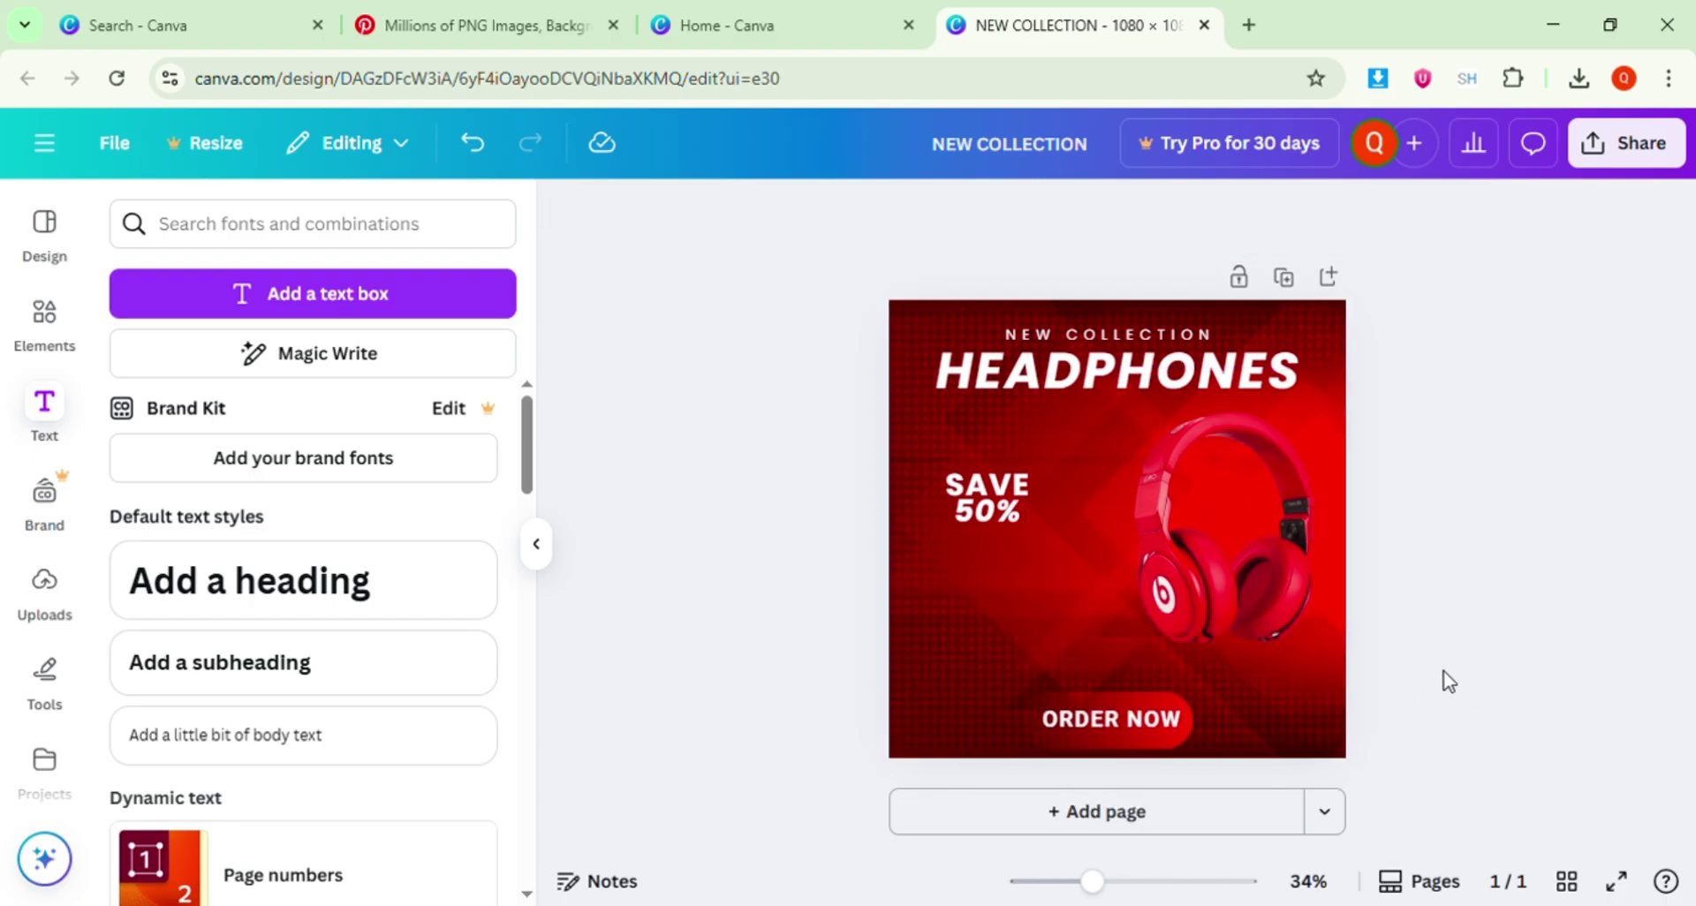
left_click(1151, 704)
left_click(1143, 696)
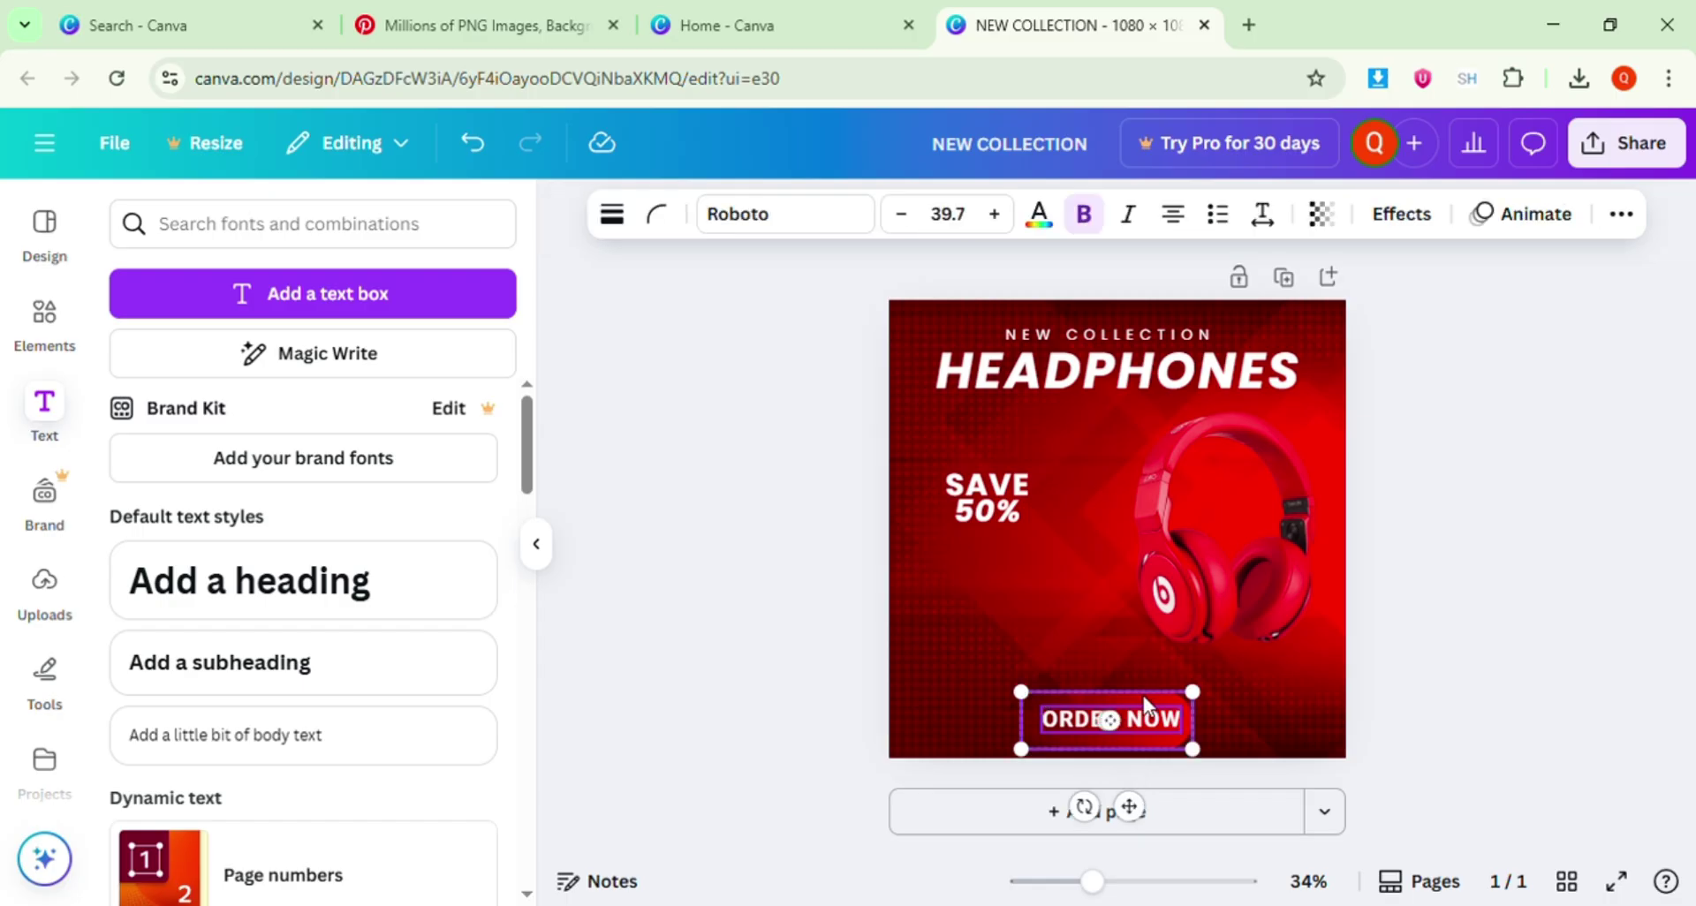
left_click_drag(1193, 692, 1144, 729)
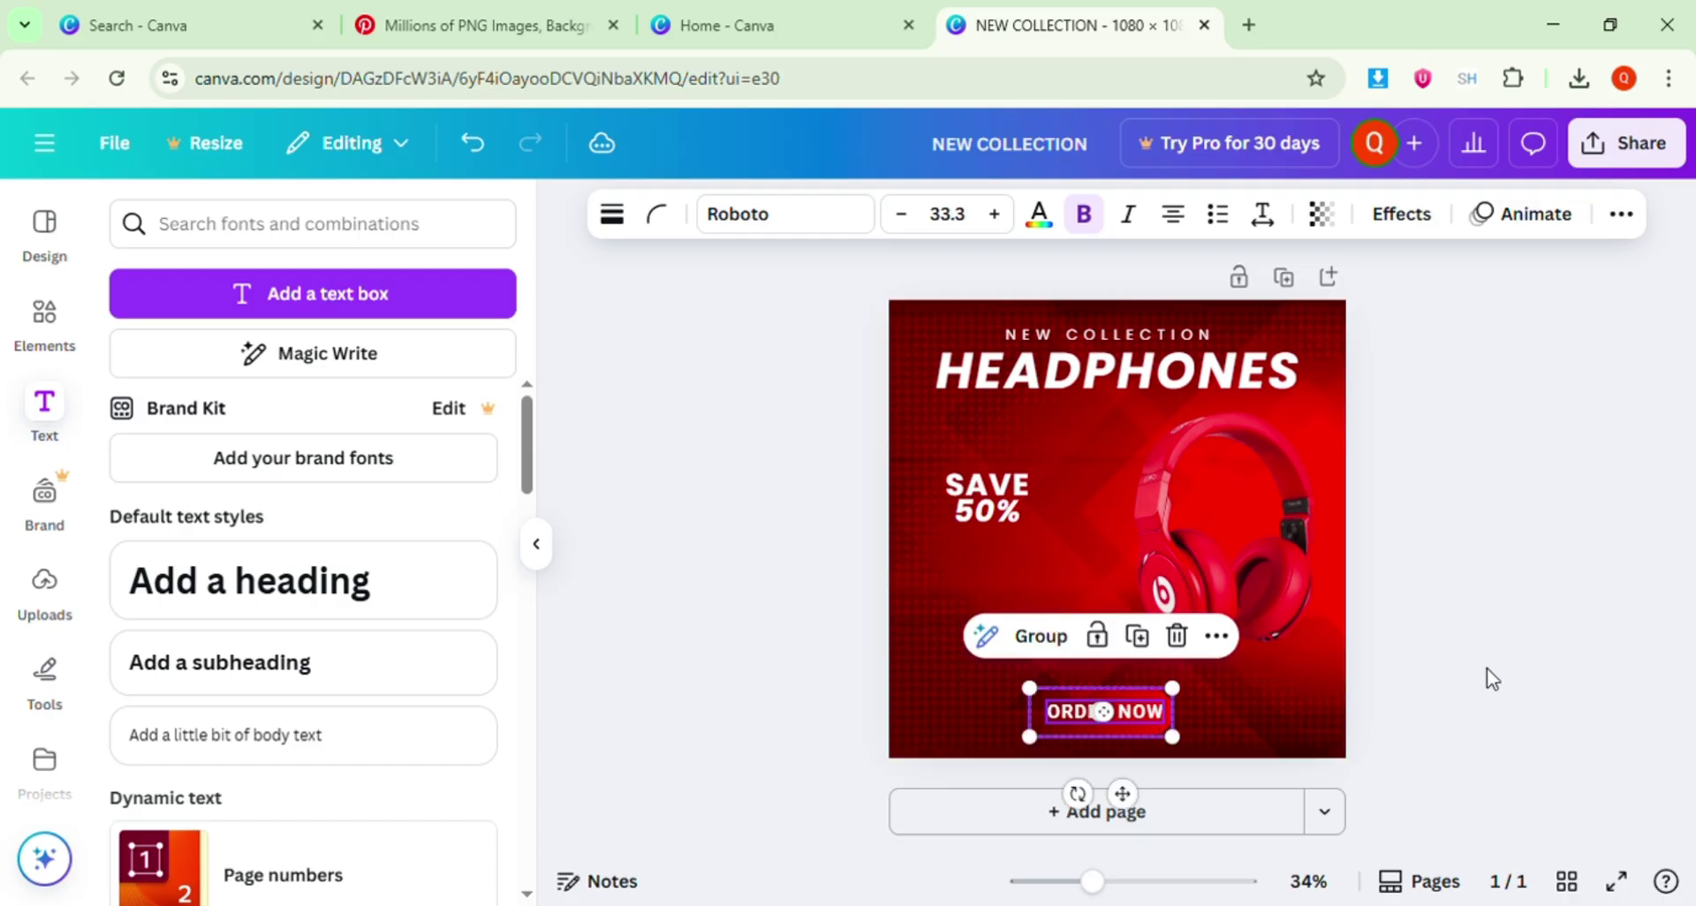
left_click(1489, 677)
Search the graphic elements for CALL ICON.
left_click(44, 318)
left_click(283, 235)
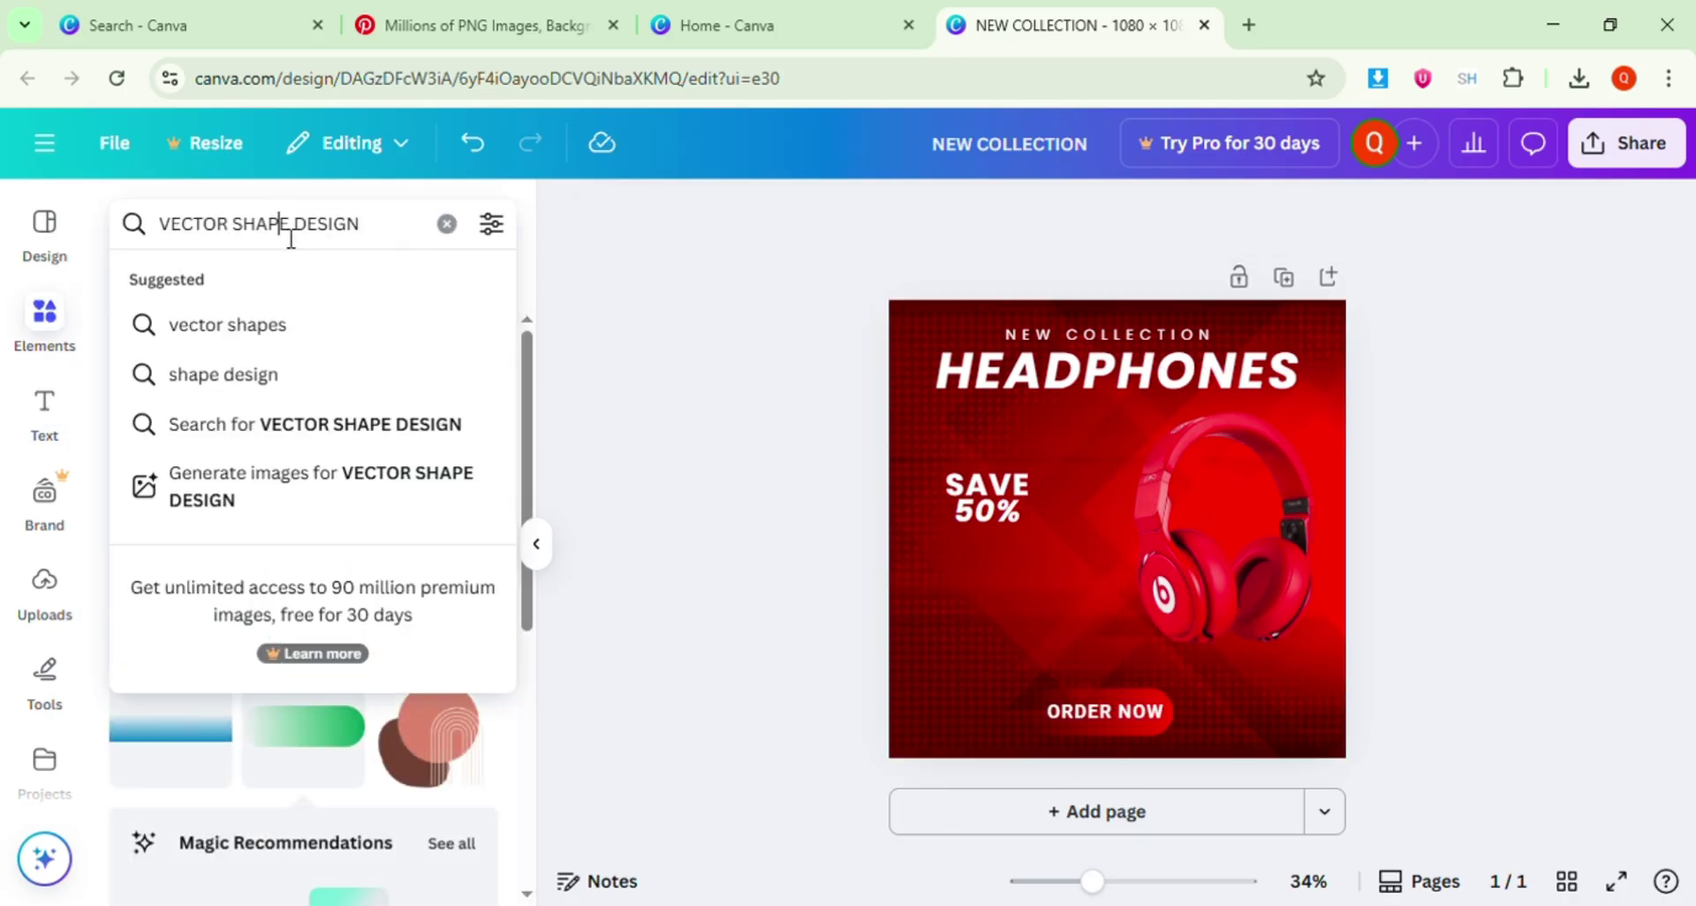
key("ctrl+a")
key("BackSpace")
type("CALL ICO")
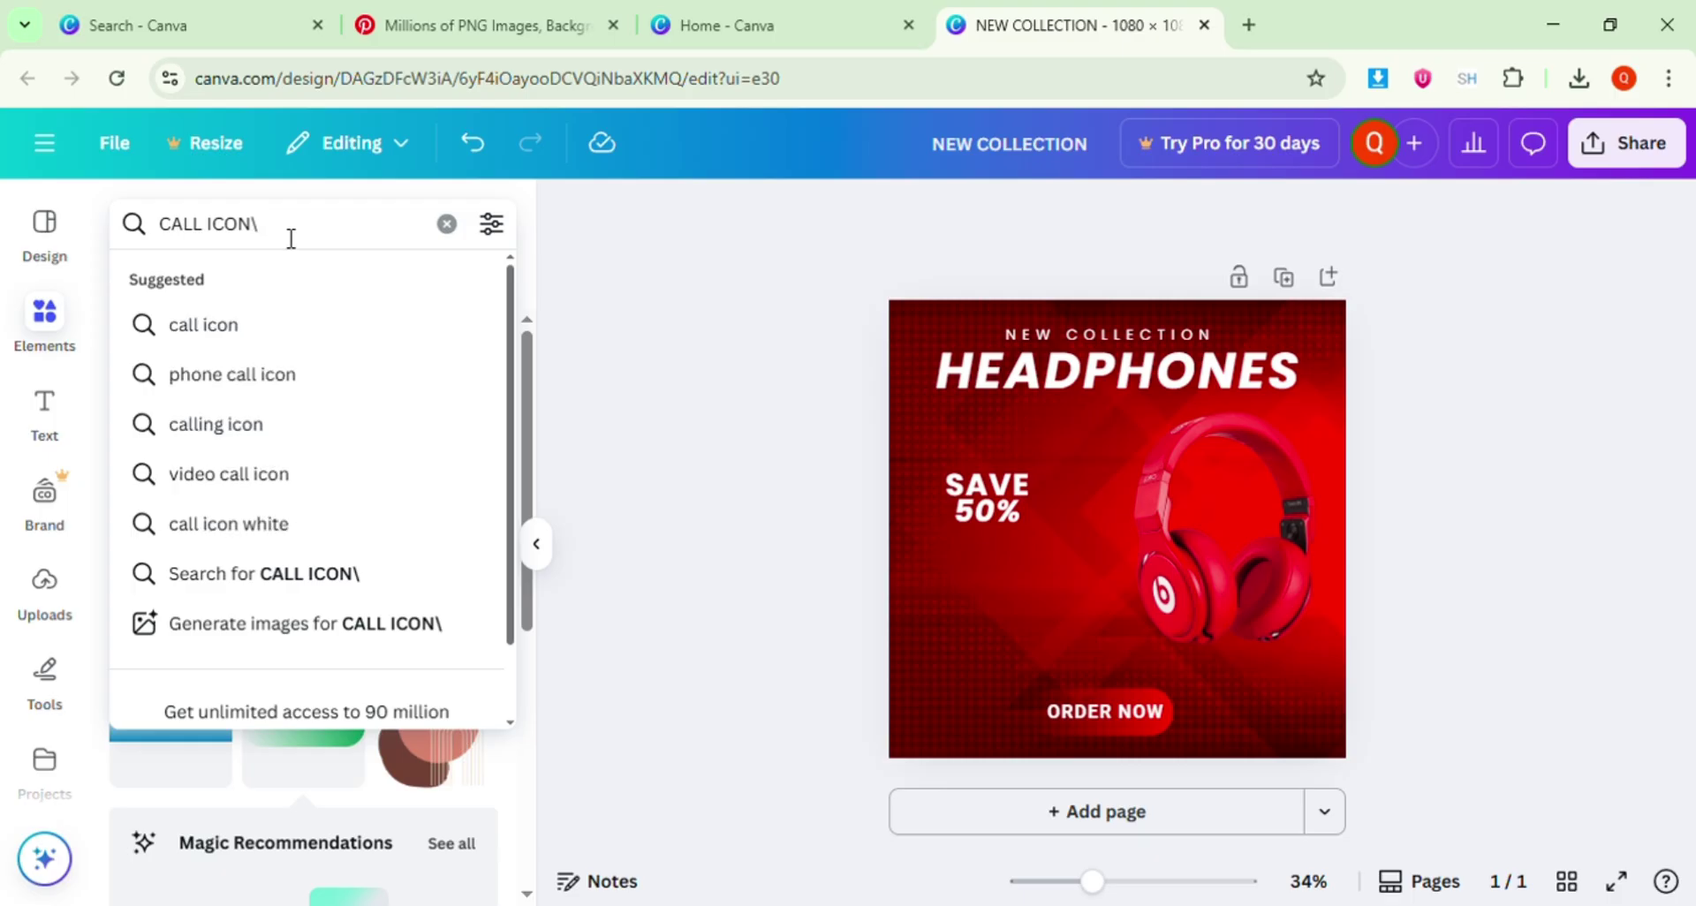
key("Return")
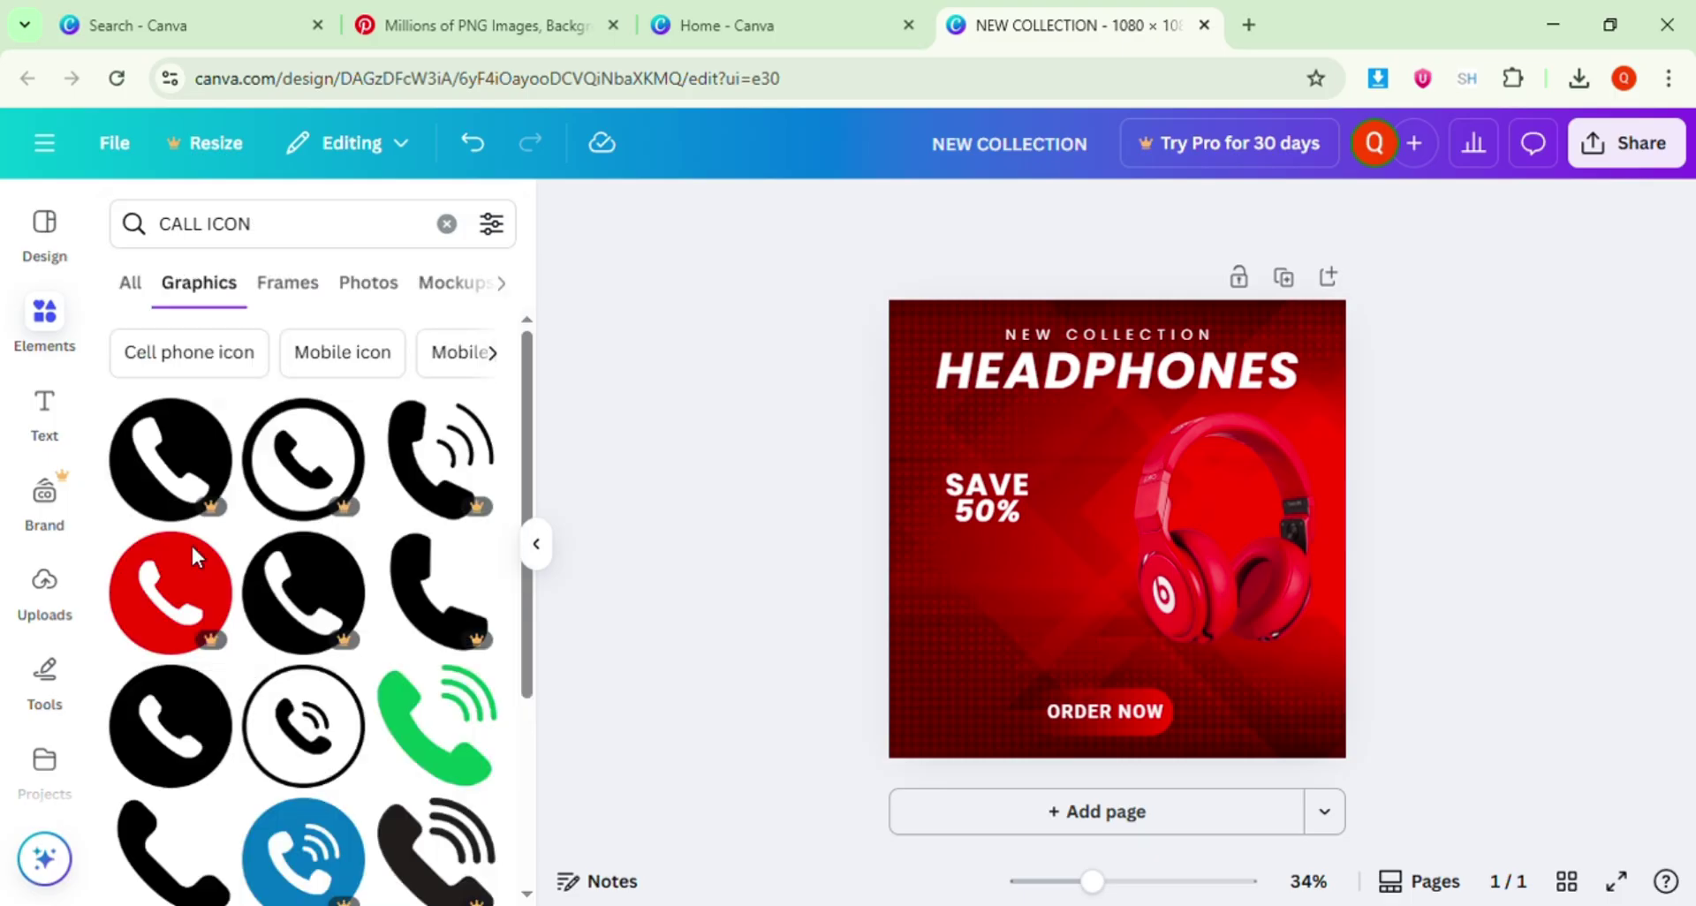
Insert the plain black phone handset graphic, shrink it to under half its size and recolor it white.
left_click(159, 852)
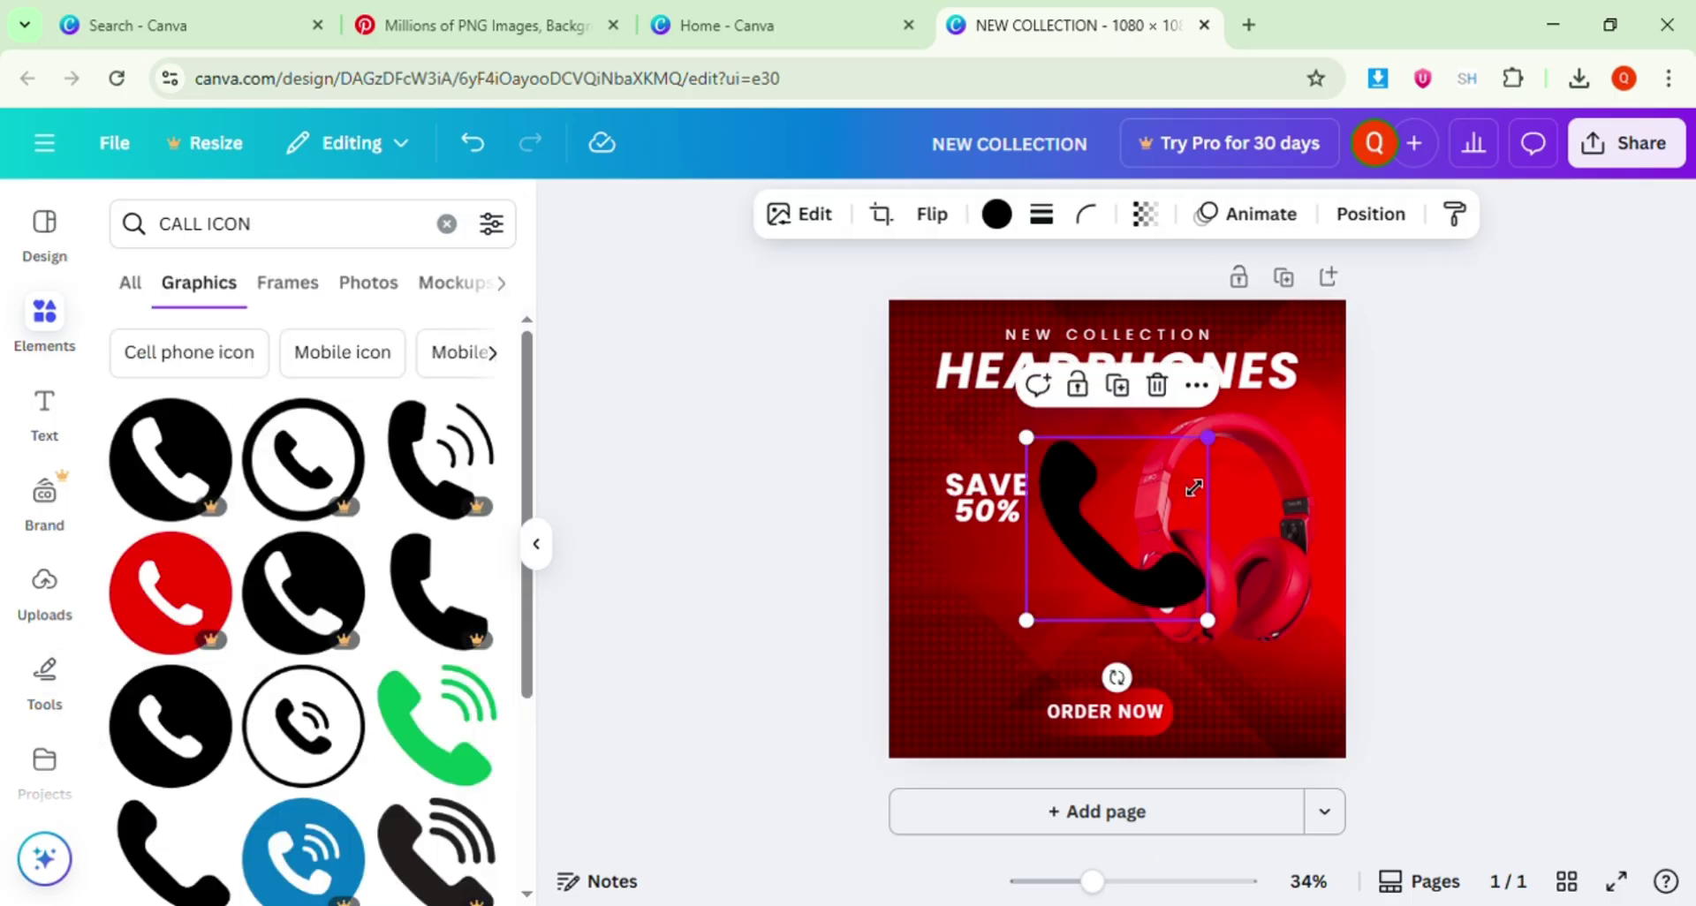
left_click_drag(1208, 436, 1108, 539)
left_click(996, 214)
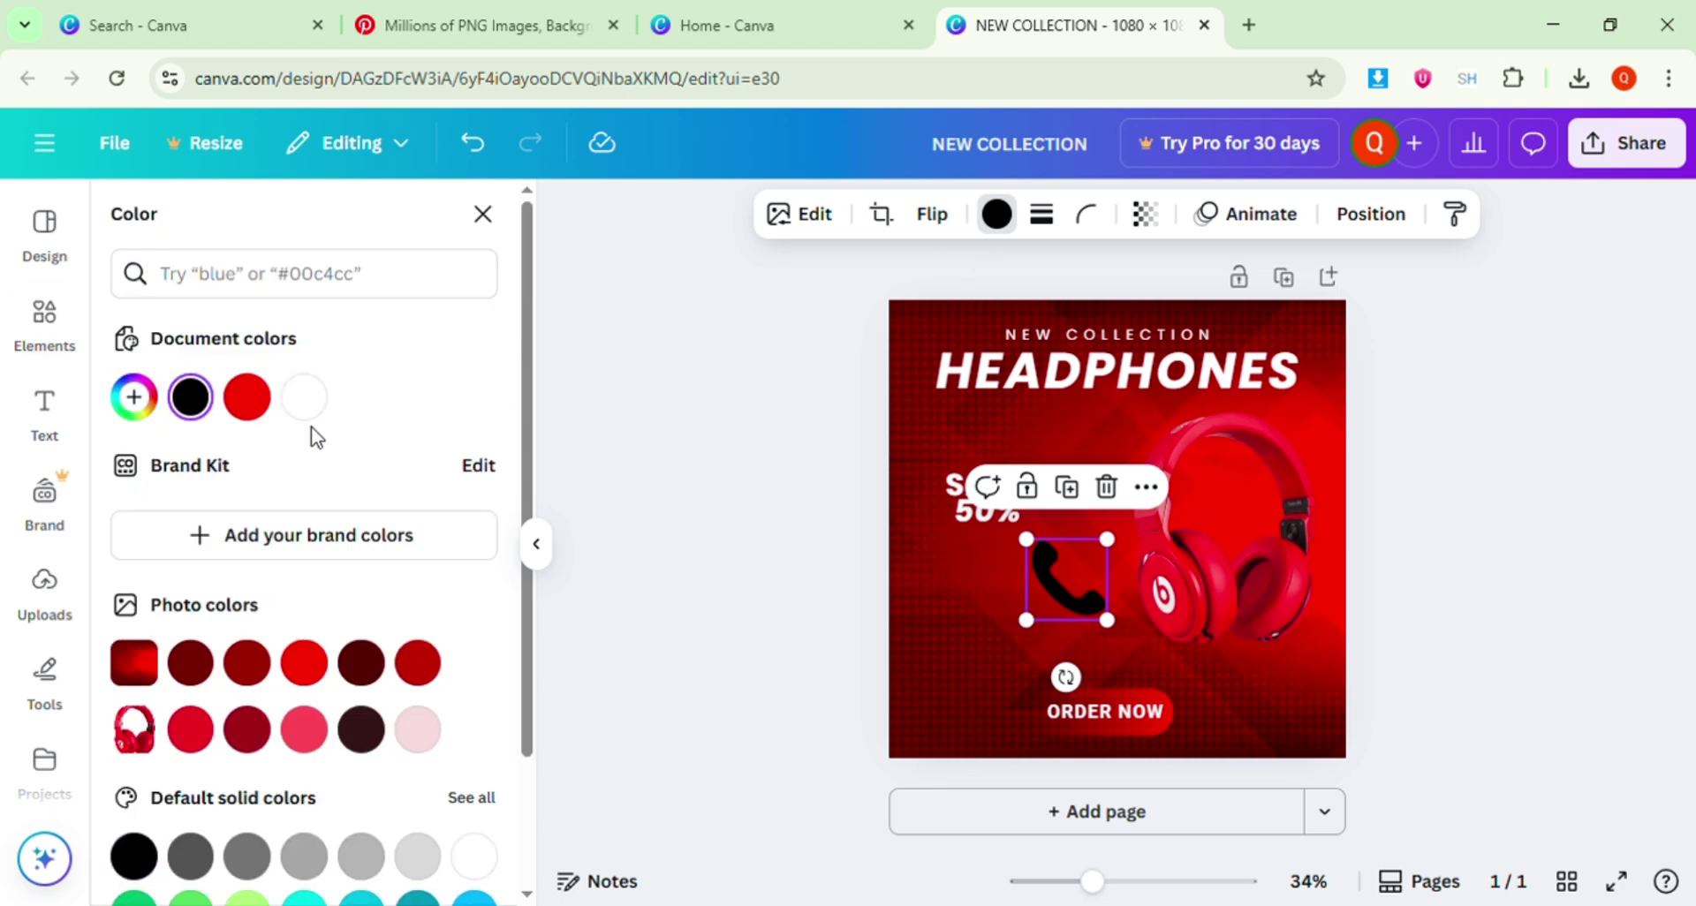
left_click(304, 396)
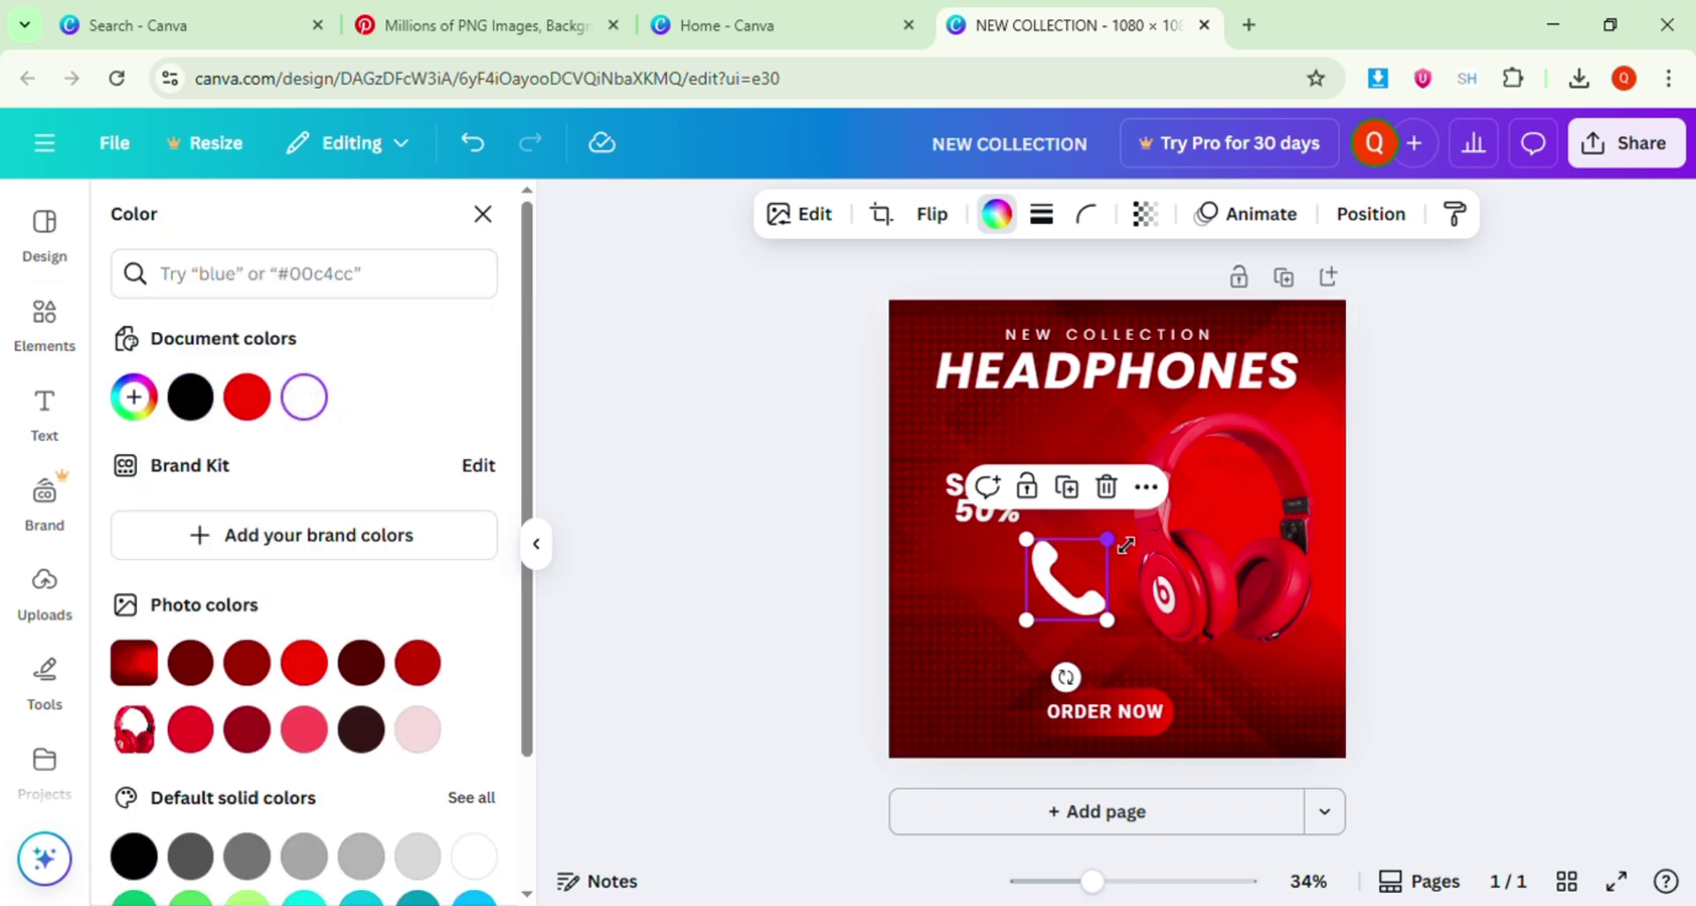
Shrink the white call icon further and place it in the lower-left corner of the design.
left_click_drag(1127, 553, 1066, 605)
key("Escape")
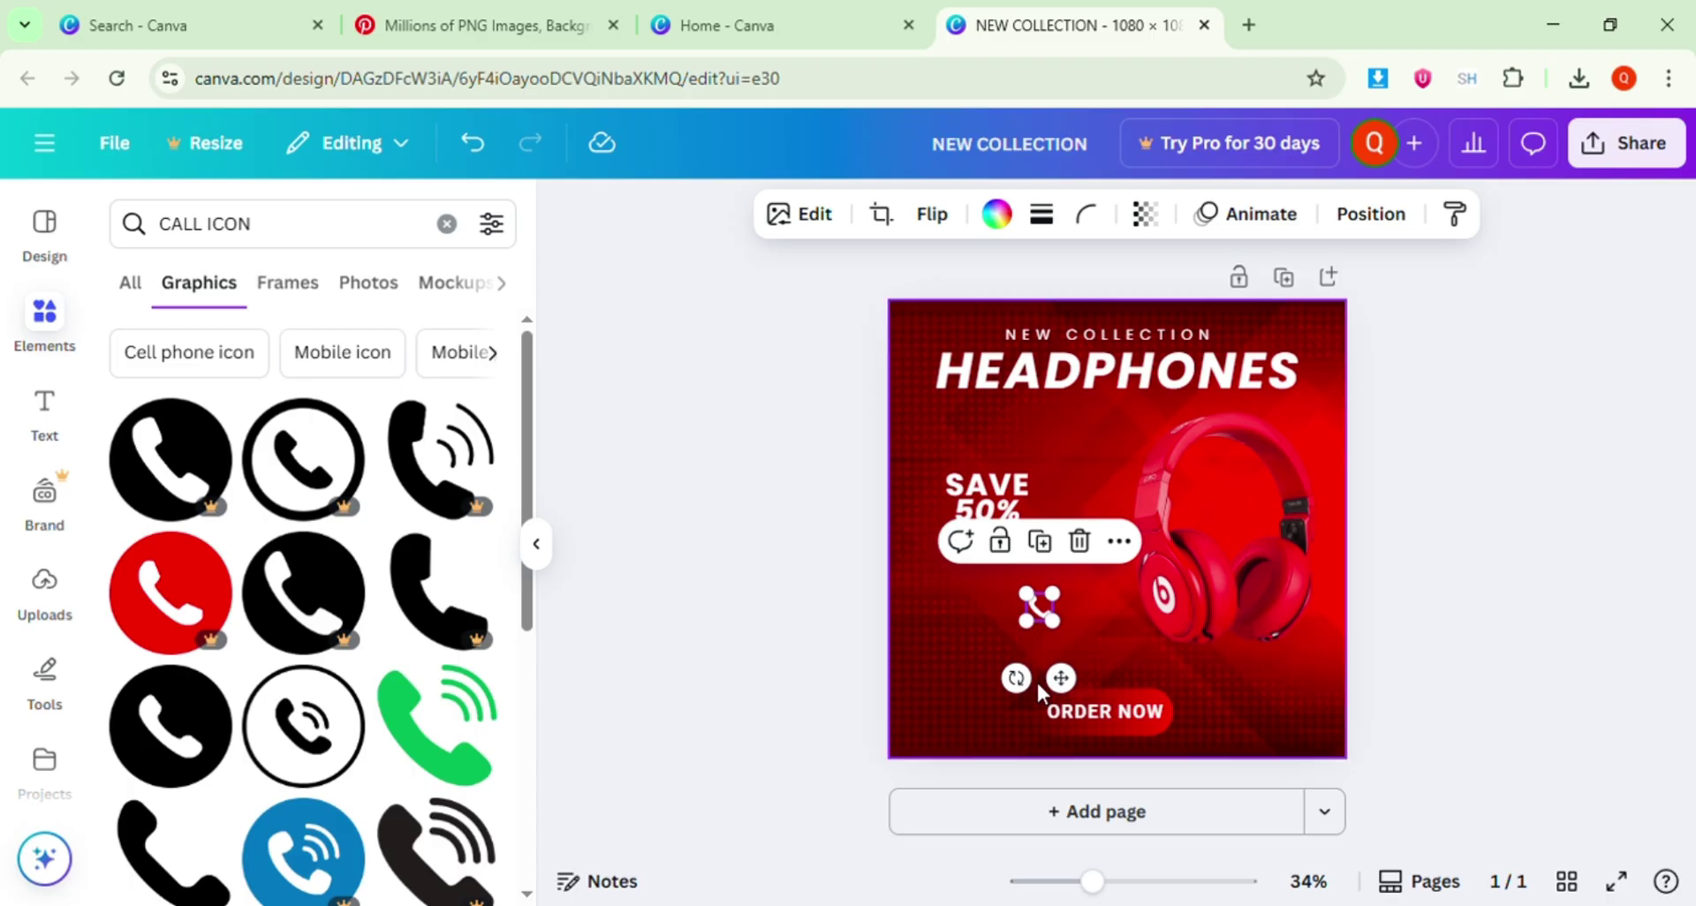
left_click_drag(1061, 677, 952, 803)
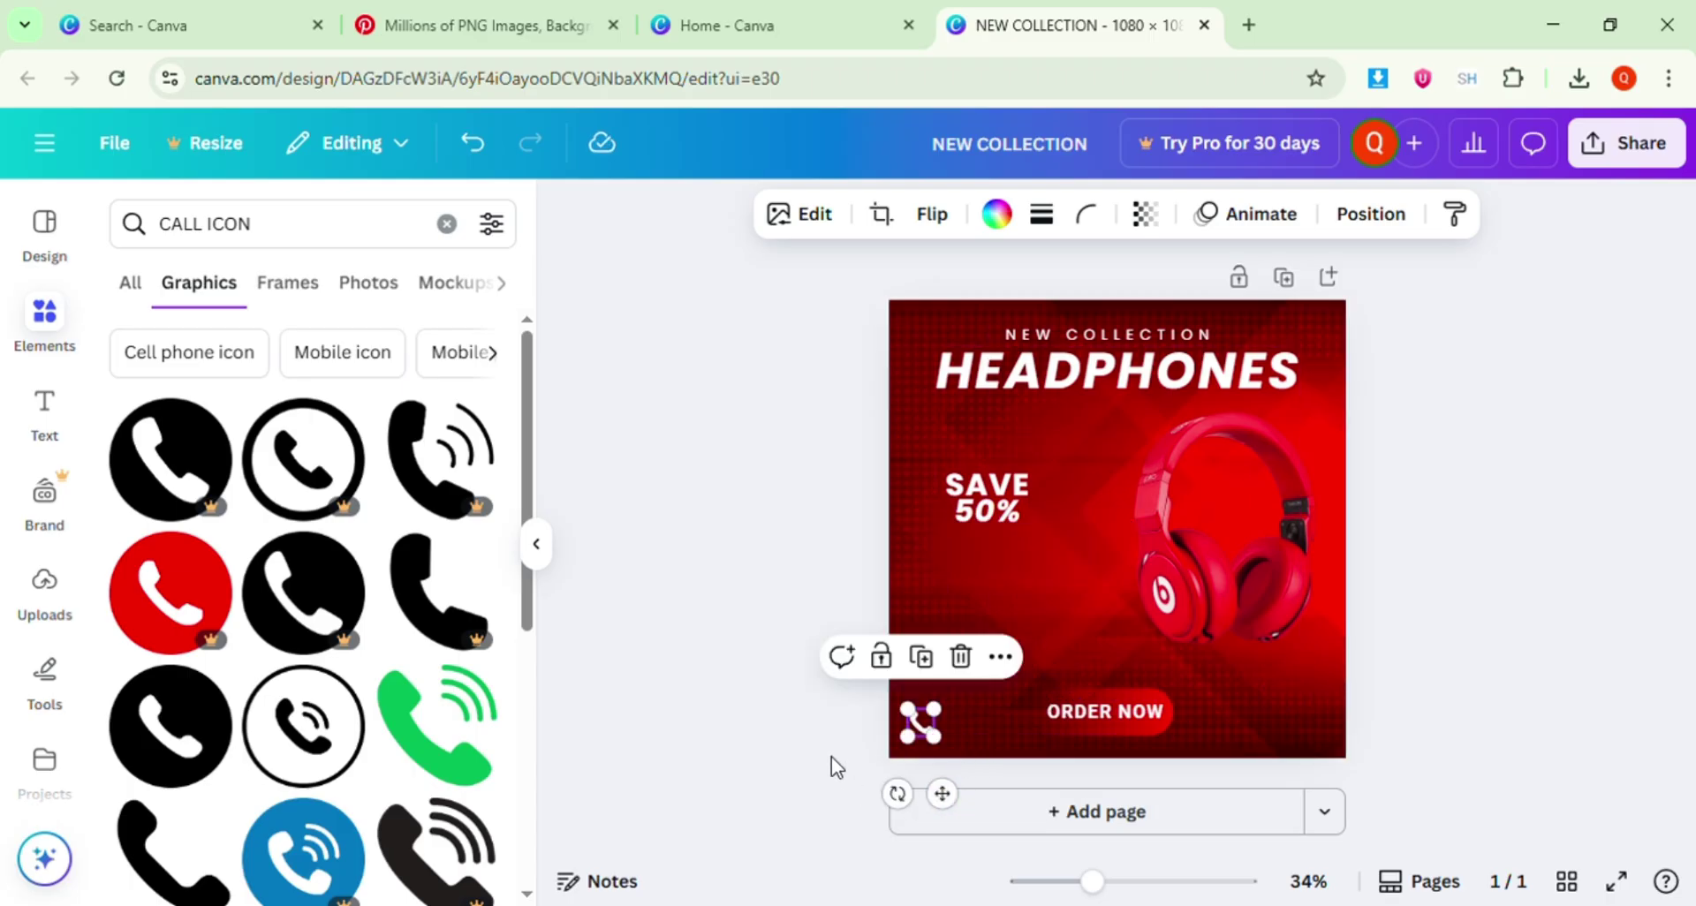
left_click(789, 721)
left_click(919, 727)
left_click_drag(919, 726, 921, 728)
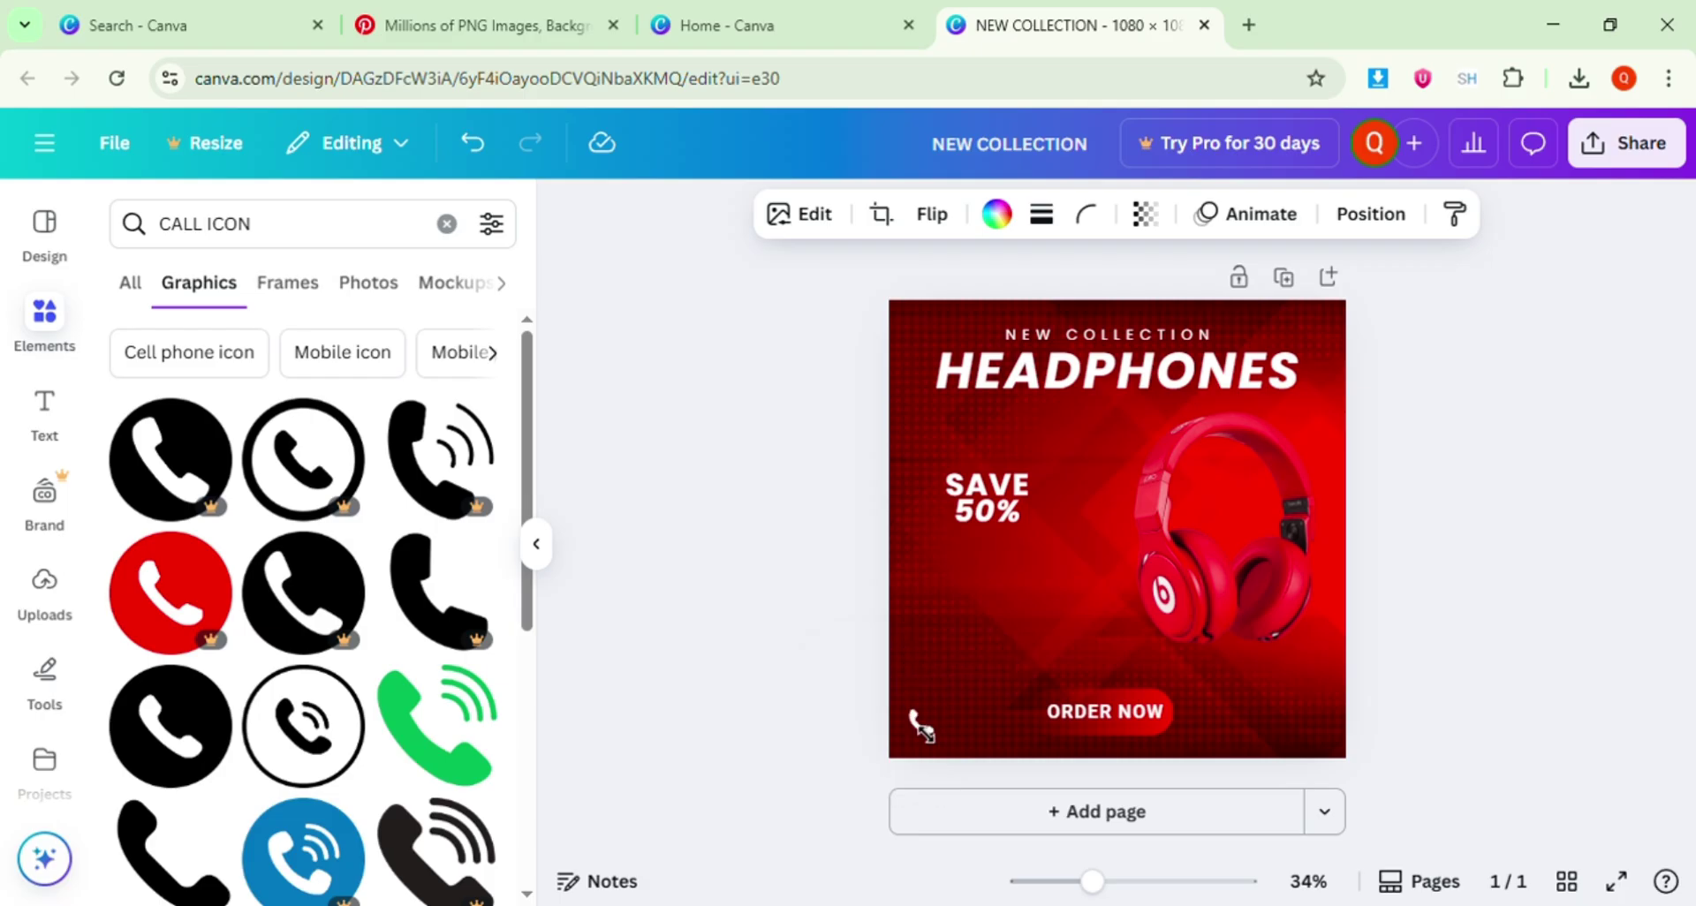
left_click(765, 724)
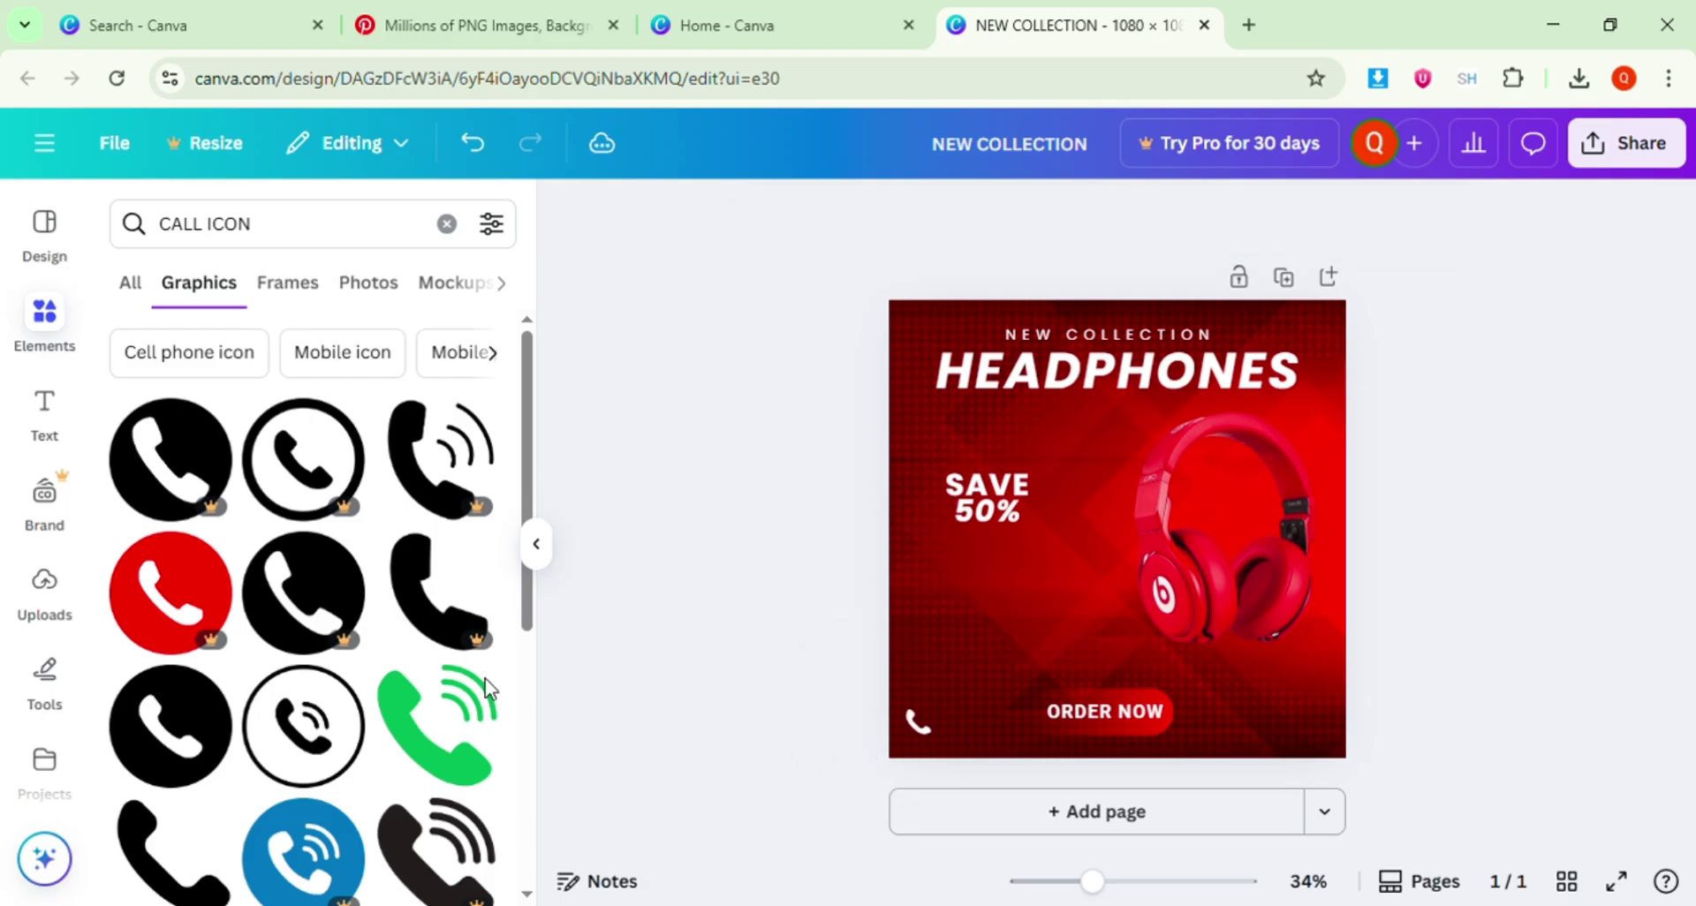
Add a text box containing the contact phone number.
left_click(44, 410)
left_click(259, 301)
key("BackSpace")
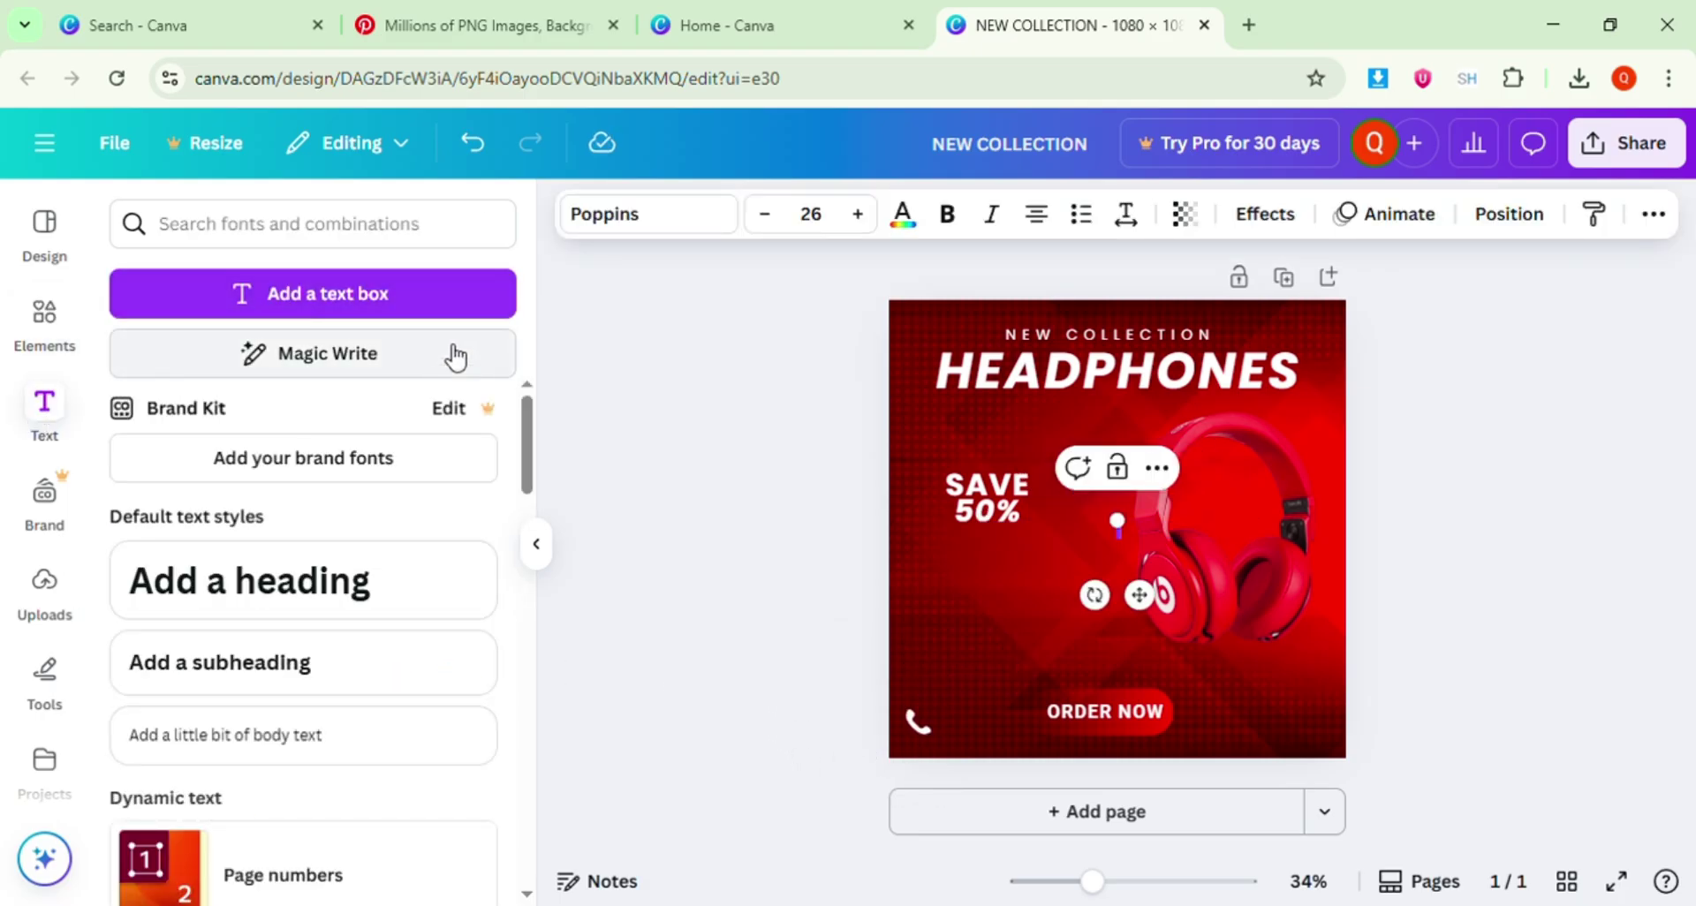
type("123-6")
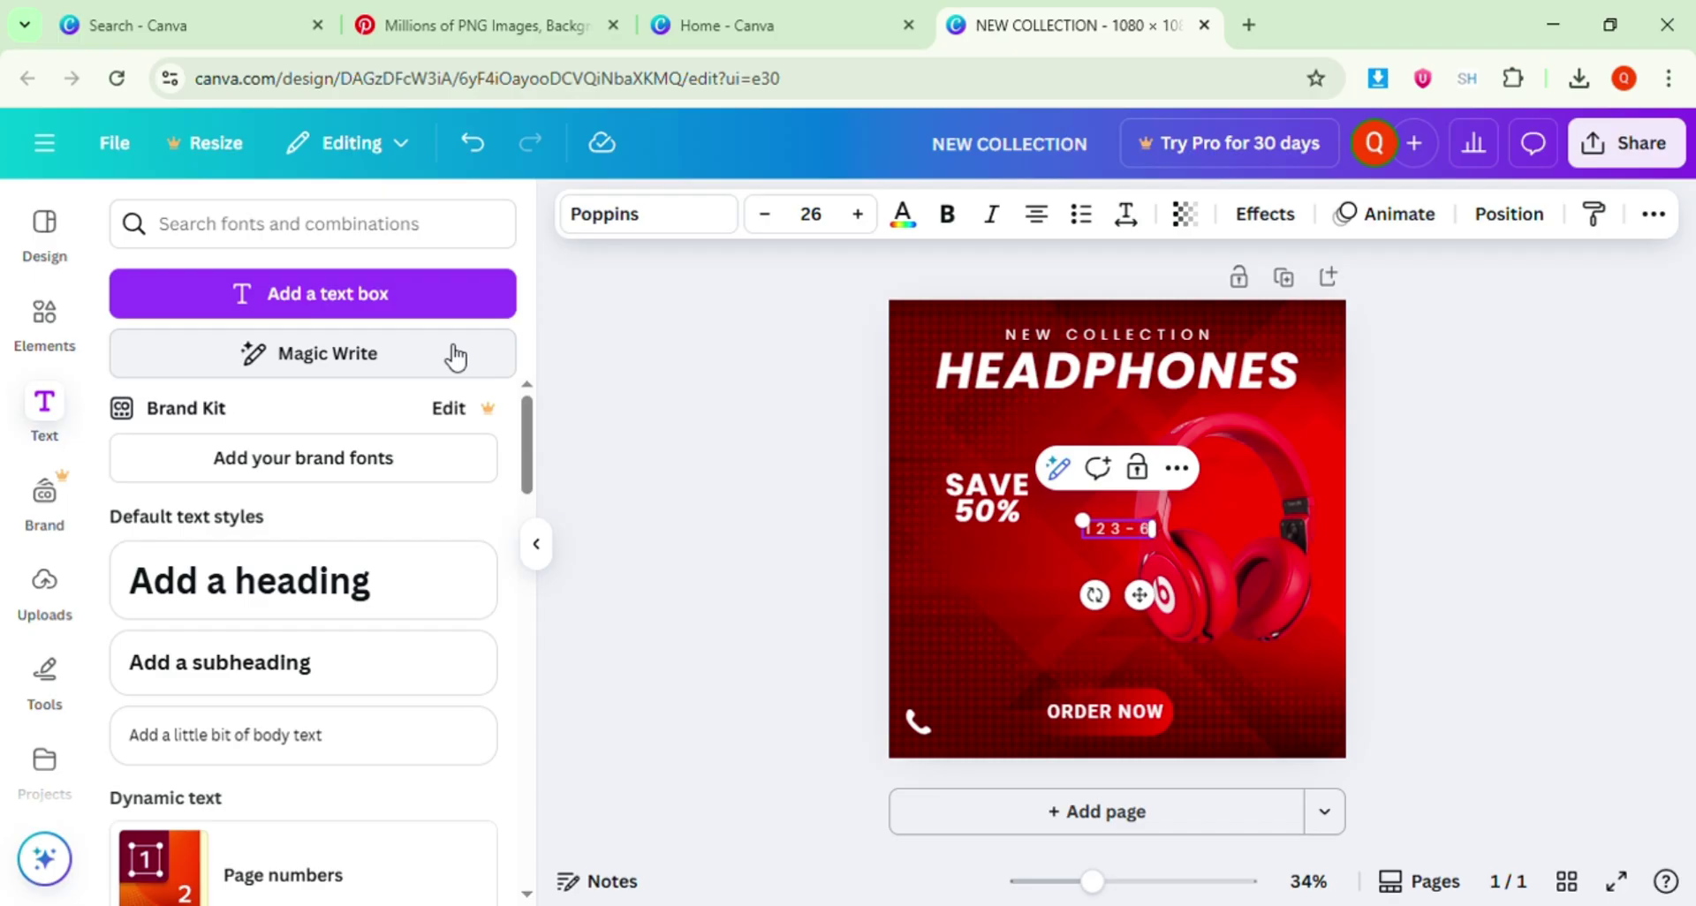
type("748-0923")
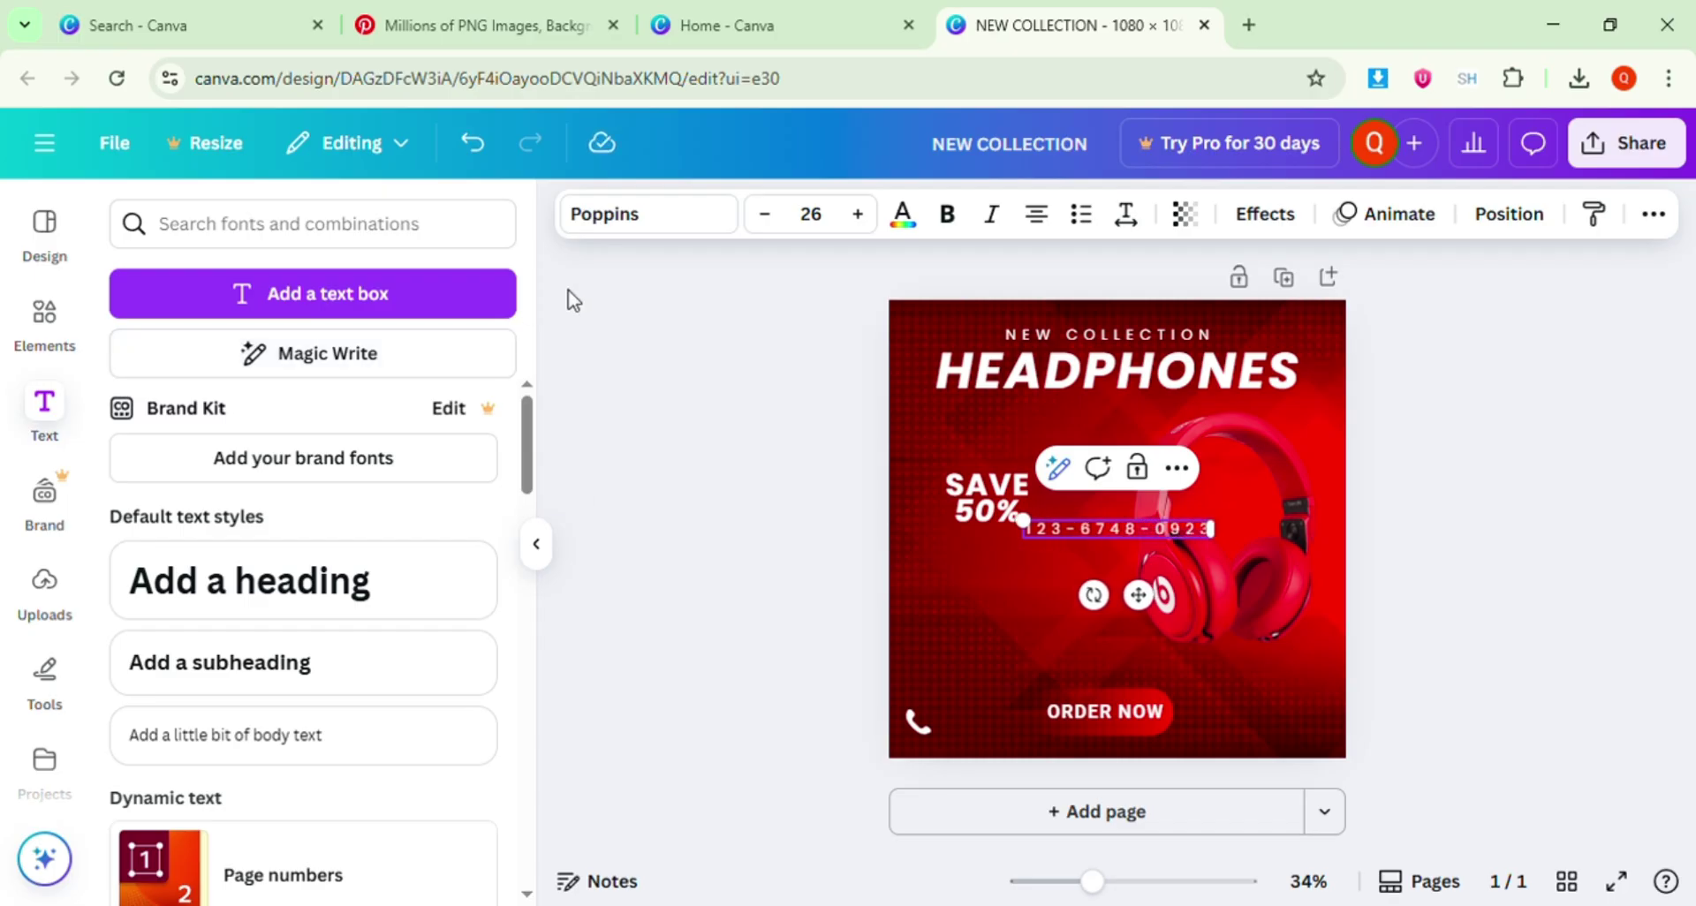
left_click(687, 465)
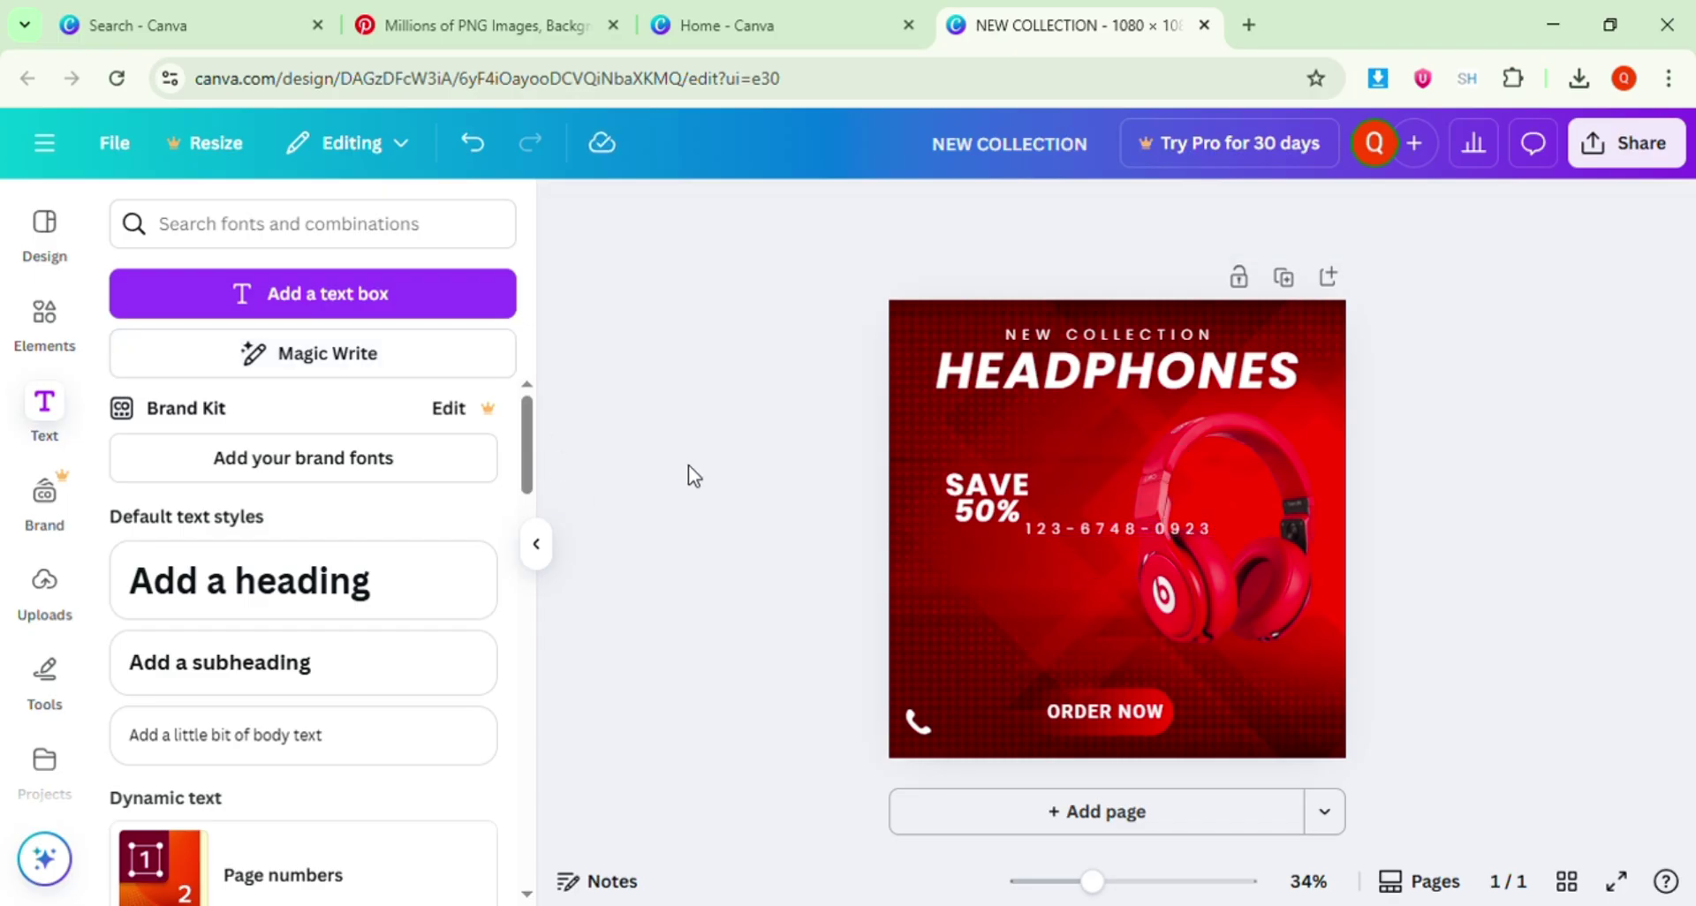
Set the phone number text's letter spacing to 57.
left_click(1095, 530)
left_click(1125, 214)
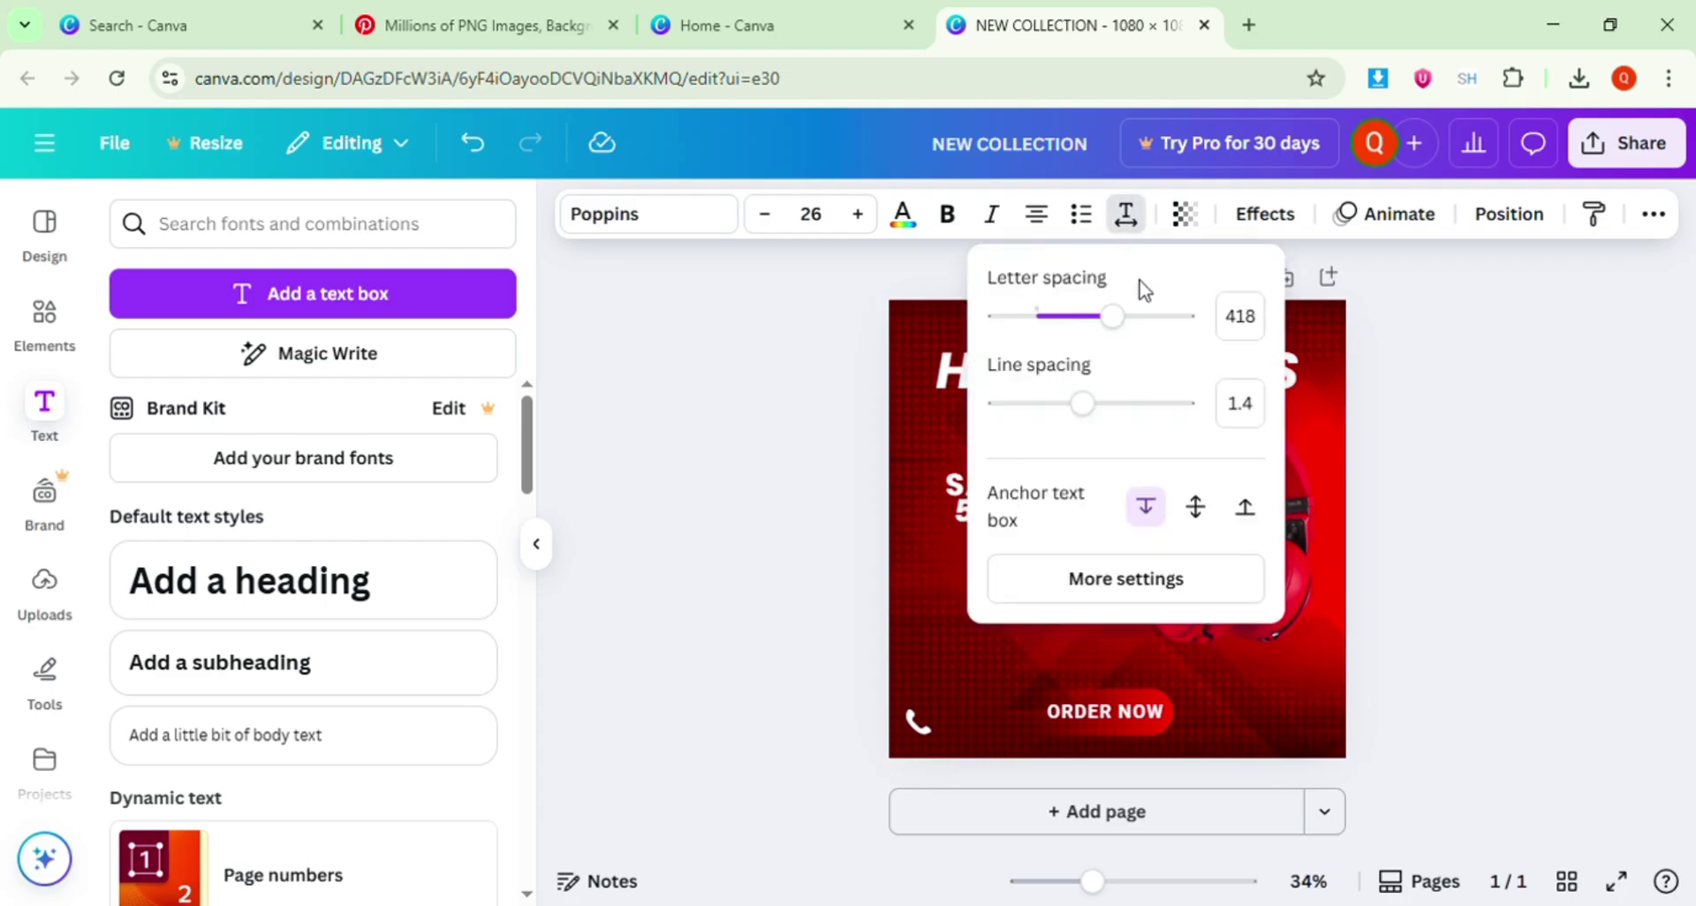
left_click_drag(1122, 339, 1003, 323)
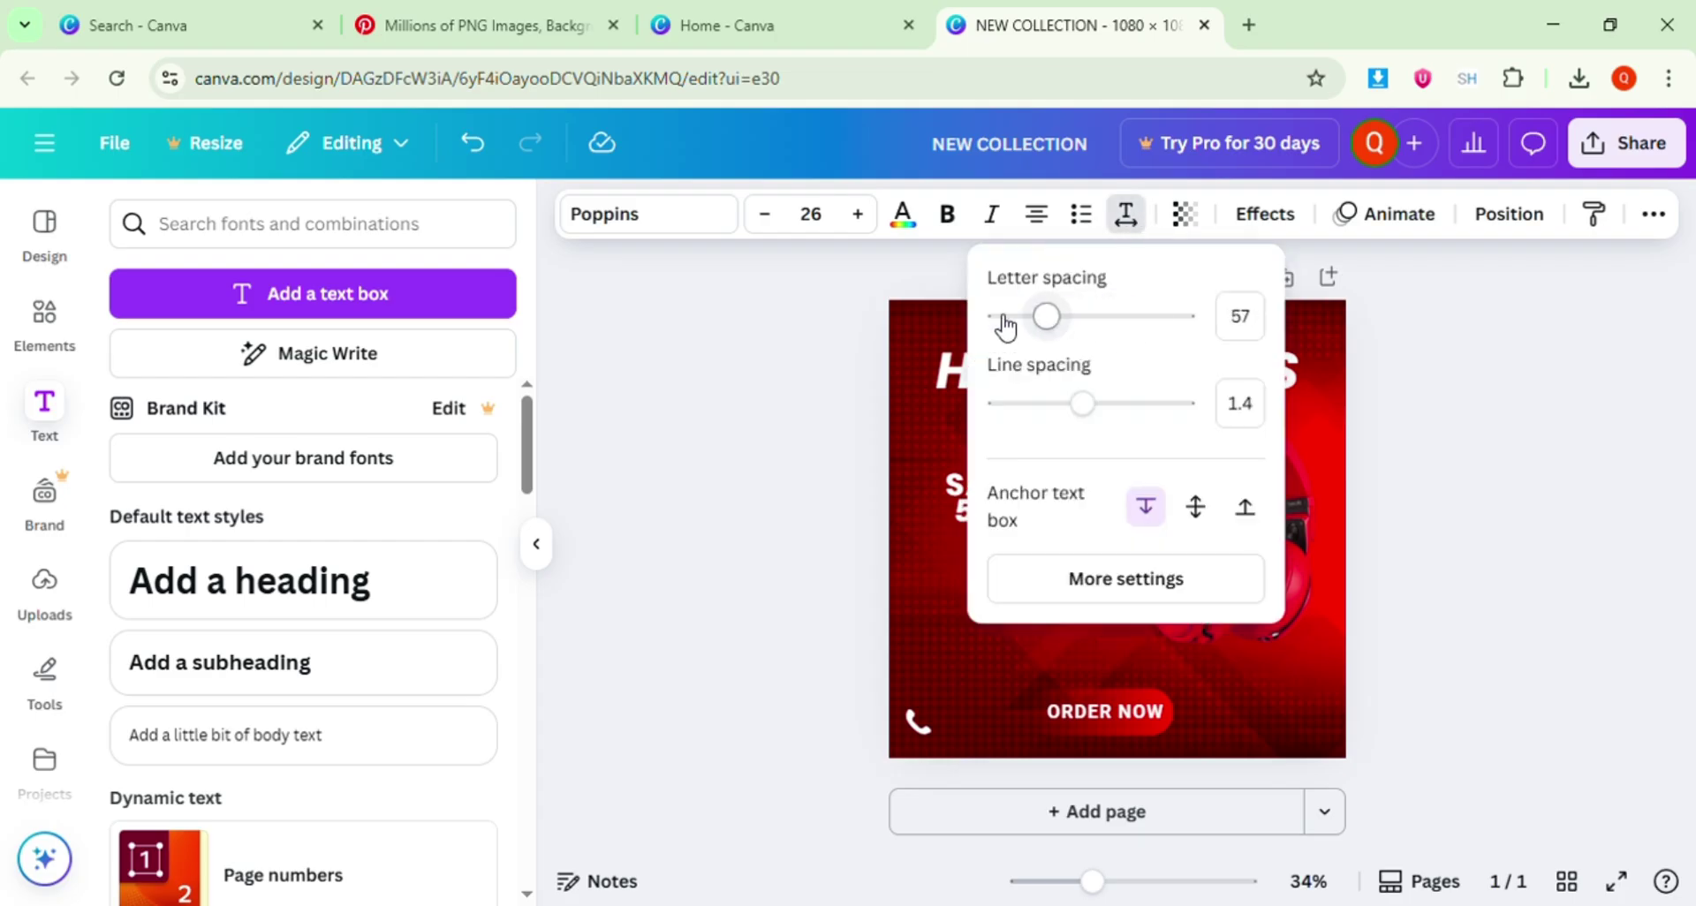
Try the Alice font on the phone number and enlarge it to size 31.2.
left_click(651, 216)
left_click(273, 539)
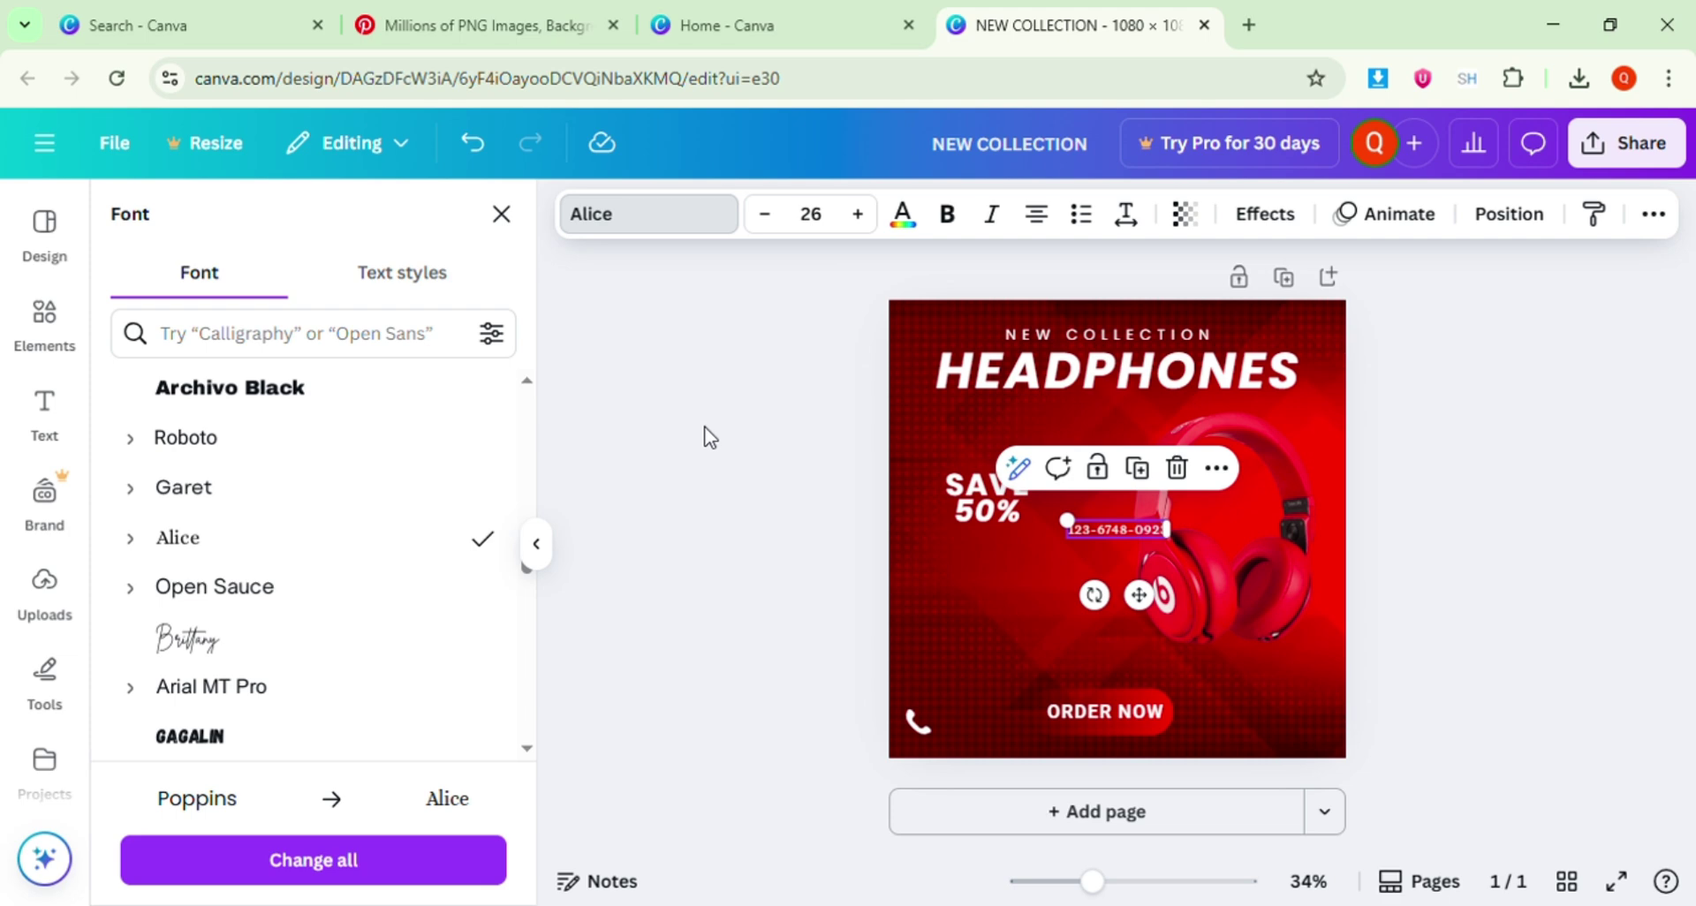
mouse_move(1067, 520)
left_mouse_down()
mouse_move(992, 502)
mouse_move(1047, 518)
left_mouse_up()
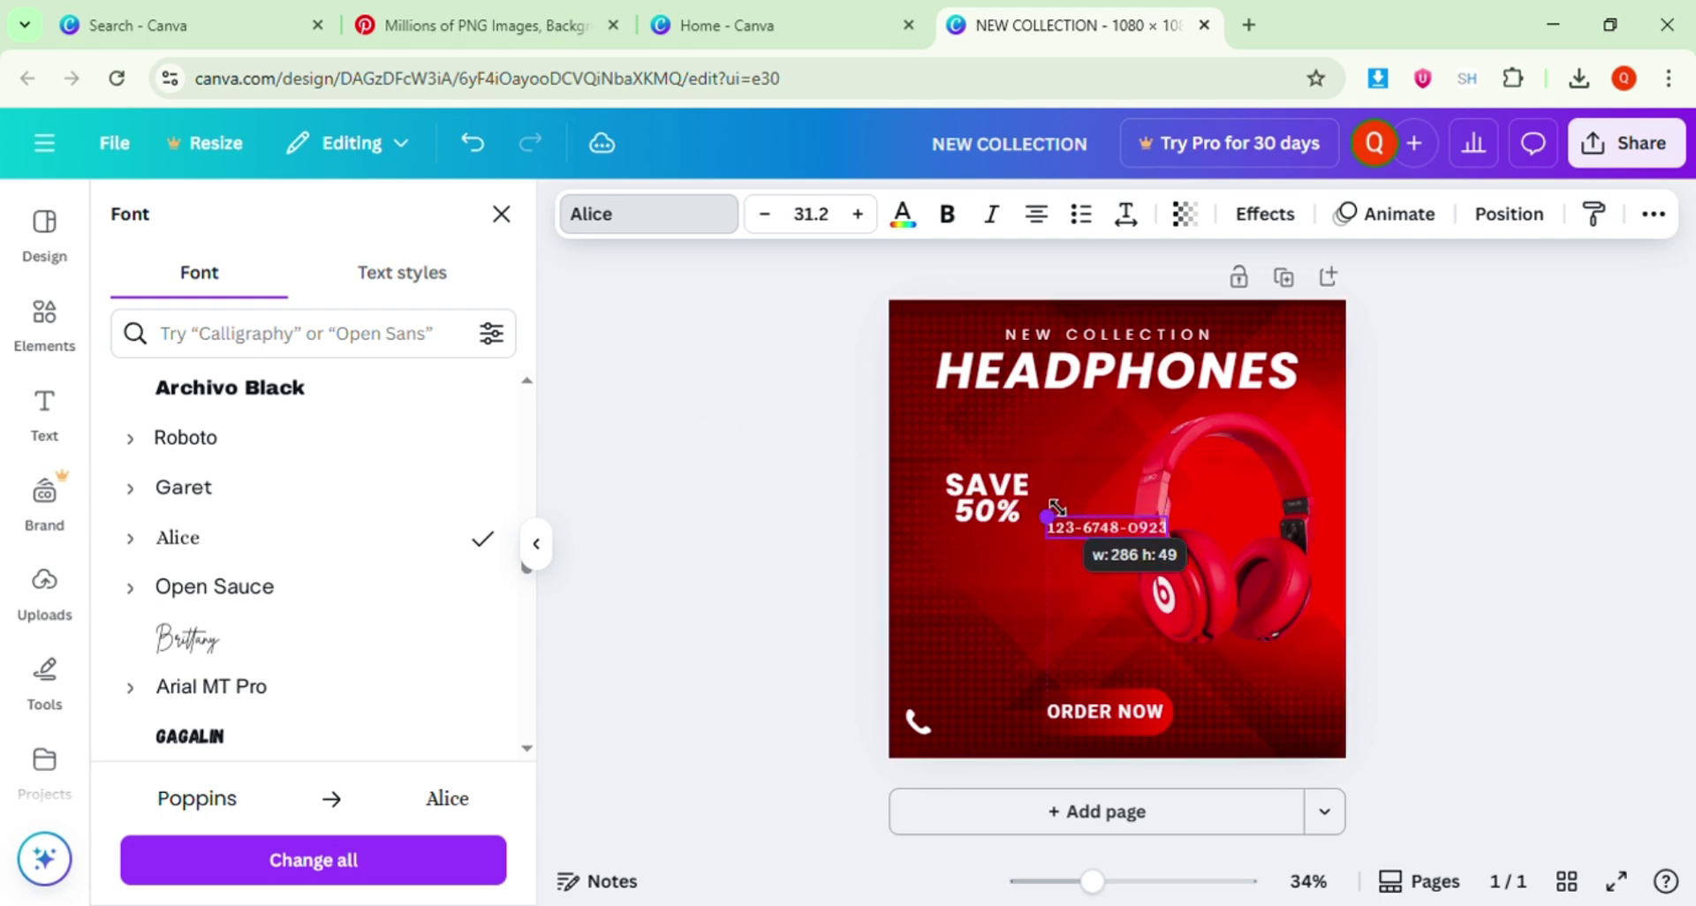
Change the phone number text's font to Roboto.
left_click(667, 216)
left_click(667, 217)
left_click(265, 488)
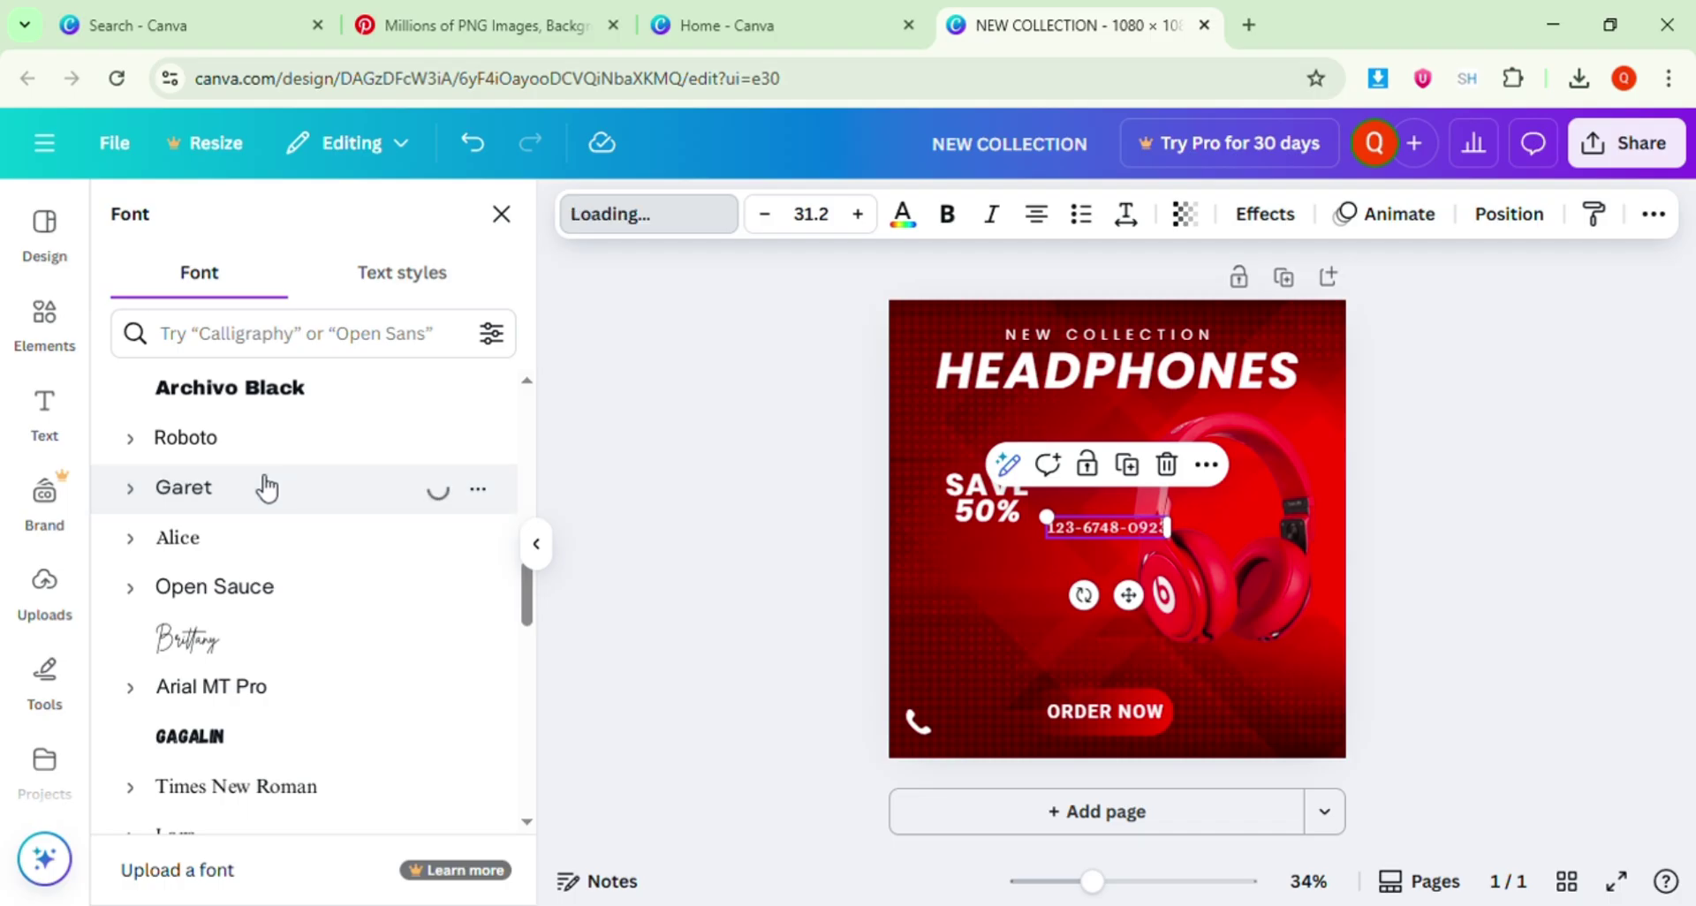
left_click(265, 439)
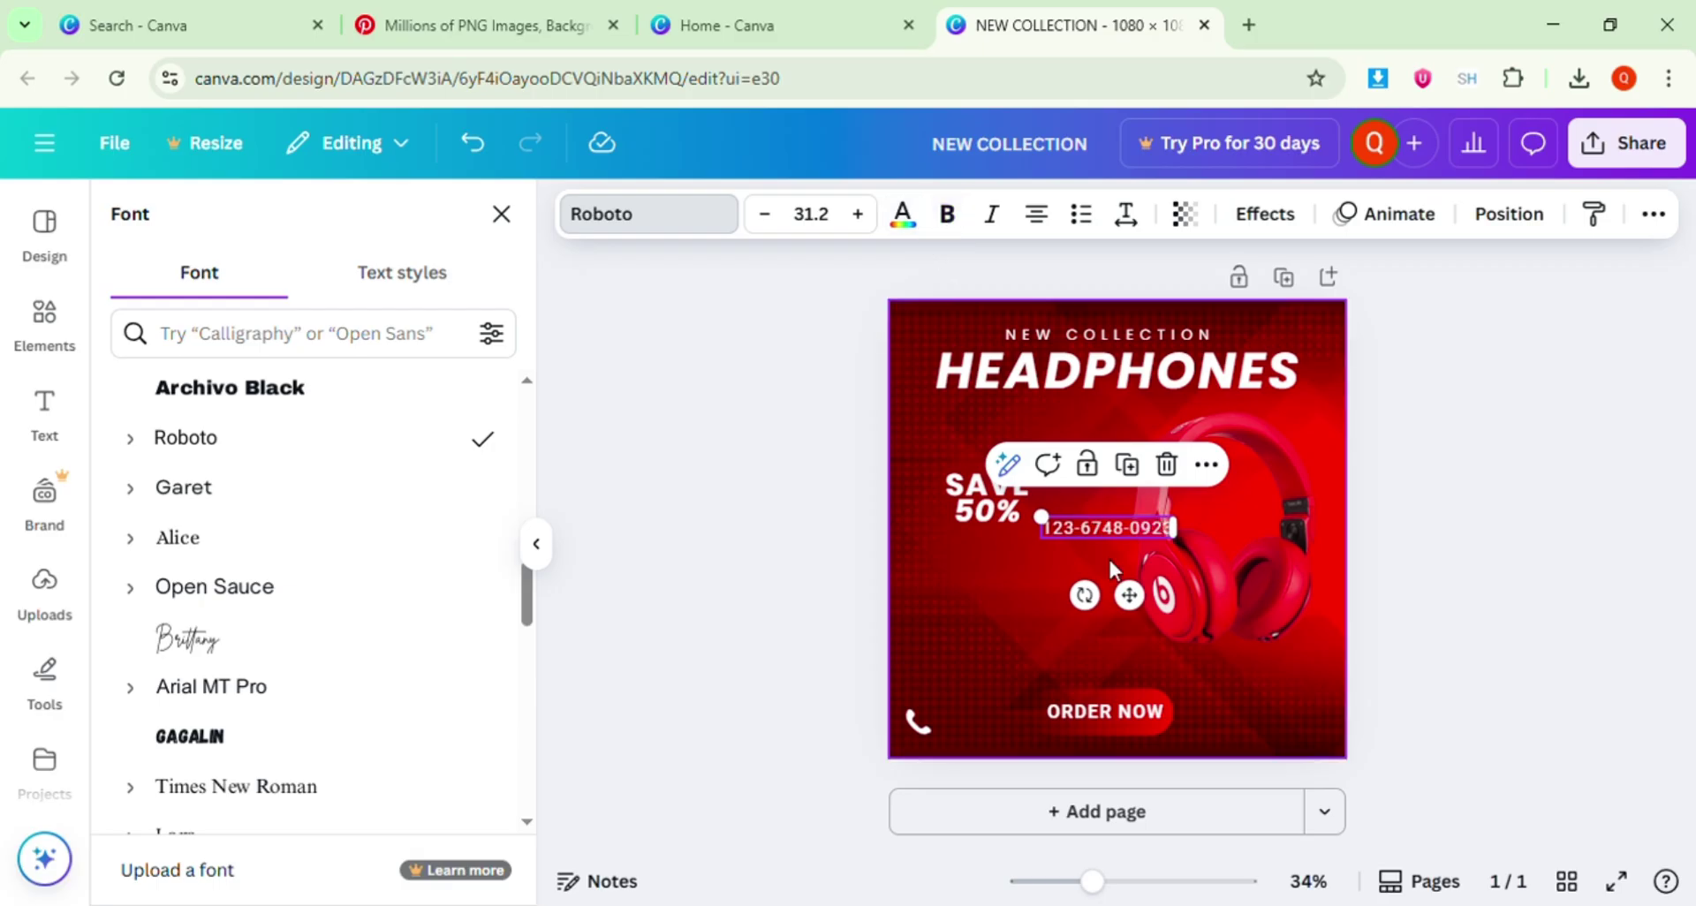
left_click(800, 564)
left_click(824, 557)
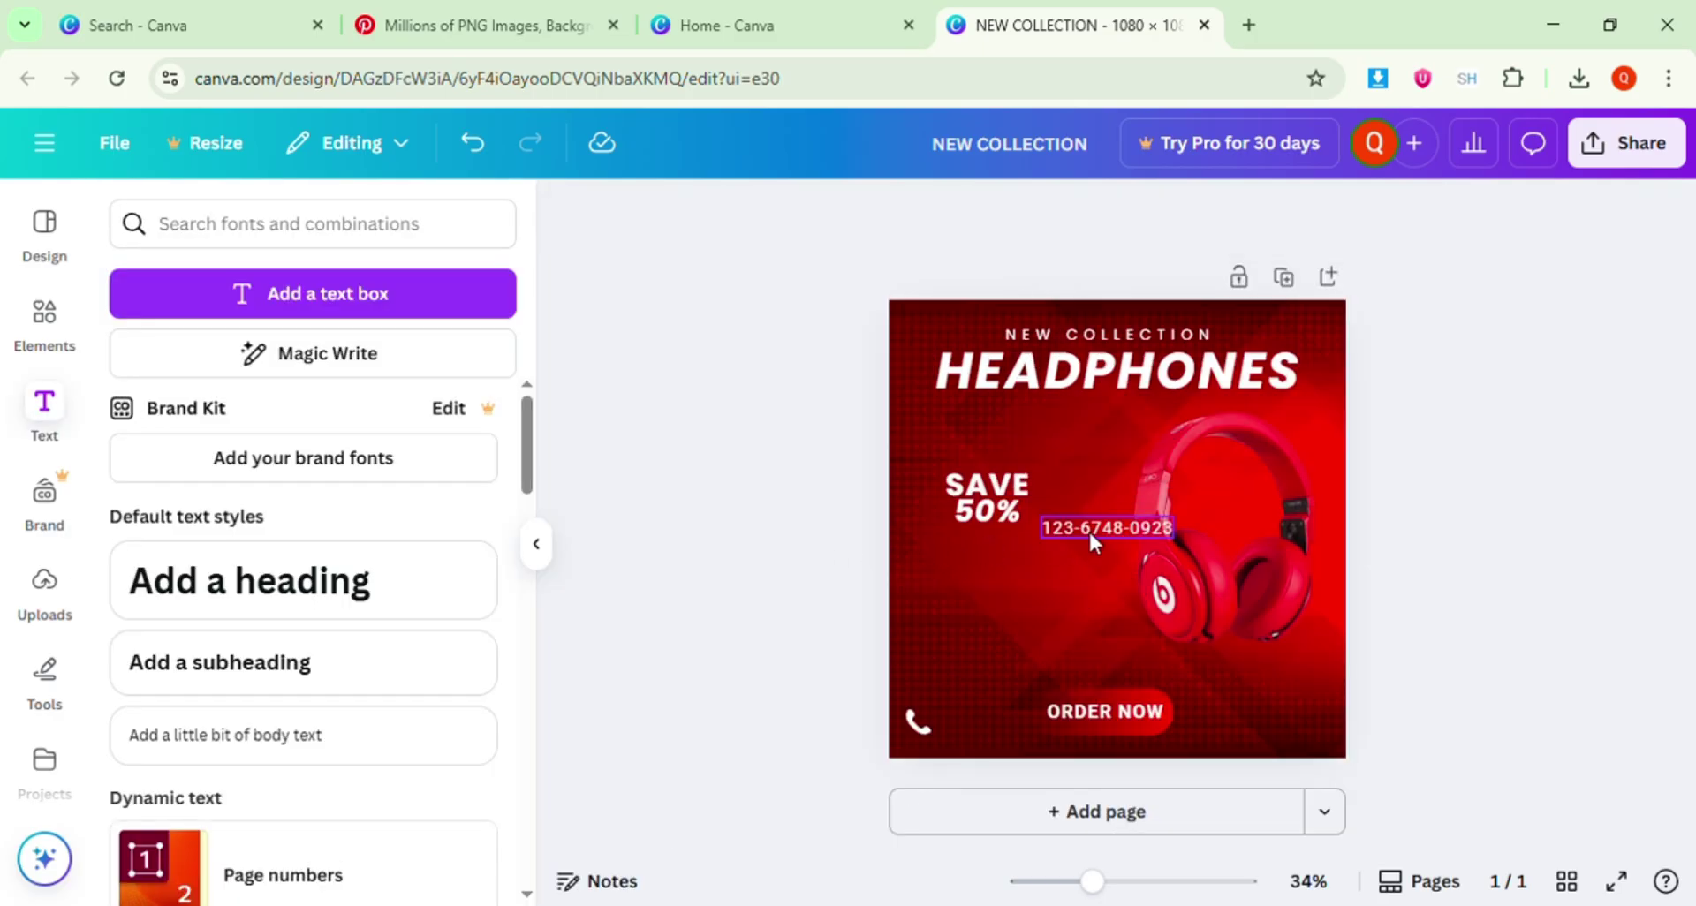
Move the phone number below the SAVE 50% text and nudge the call icon closer to the design's left edge.
left_click_drag(1095, 539, 1036, 628)
left_click(922, 732)
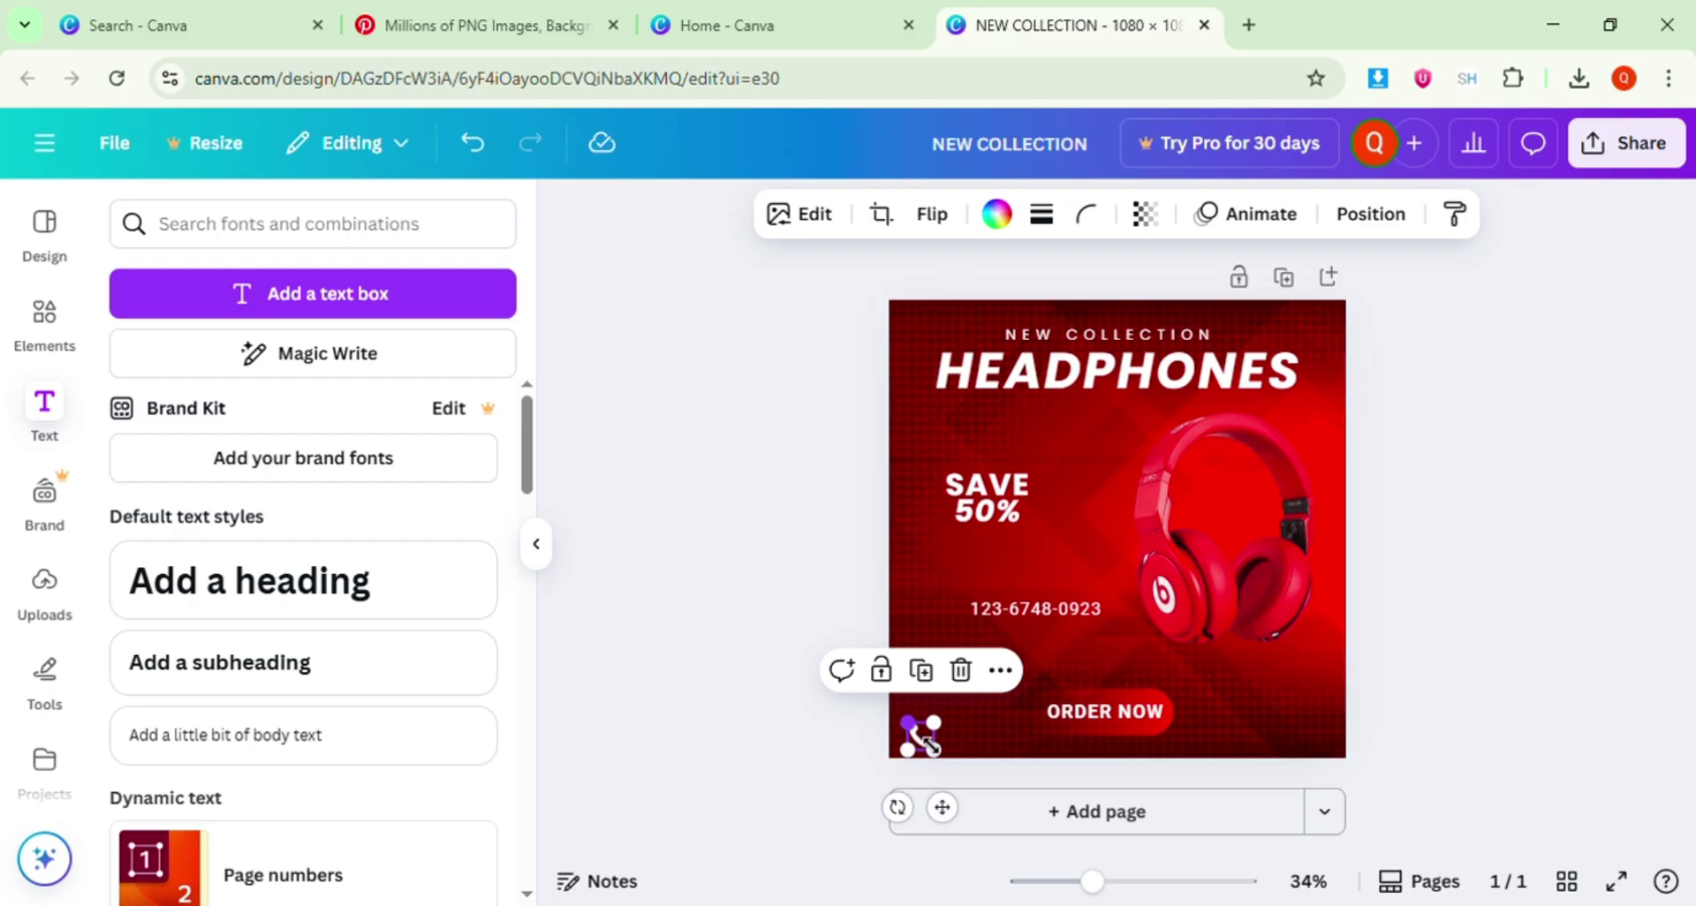
left_click_drag(942, 808, 945, 804)
left_click(814, 798)
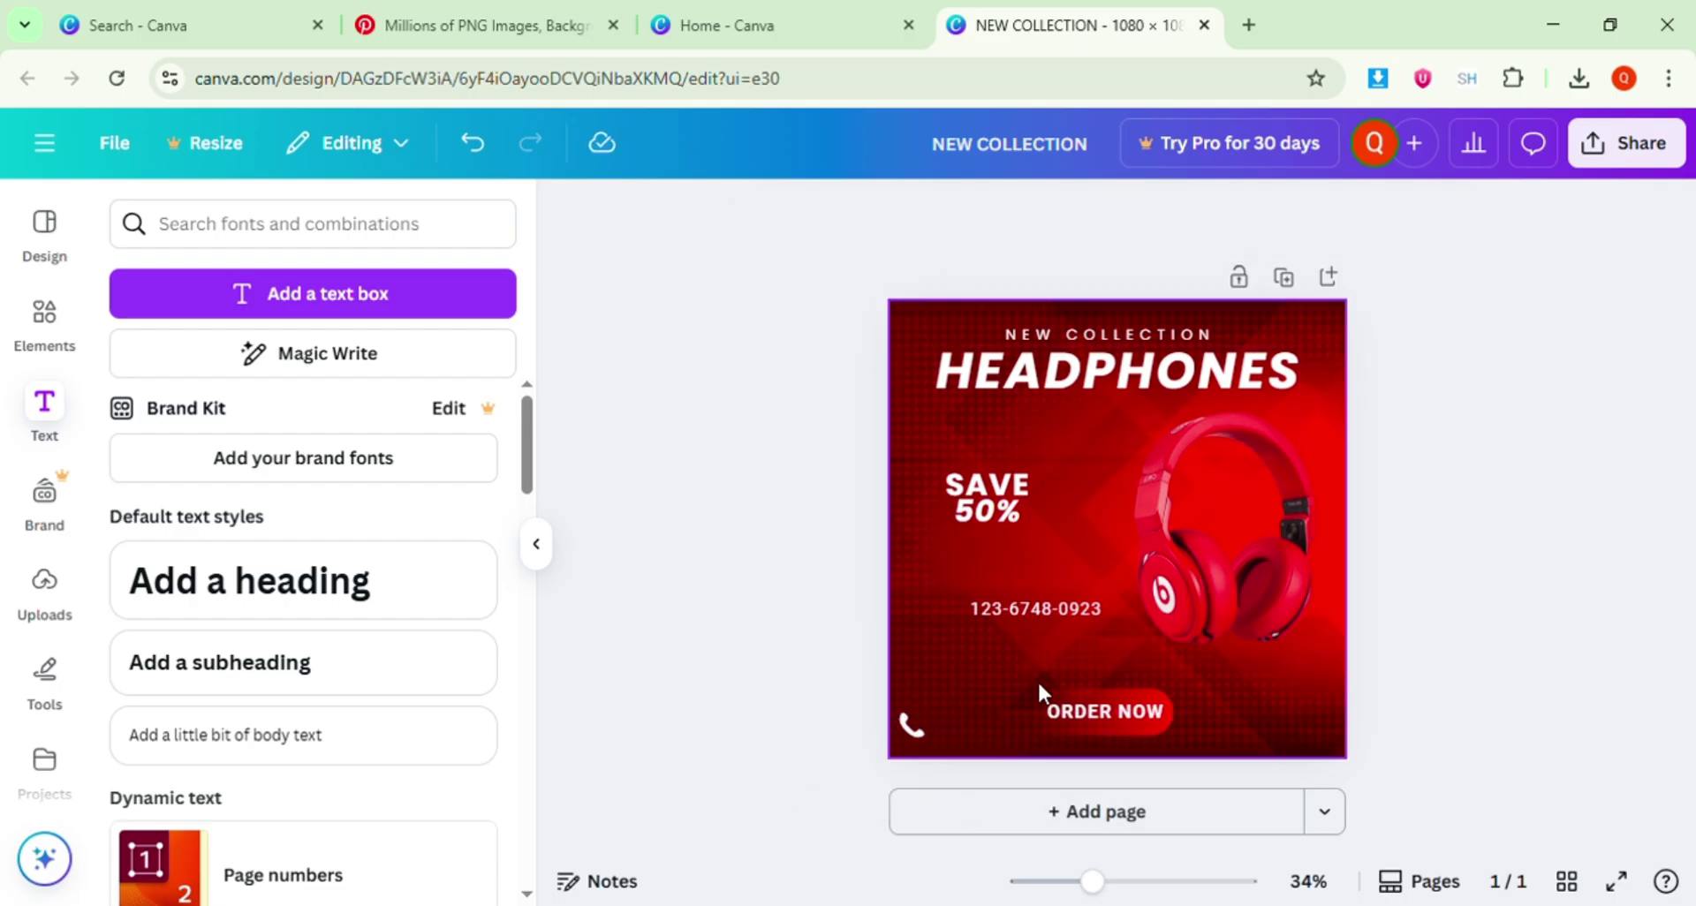
Move the ORDER NOW text and its red bar up onto the headphones, clearing the bottom of the design.
left_click(1155, 694)
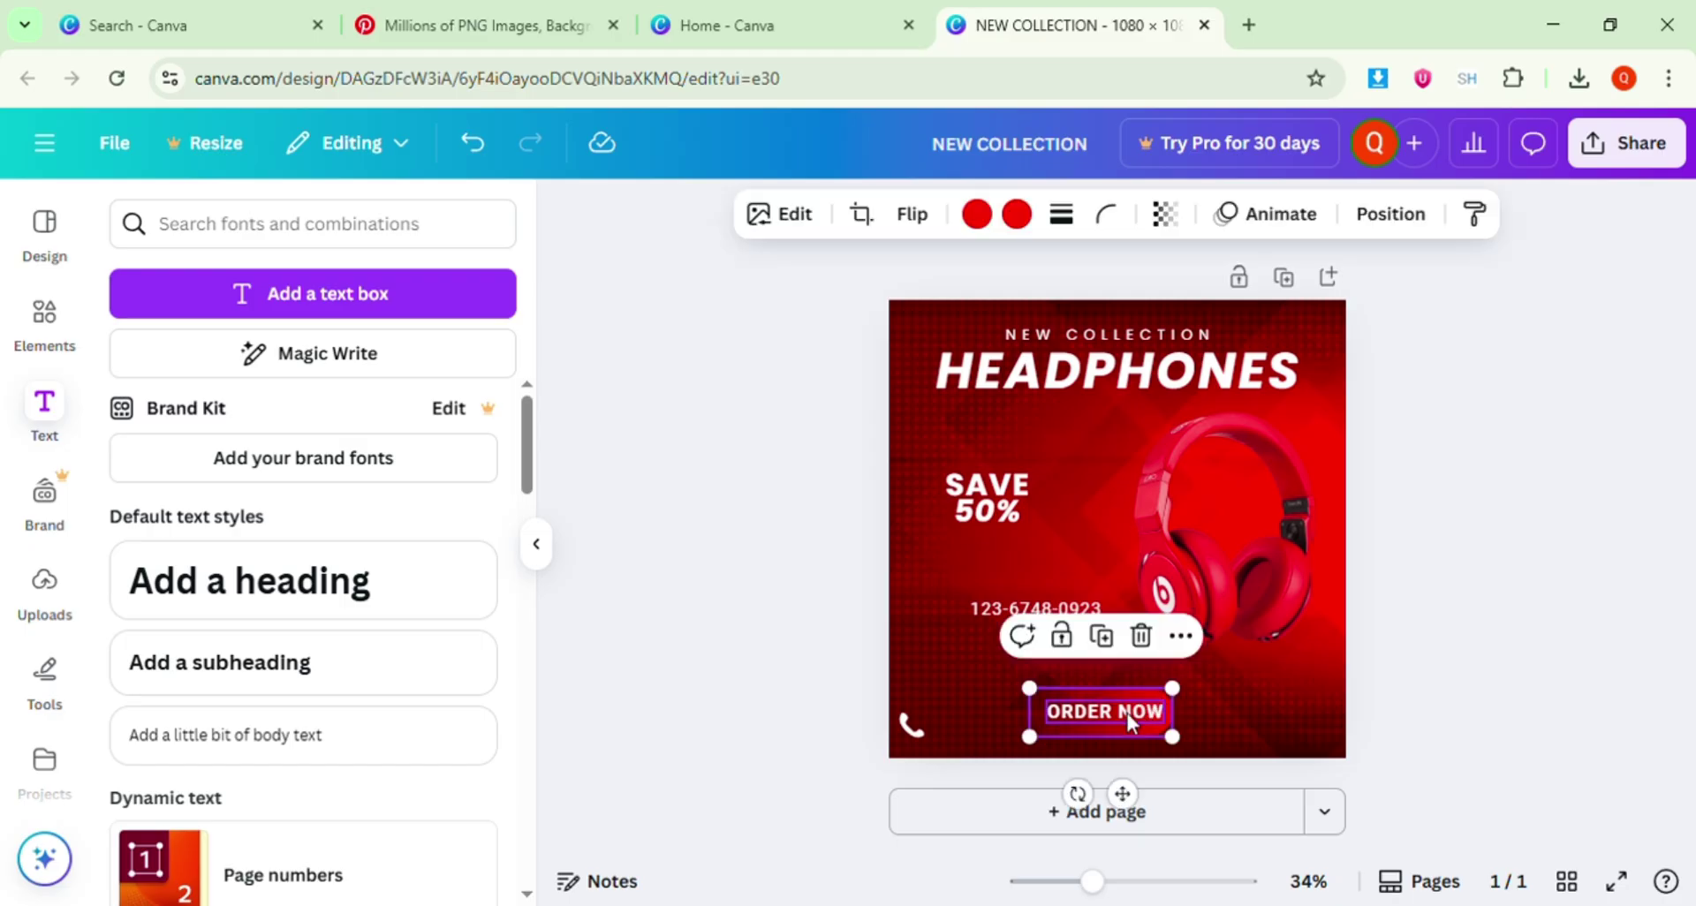
left_click_drag(1085, 714, 1204, 592)
Shrink the phone number to size 26.9, place it just beside the call icon and nudge the icon into line with it.
left_click(1023, 615)
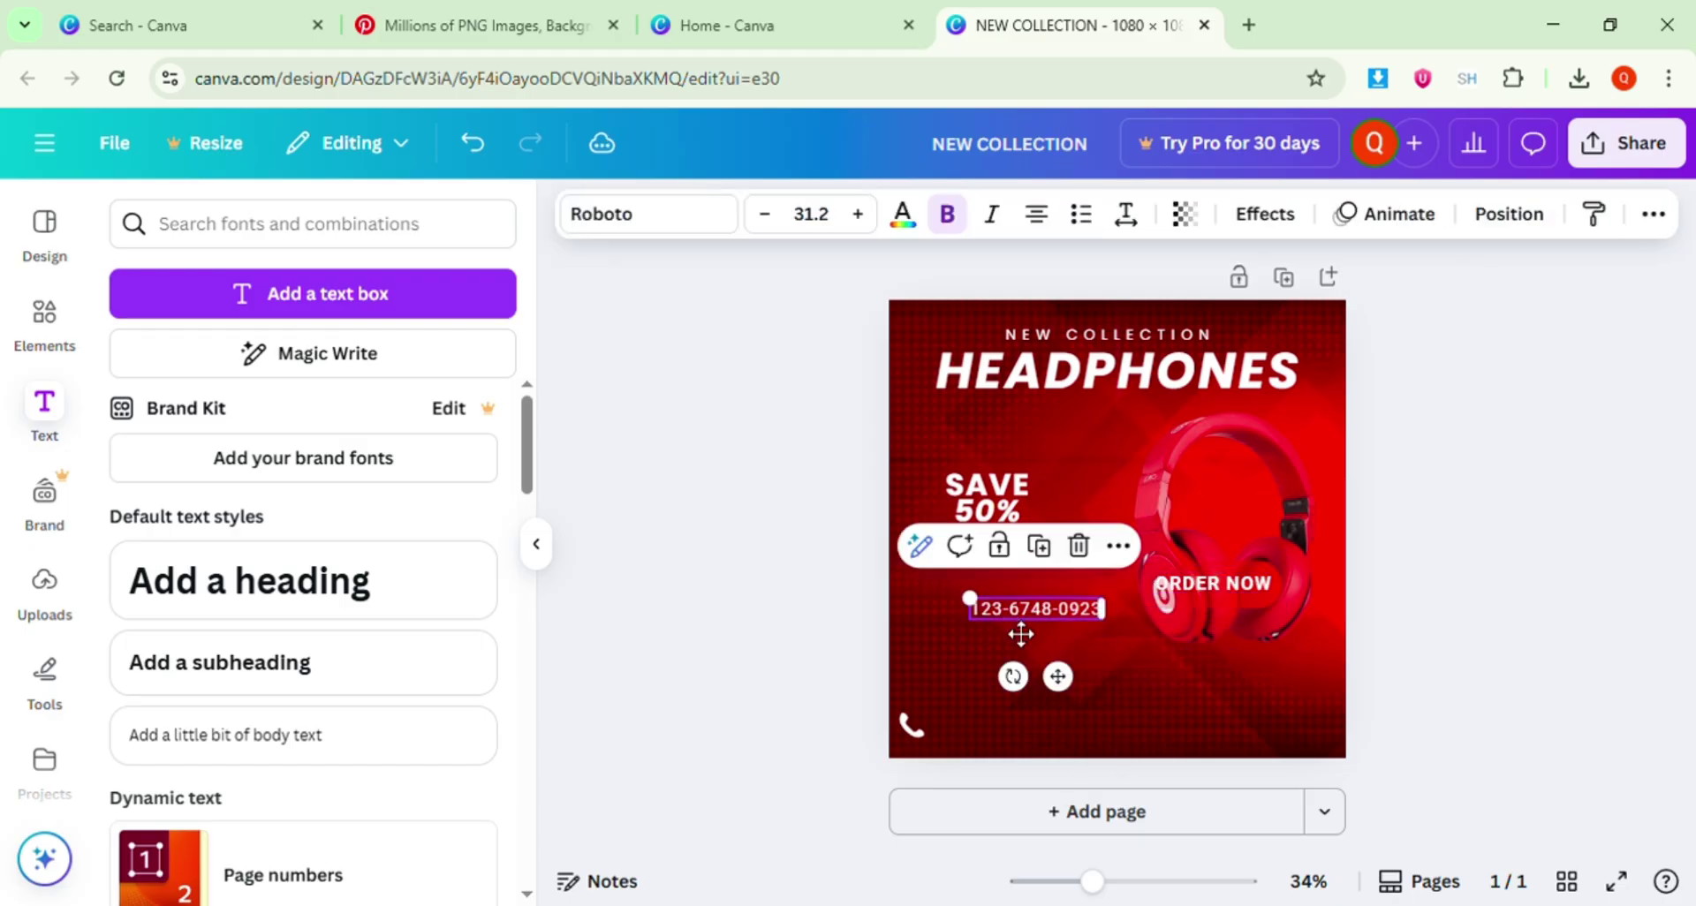
left_click_drag(1023, 618, 967, 742)
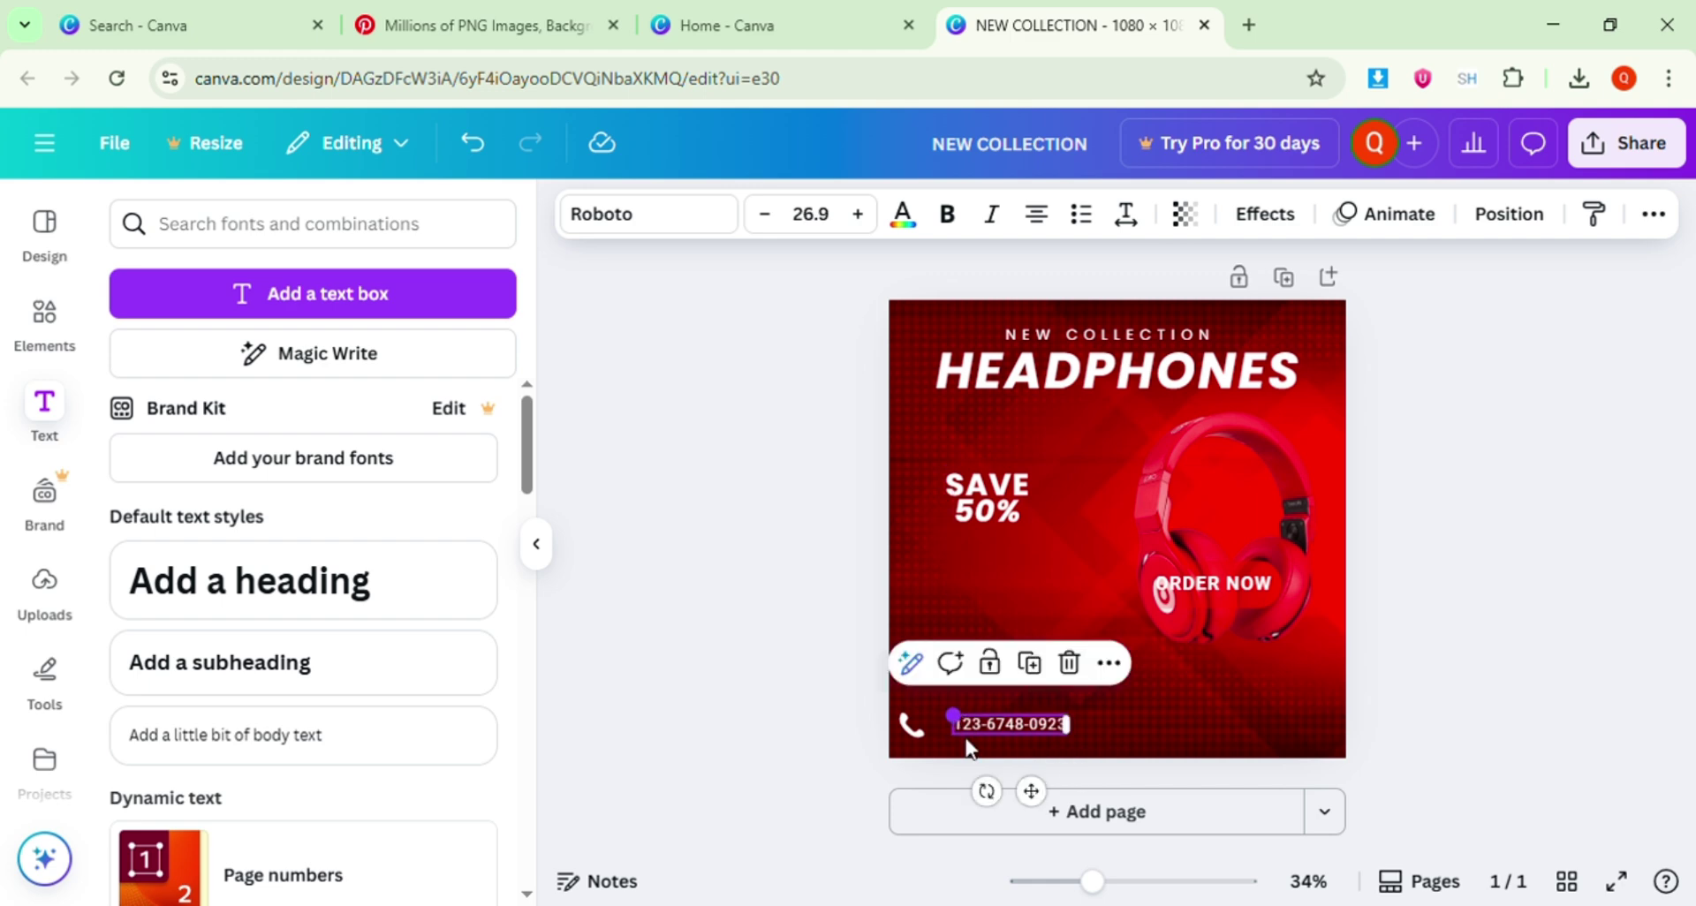
left_click_drag(1039, 811, 1018, 819)
left_click(773, 758)
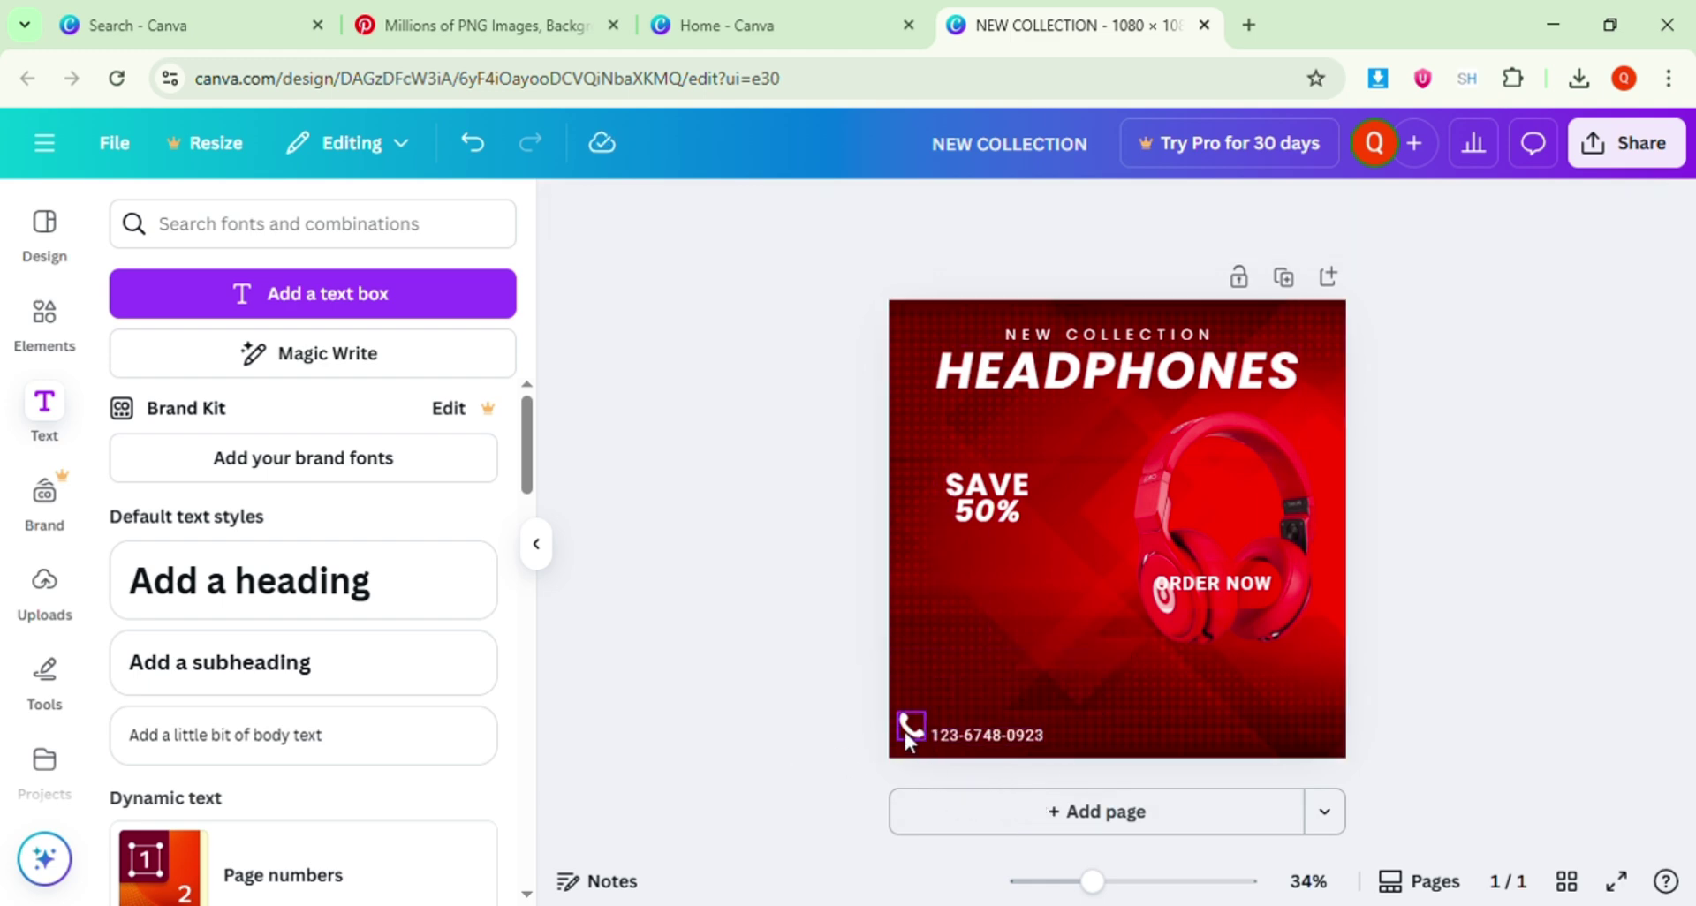
left_click(908, 726)
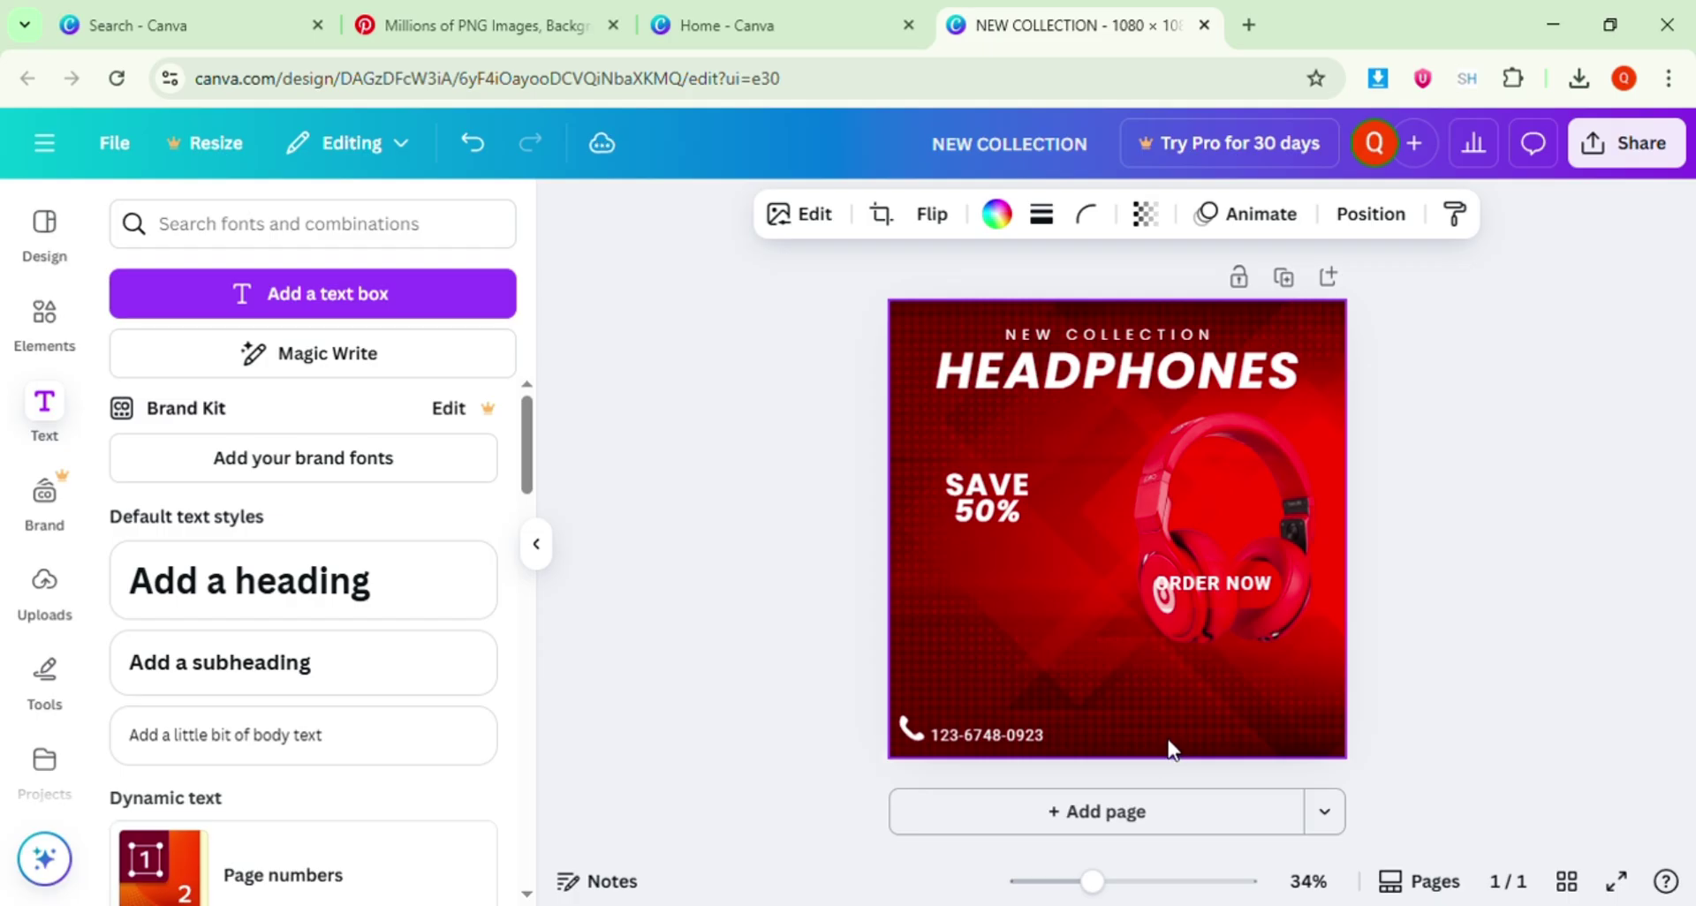
left_click(756, 734)
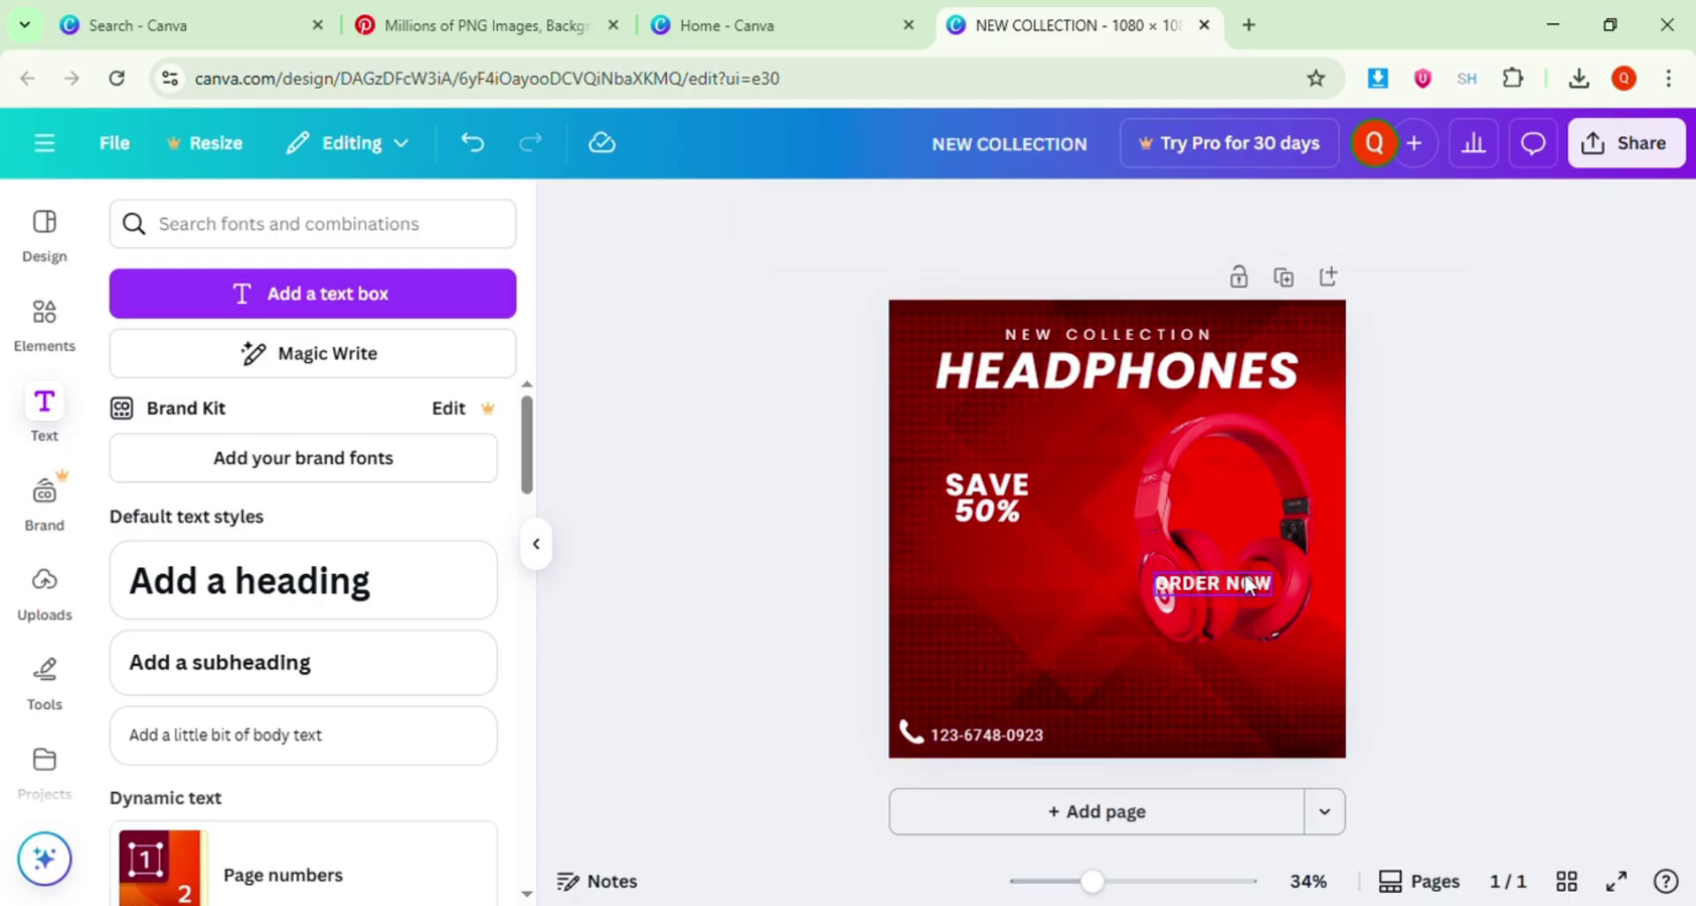
left_click_drag(975, 749, 1088, 671)
type("www.yourwebs")
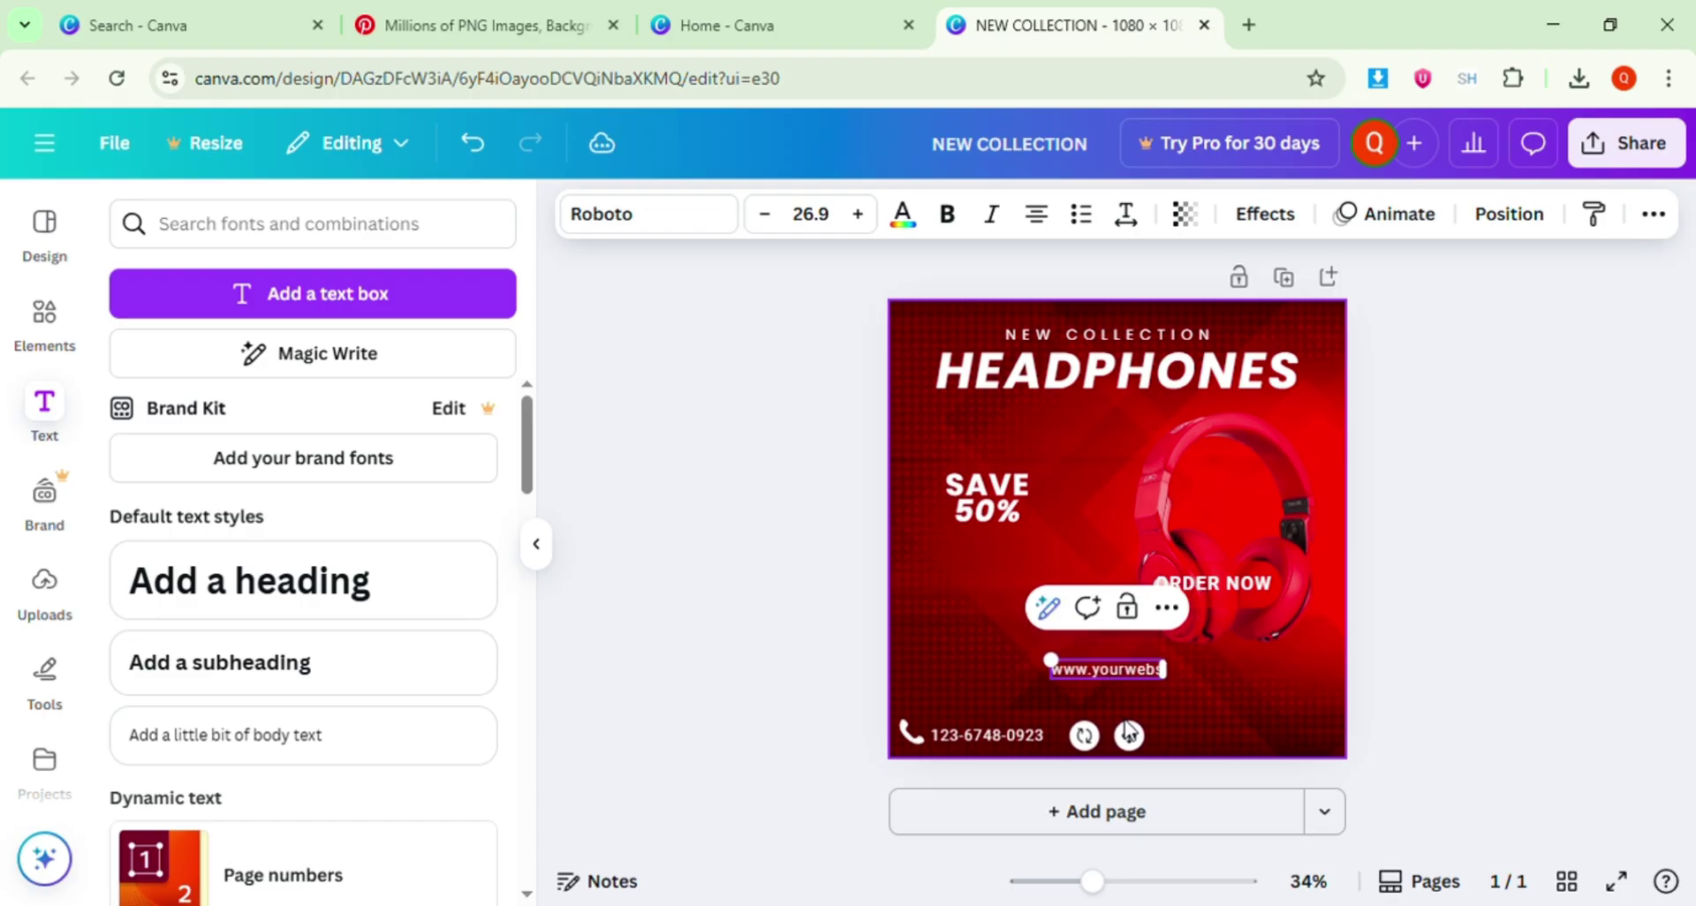
type("ite.com")
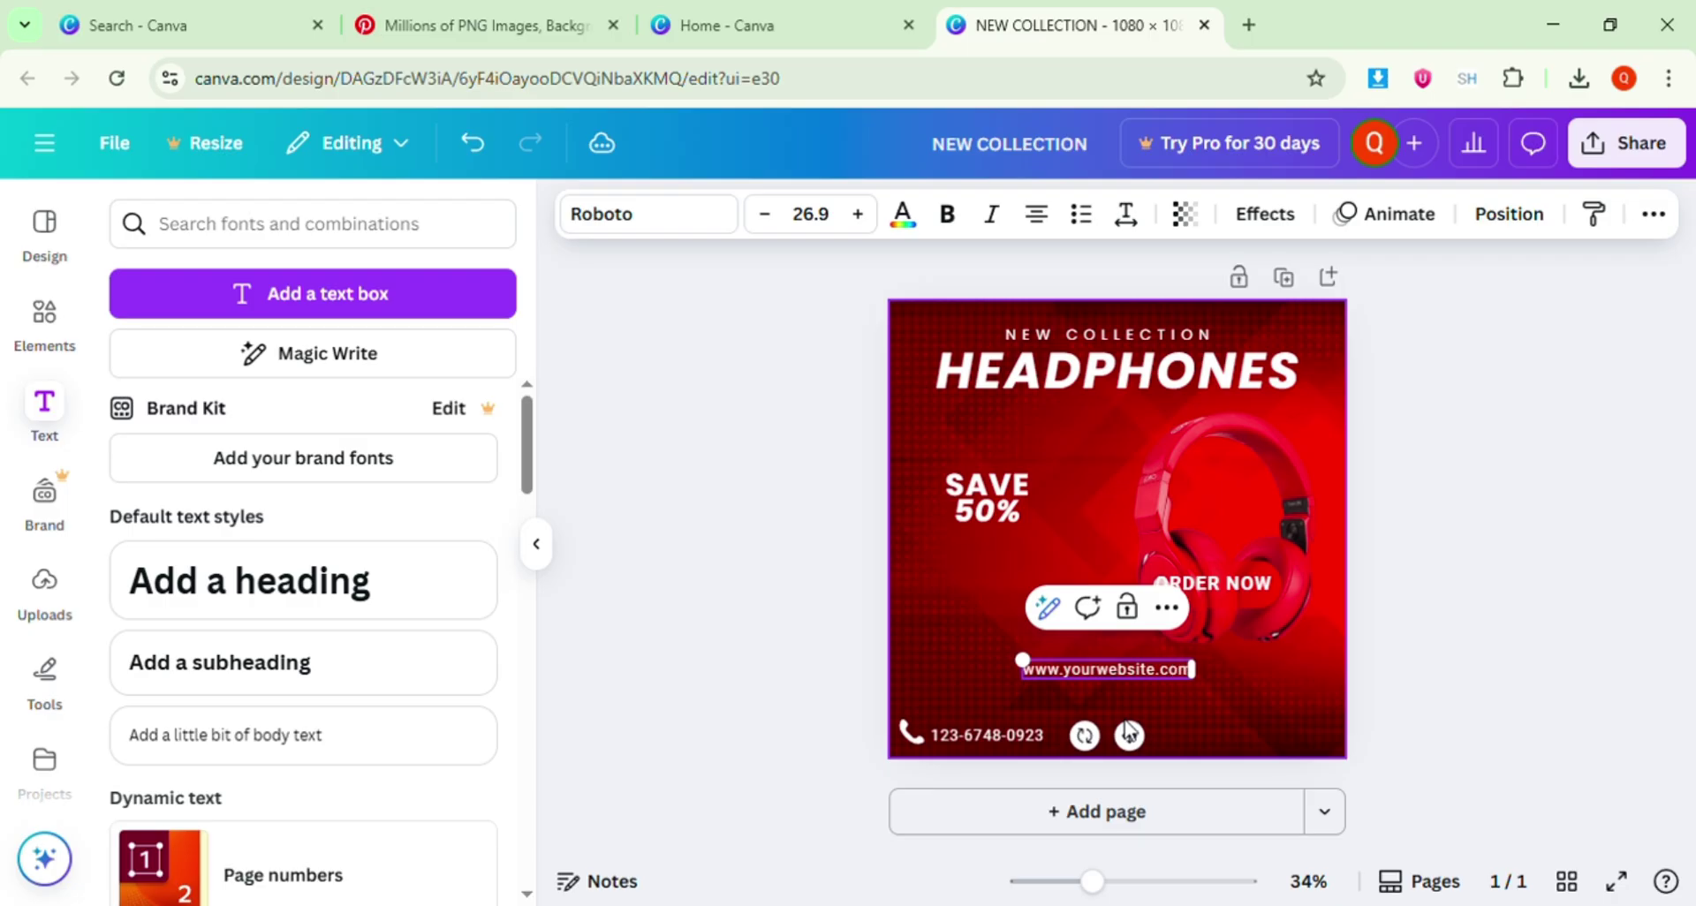
left_click(1478, 620)
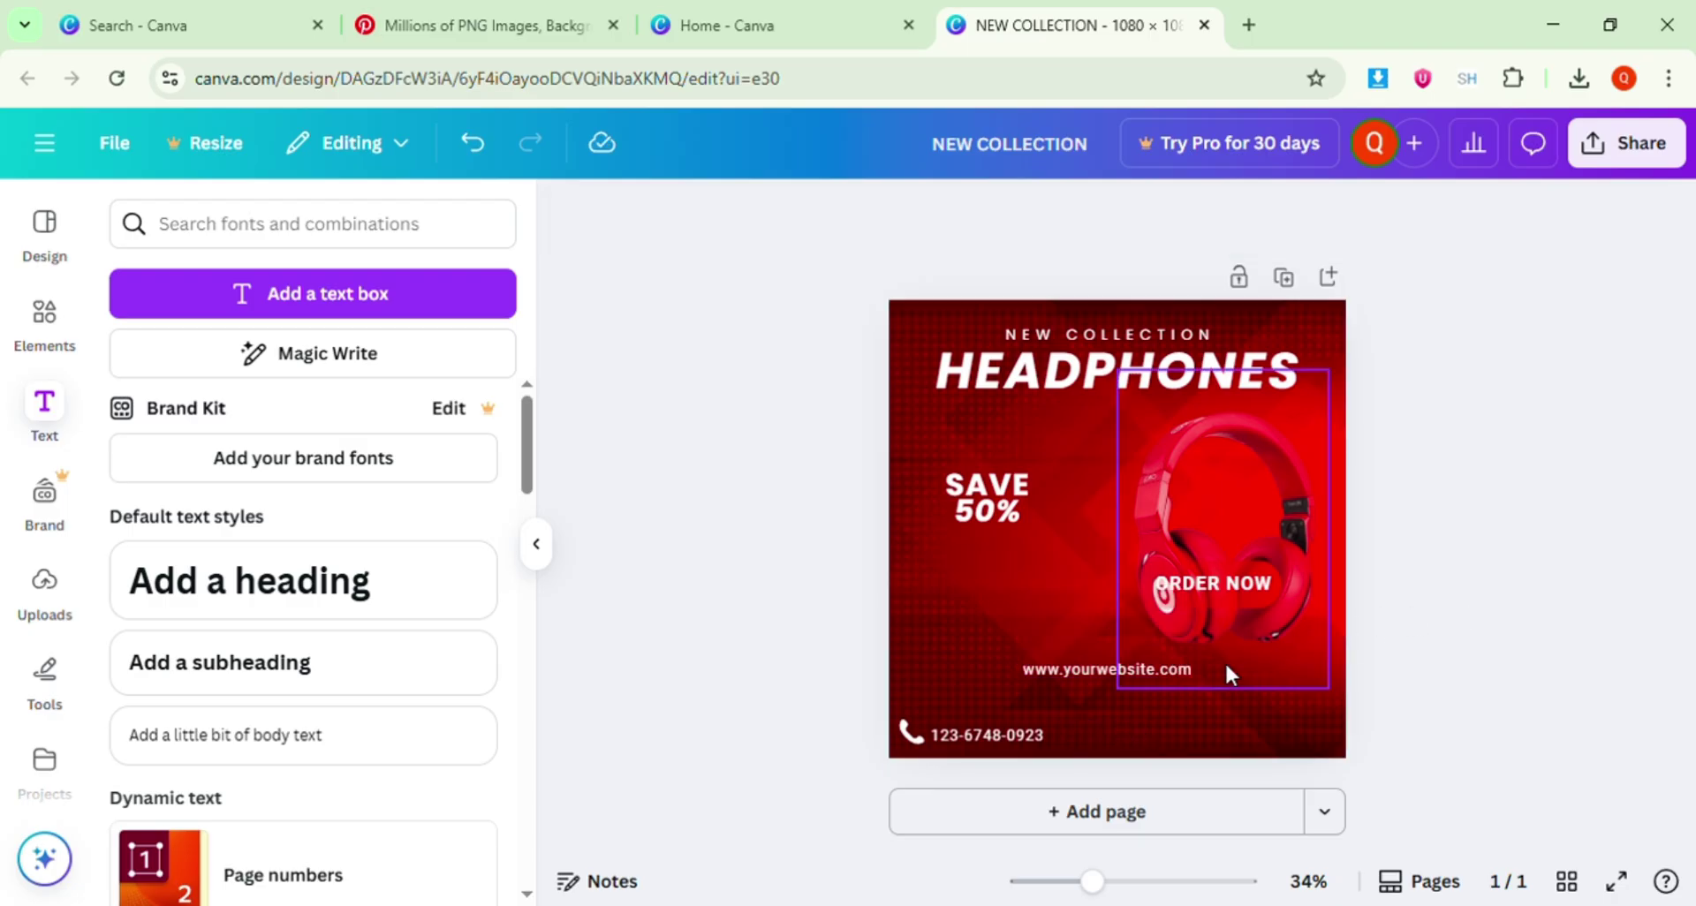
Move the website address to the lower-right corner of the design, level with the phone number.
left_click(1037, 669)
left_click_drag(1038, 669, 1059, 677)
left_click_drag(1111, 680, 1264, 748)
left_click(1442, 680)
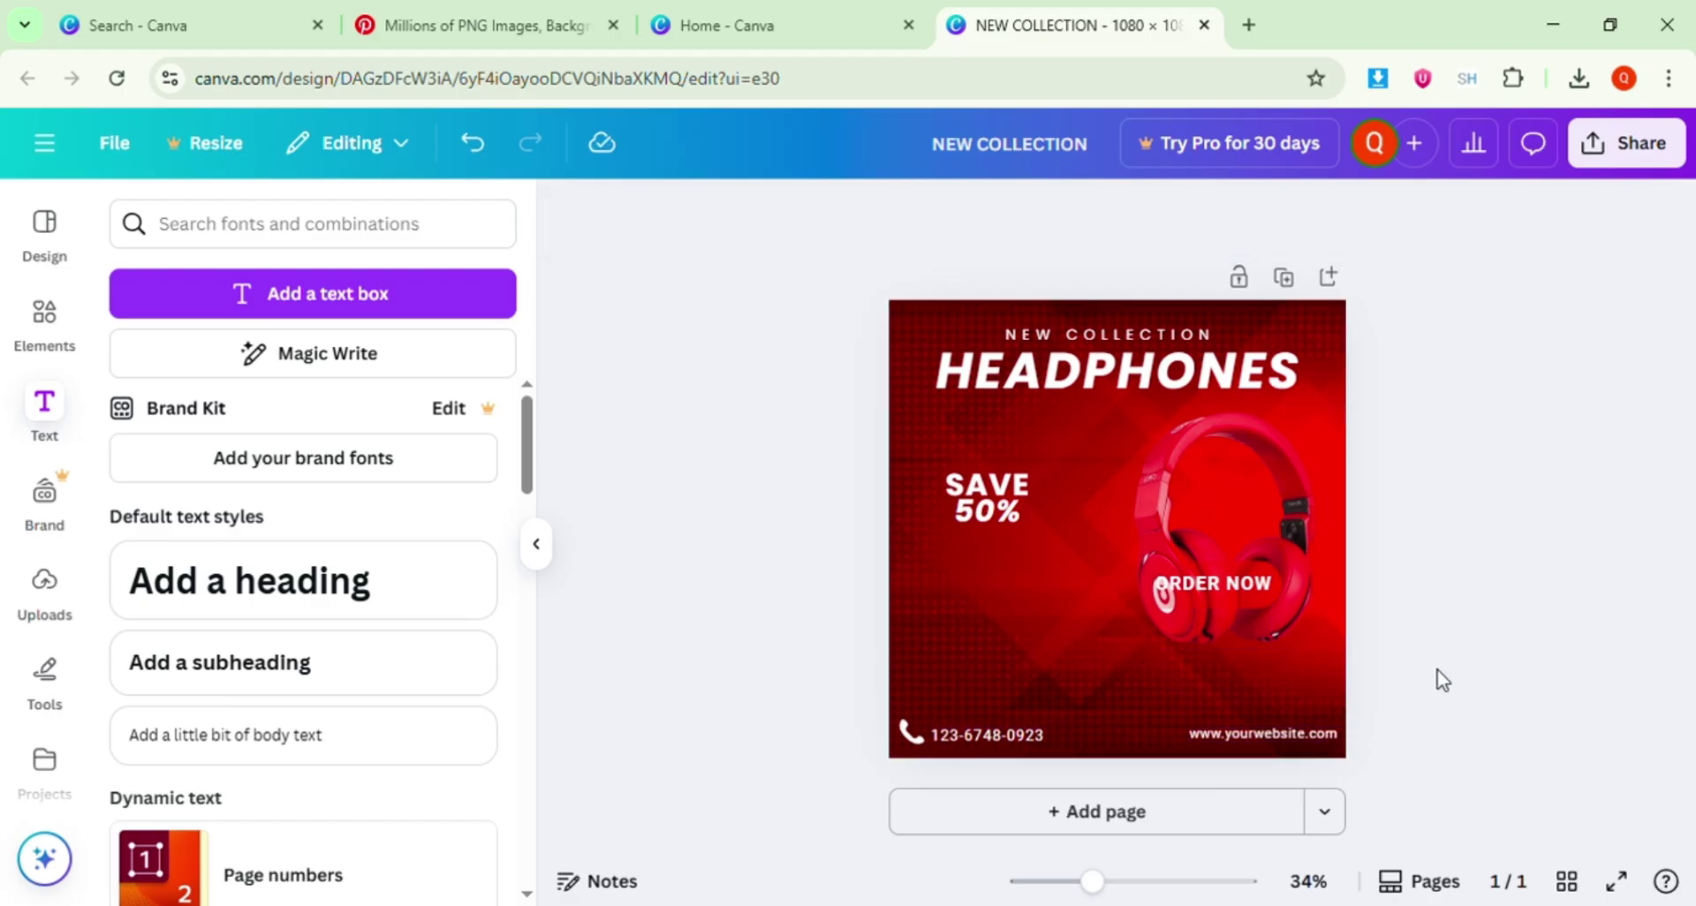
Align the phone number and the website address with each other along their middles.
left_click(1286, 734)
left_click(1038, 730, "shift")
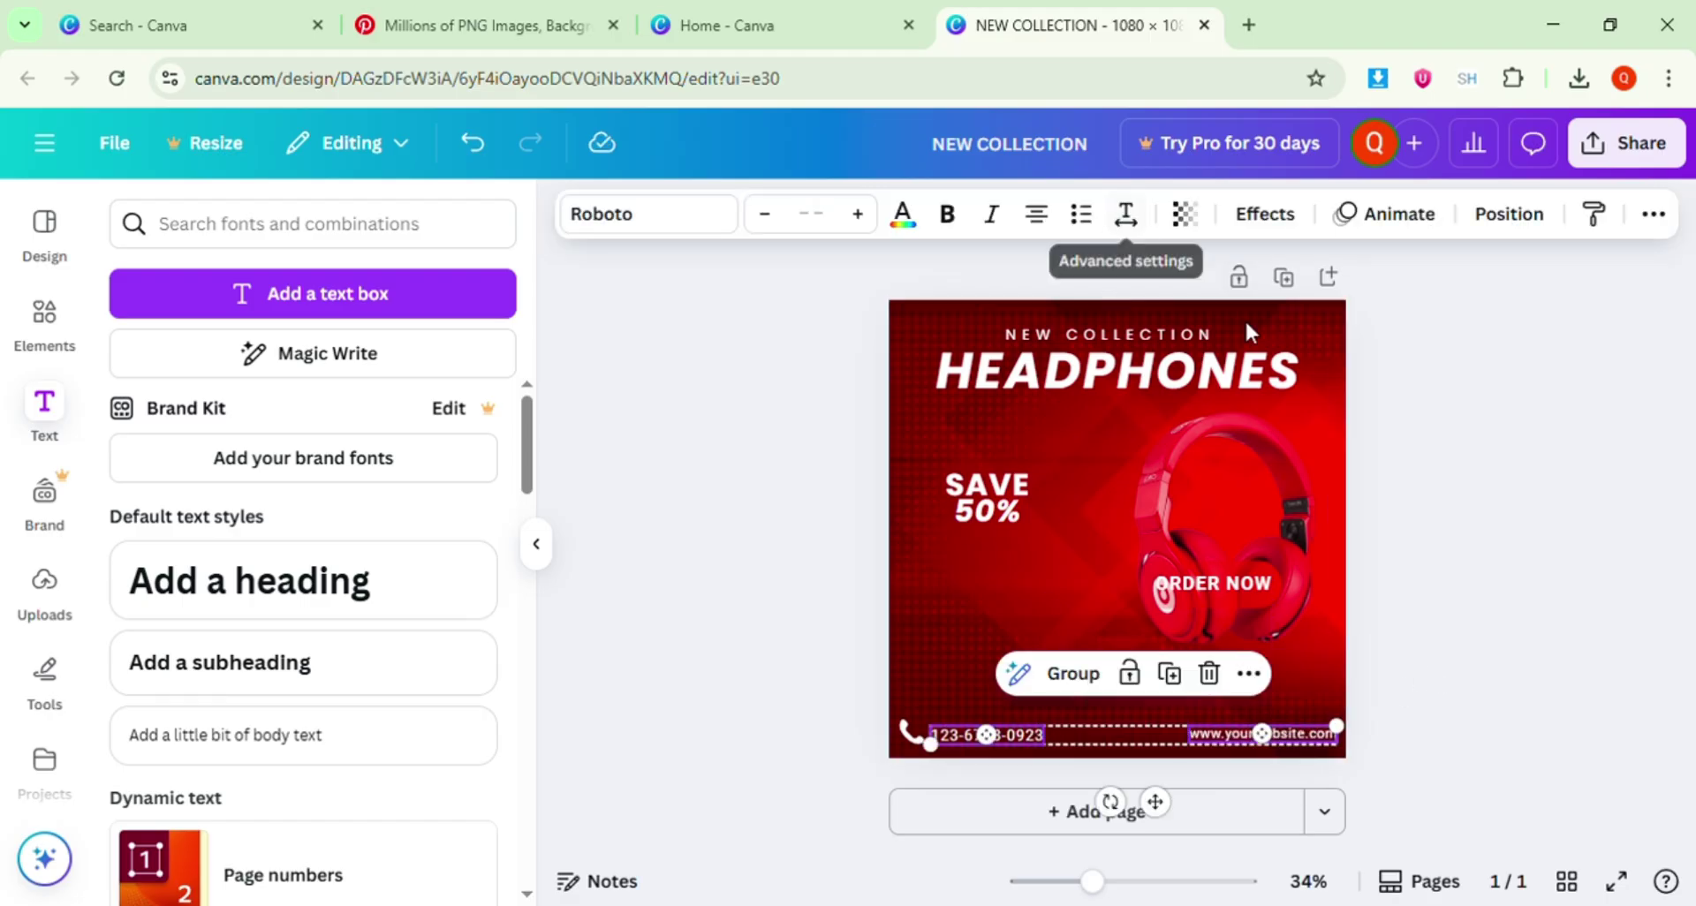
left_click(1261, 679)
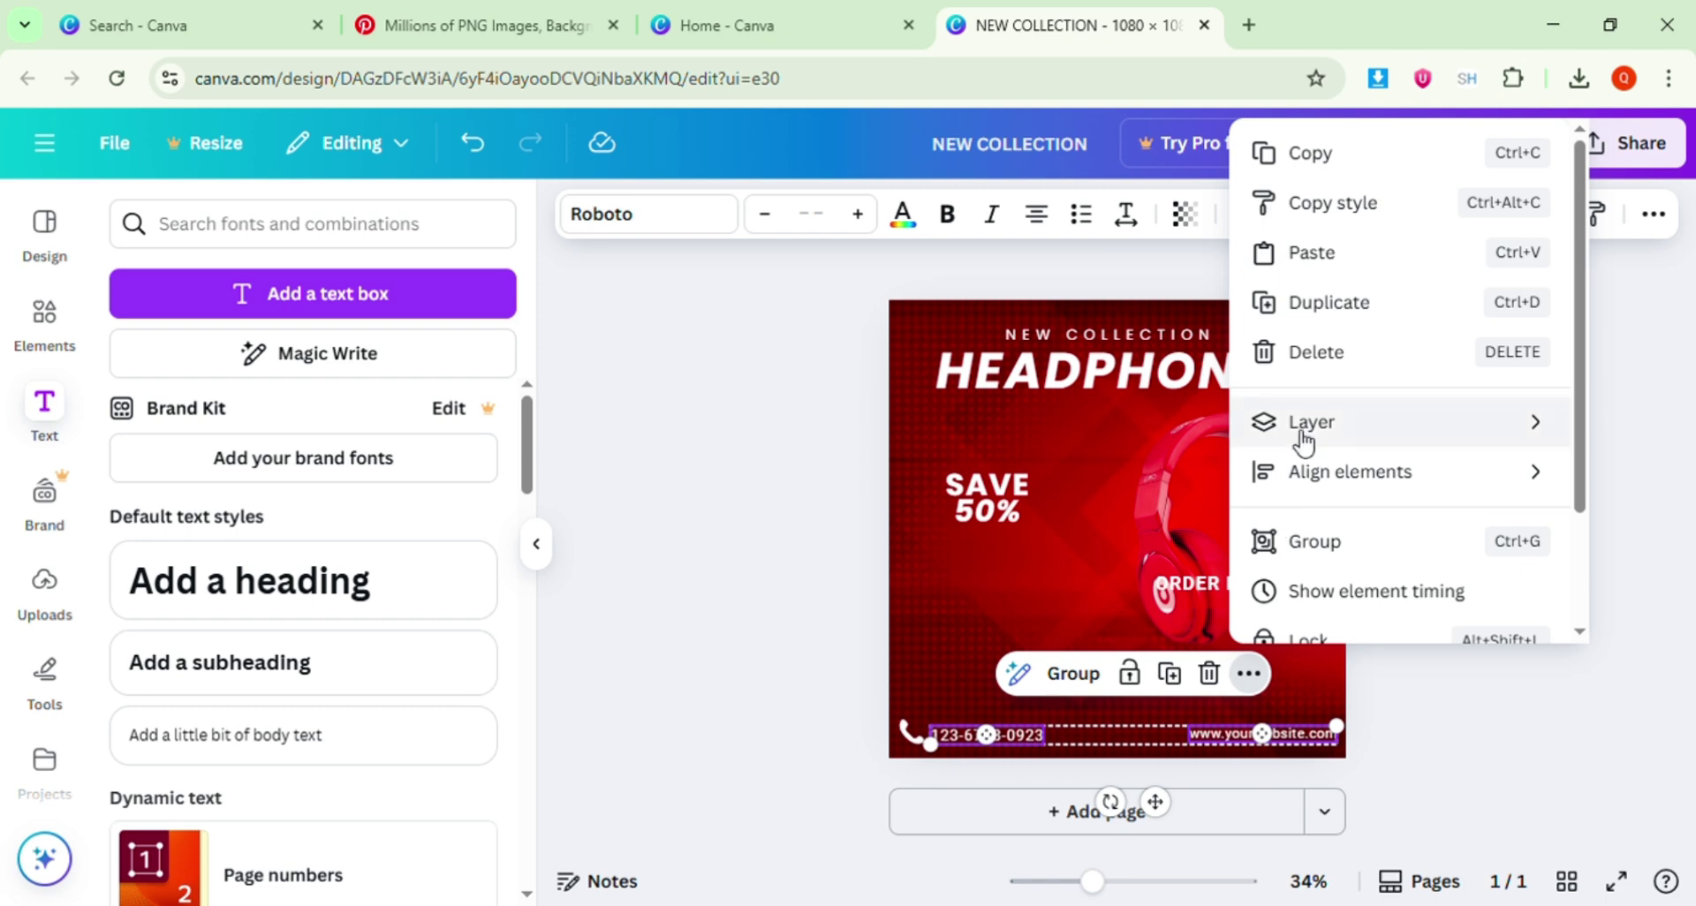
mouse_move(1297, 439)
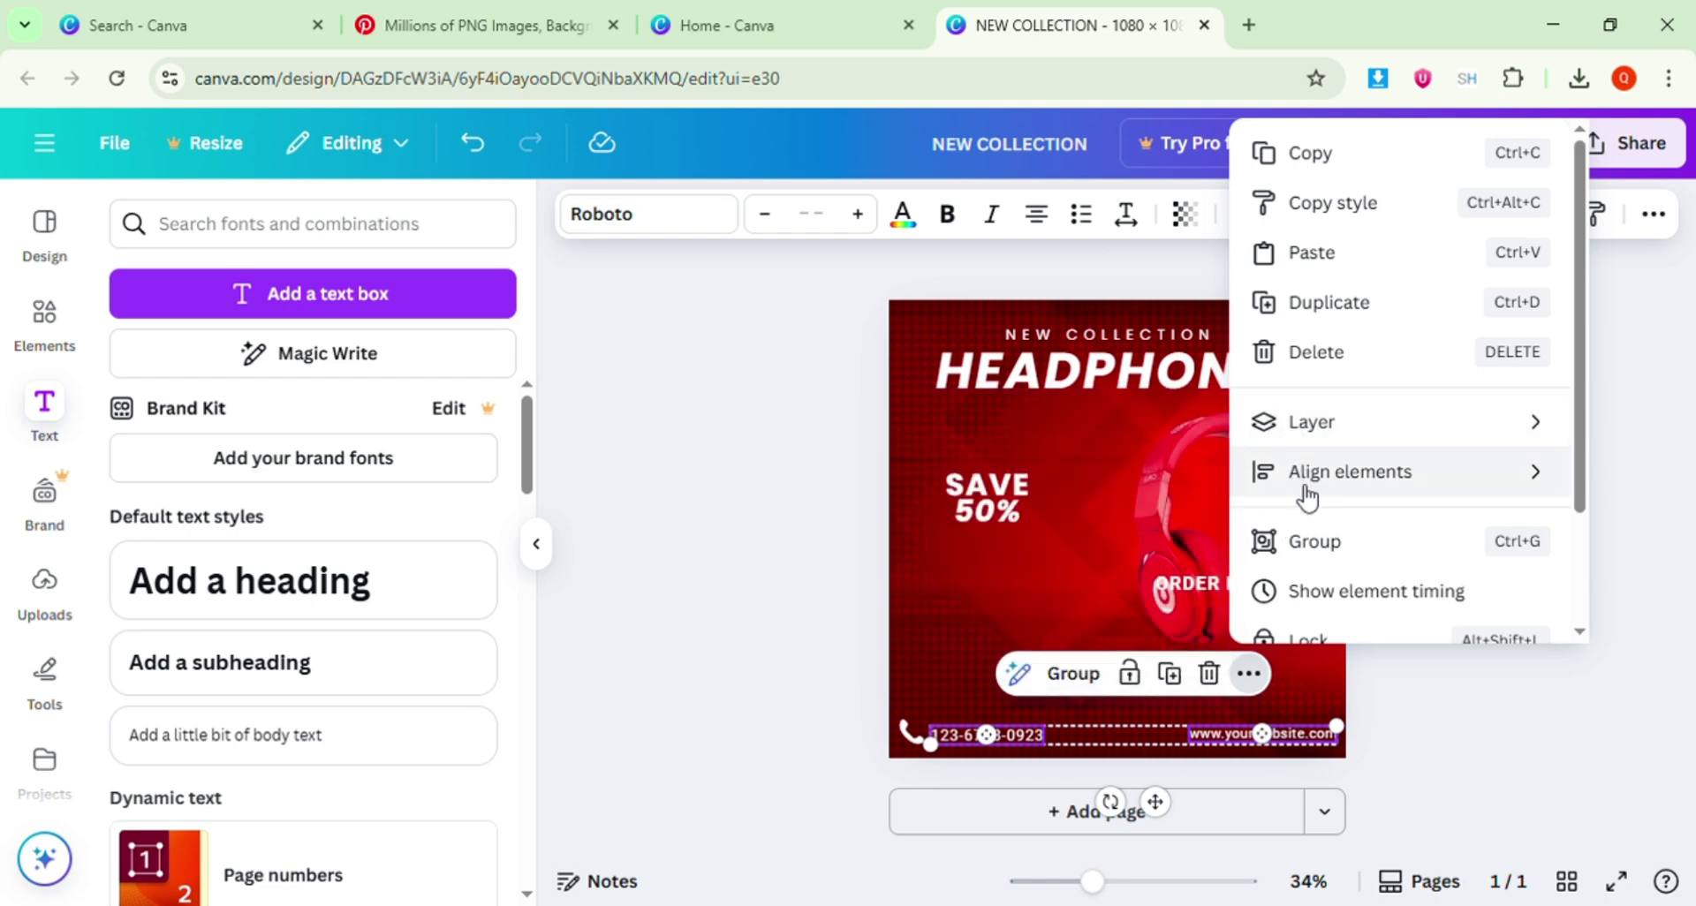
mouse_move(1303, 491)
left_click(1142, 542)
key("ctrl+z")
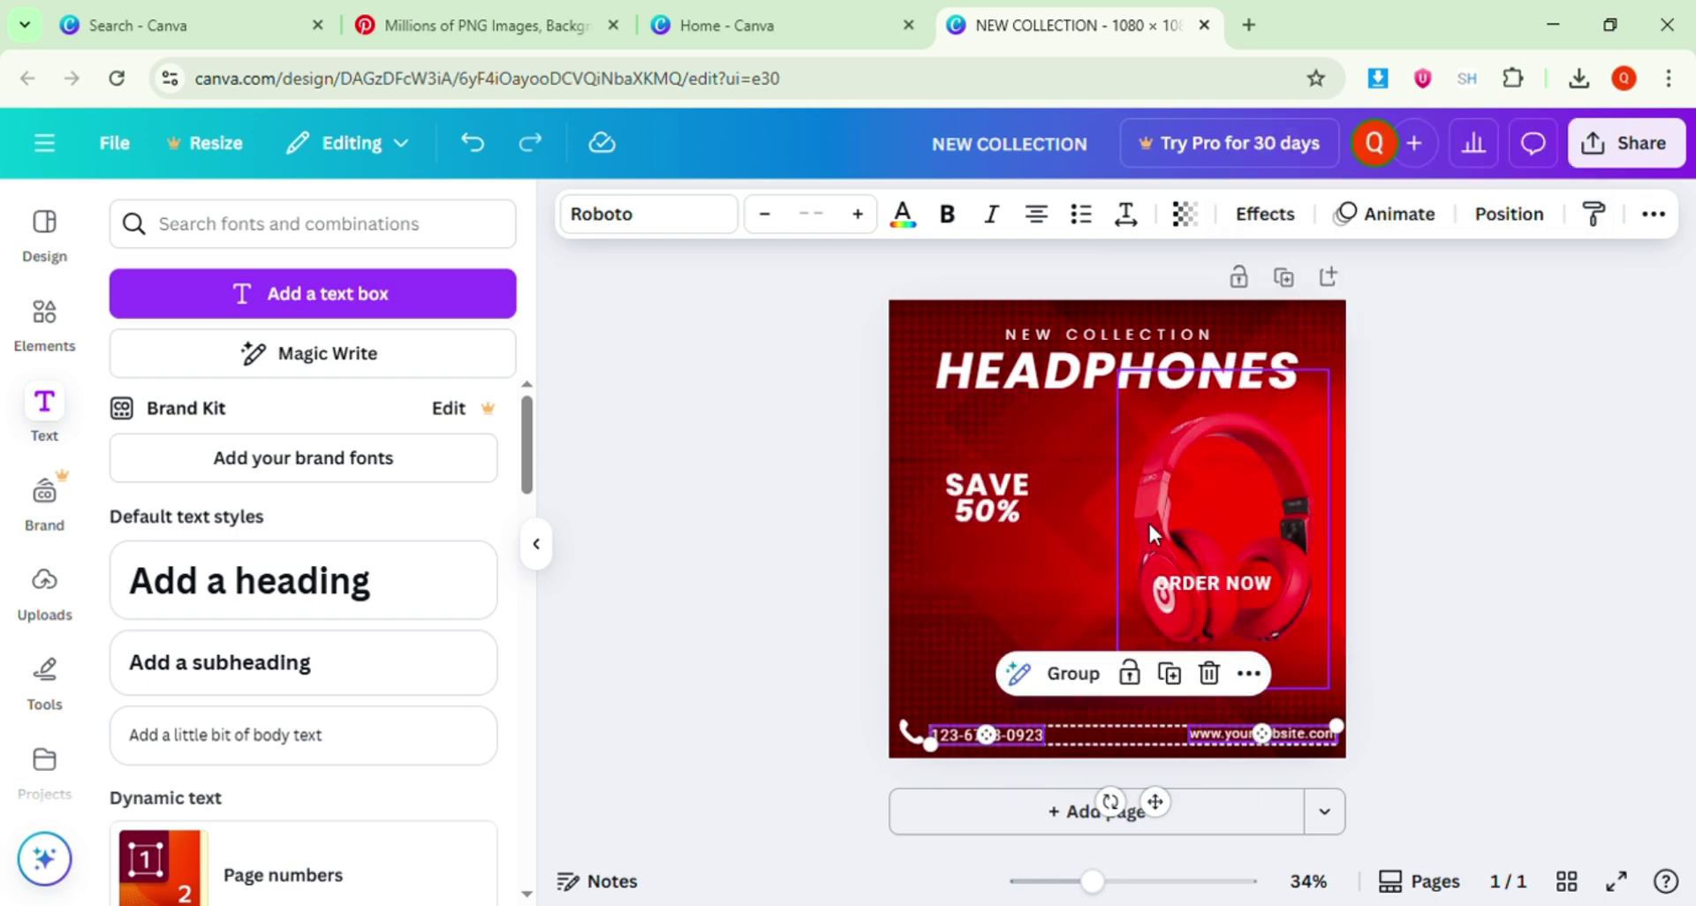
left_click(1248, 674)
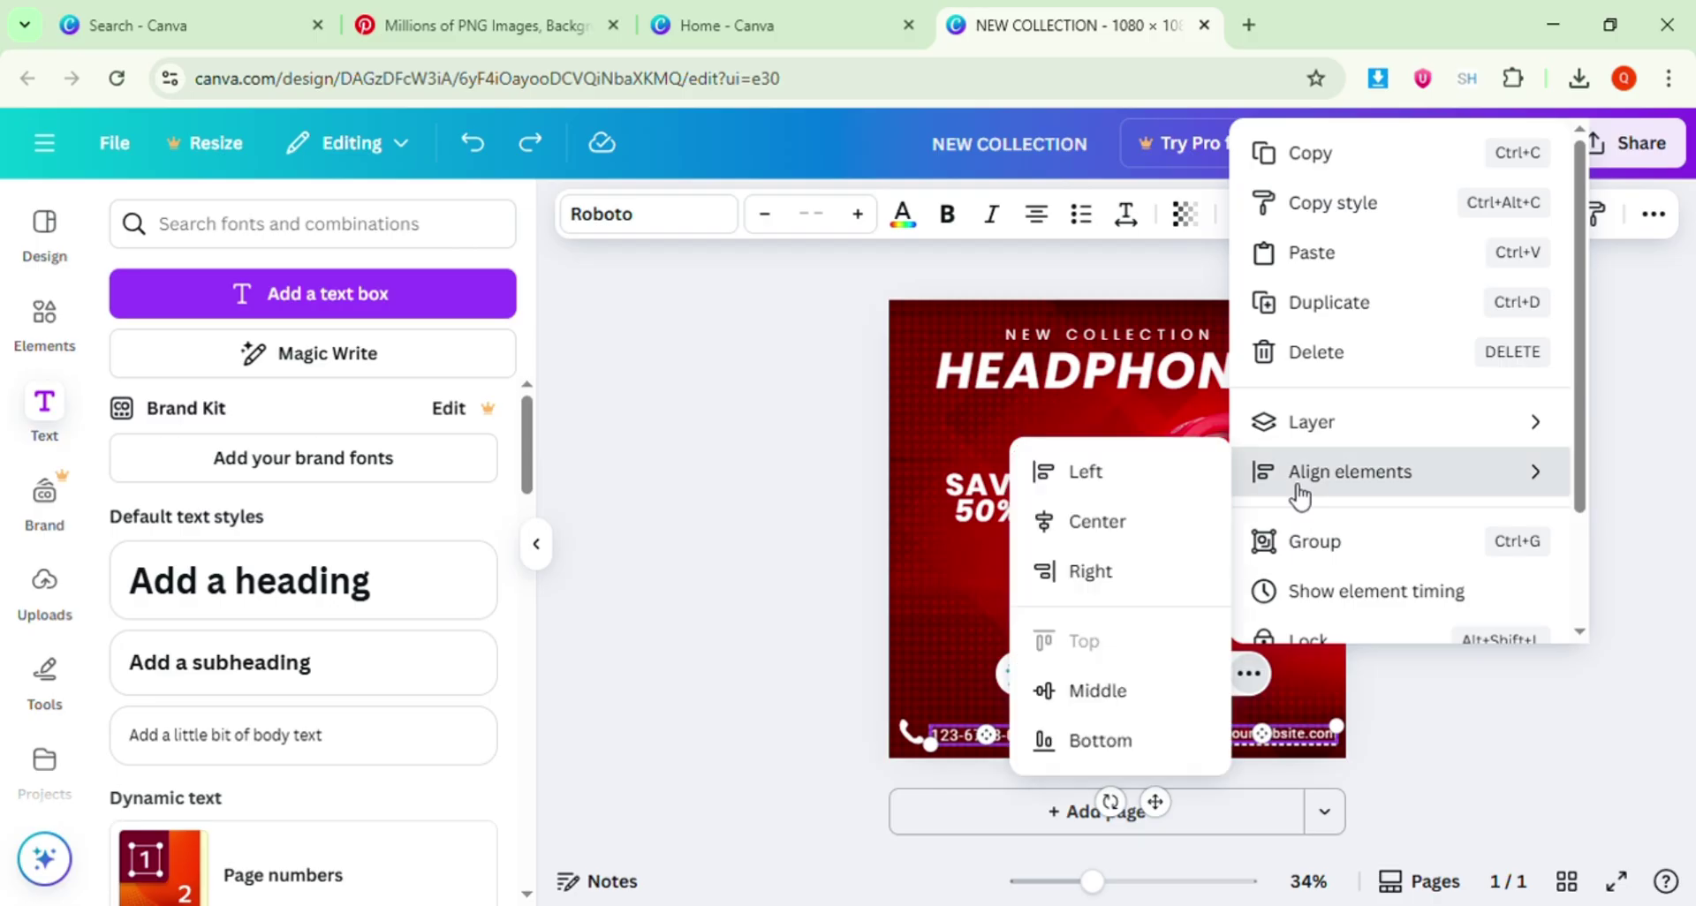
mouse_move(1334, 498)
left_click(1102, 698)
left_click(1432, 606)
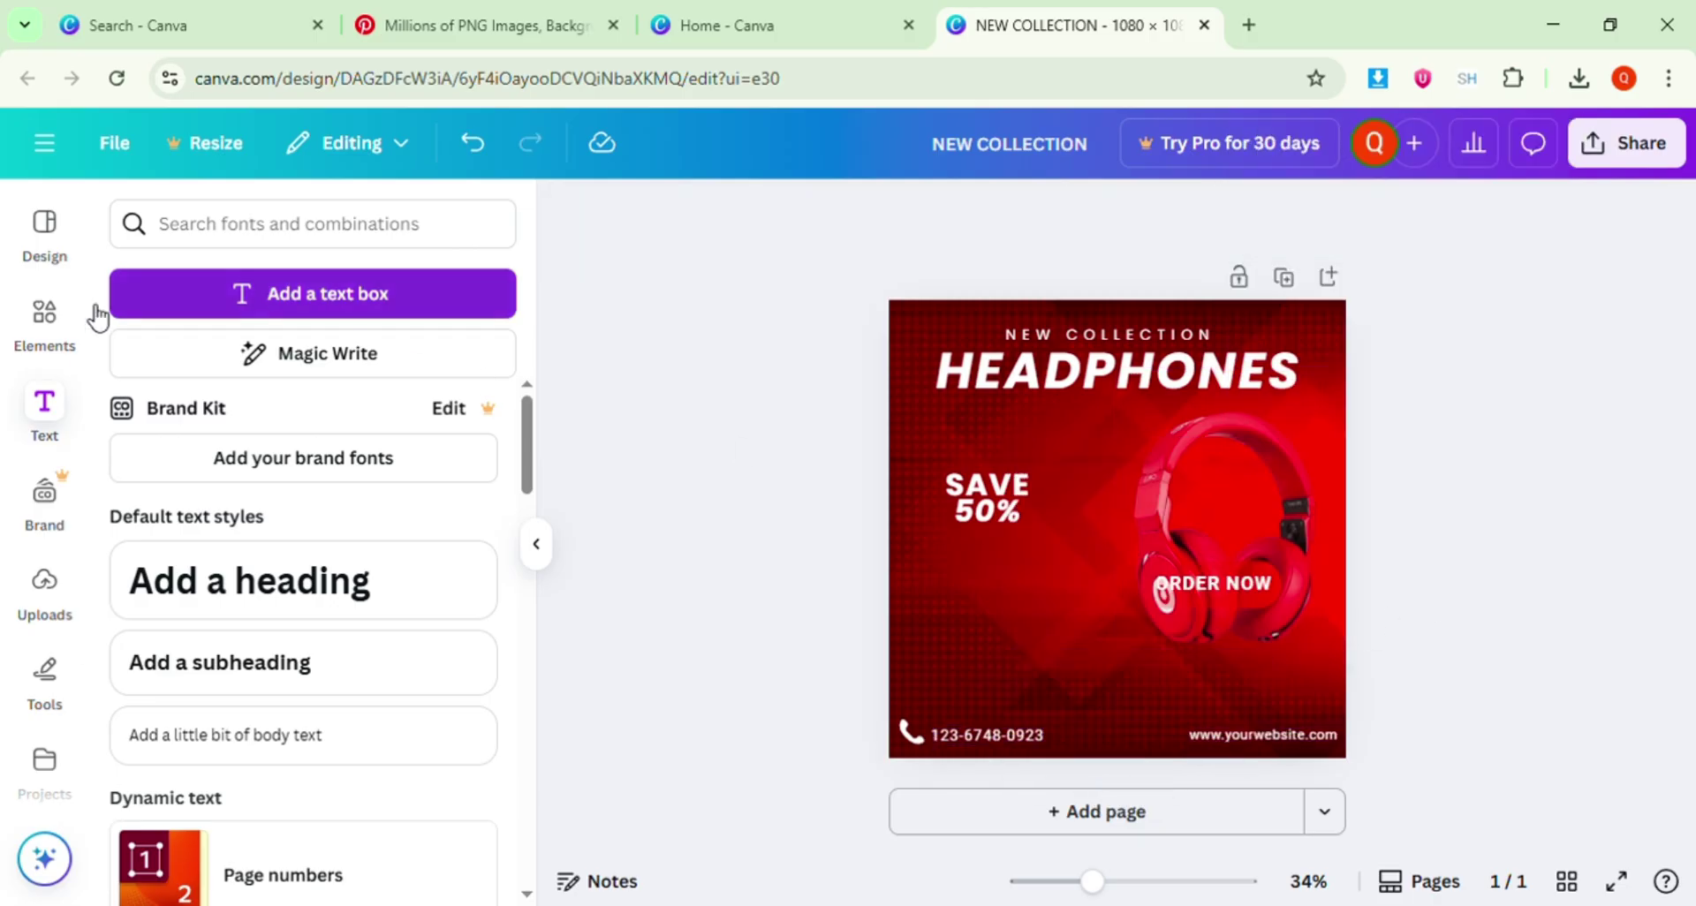
Search the elements for website icon and add the plain black globe grid graphic without an outer ring to the design.
left_click(84, 311)
left_click(275, 232)
key("ctrl+a")
key("BackSpace")
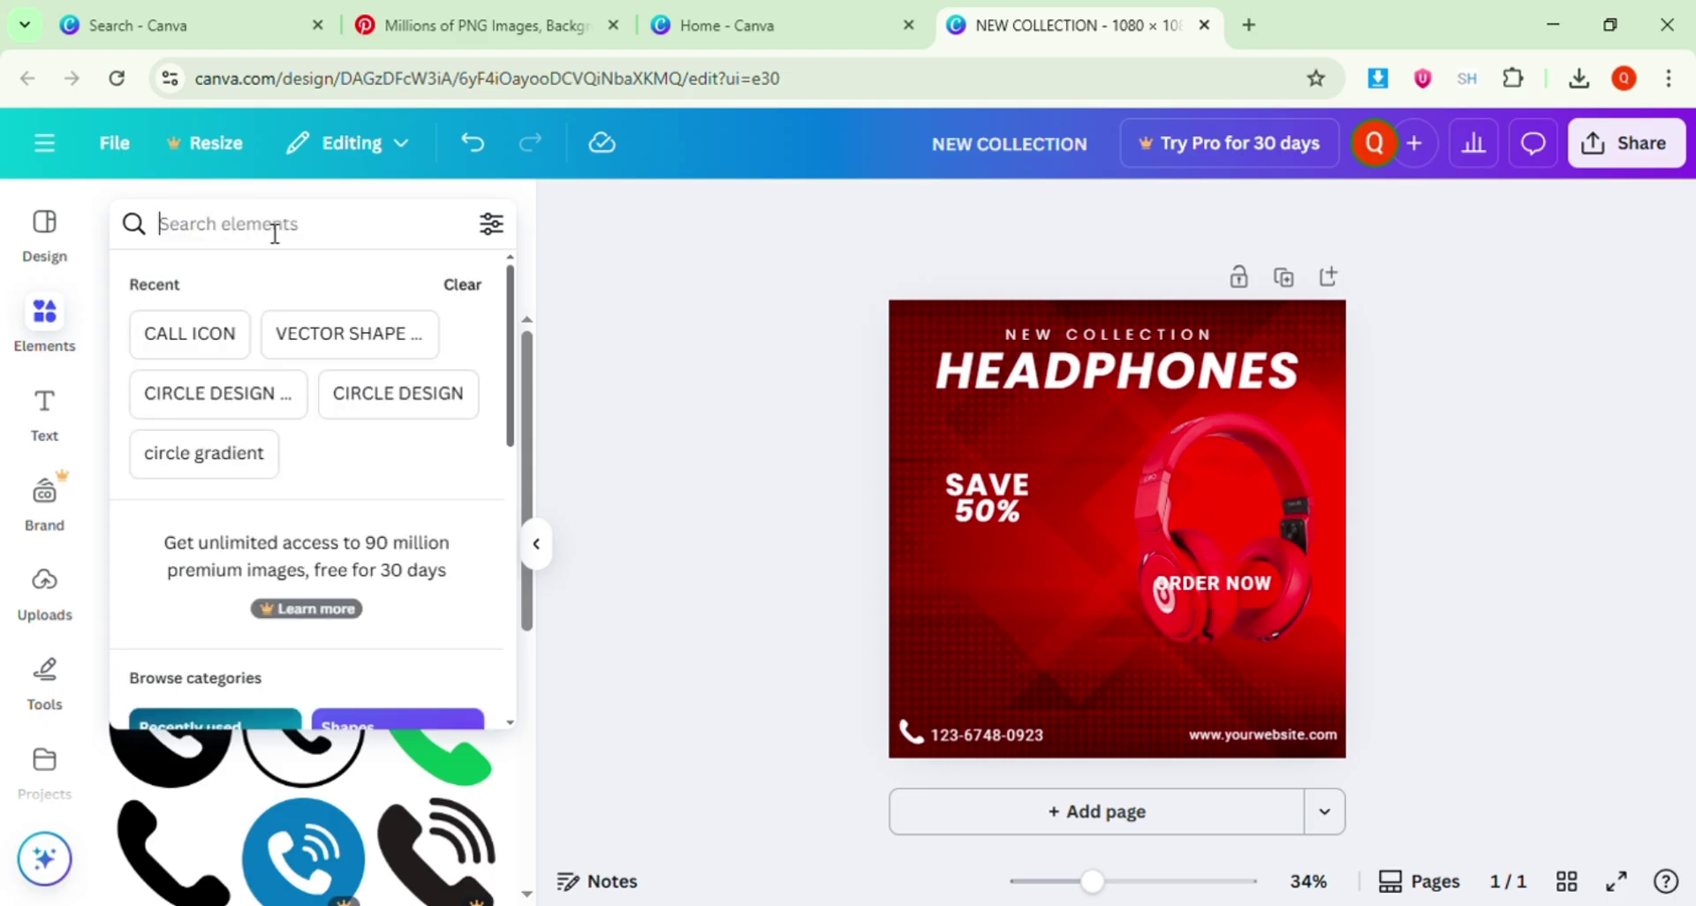
type("website icon")
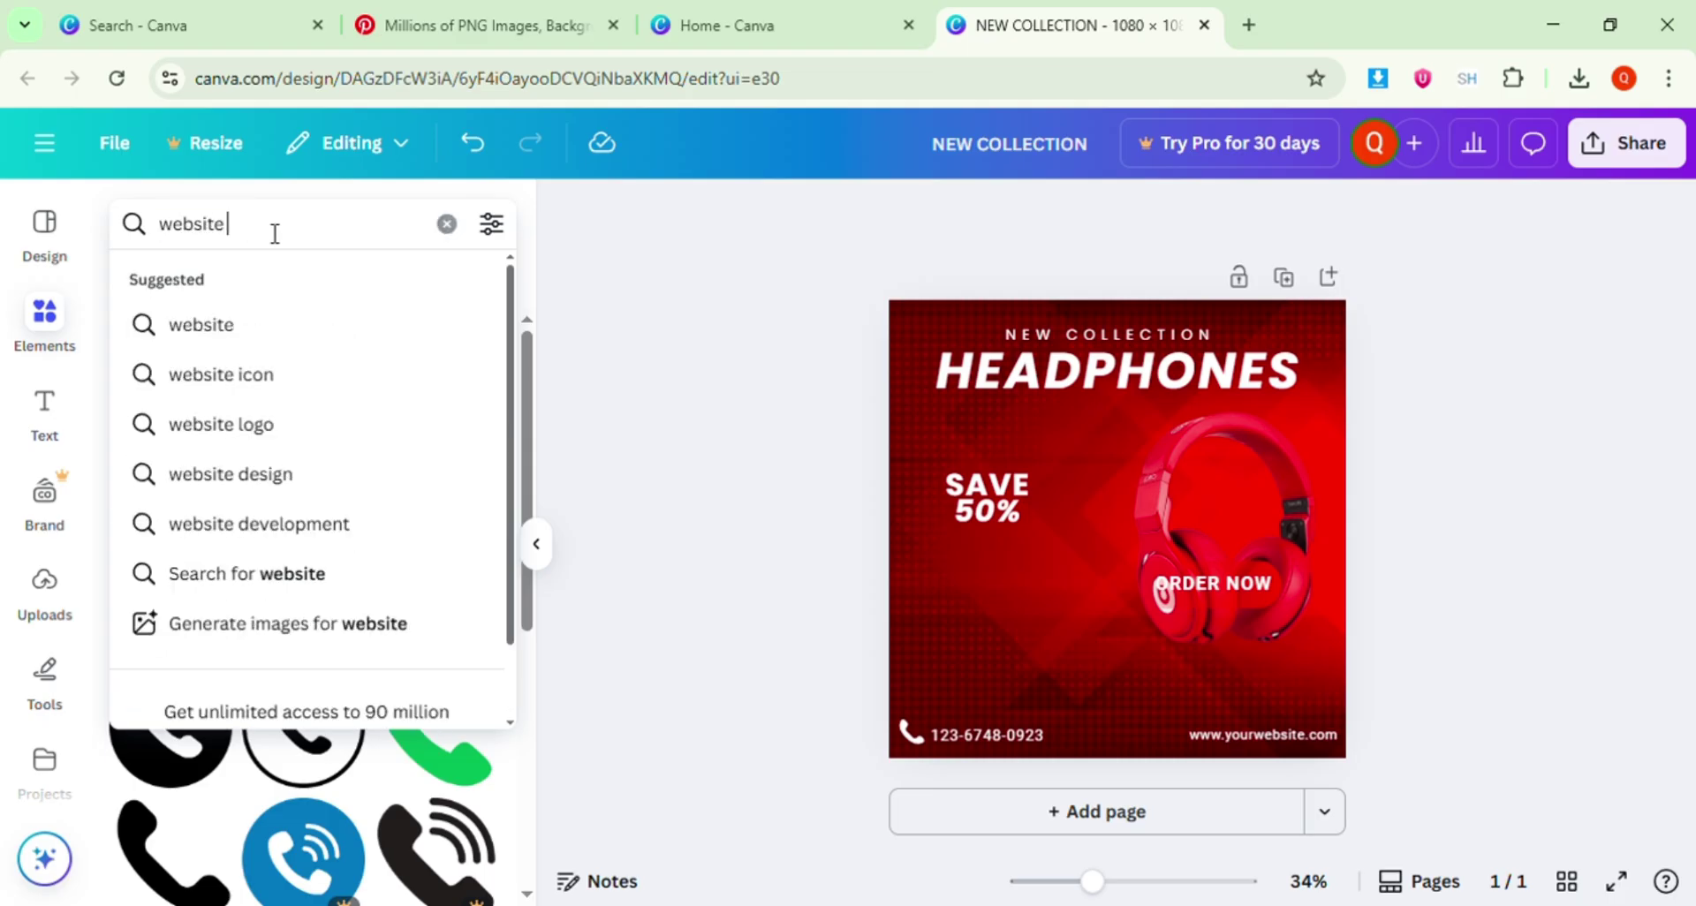
key("Return")
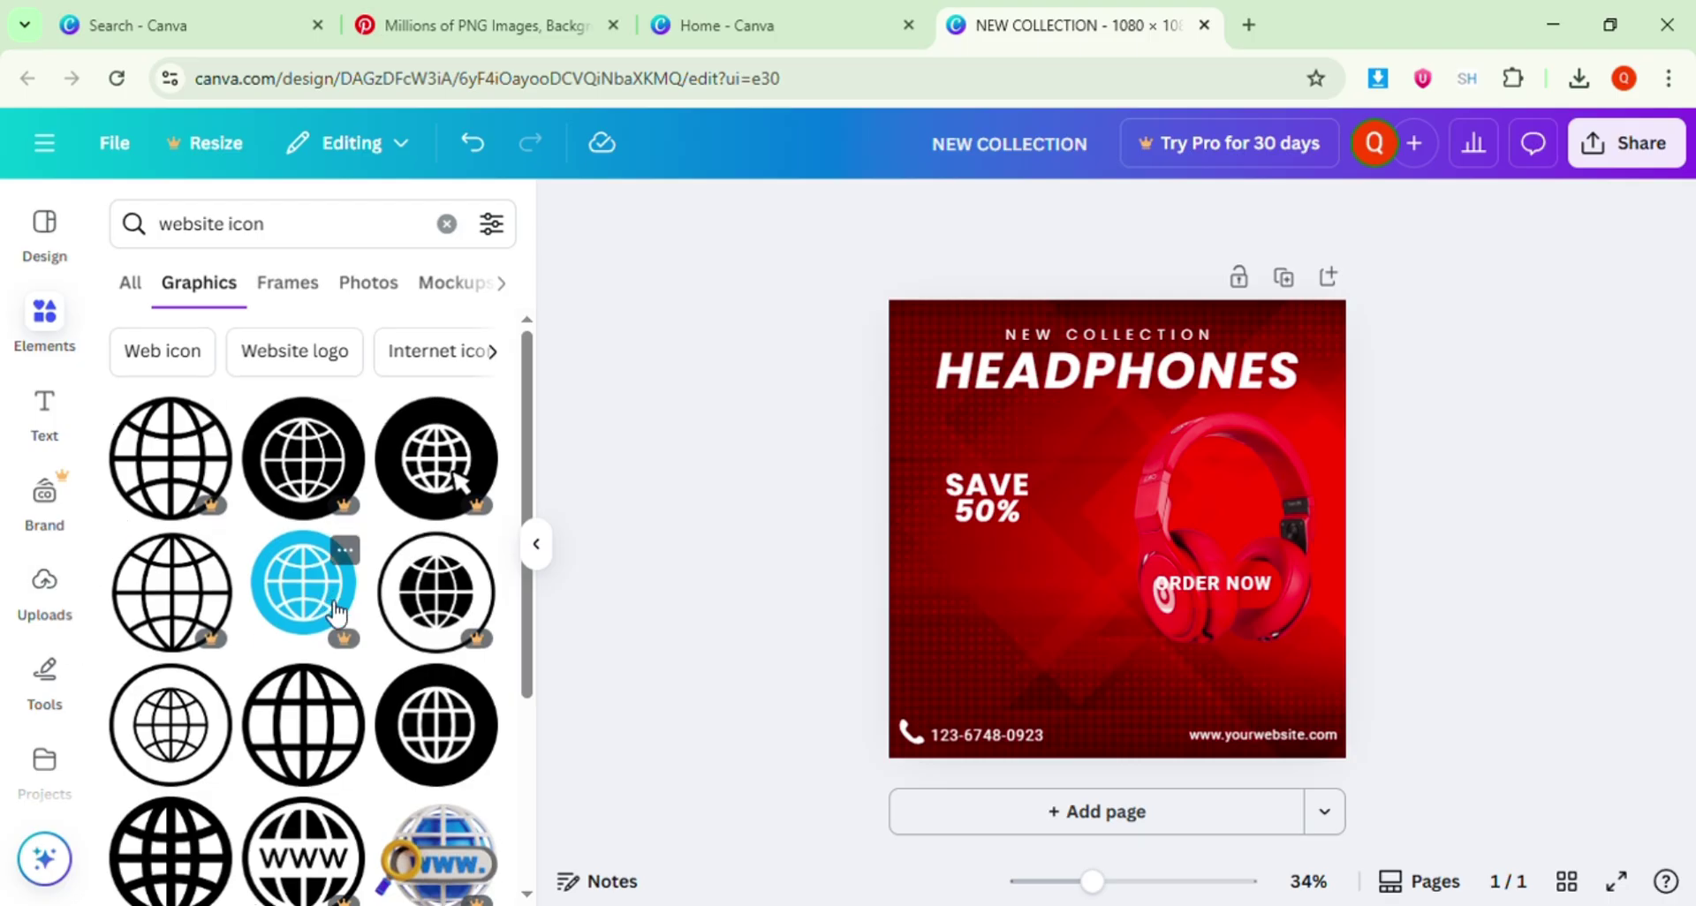
scroll(331, 676, "down", 4)
scroll(327, 689, "down", 4)
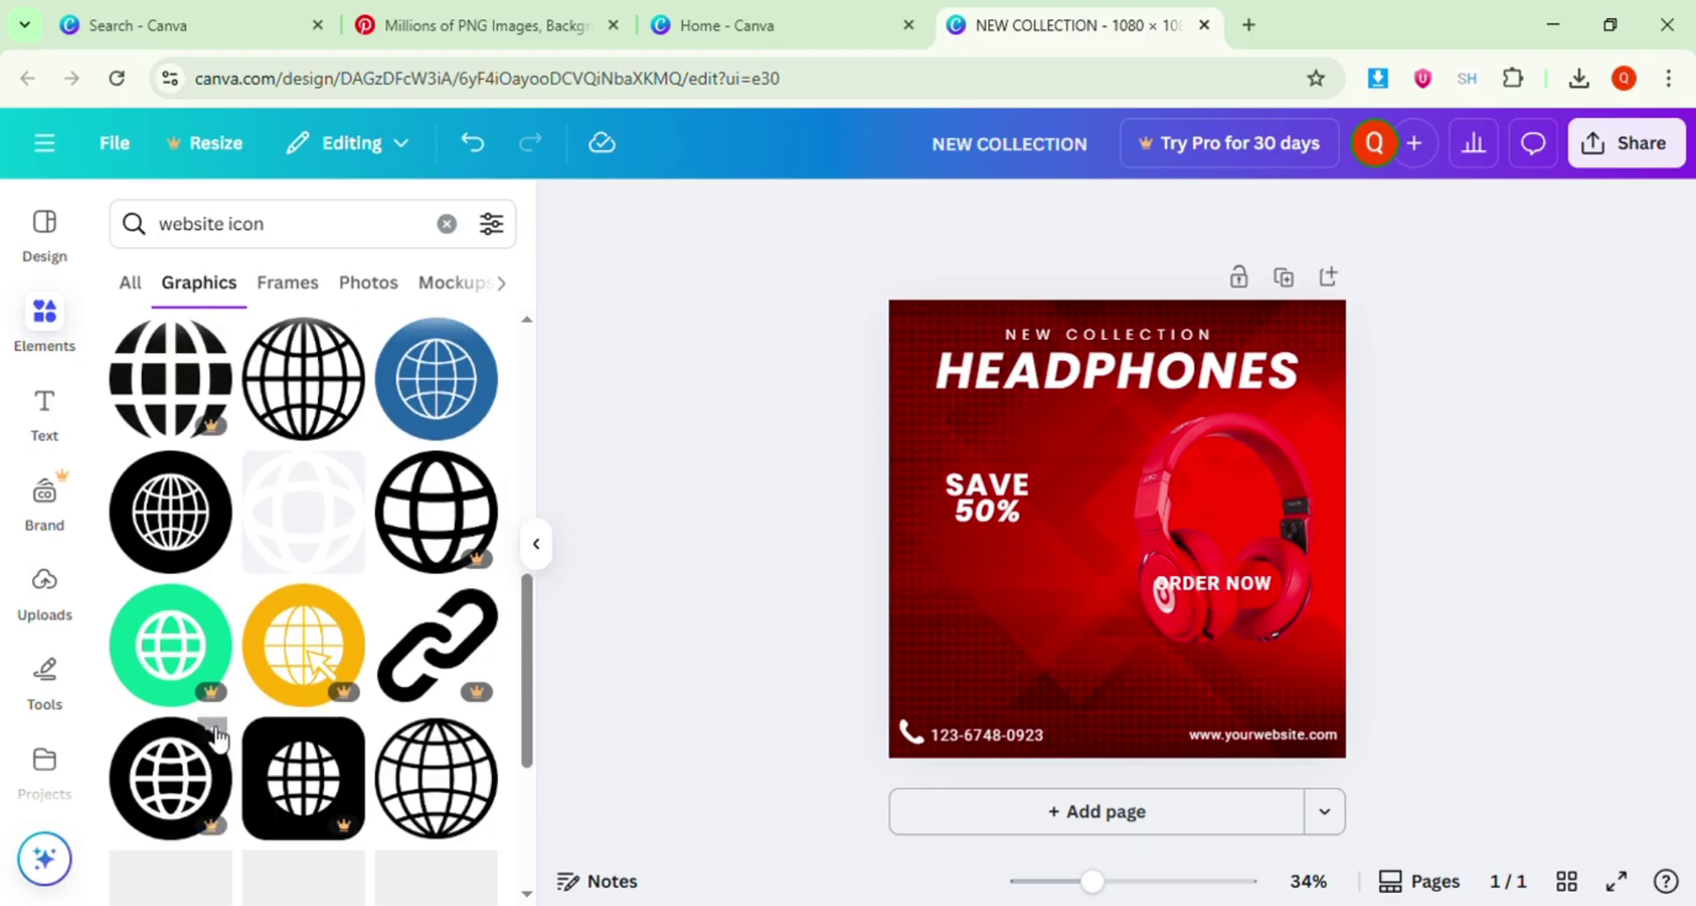
scroll(318, 718, "down", 1)
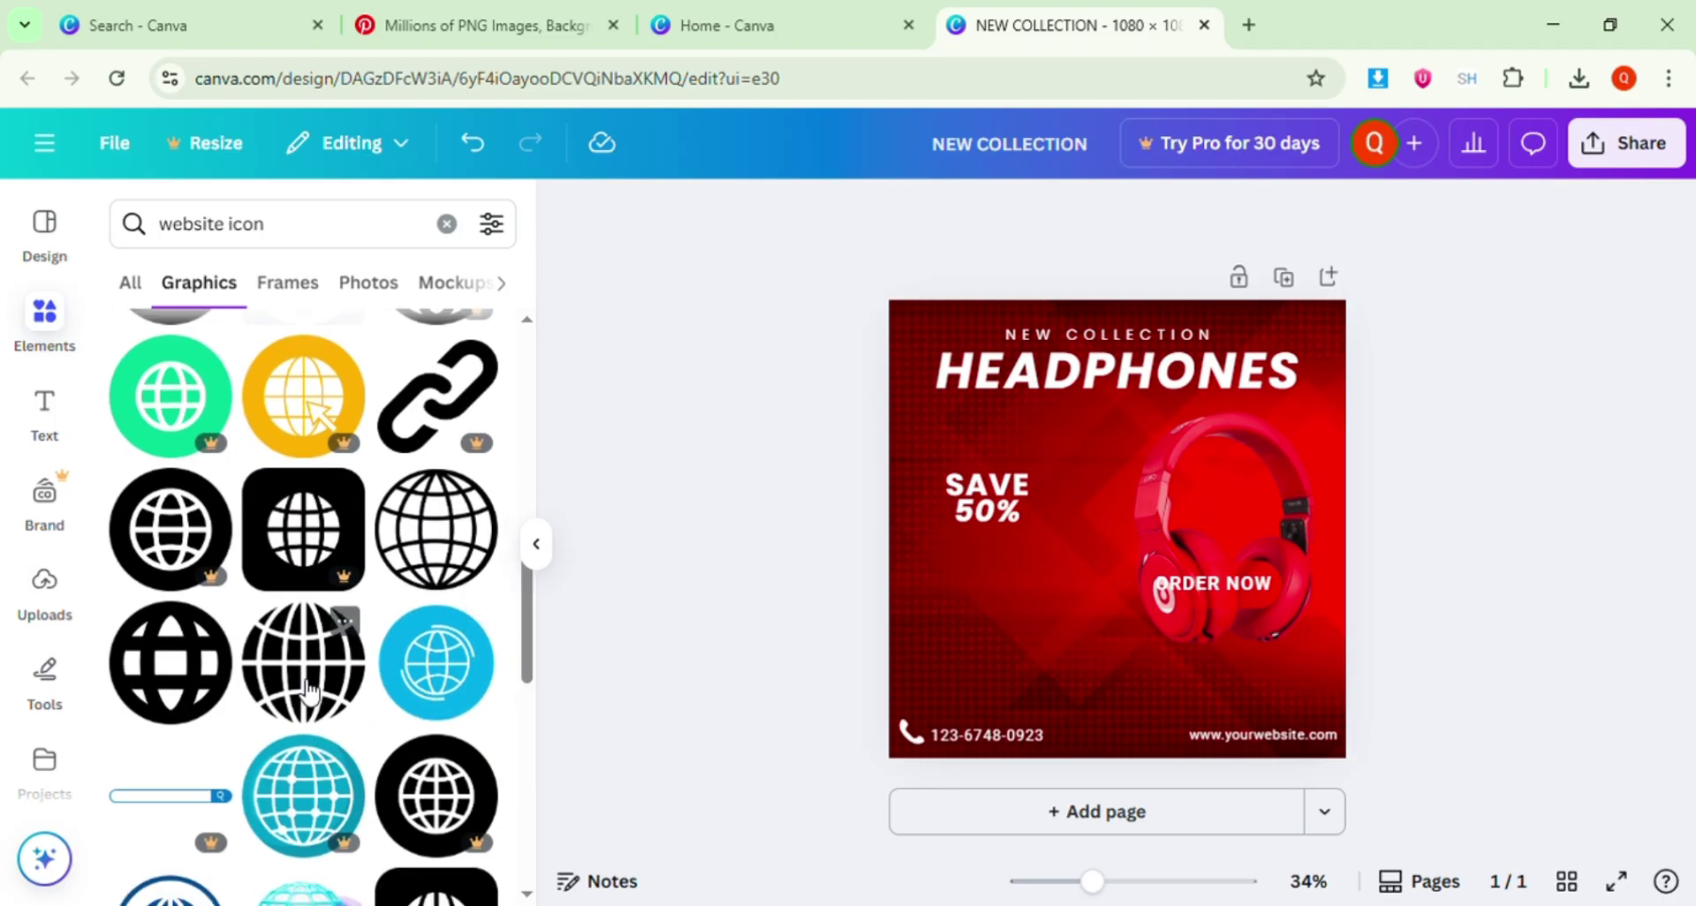
left_click(317, 702)
Recolour the globe icon white and shrink it to fit just before the website address, in line with the text.
left_click(997, 214)
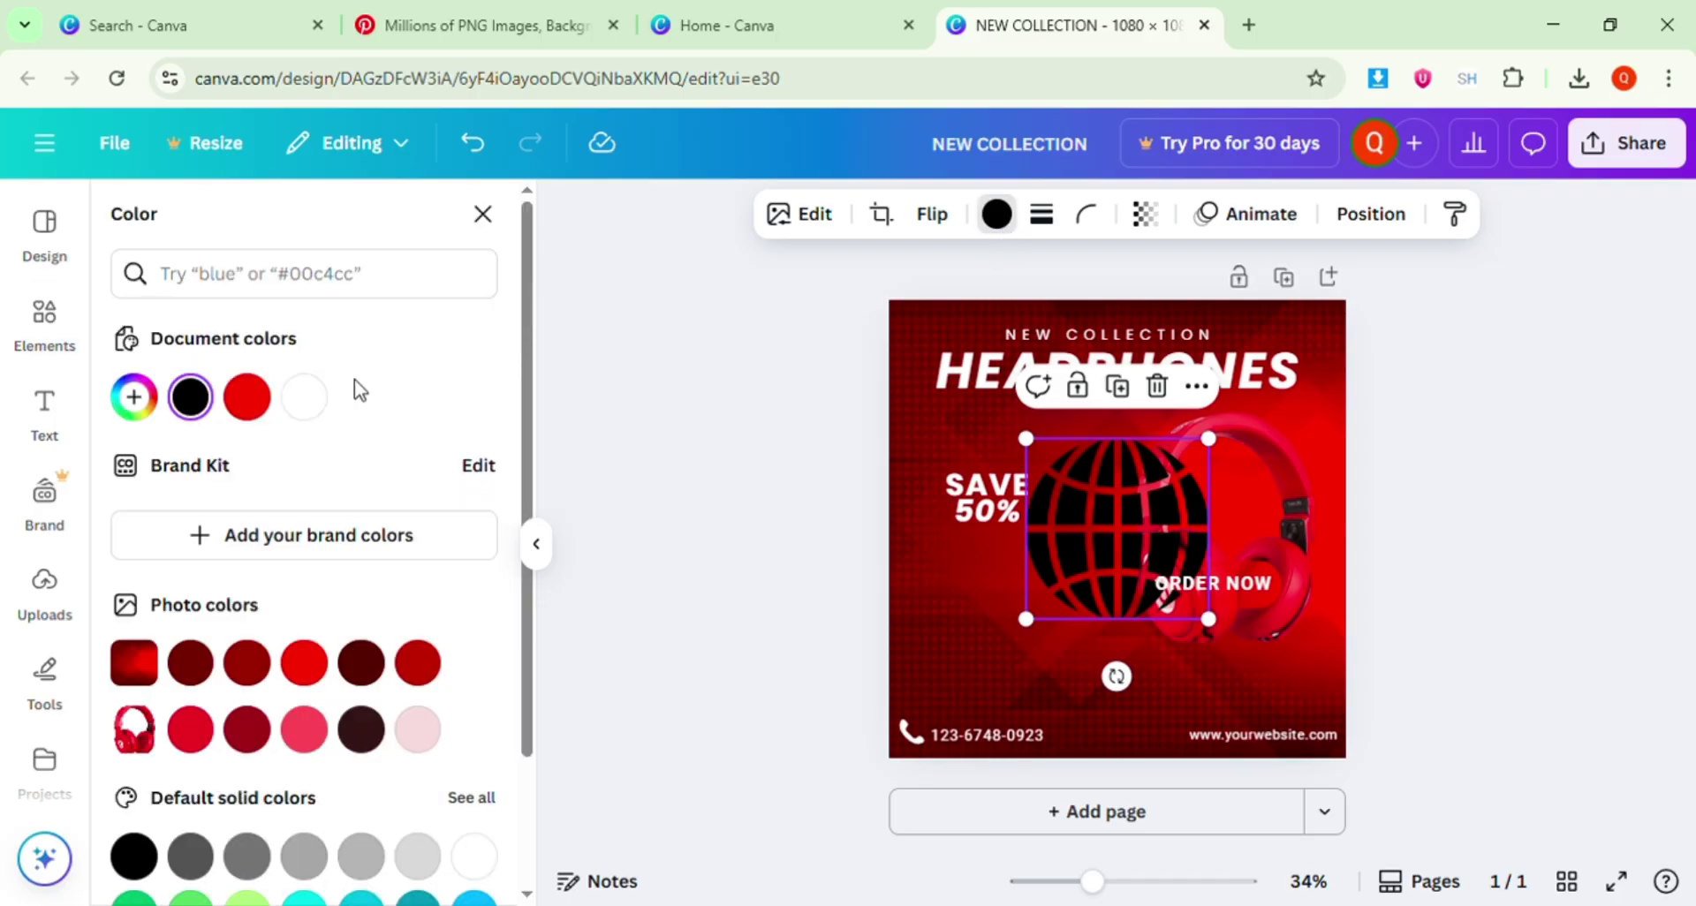
left_click(318, 398)
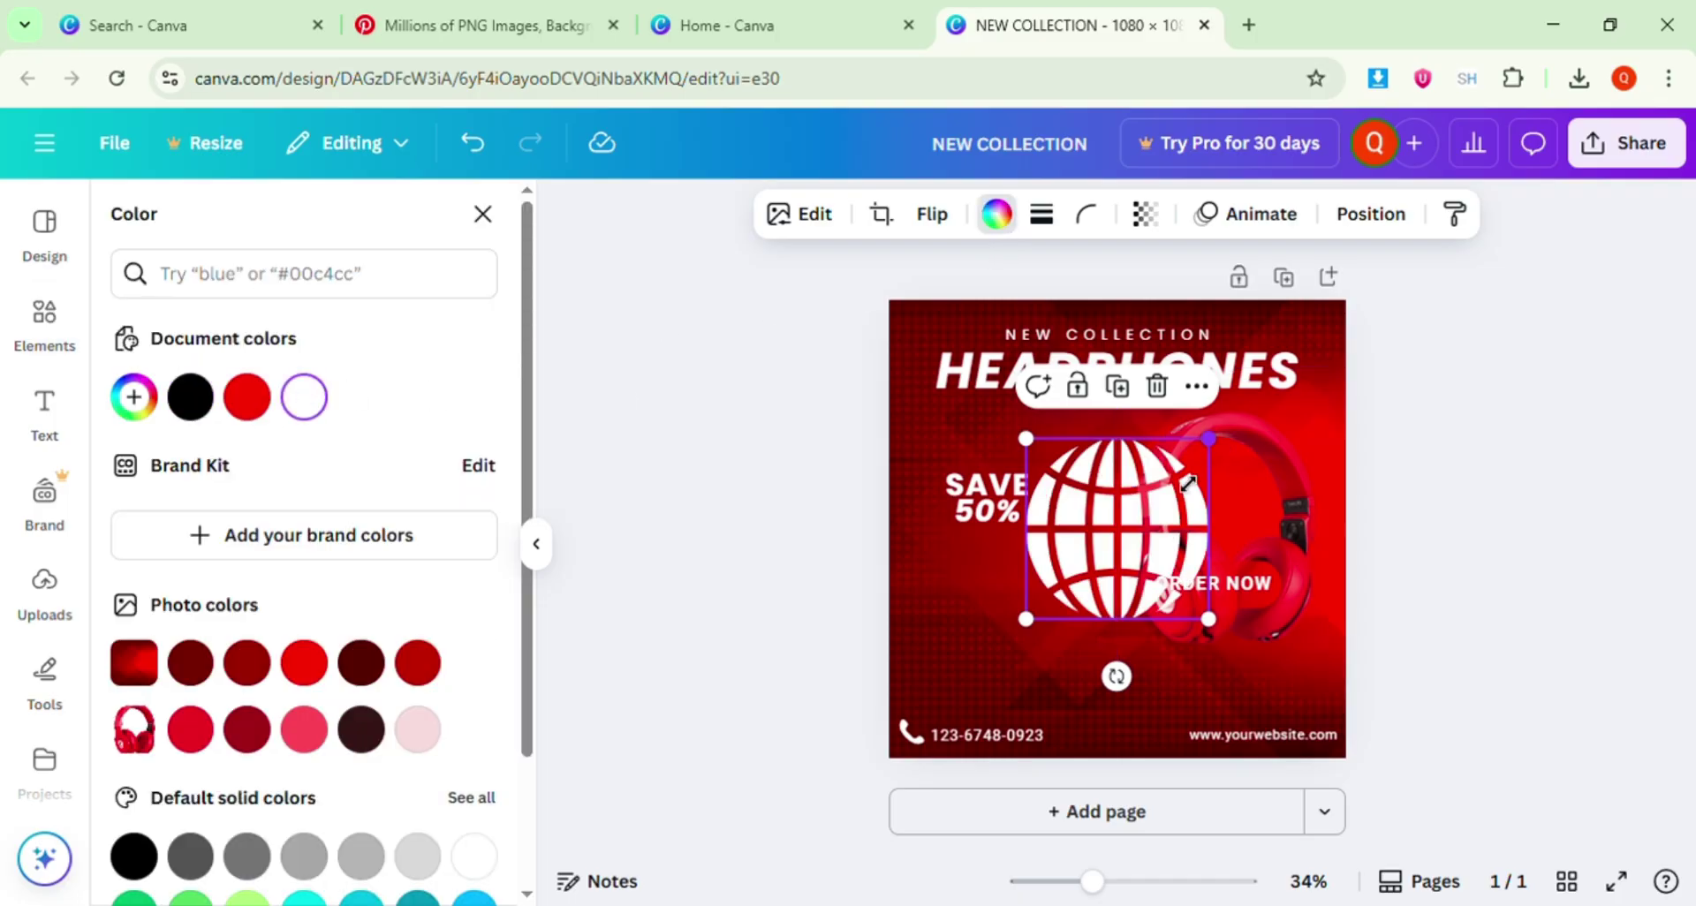
left_click_drag(1189, 484, 1087, 641)
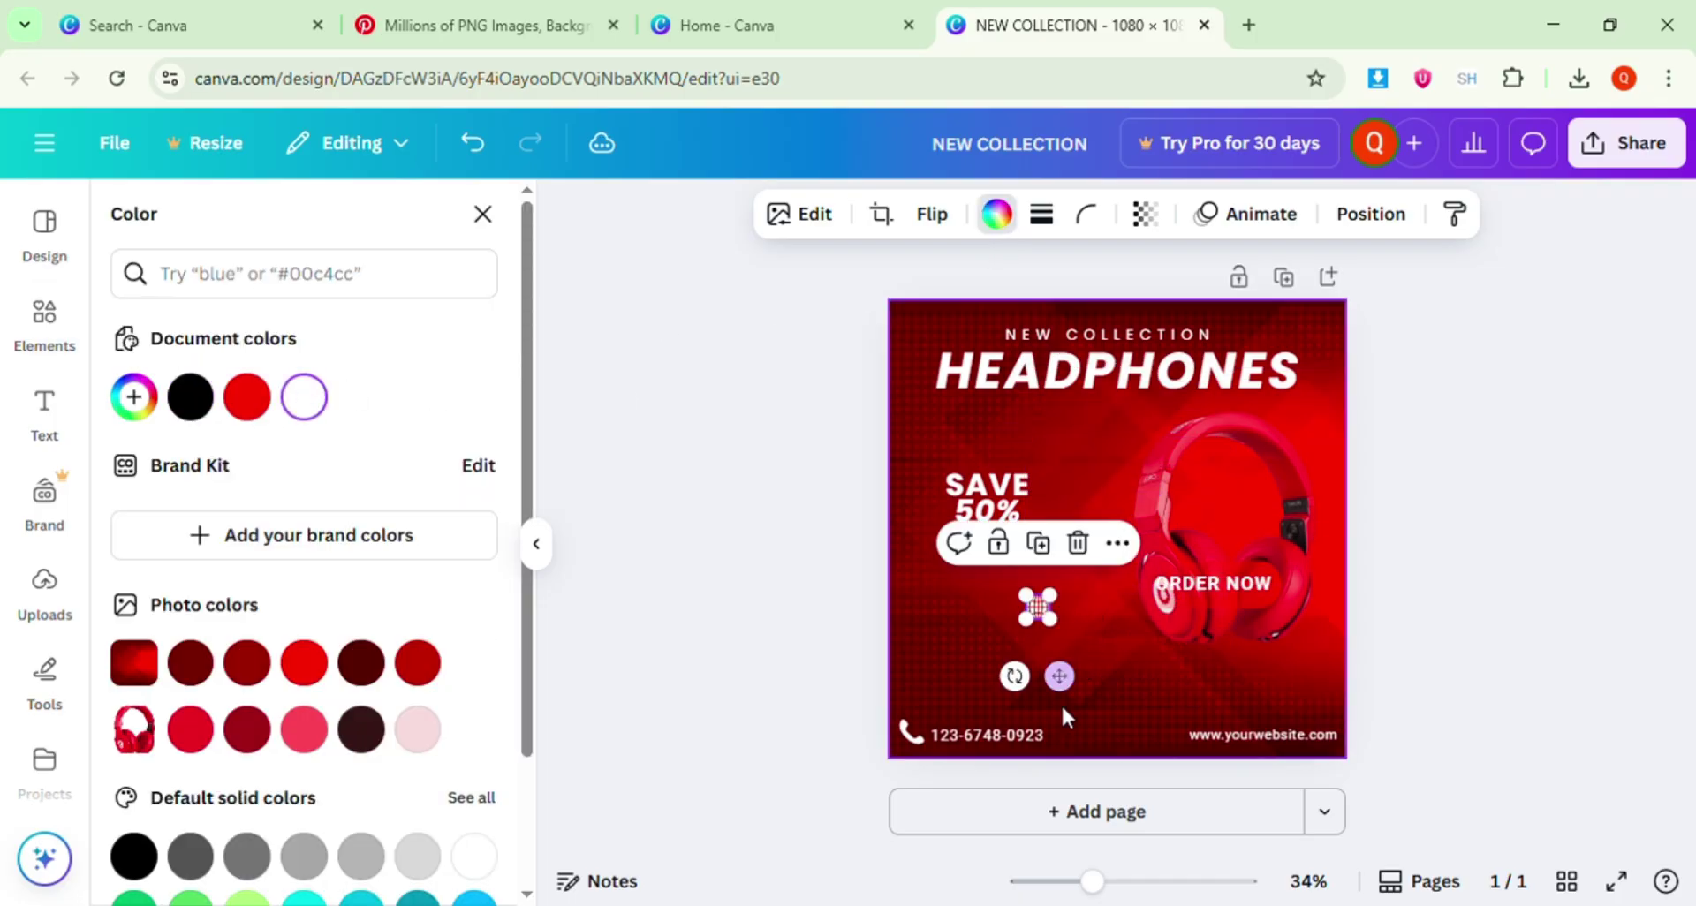
left_click_drag(1062, 700, 1199, 807)
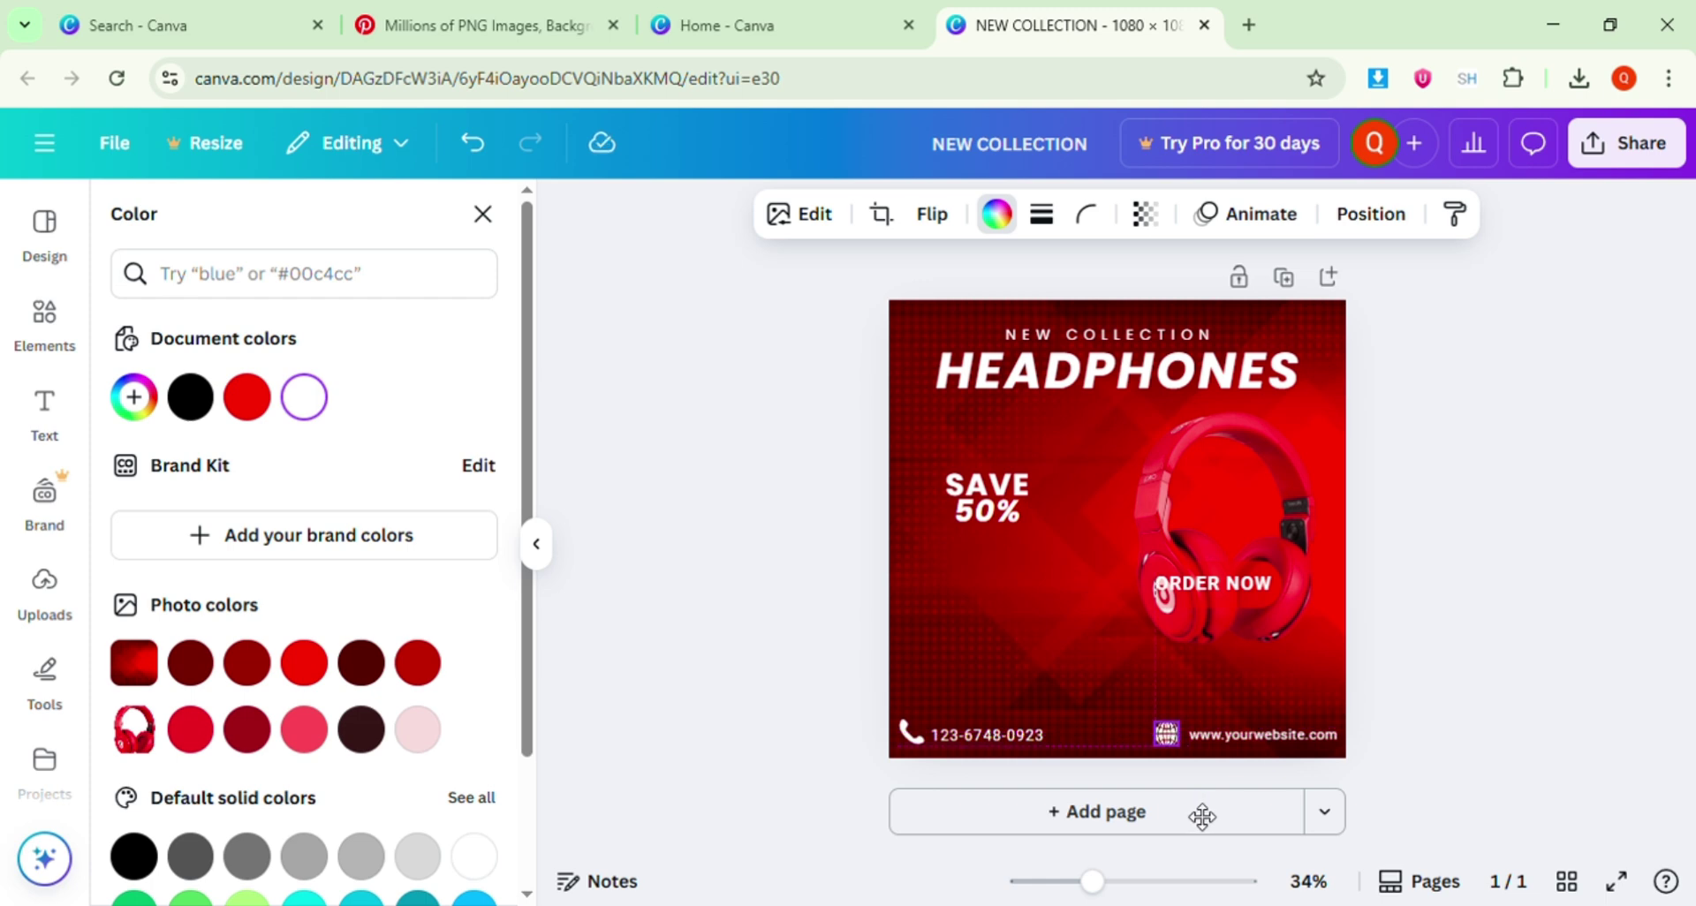
left_click_drag(1206, 818, 1217, 807)
key("Escape")
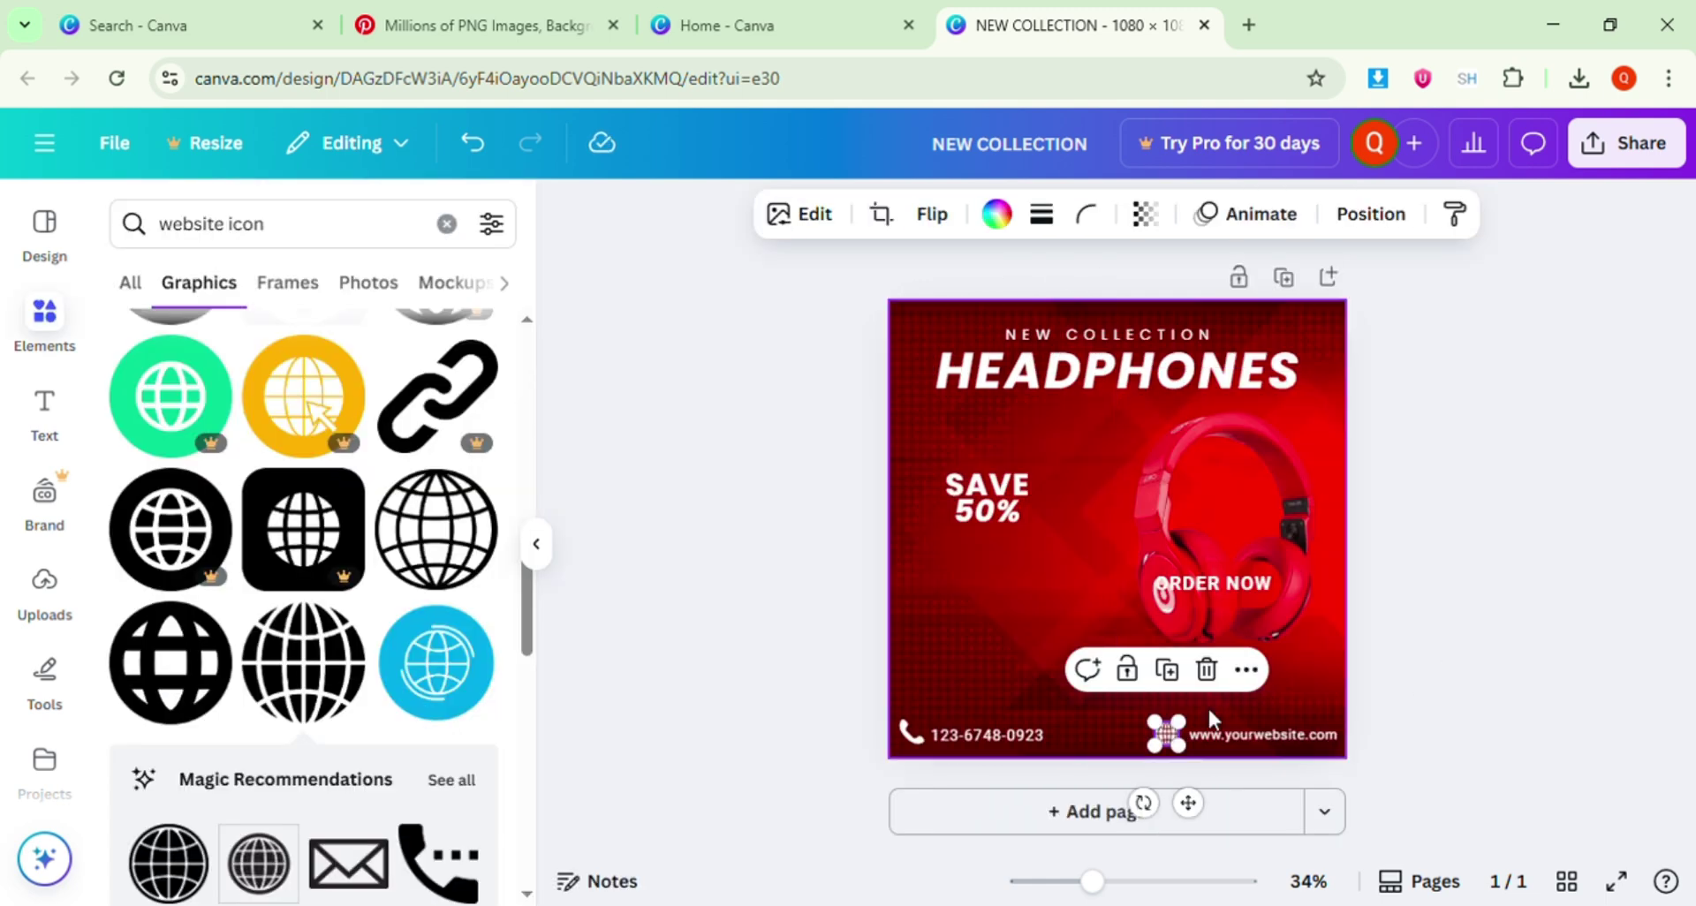
left_click(1427, 656)
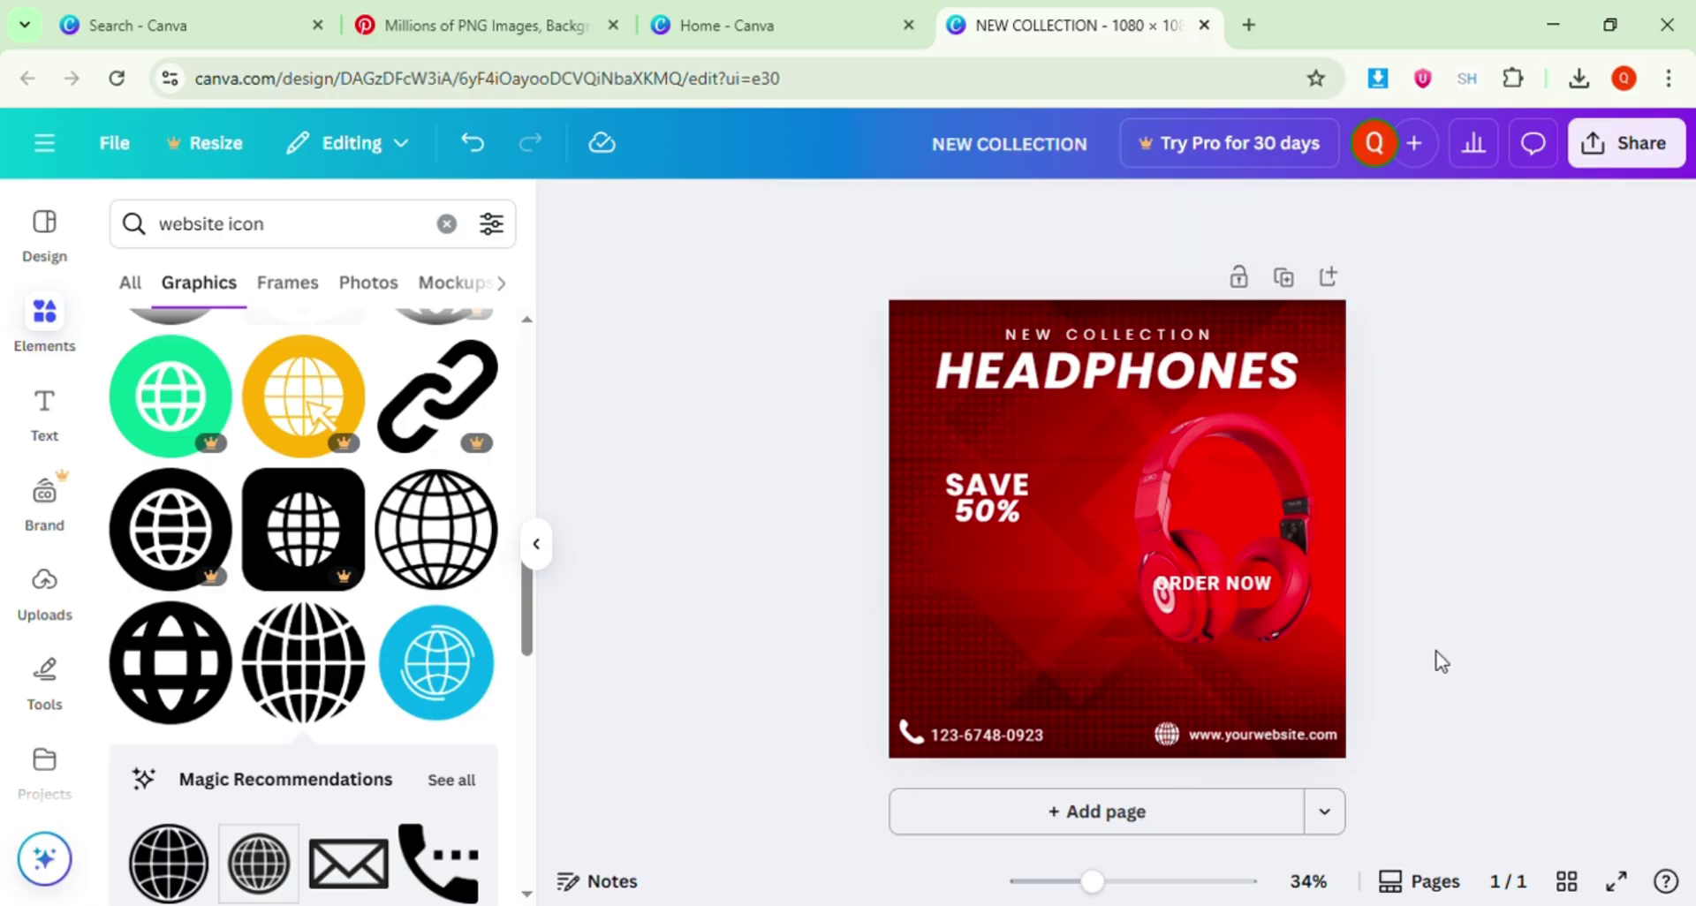
left_click(1172, 738)
key("Escape")
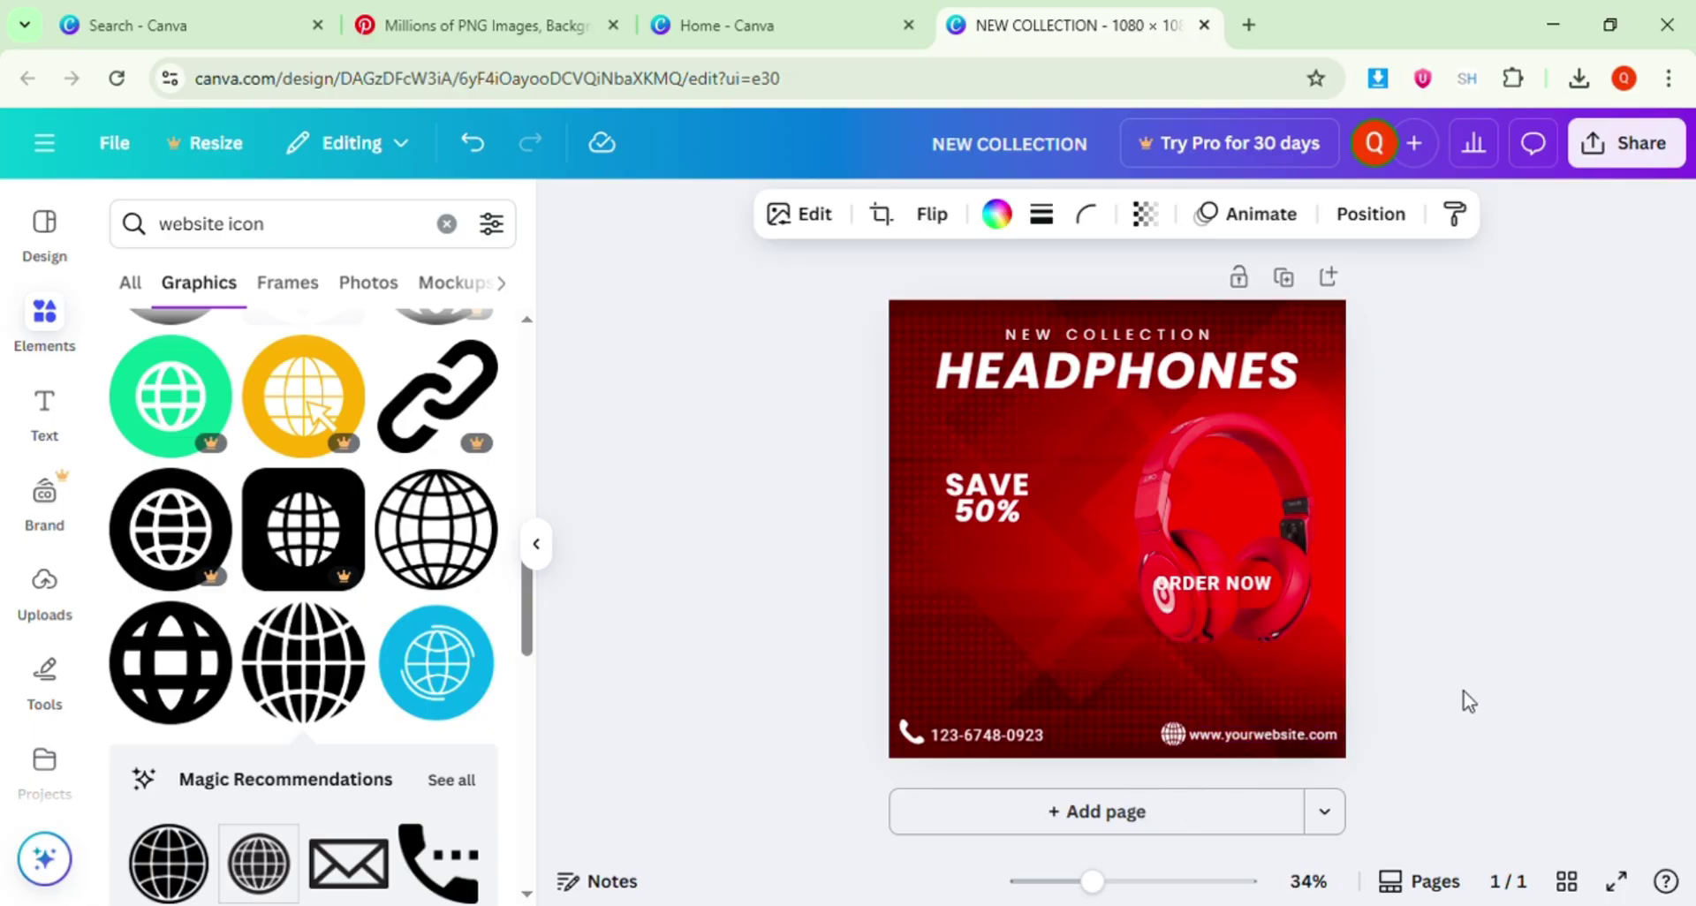
left_click(1469, 701)
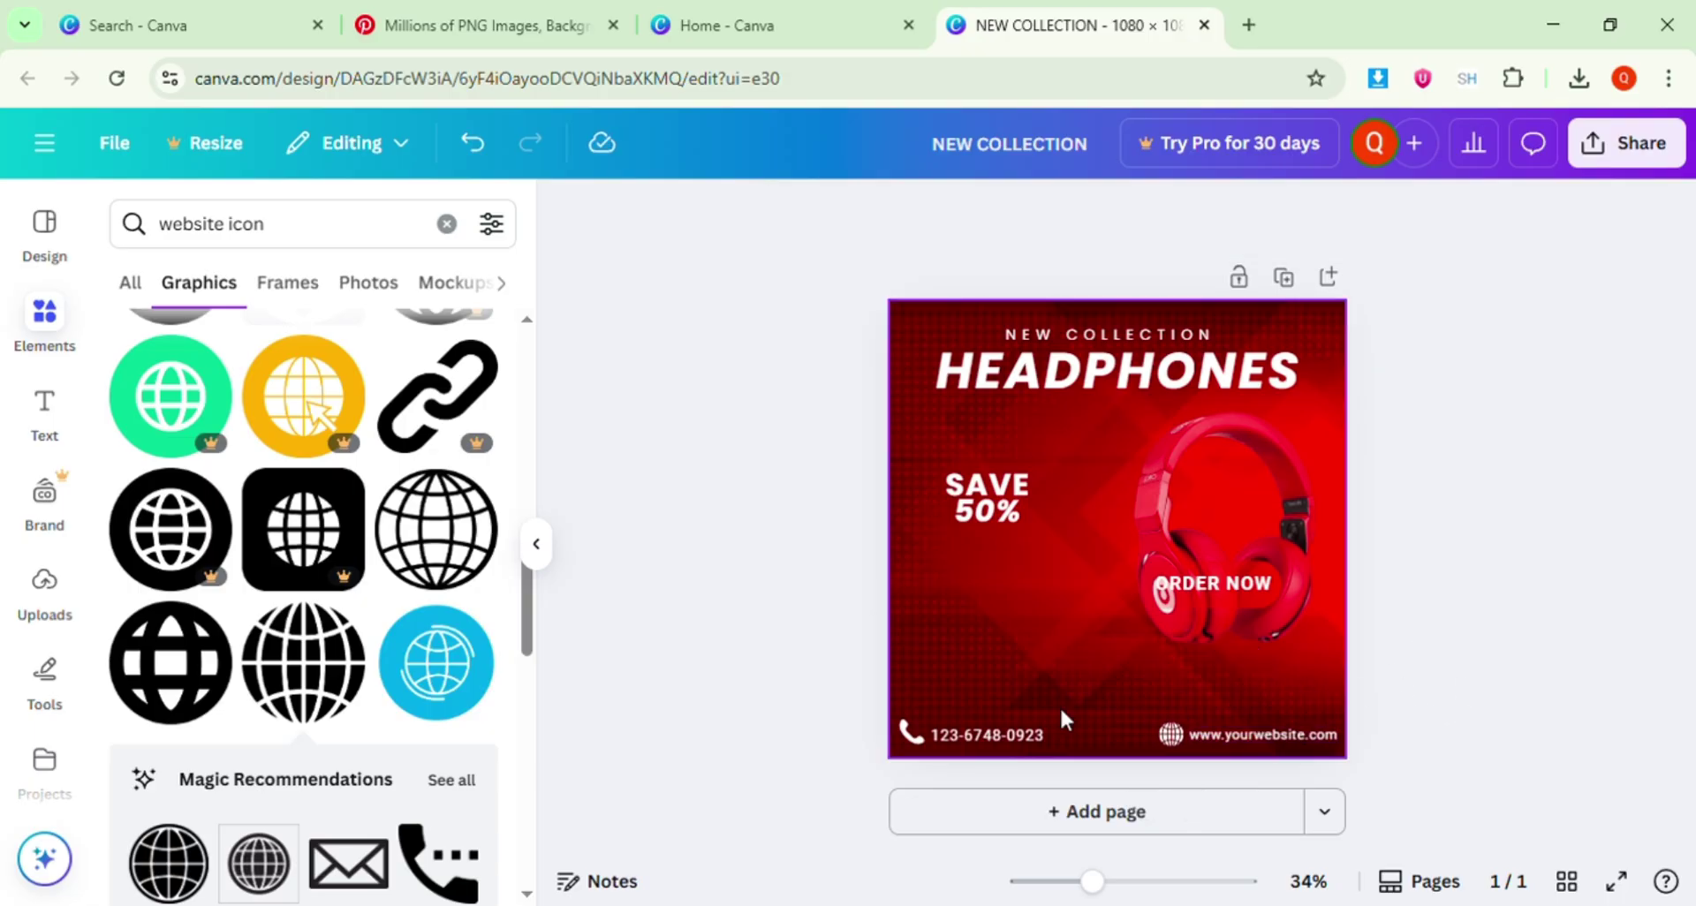
Shrink the ORDER NOW text with its red bar and place them between the phone number and the globe icon.
left_click(1244, 583)
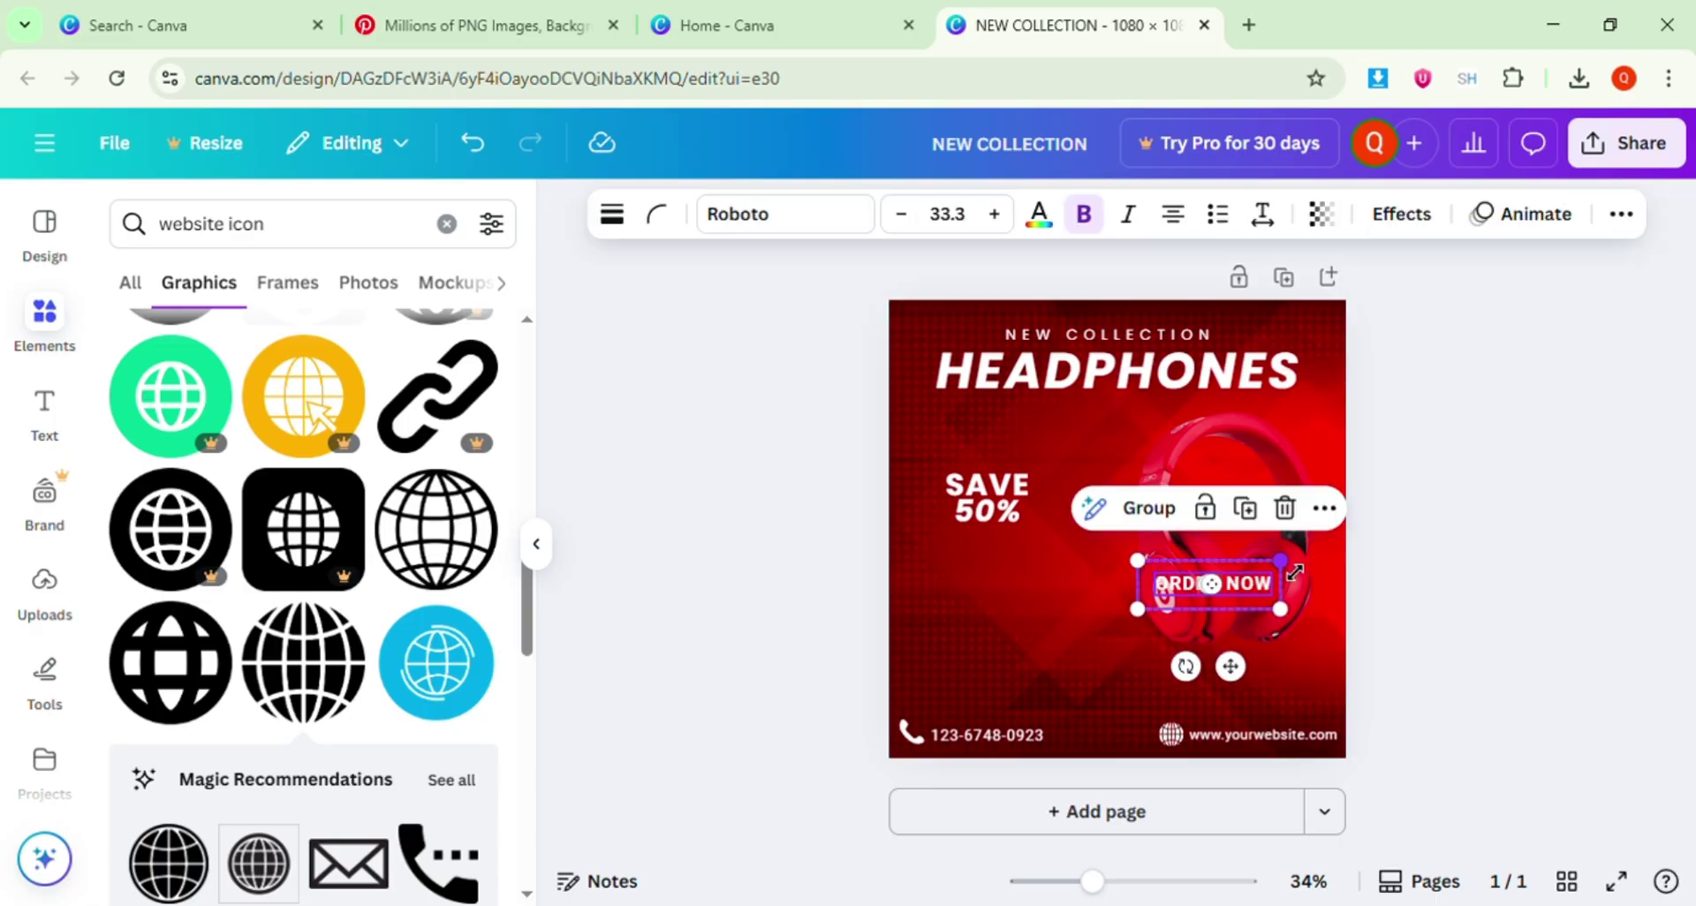
left_click_drag(1281, 560, 1119, 745)
left_click(1575, 587)
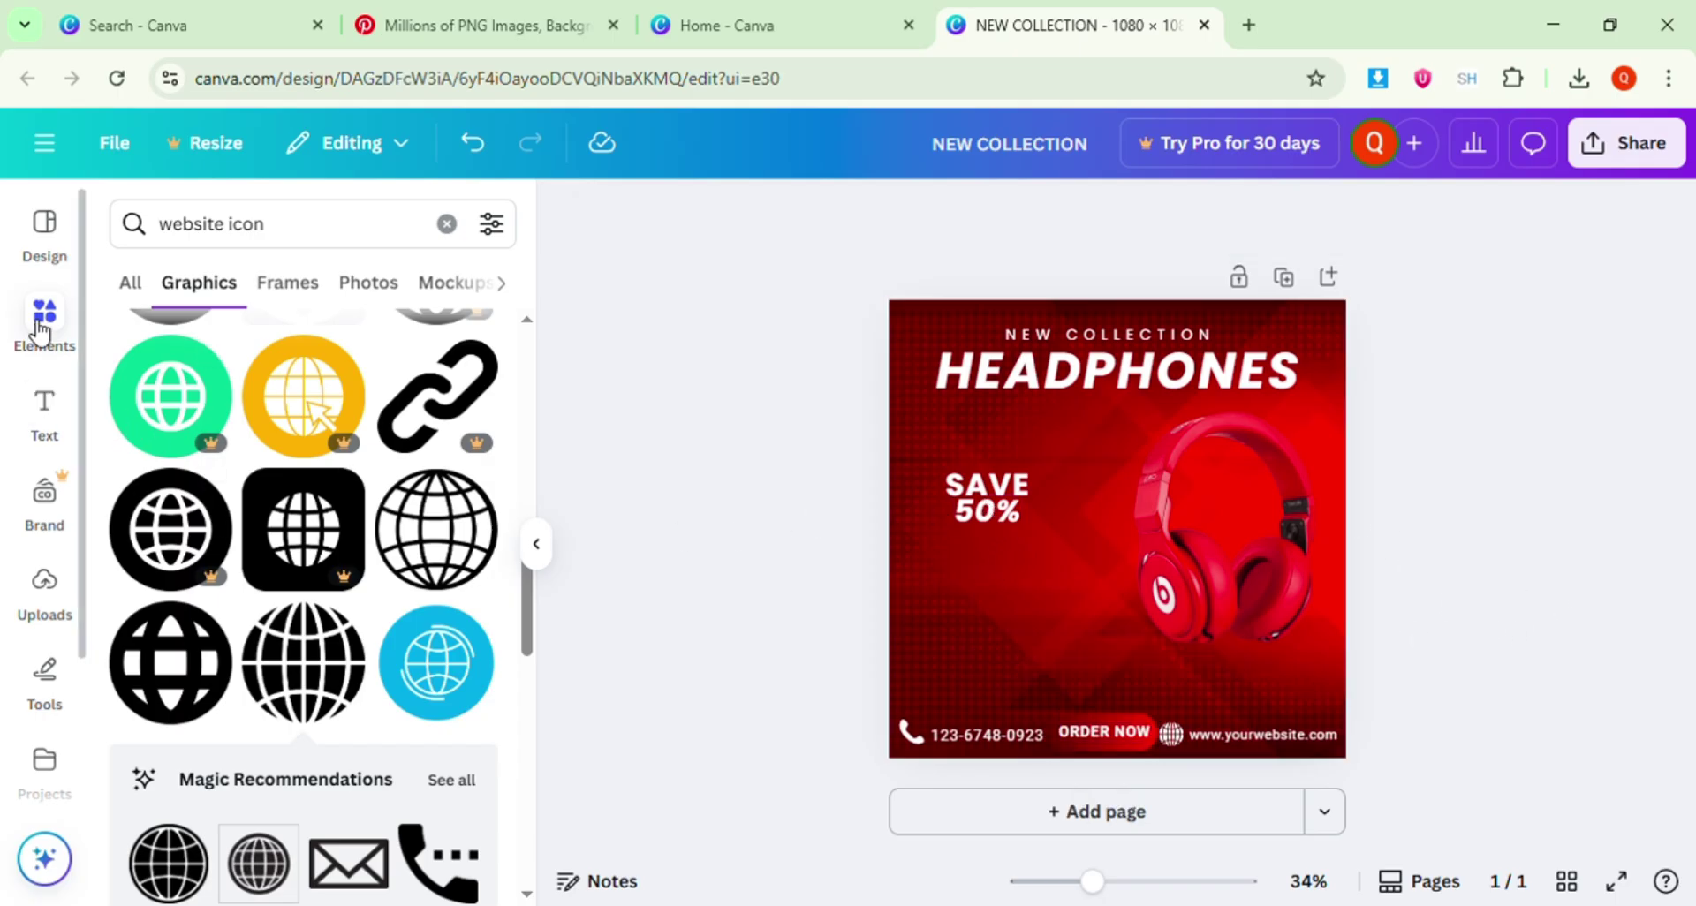
Search the elements for circle gradient.
left_click(296, 231)
key("ctrl+a")
key("BackSpace")
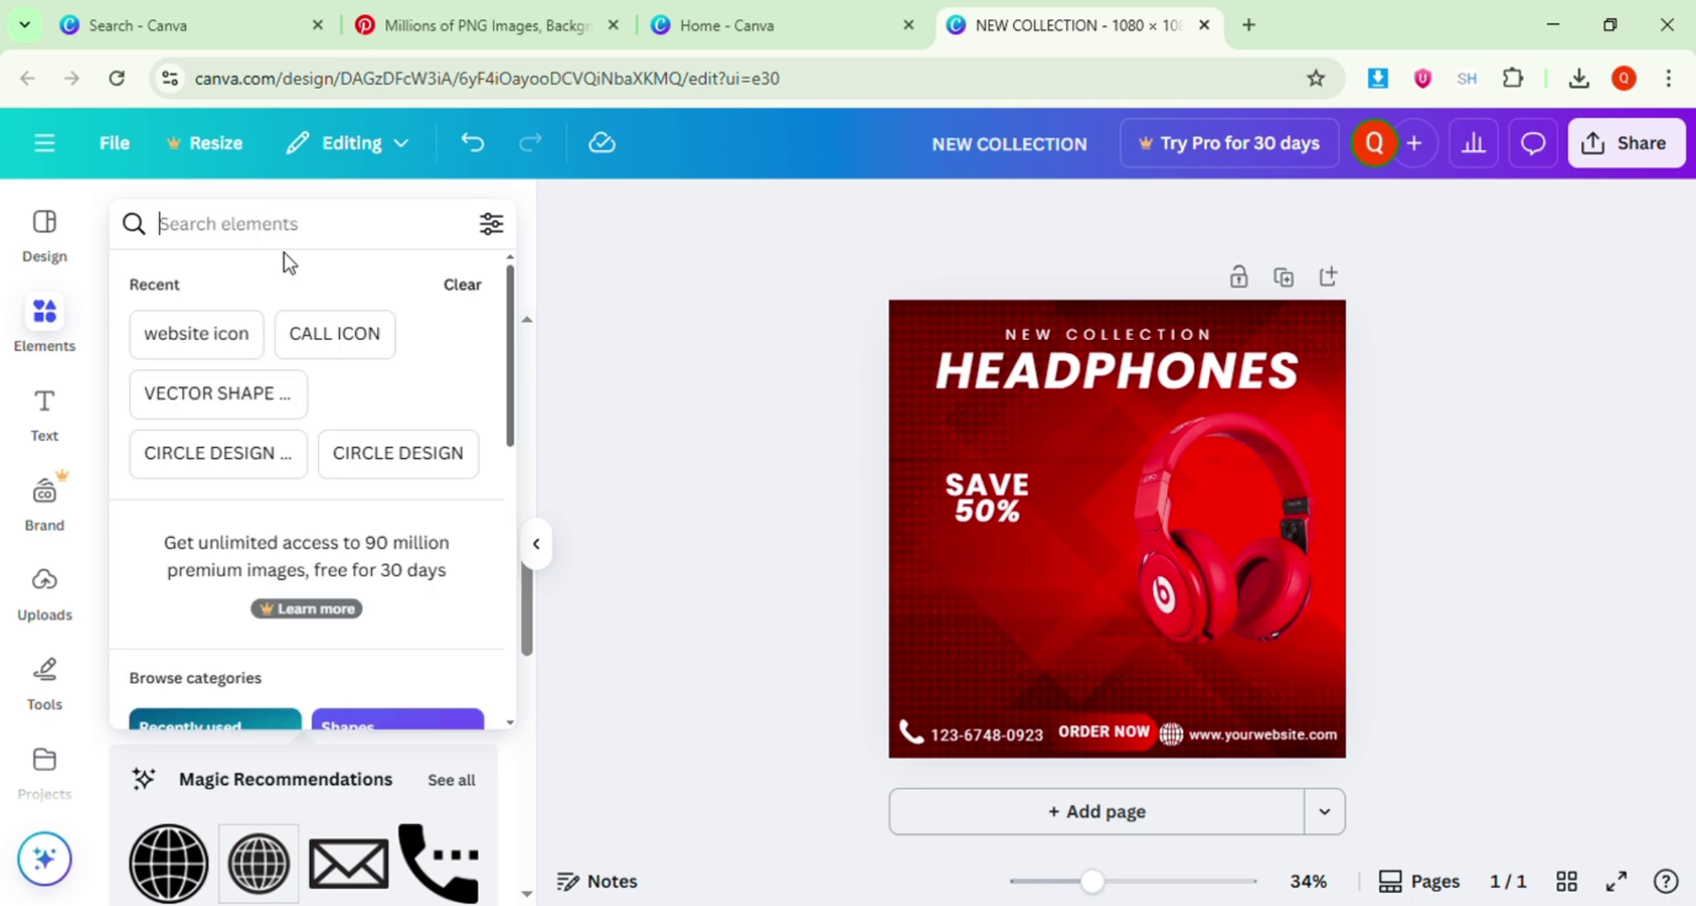
type("circle pi")
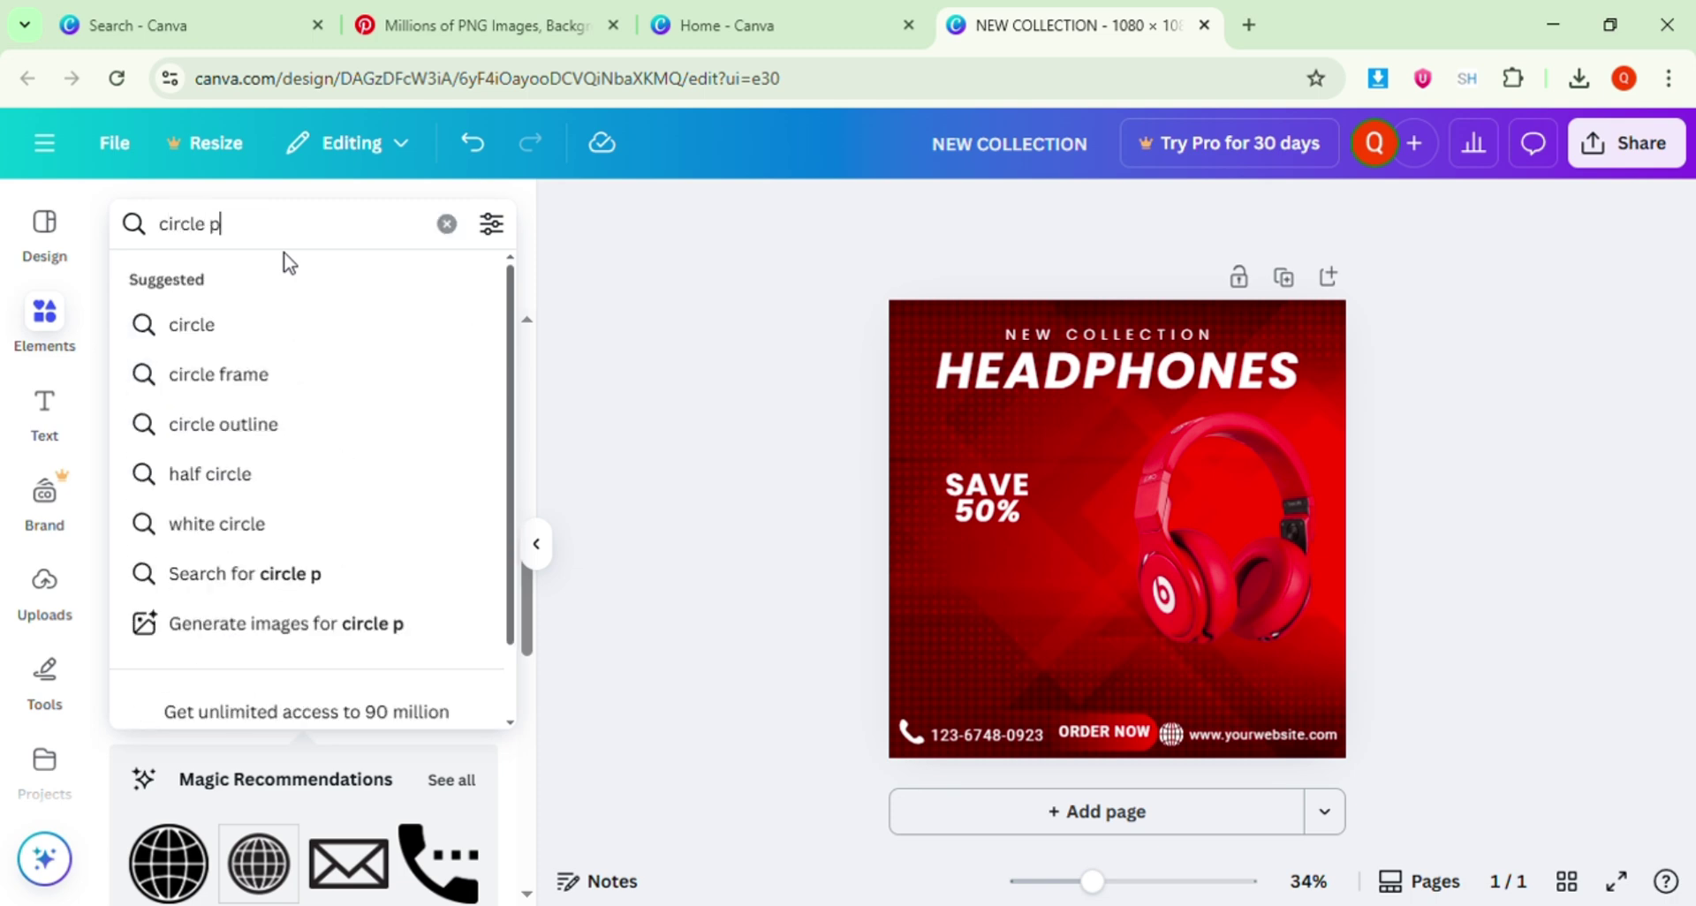
key("BackSpace")
key("BackSpace")
type("design")
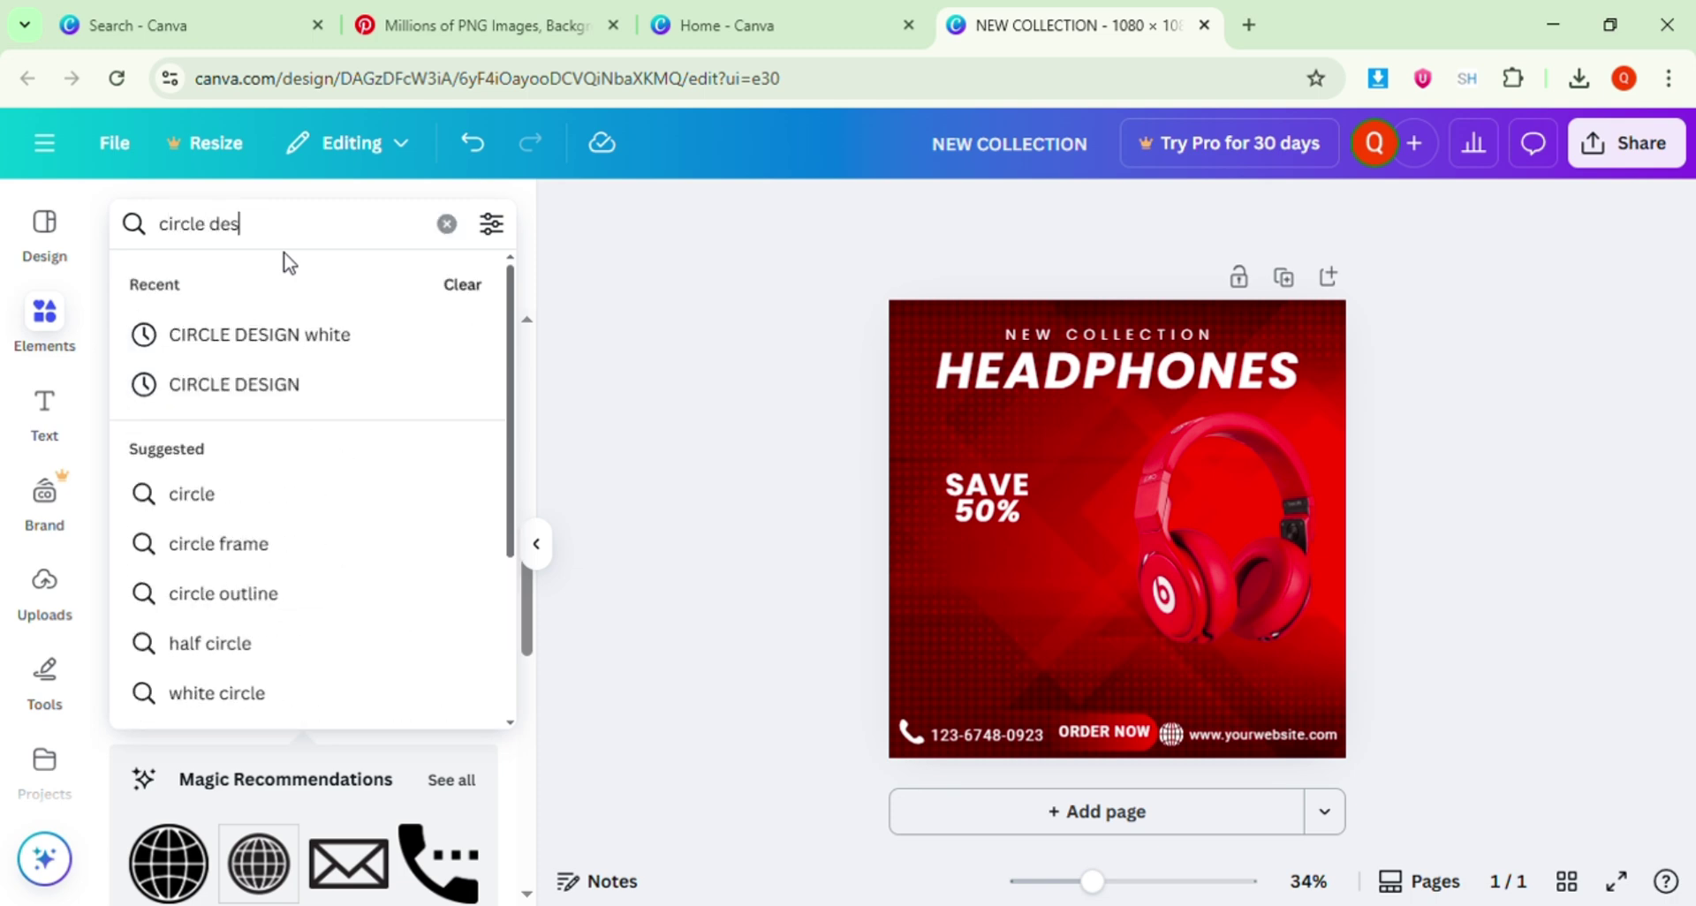
key("BackSpace")
key("BackSpace")
key("BackSpace")
key("BackSpace")
key("BackSpace")
key("BackSpace")
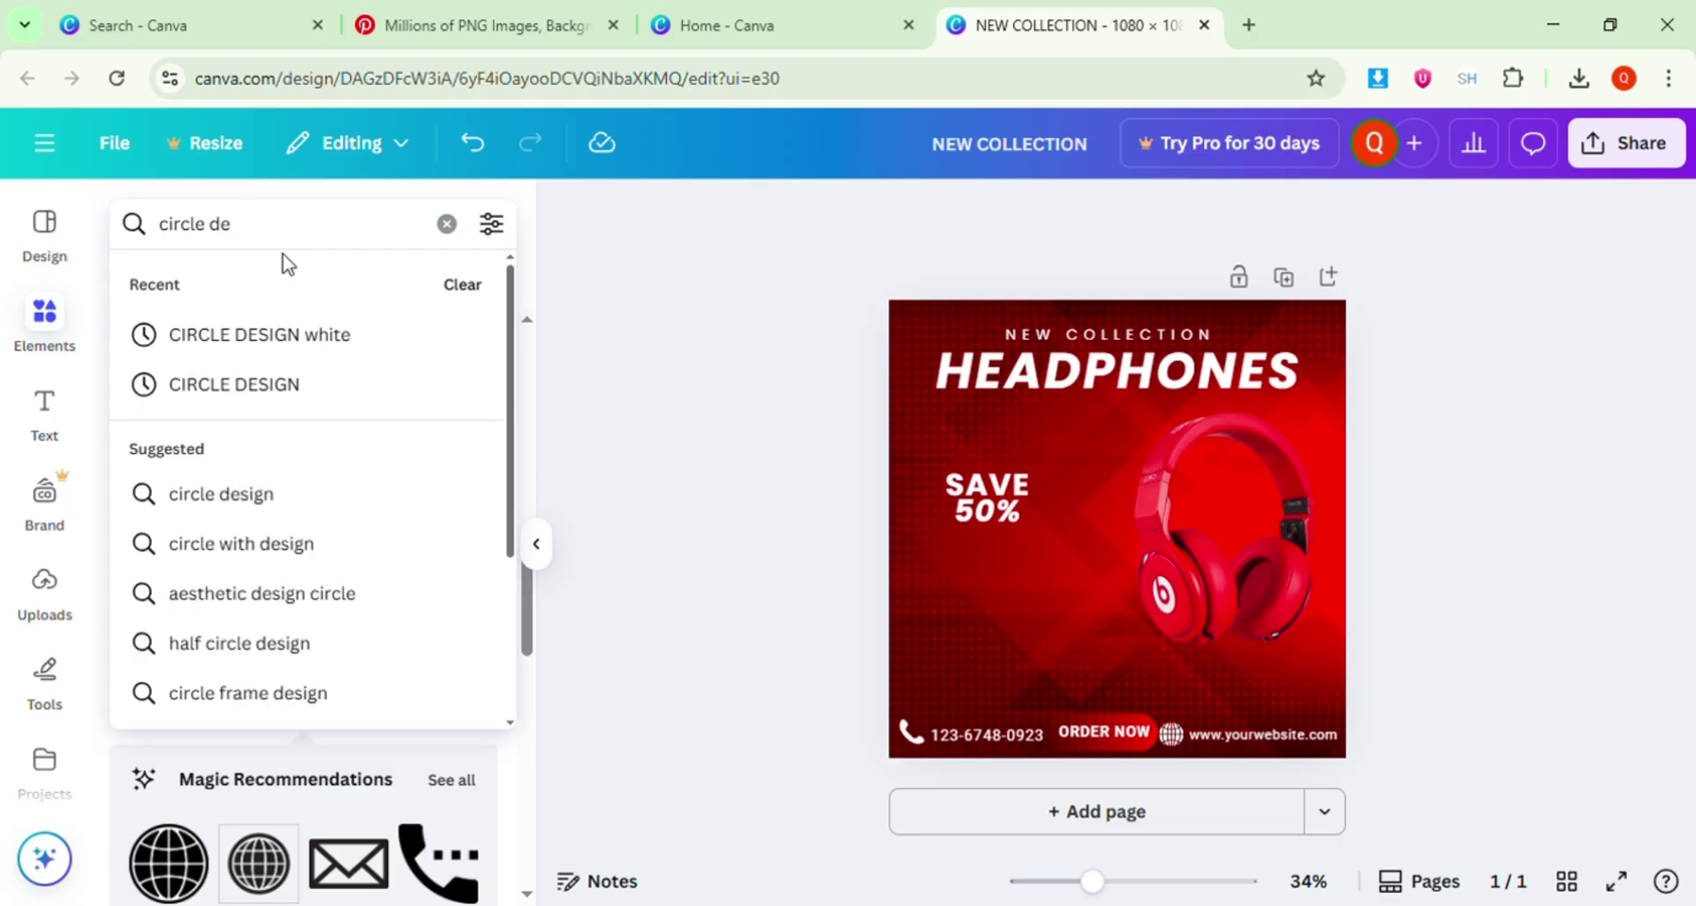
type("ge")
key("BackSpace")
type("radient")
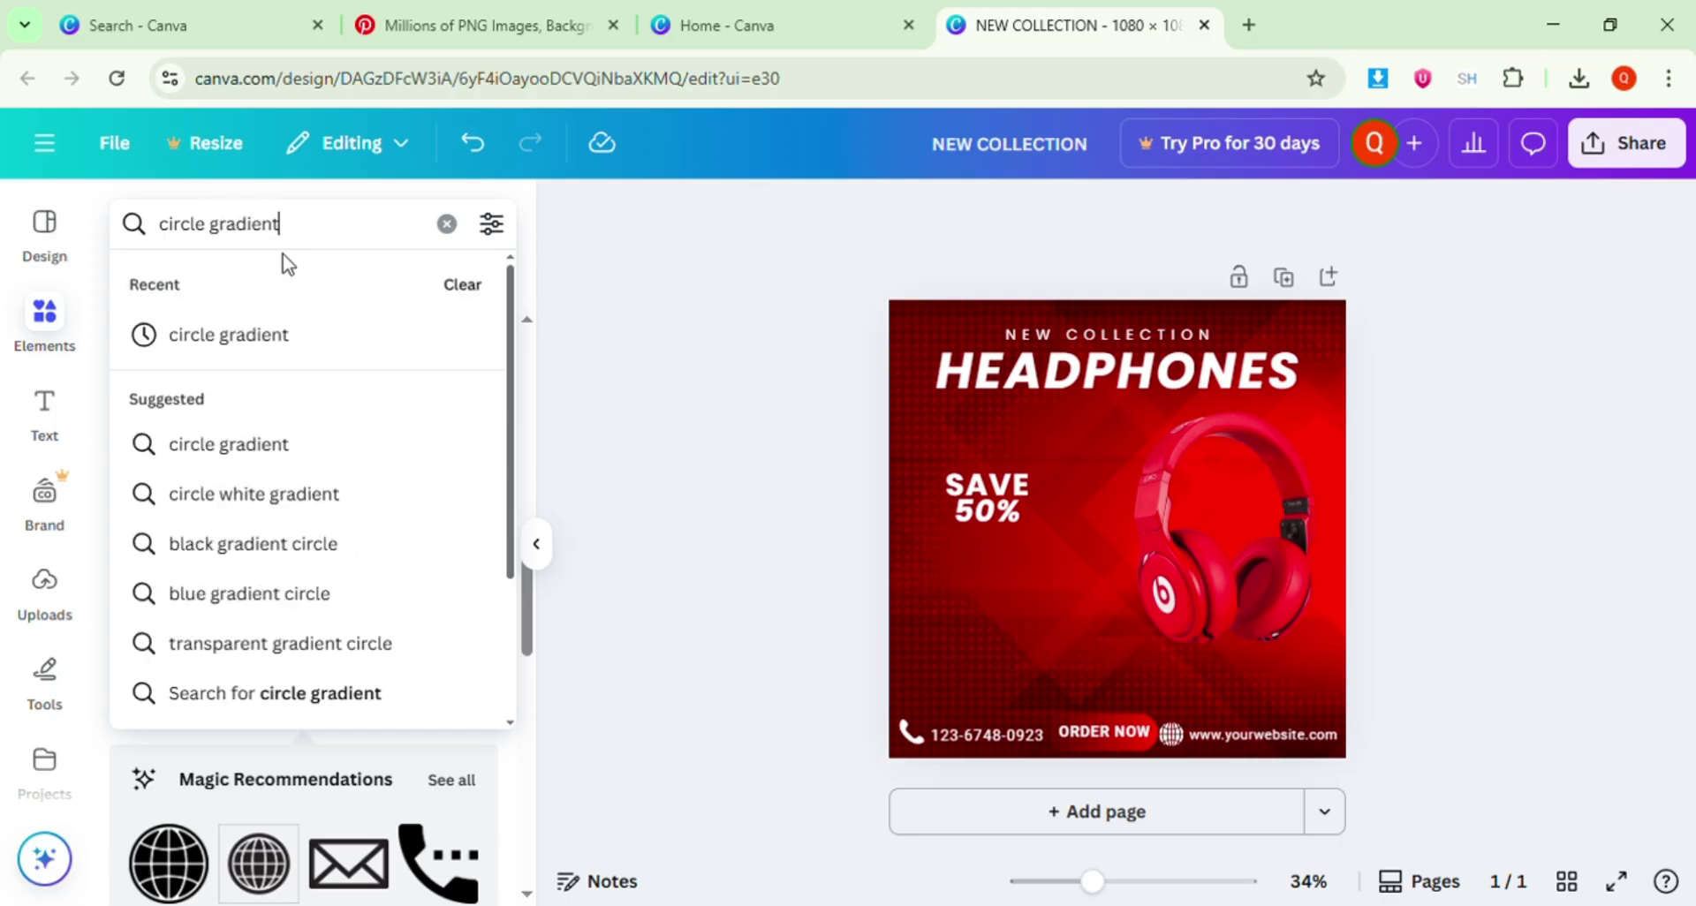
key("Return")
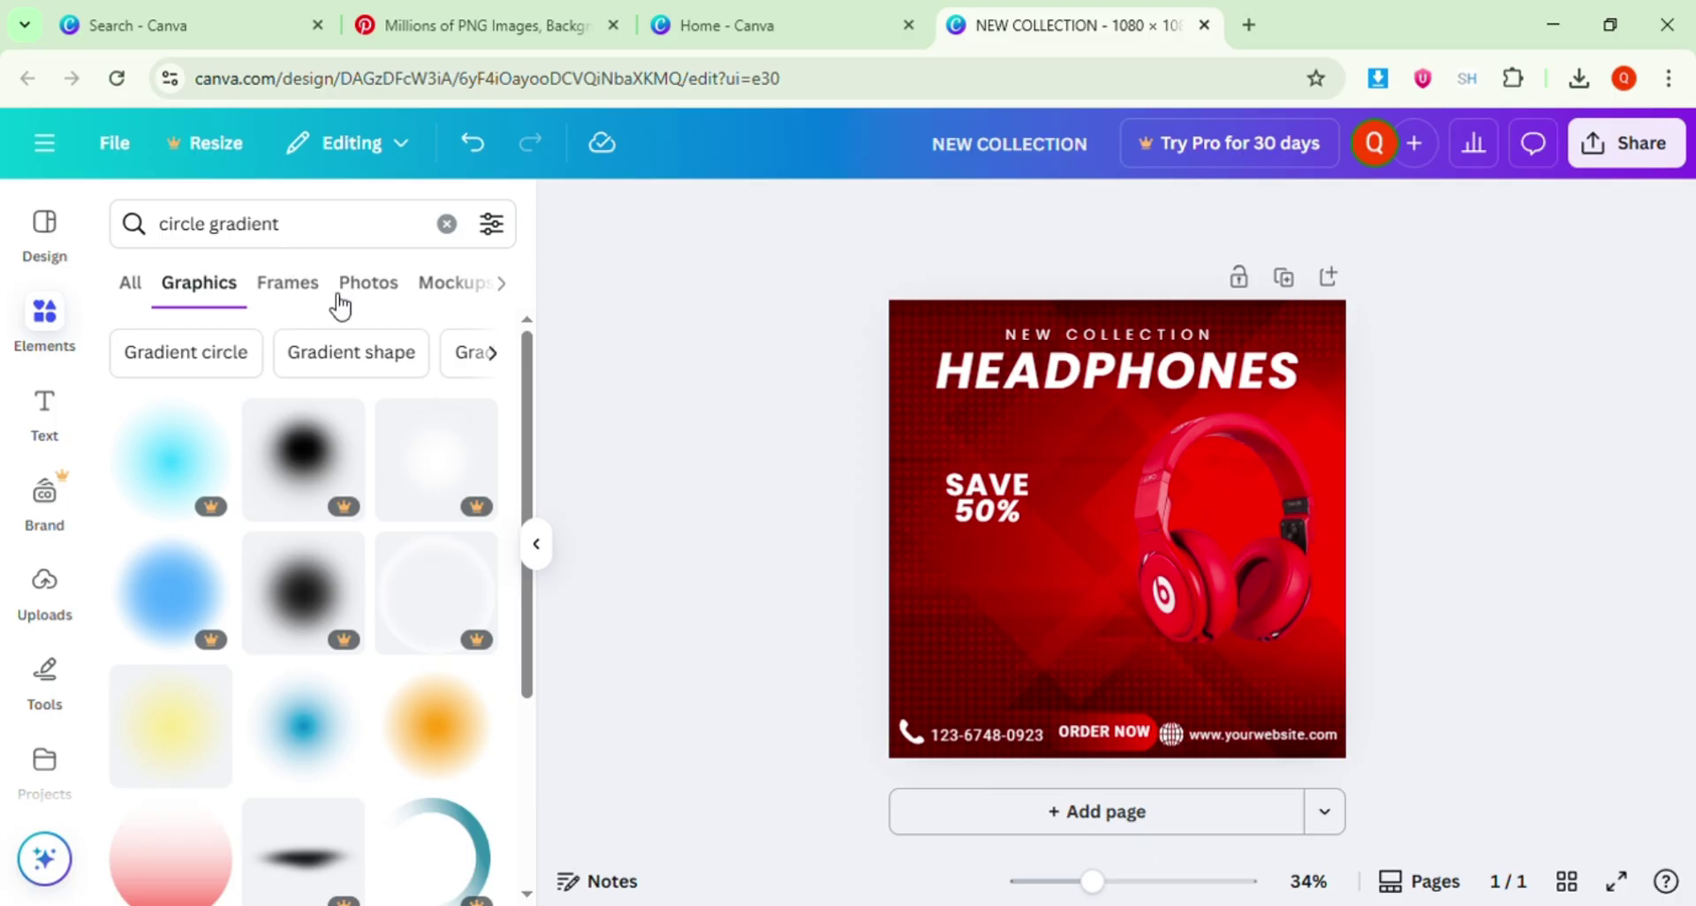
Try the circle graphic with a yellow gradient on the design and delete it.
scroll(310, 637, "down", 10)
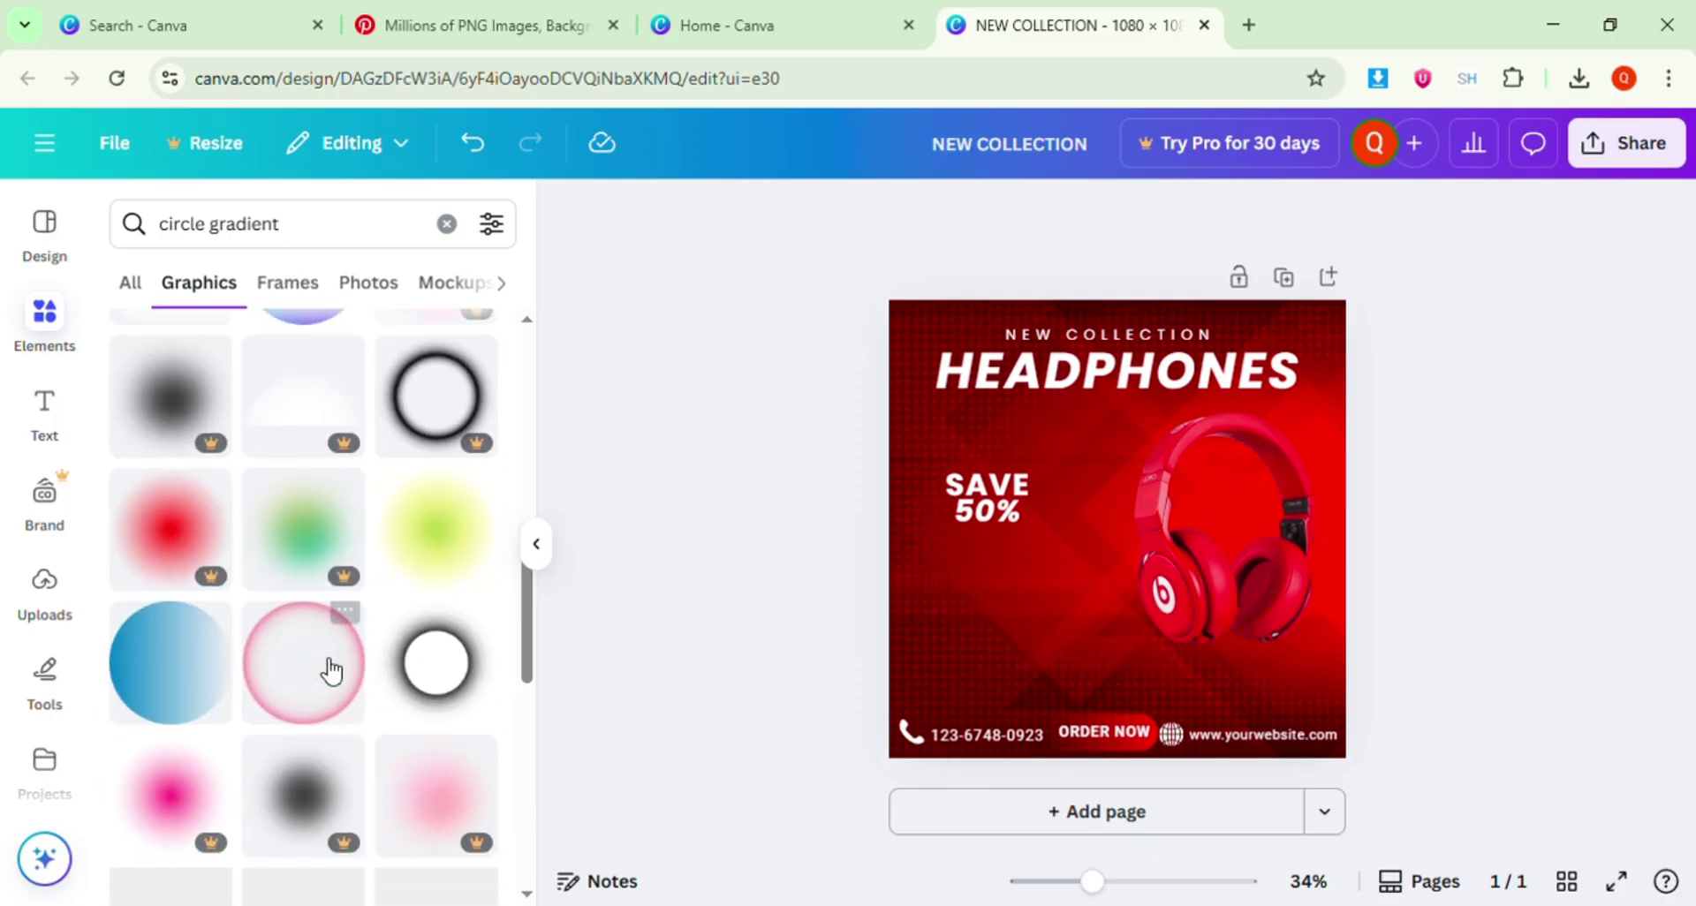
scroll(275, 698, "down", 3)
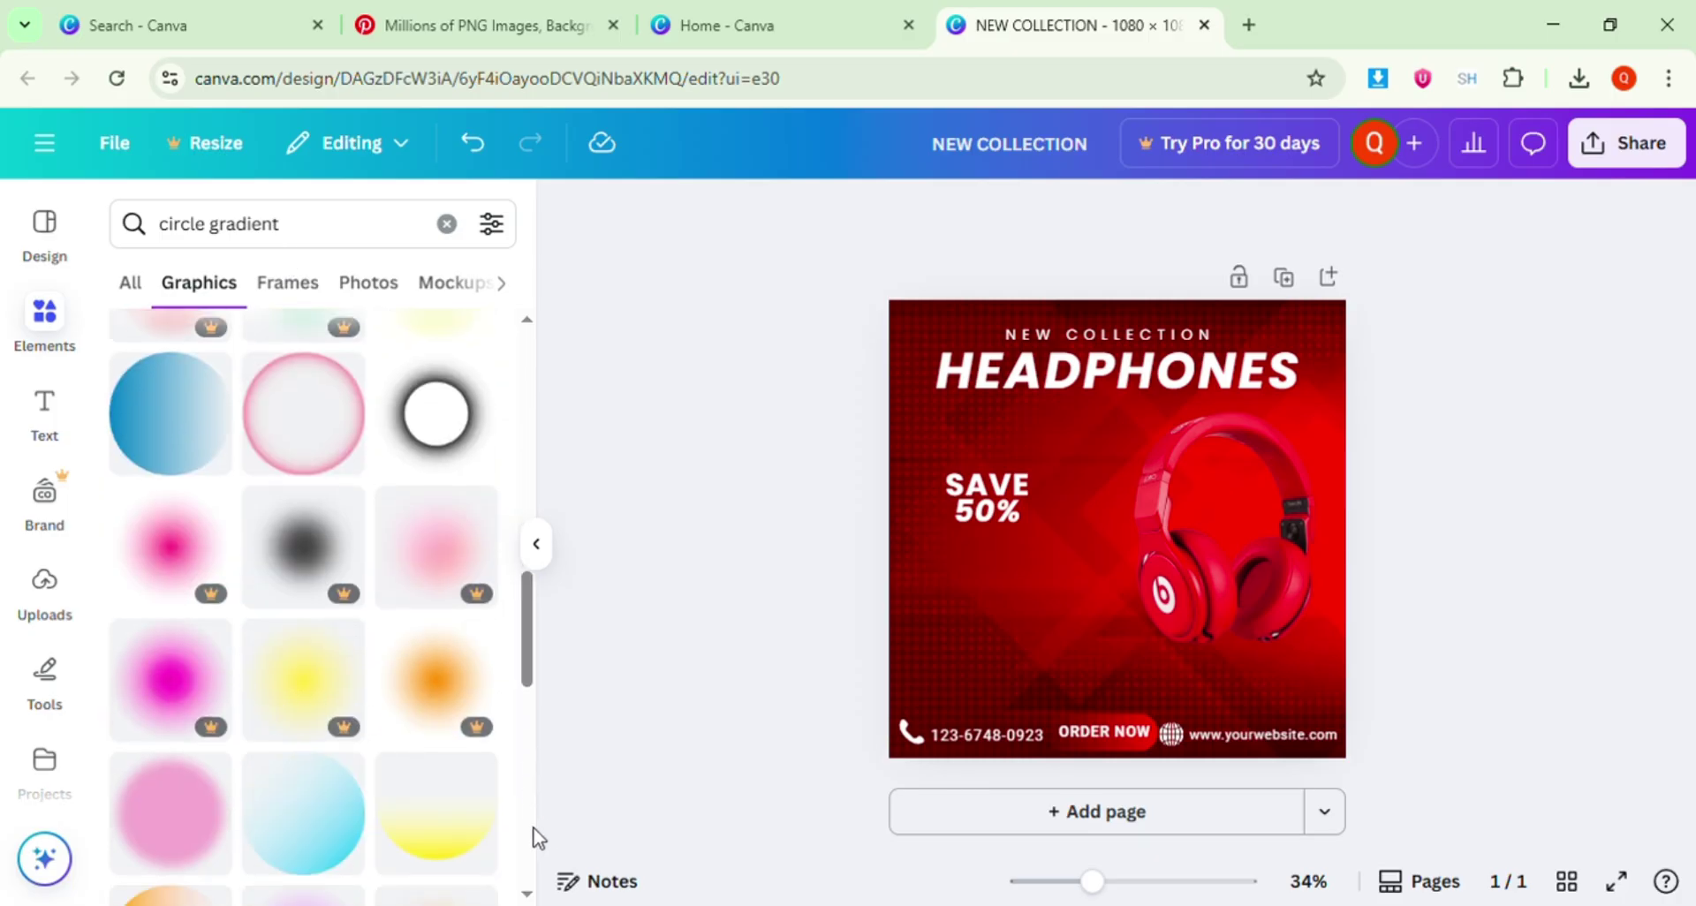
left_click(448, 850)
key("Delete")
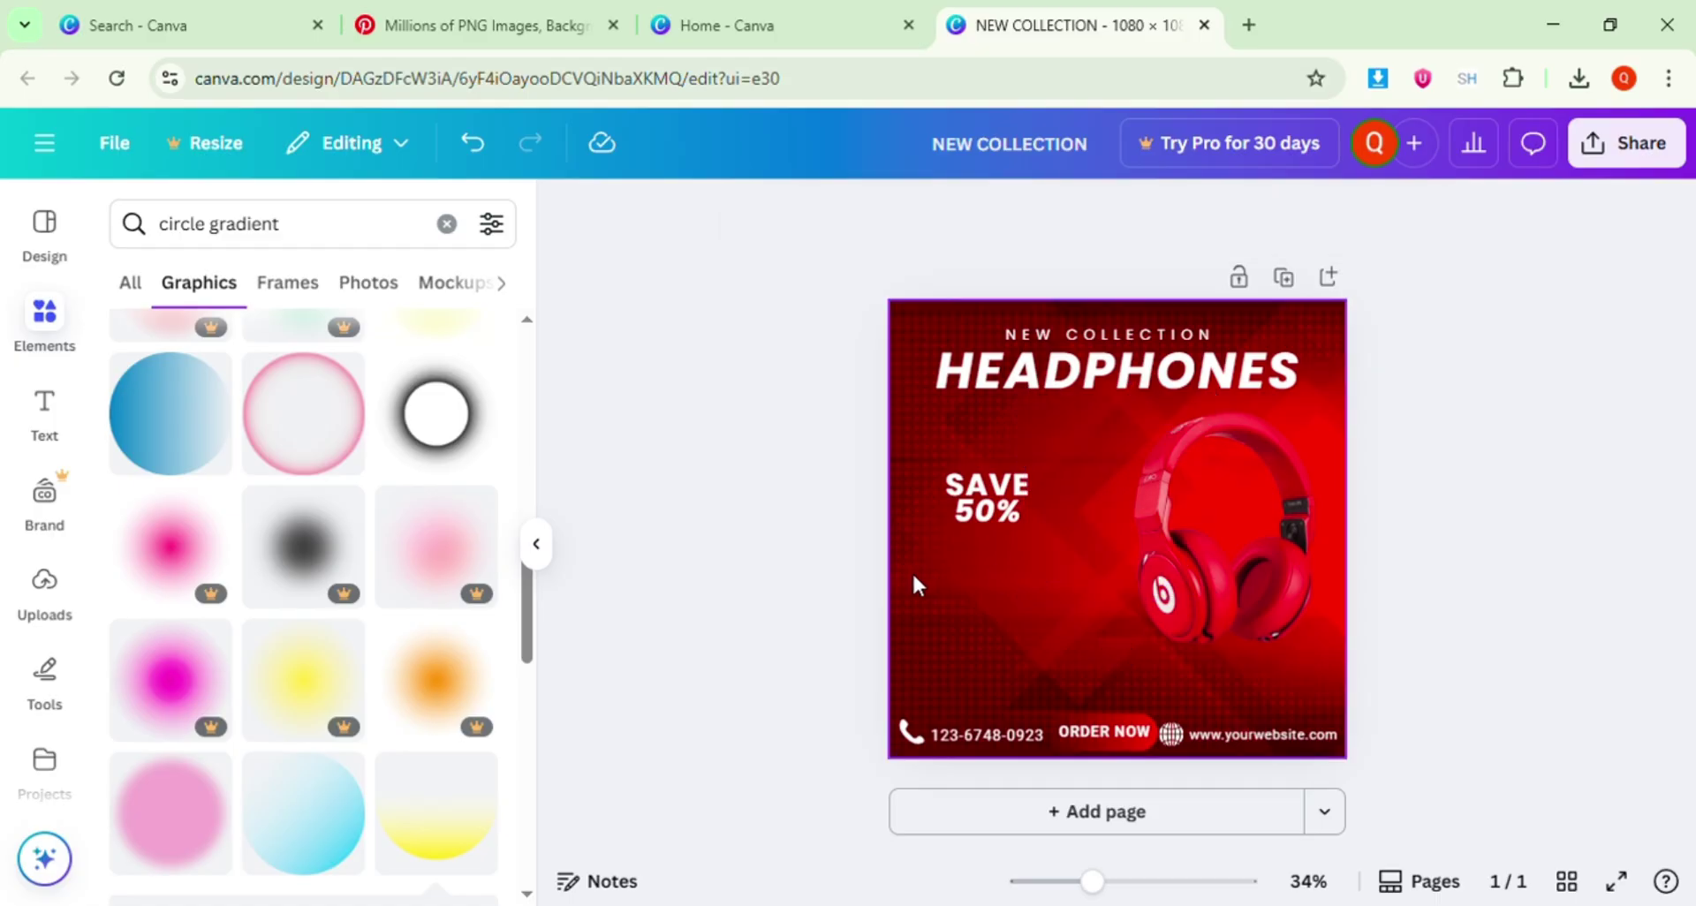
Add the flat blurred ellipse graphic from the circle gradient results and recolour it black.
scroll(343, 635, "down", 1)
scroll(345, 636, "down", 3)
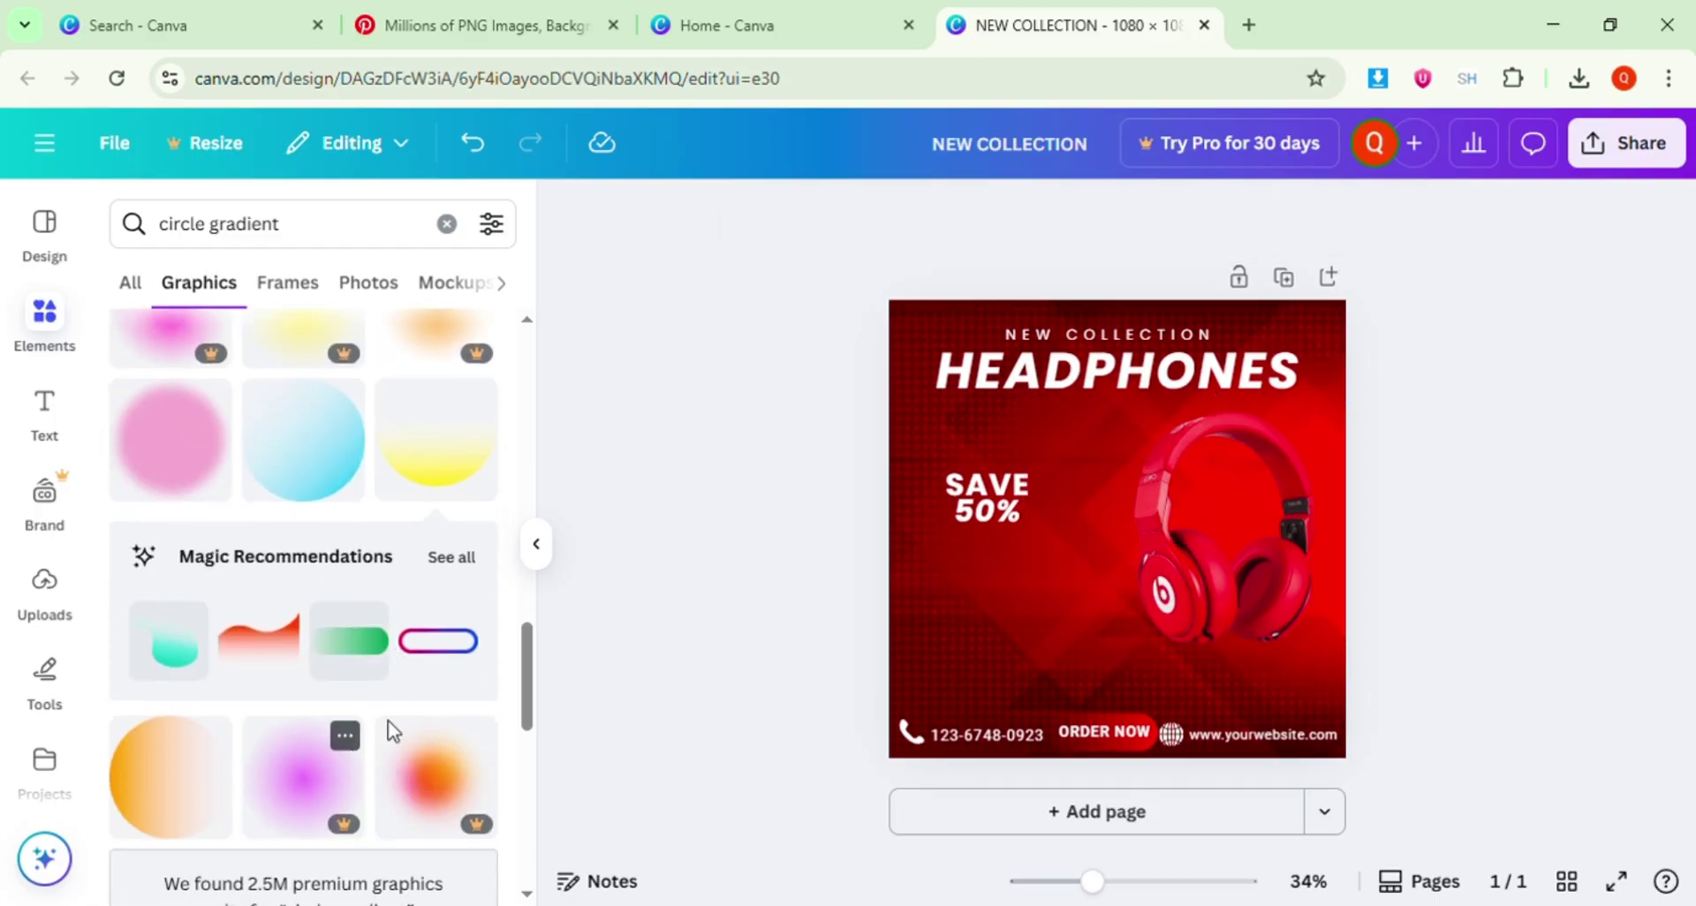
scroll(403, 734, "down", 8)
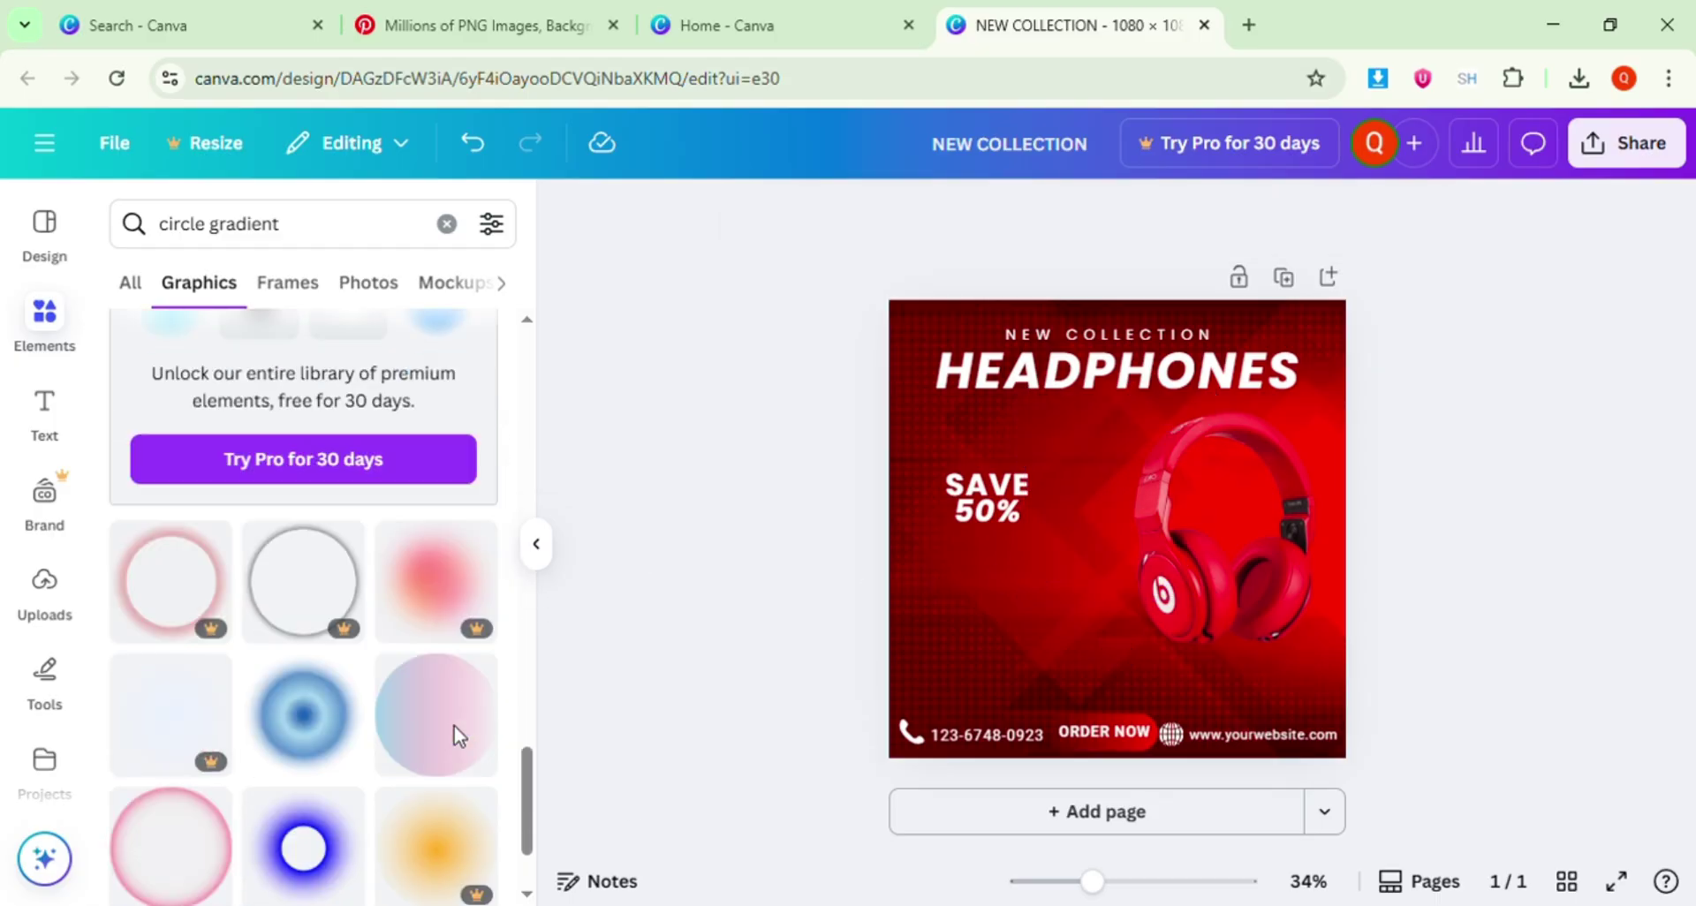
scroll(371, 731, "up", 3)
scroll(304, 738, "down", 6)
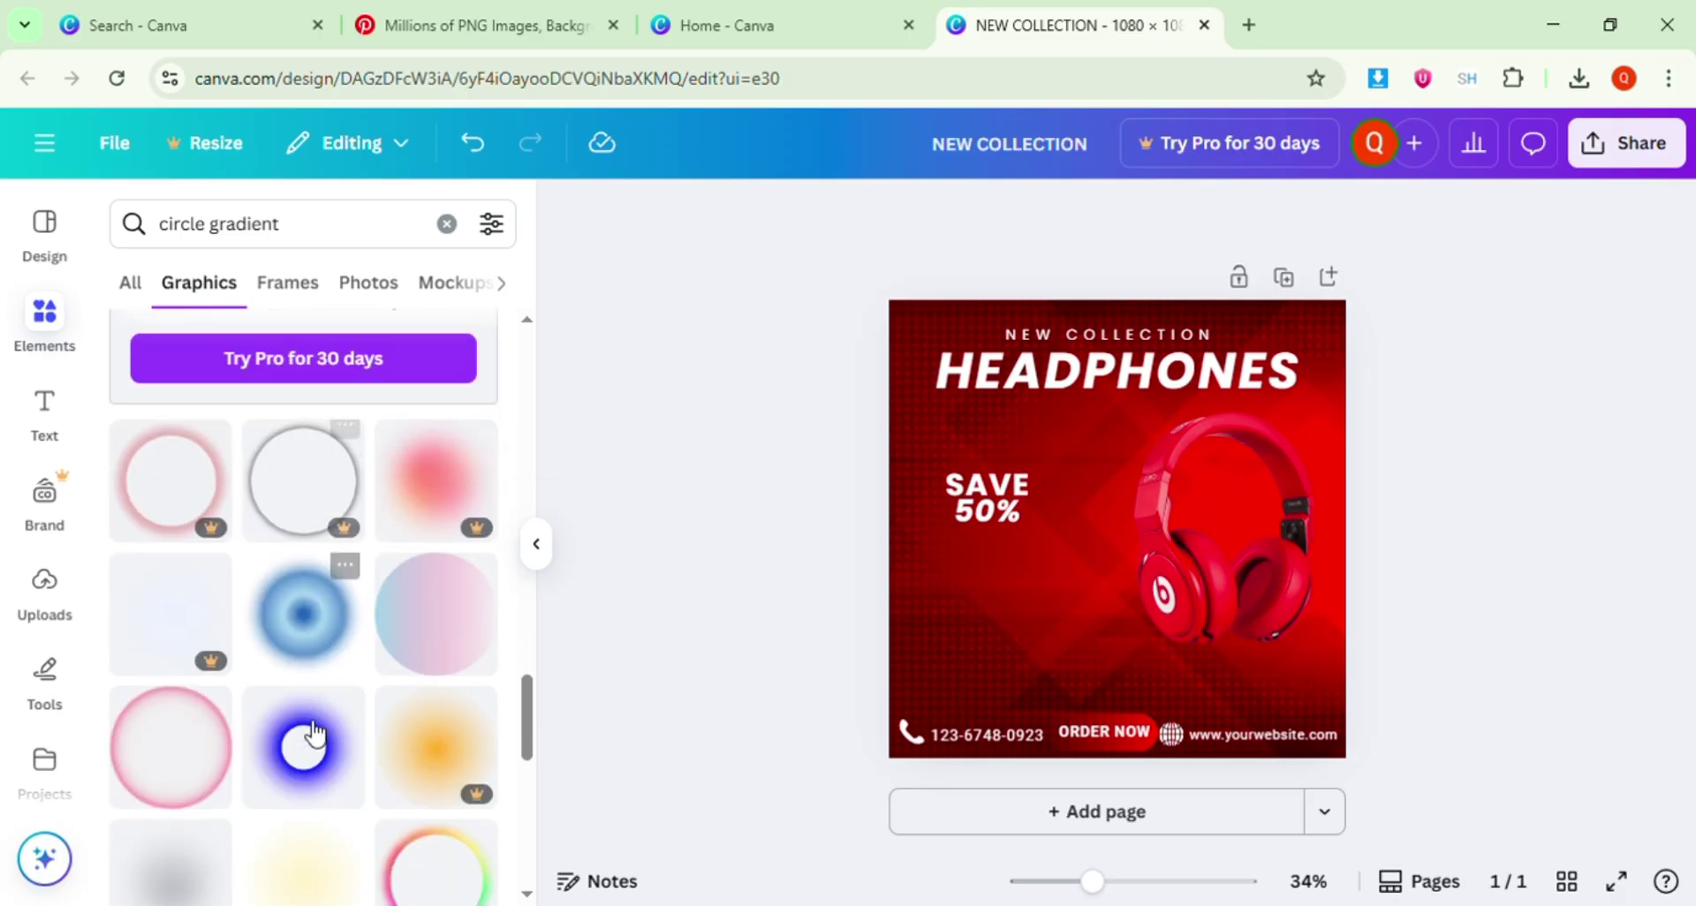
scroll(318, 716, "down", 2)
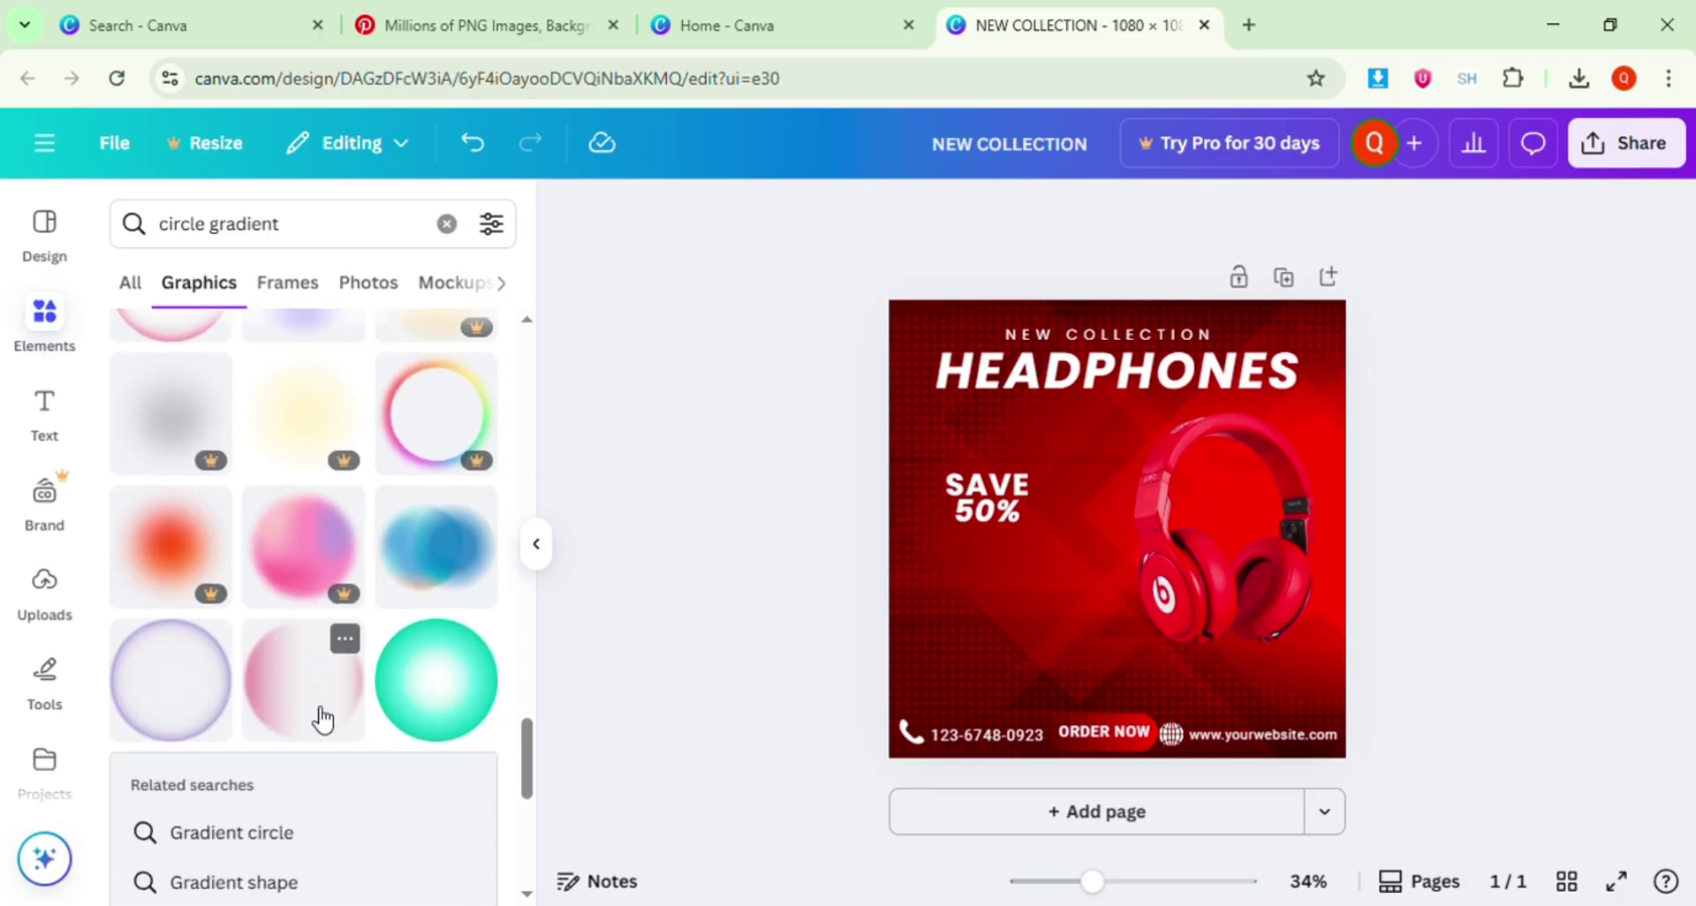
scroll(322, 718, "down", 5)
left_click(323, 719)
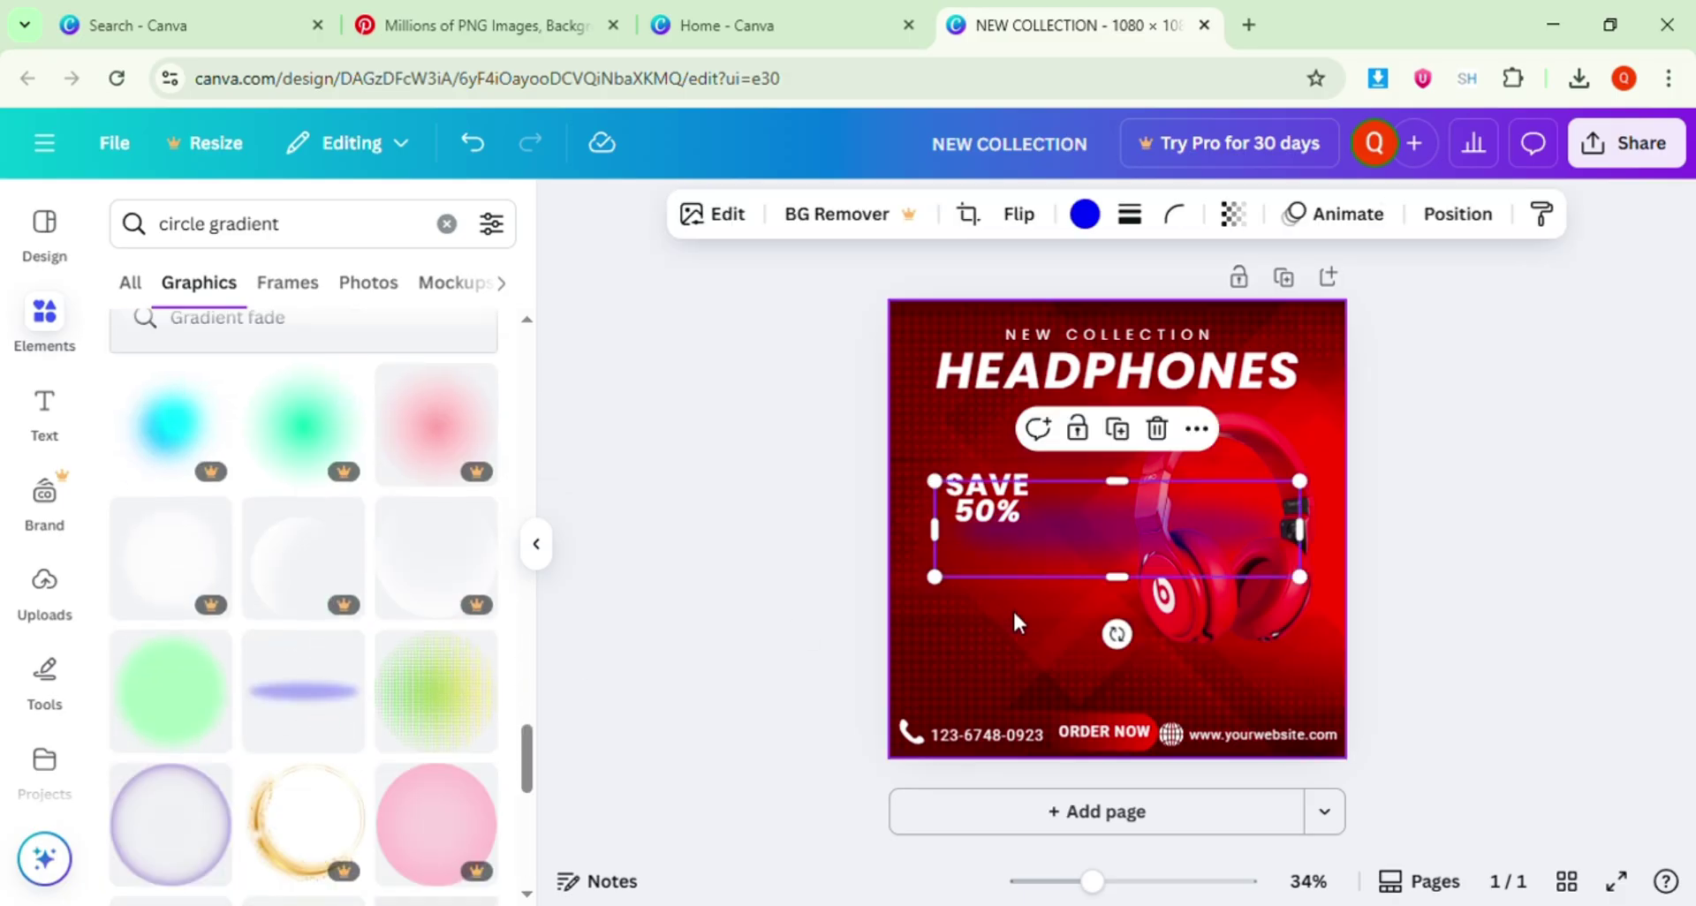
left_click(1084, 217)
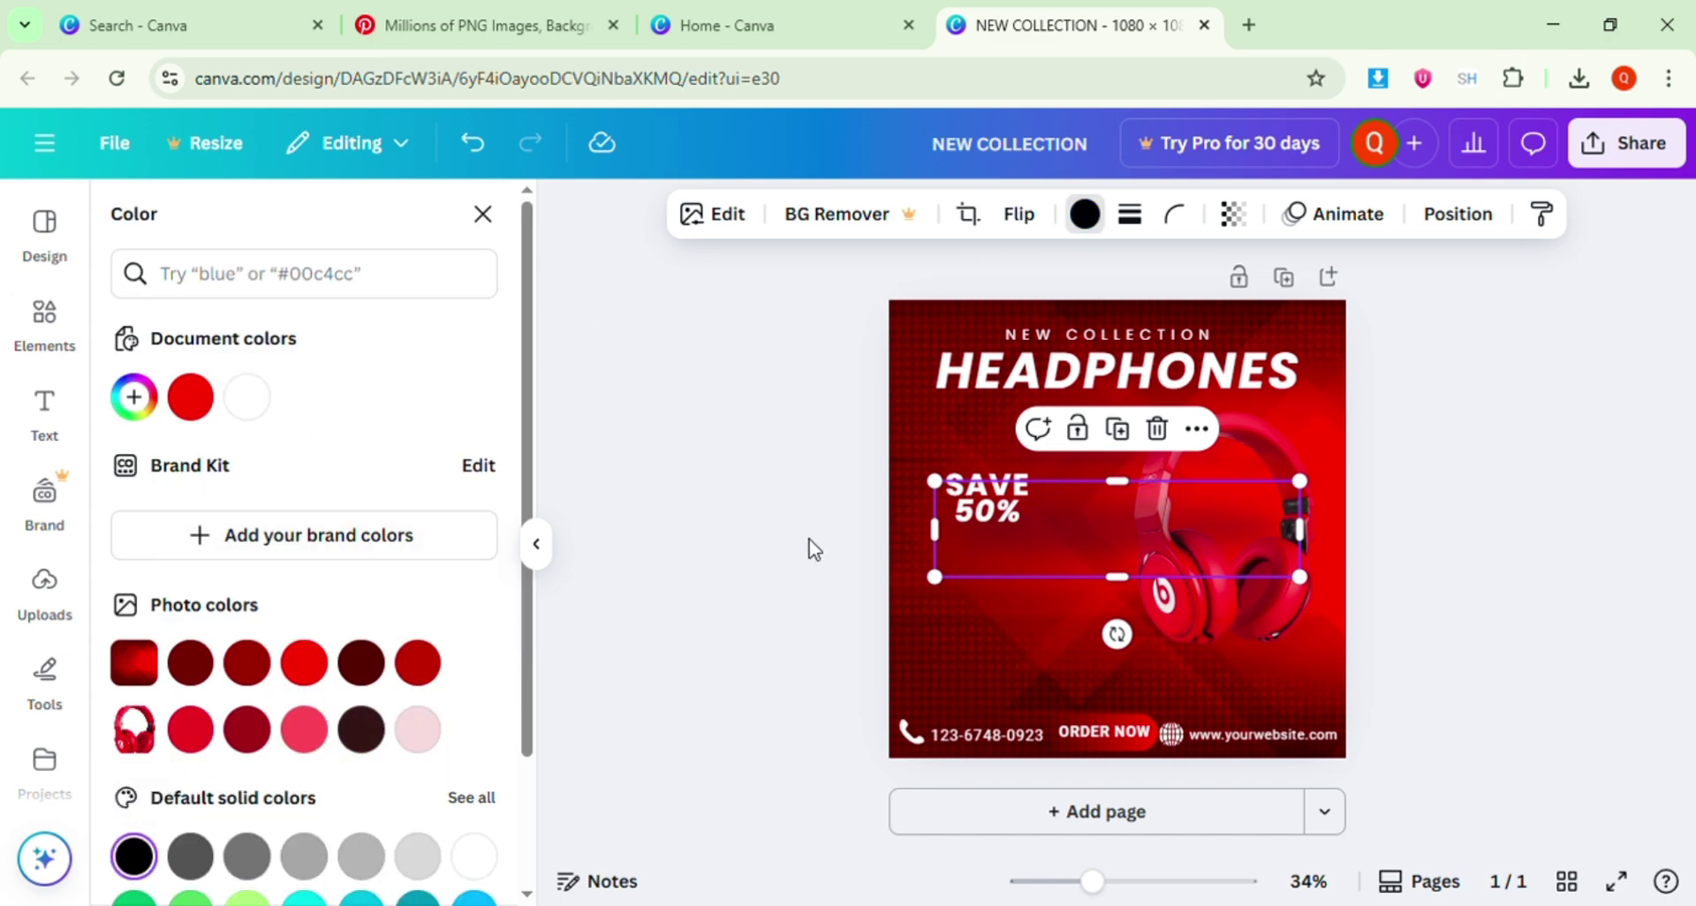
Shrink the black blurred ellipse and place it directly under the headphones as their shadow.
left_click_drag(1299, 481, 1249, 668)
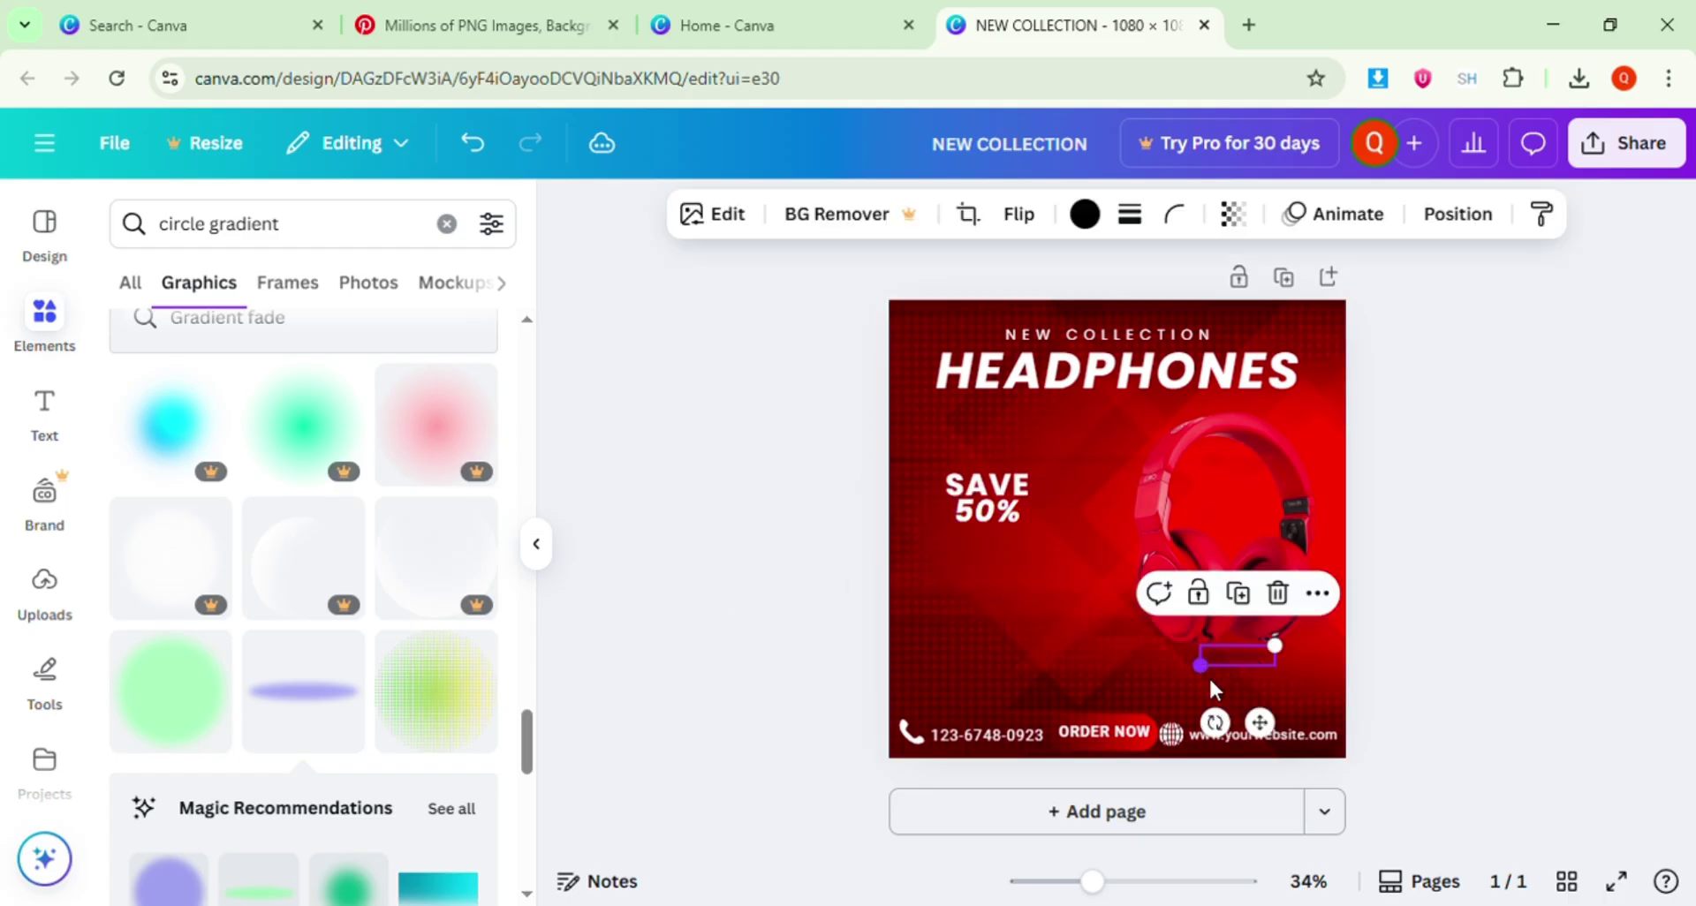
left_click(1209, 675)
left_click(1222, 662)
left_click_drag(1182, 688, 1227, 665)
left_click(1502, 539)
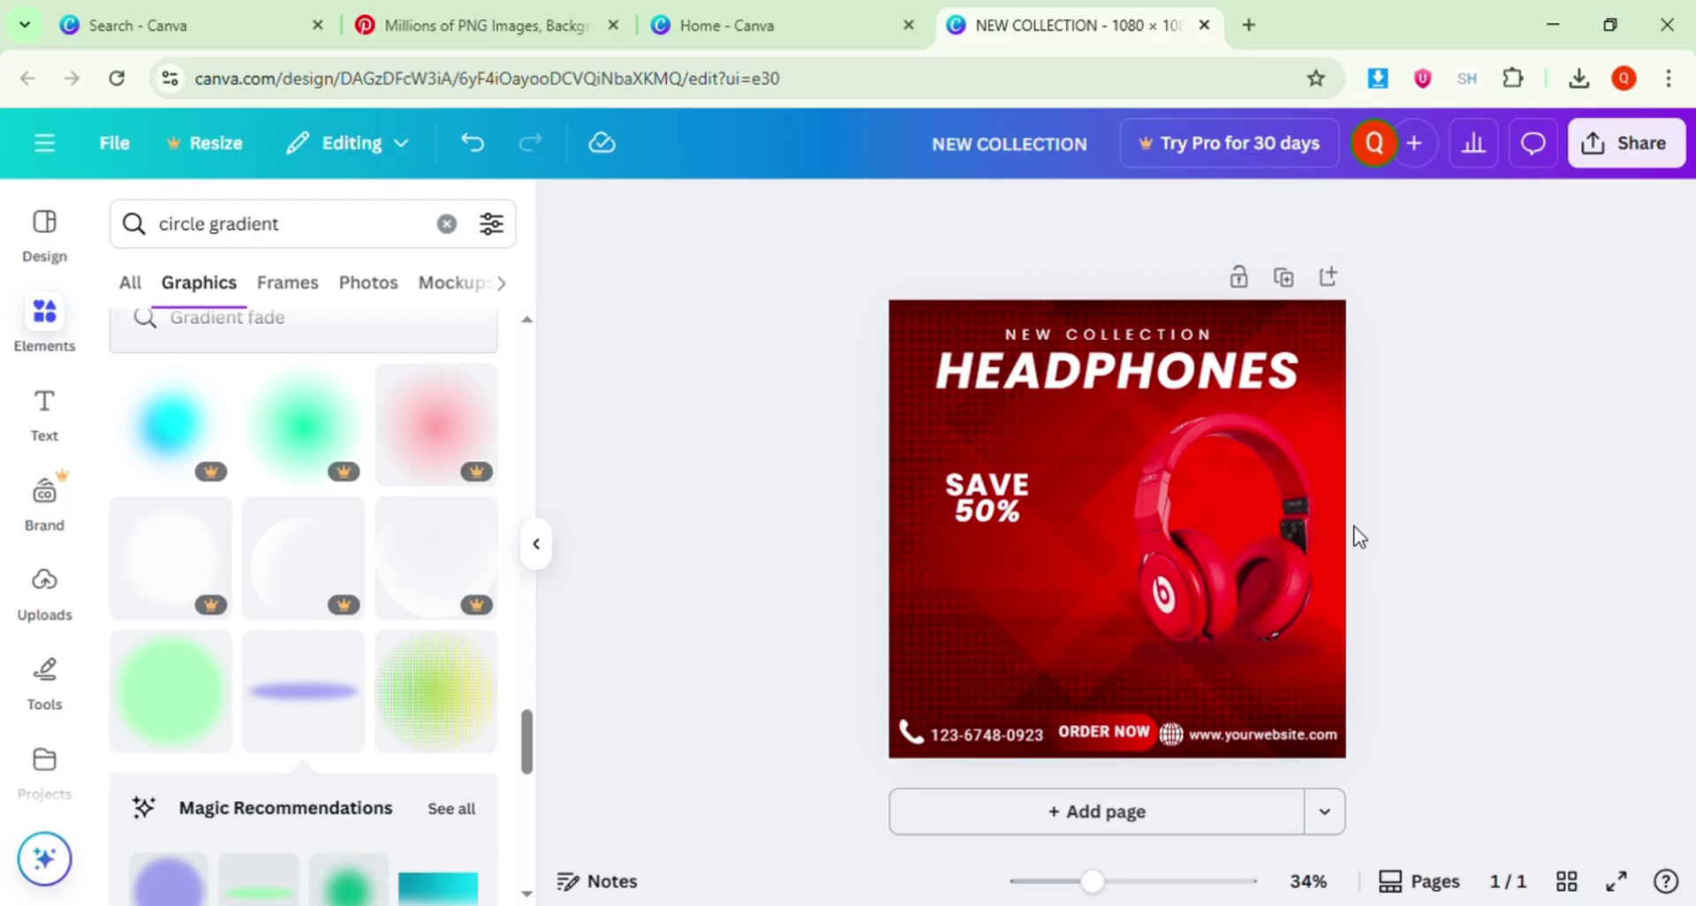
Add the orange gradient circle in the page's lower-right corner and place a smaller copy over the top of the headphones' headband.
left_click(975, 514)
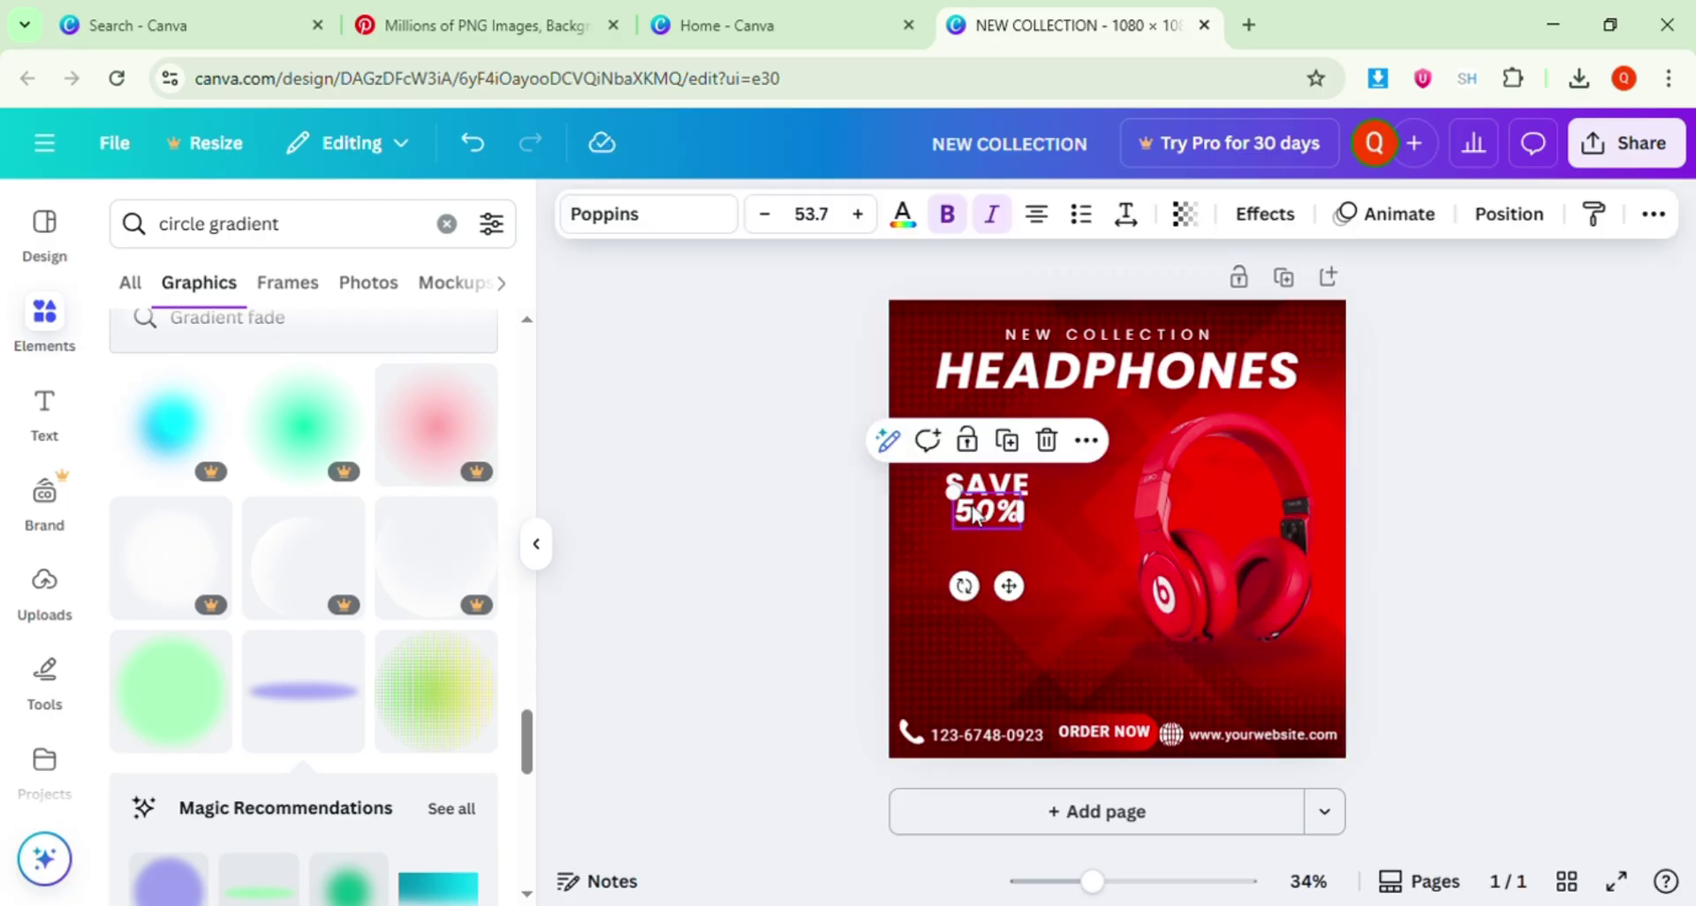
left_click(587, 537)
scroll(322, 530, "up", 10)
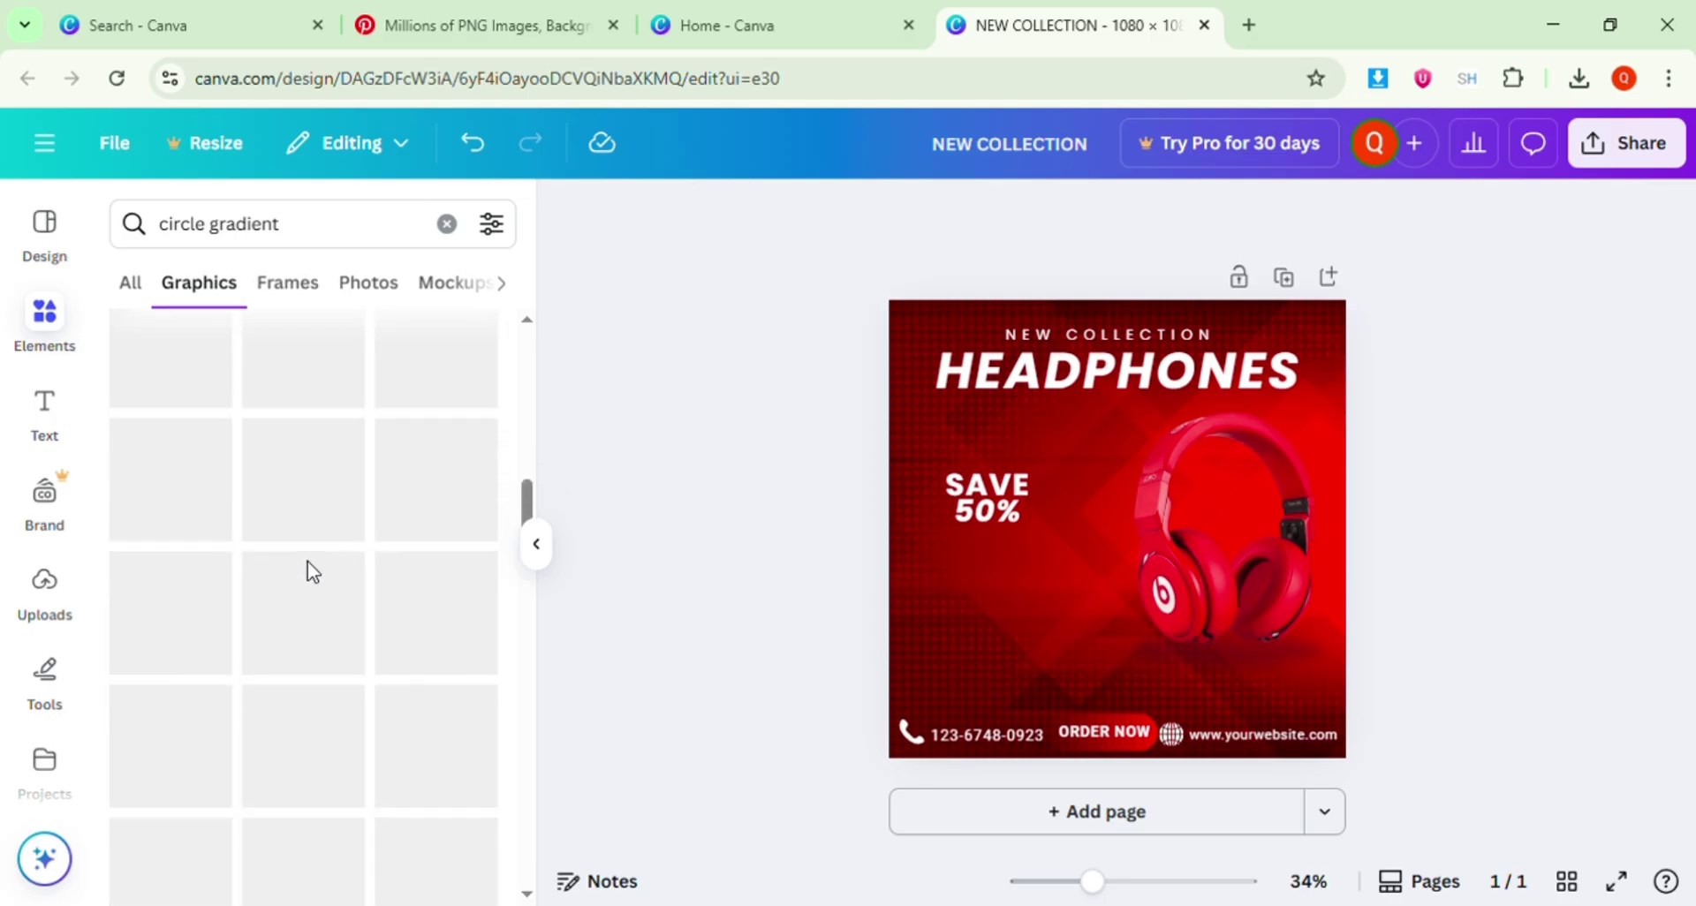
scroll(308, 560, "up", 5)
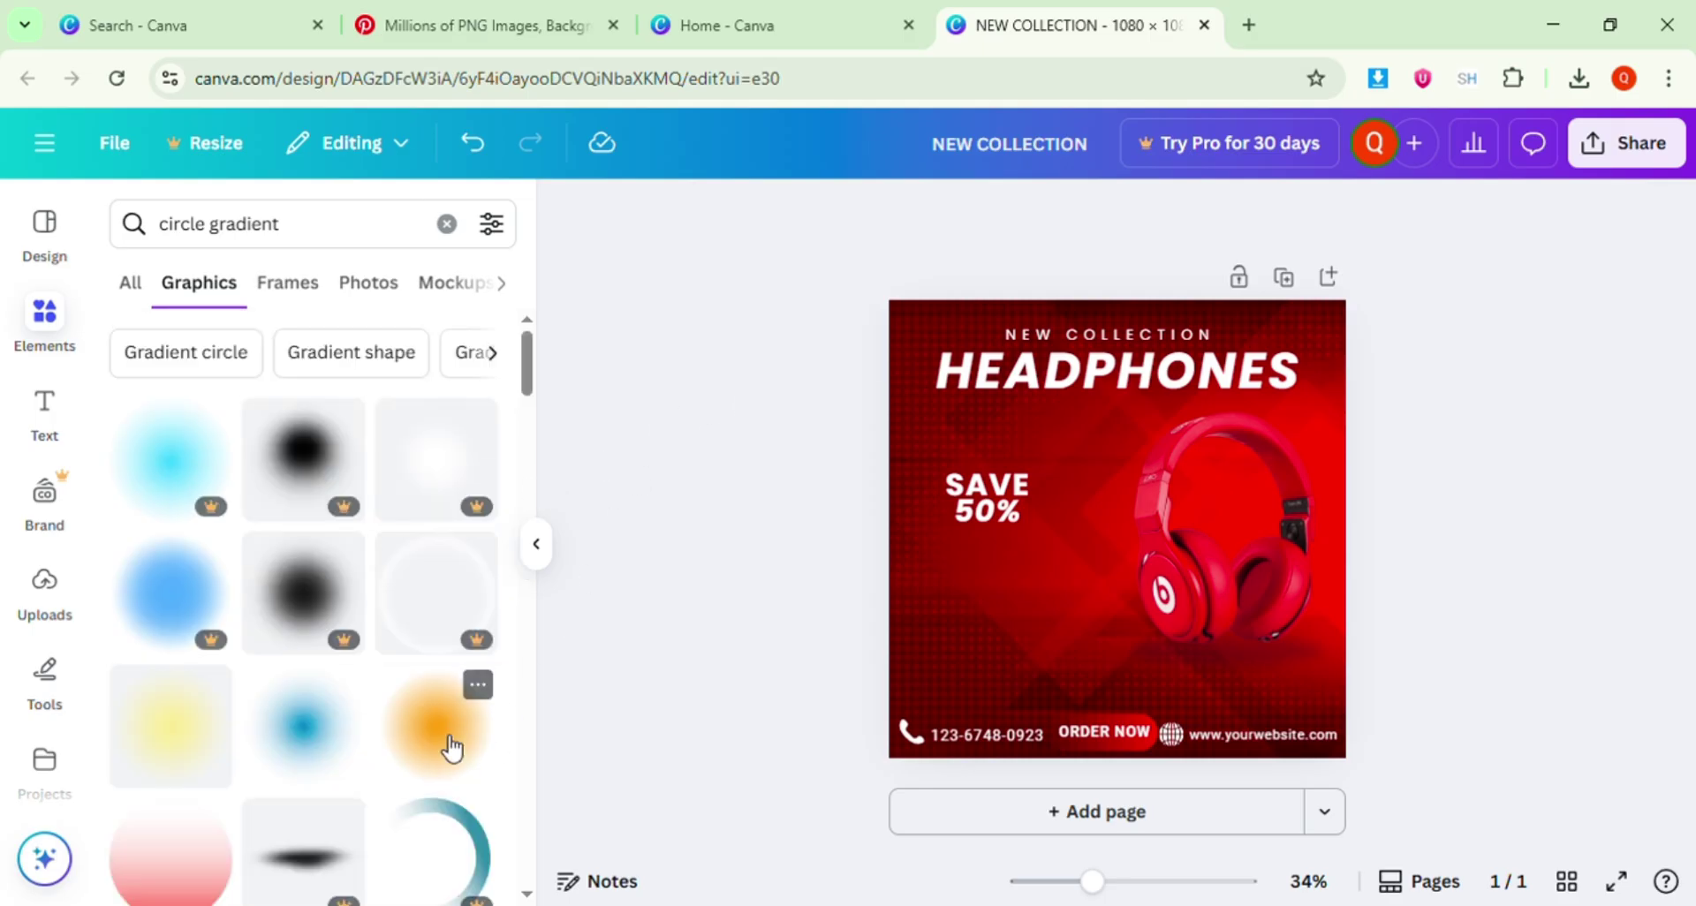
left_click(451, 749)
left_click_drag(1036, 609, 1223, 459)
left_click_drag(1333, 334, 1311, 378)
left_click_drag(1220, 469, 987, 503)
left_click(1496, 578)
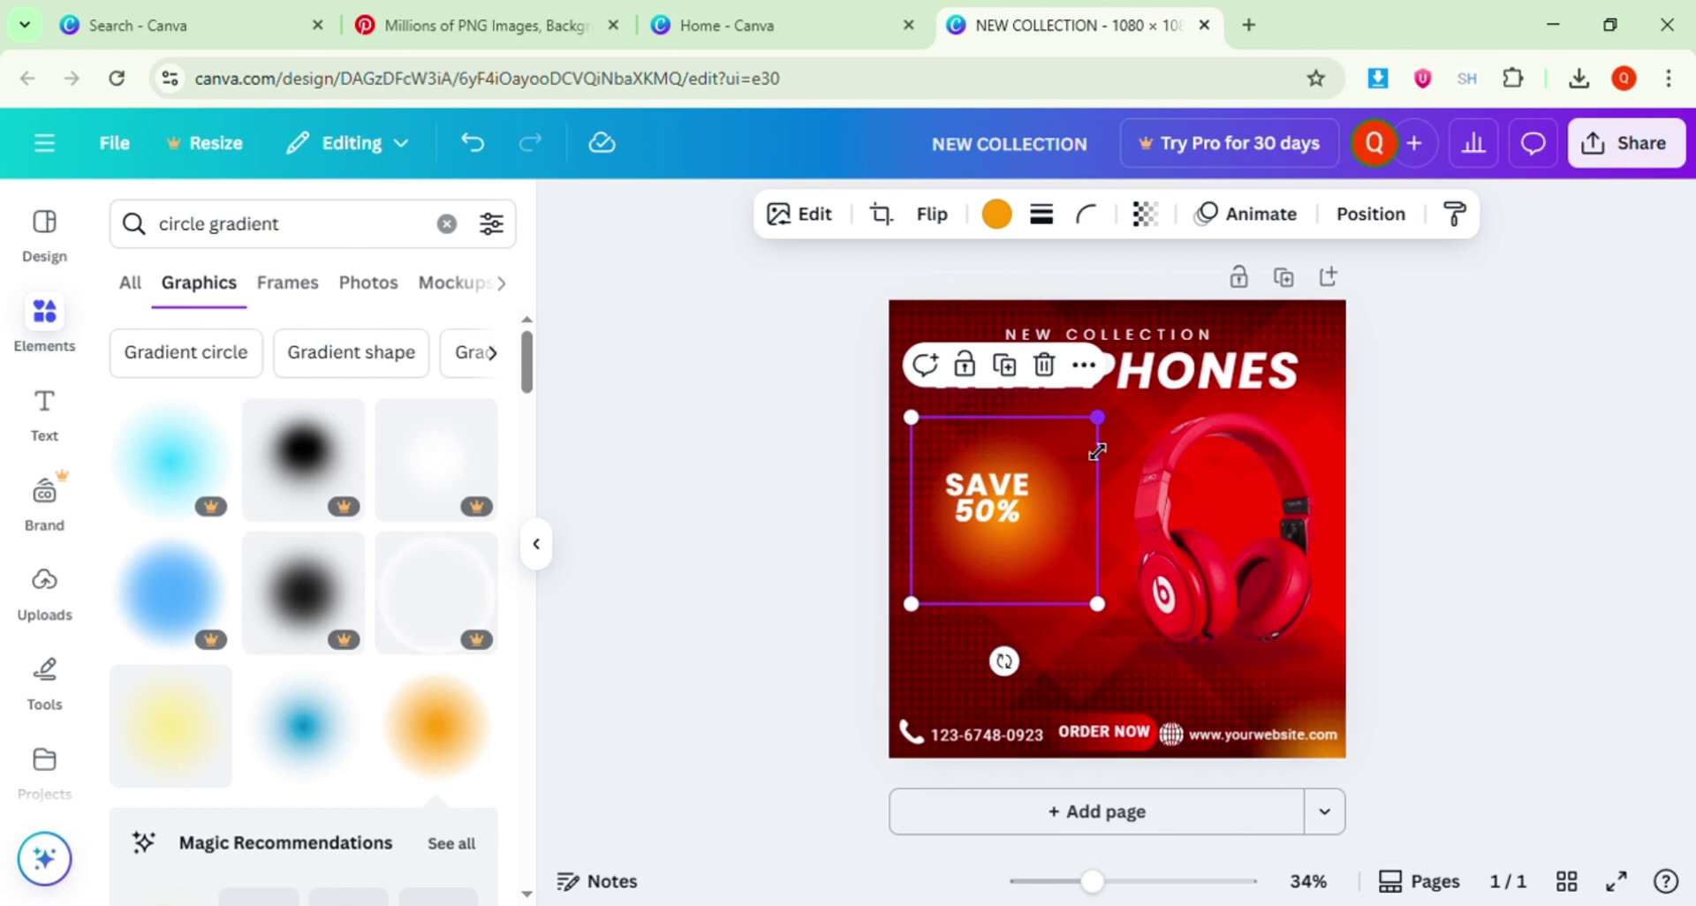
left_click_drag(1098, 418, 1029, 484)
left_click_drag(969, 551, 1227, 438)
left_click(1302, 320)
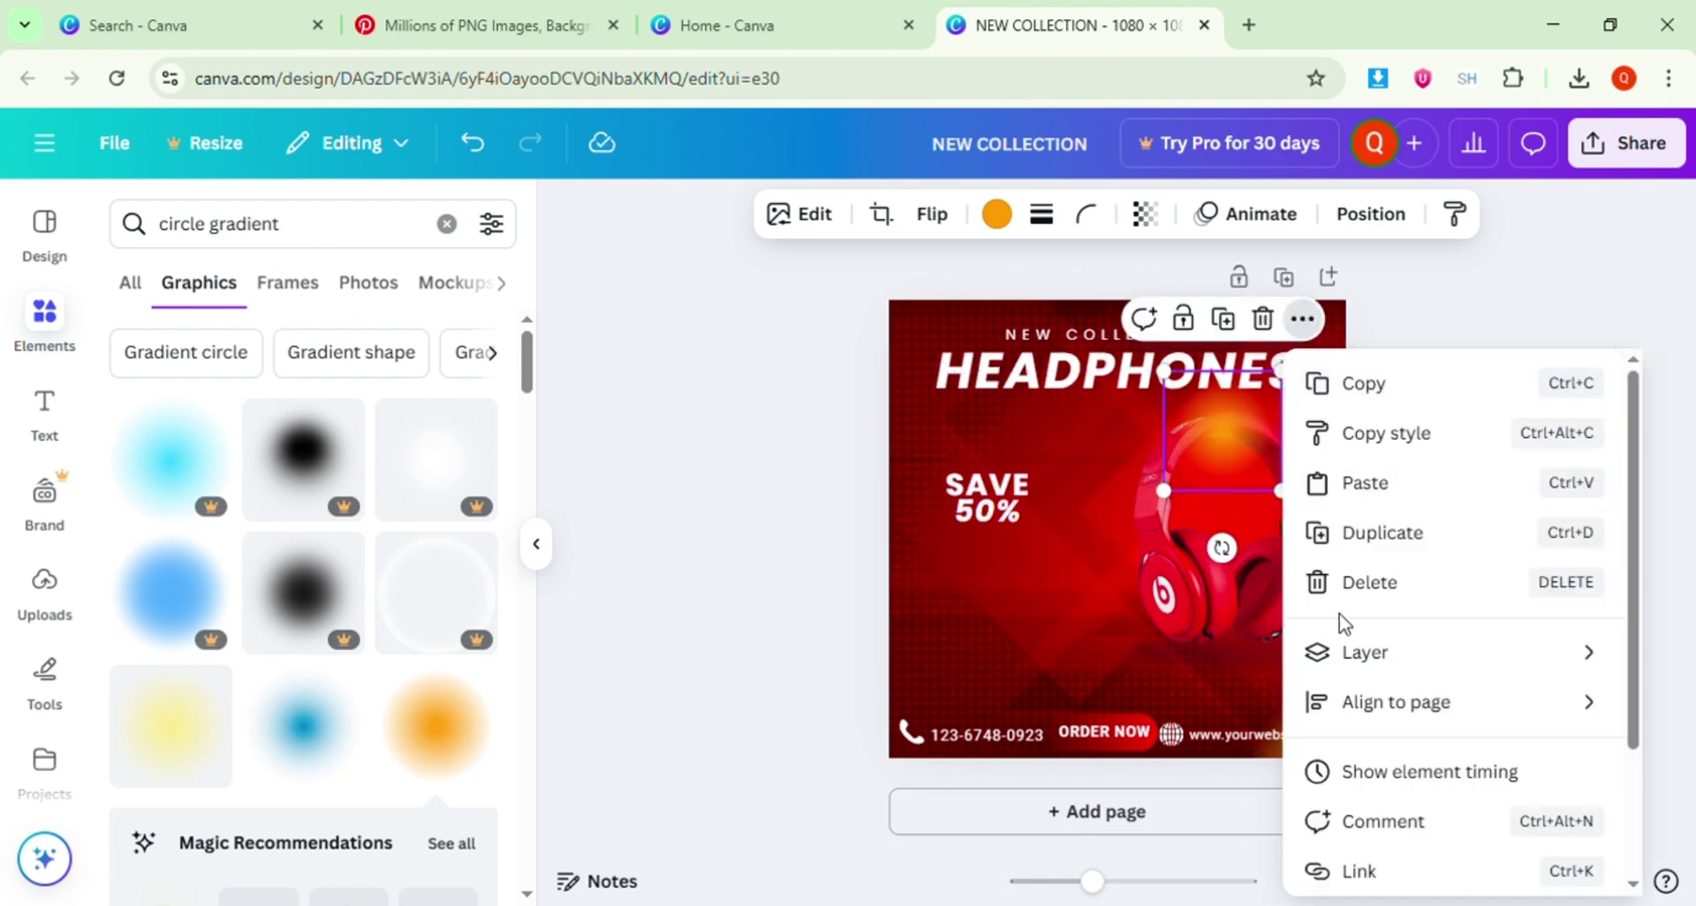
mouse_move(1313, 652)
left_click(1141, 650)
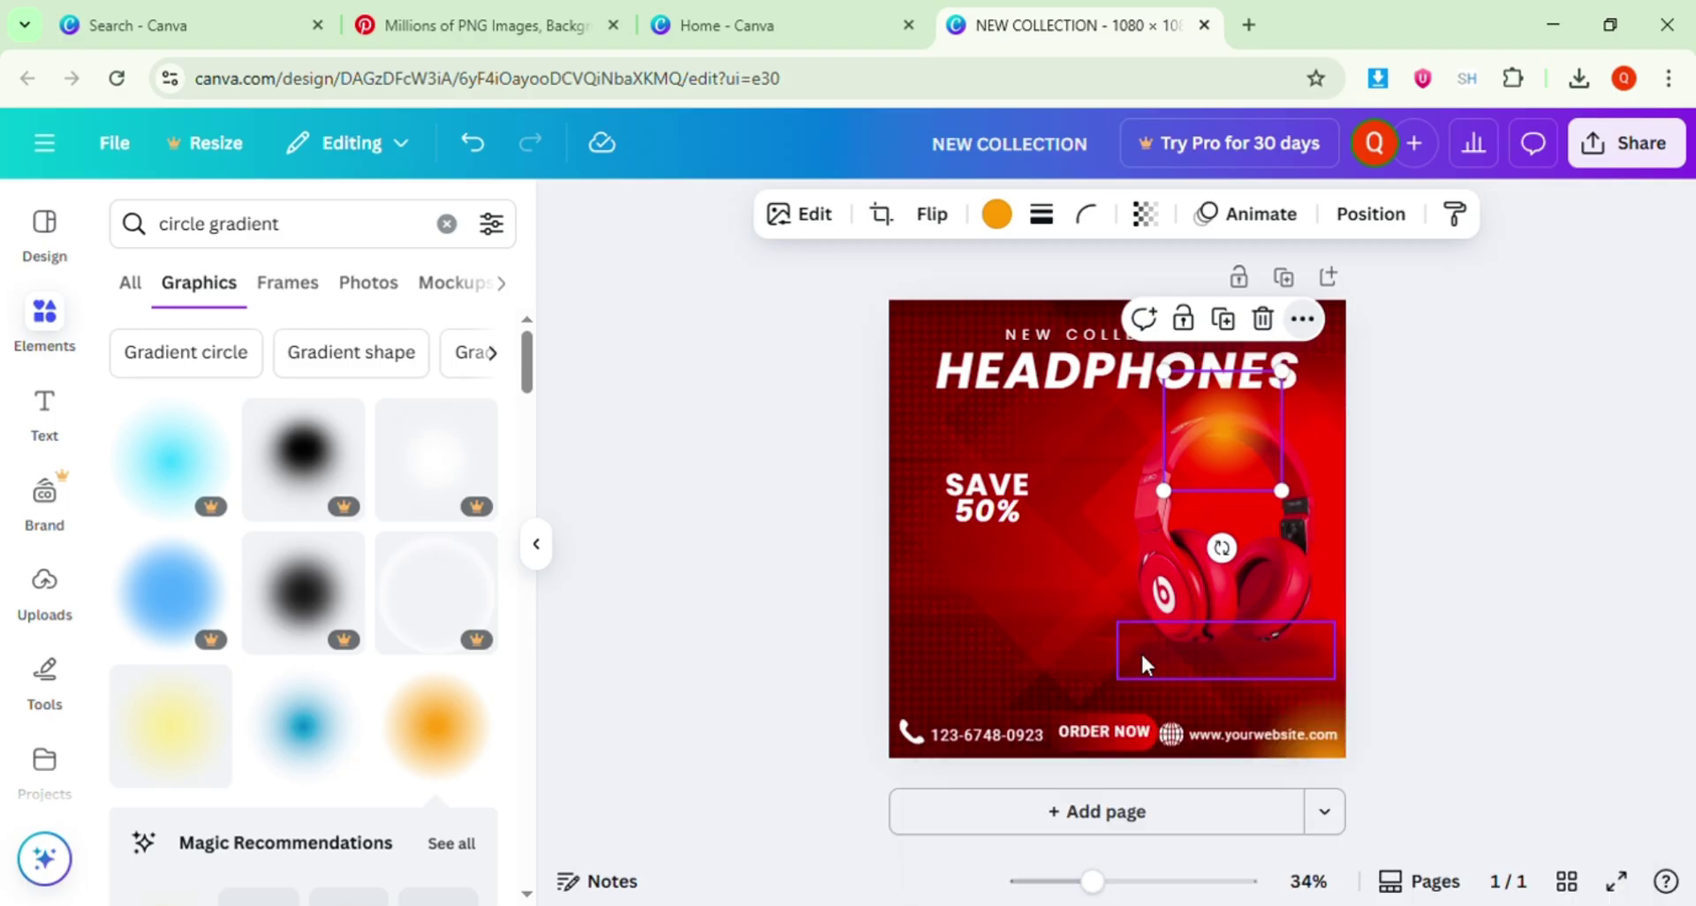
left_click(1302, 319)
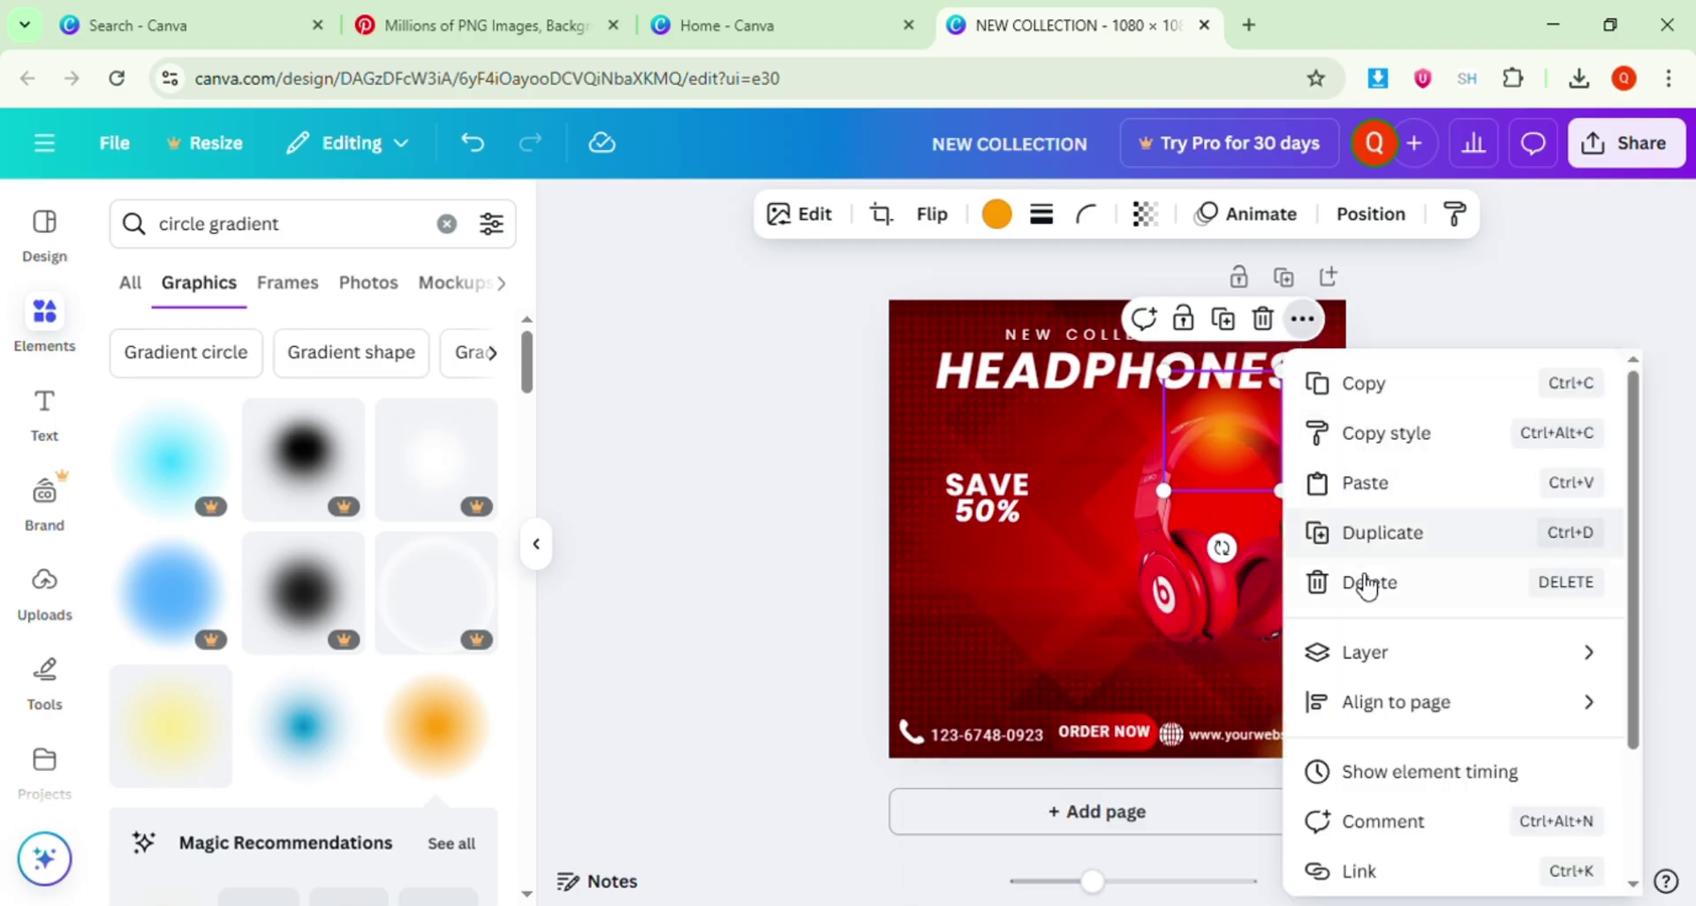
mouse_move(1370, 652)
left_click(1177, 742)
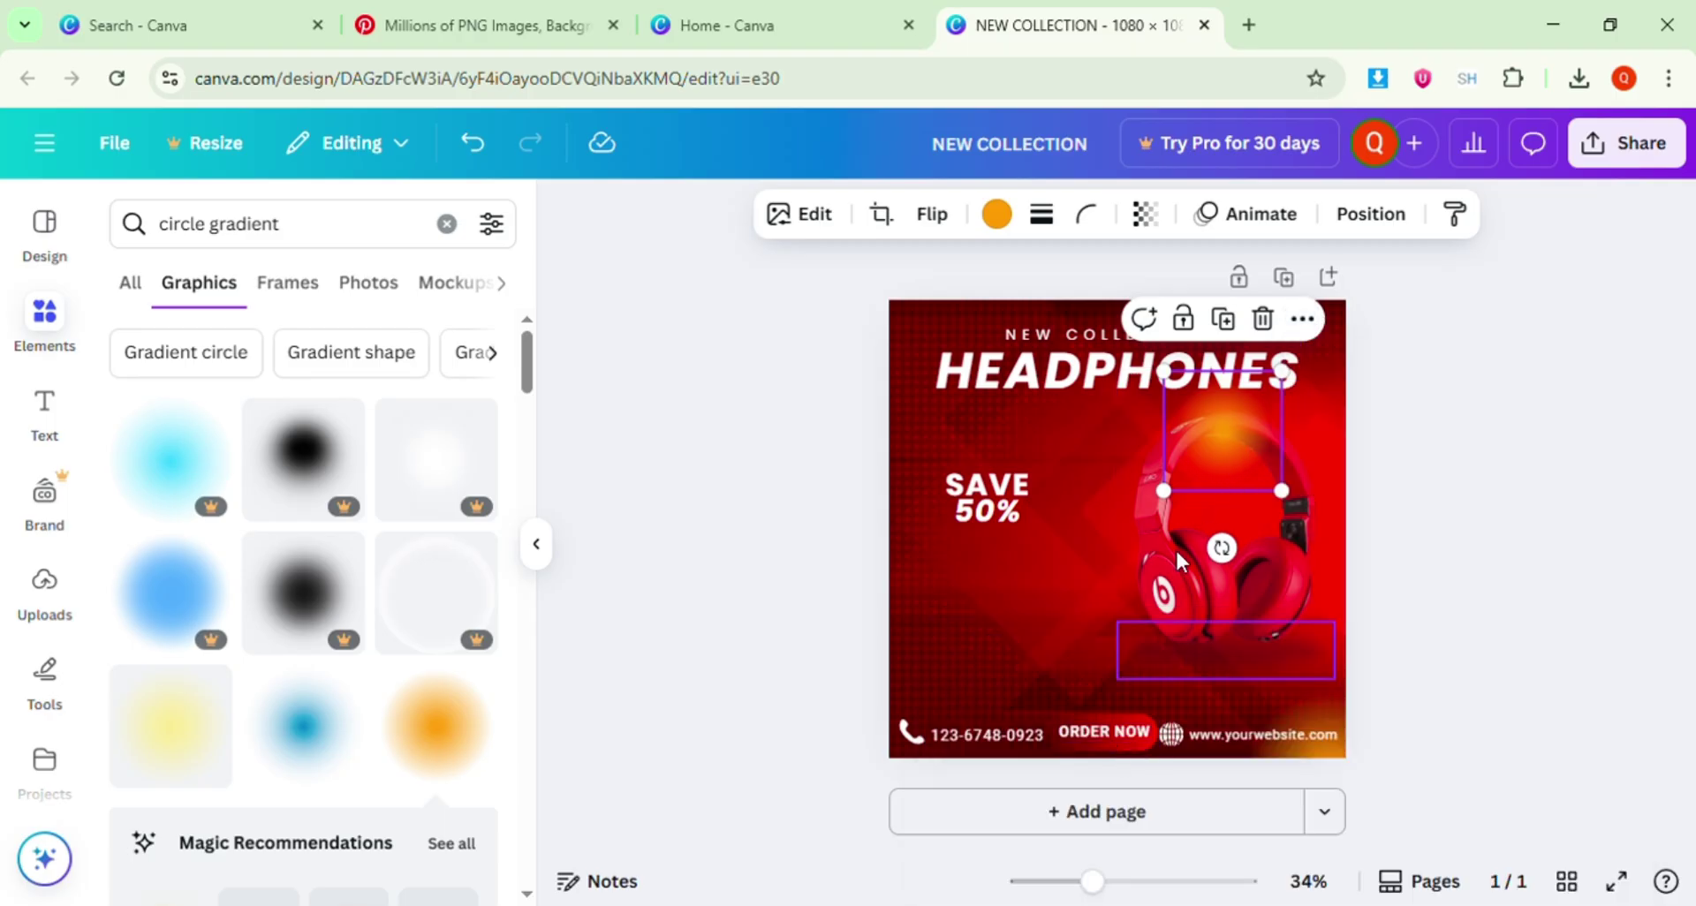
Send the orange circle at the headband to the back and bring it forward one layer, placing it behind the headphones.
left_click(1319, 329)
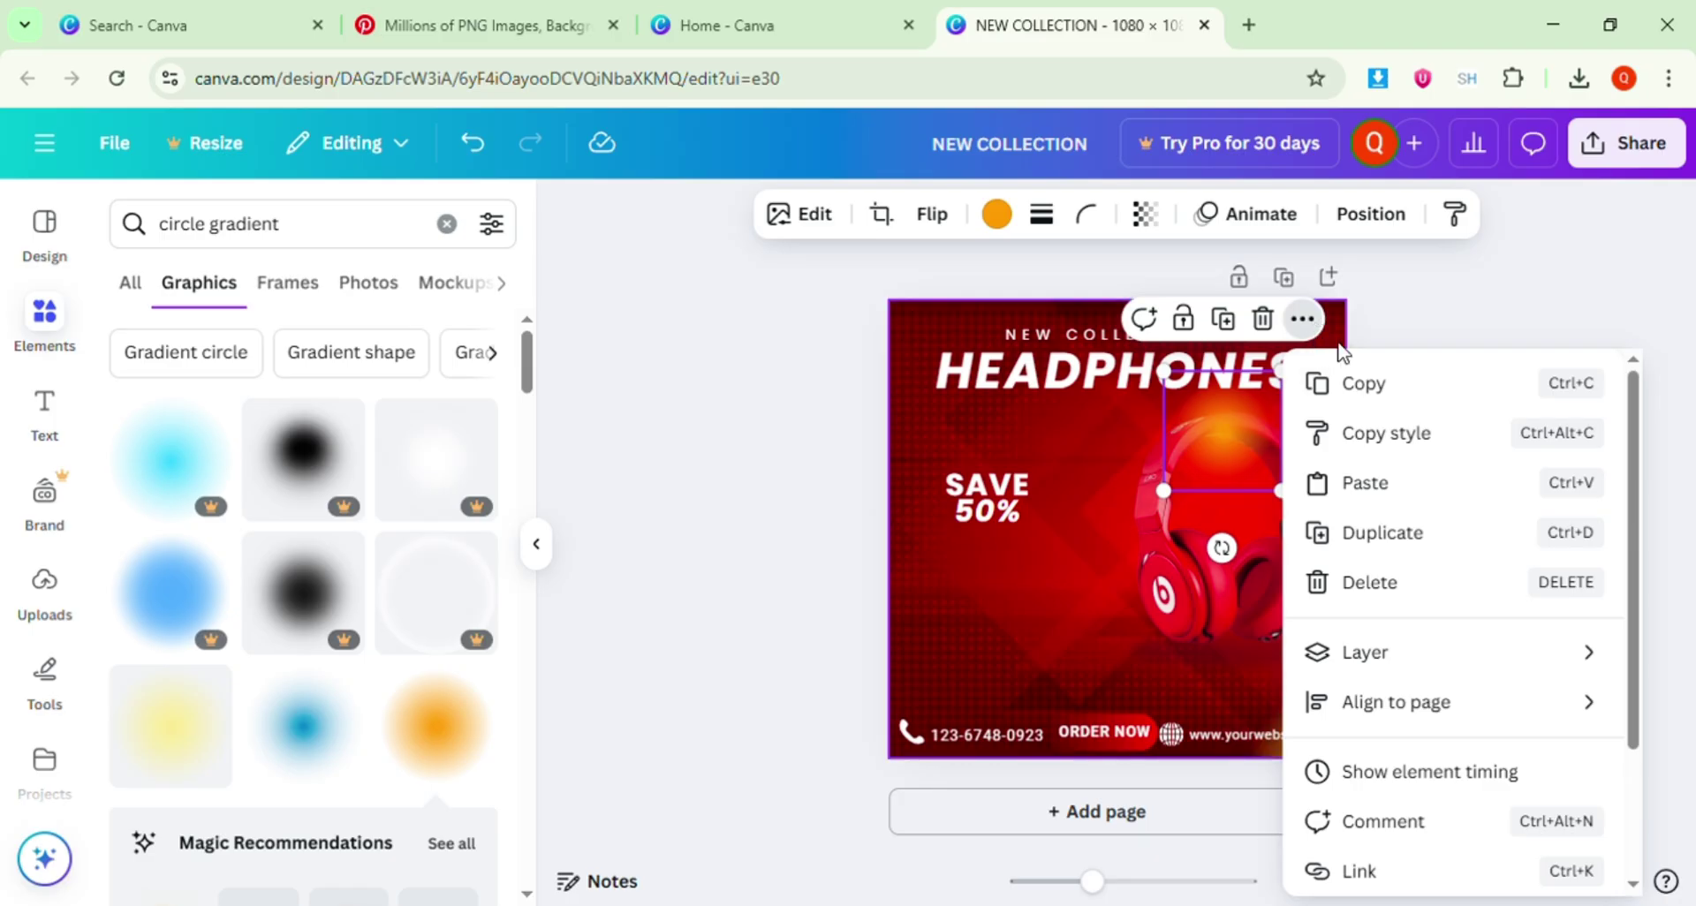
mouse_move(1397, 667)
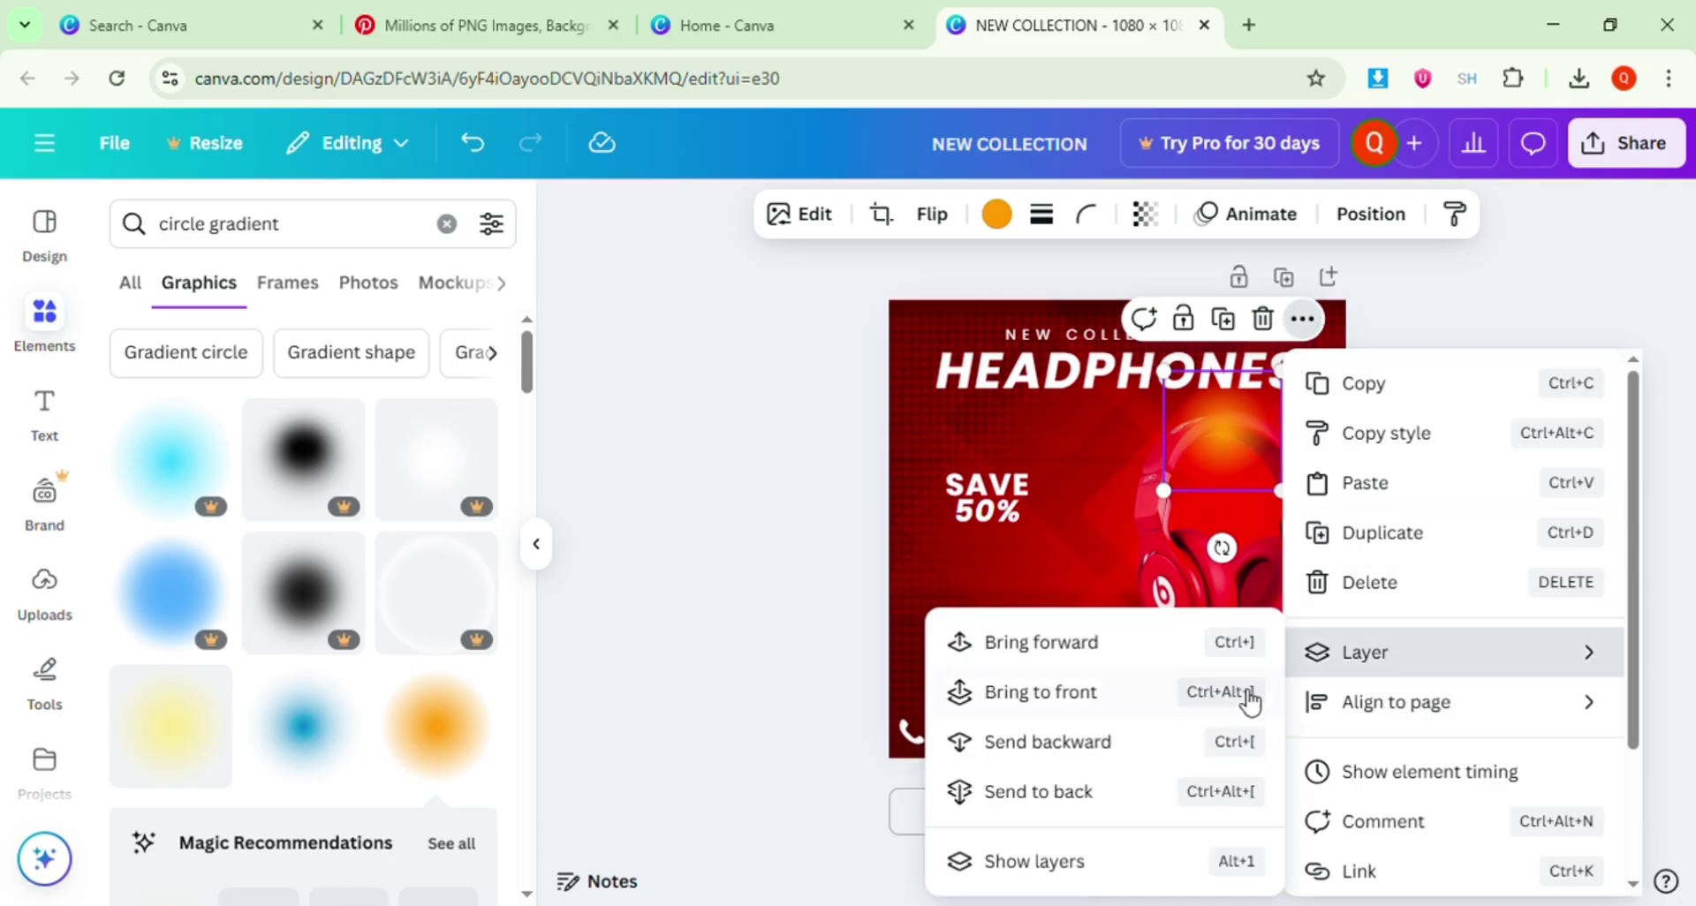
left_click(1063, 800)
left_click(1302, 319)
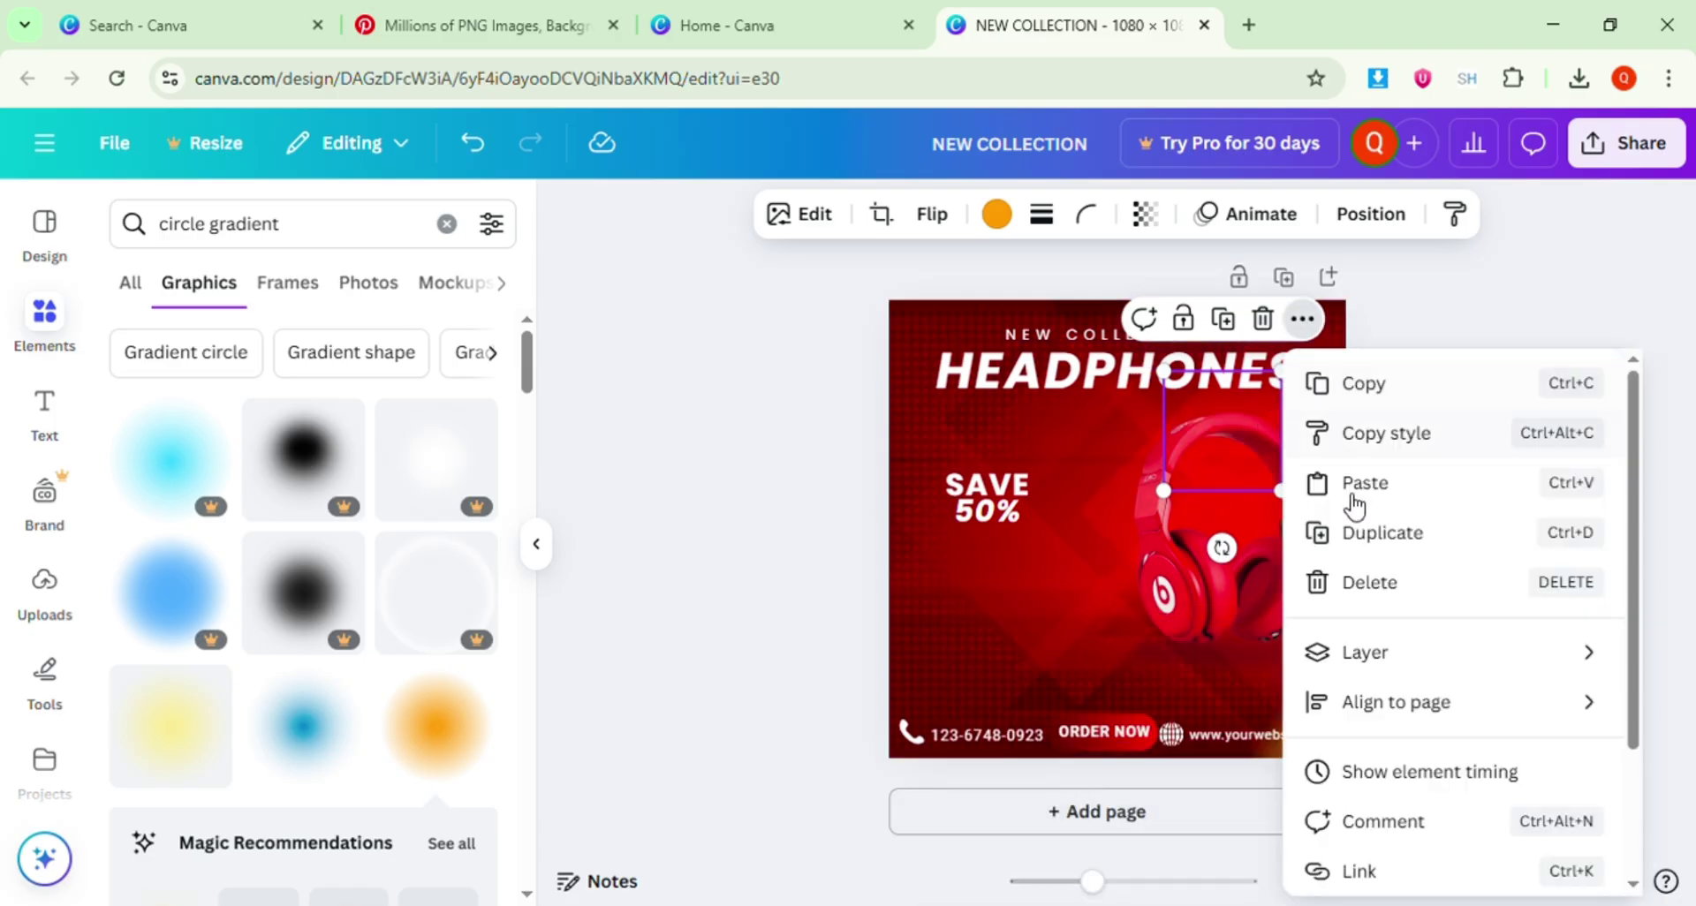
mouse_move(1376, 673)
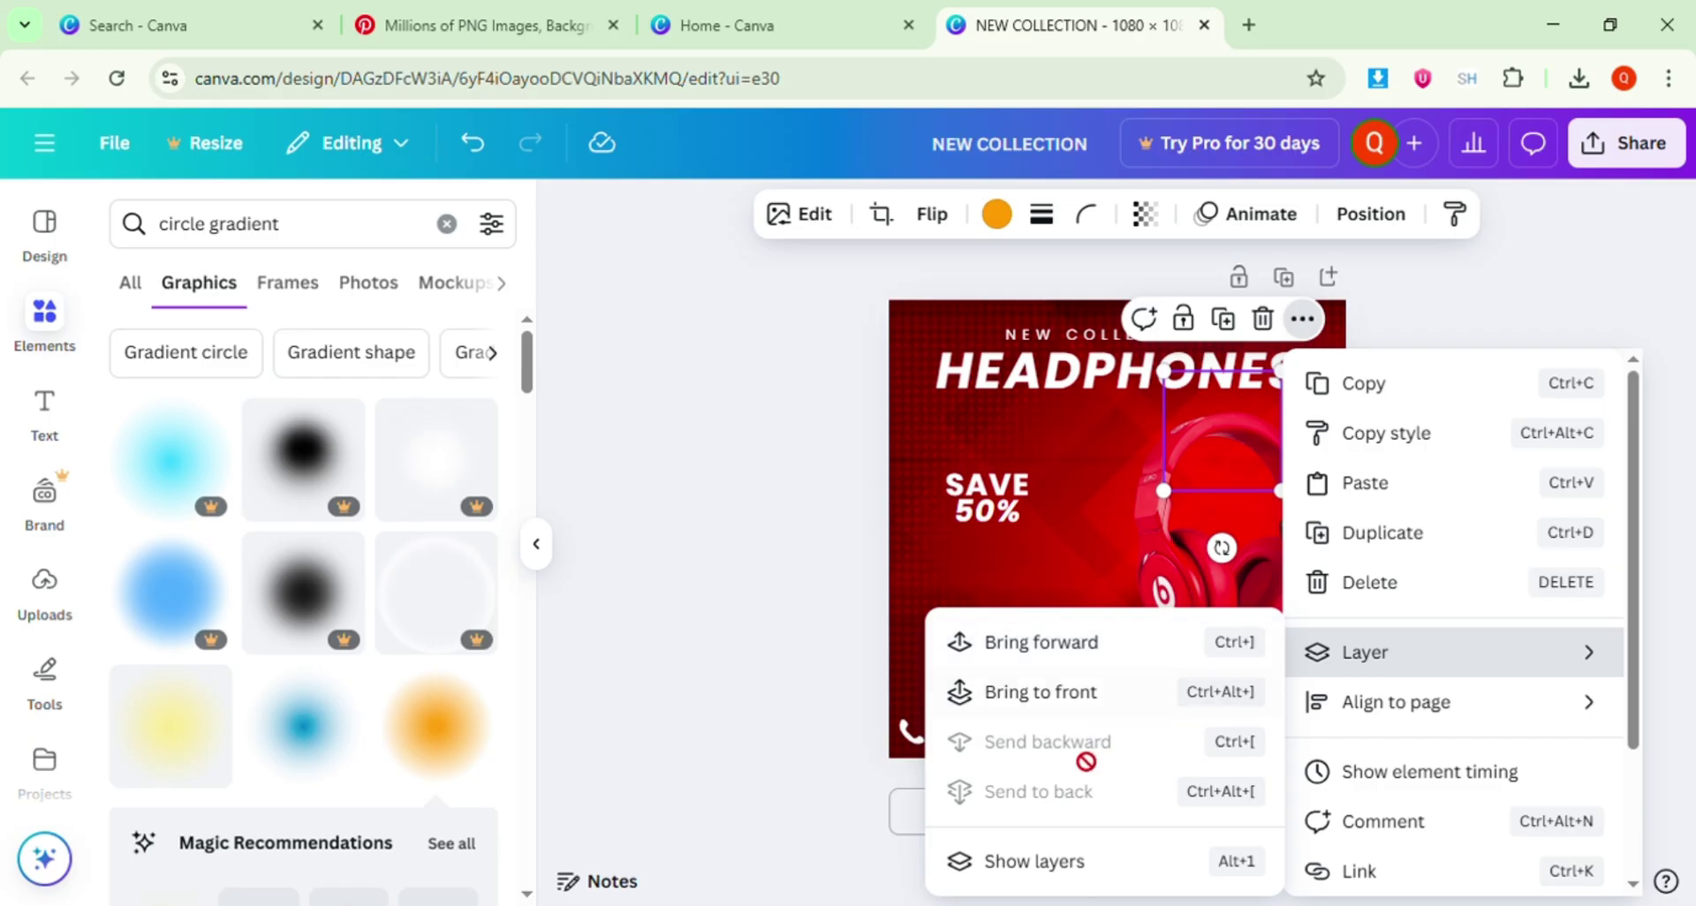
left_click(1117, 644)
left_click(1438, 511)
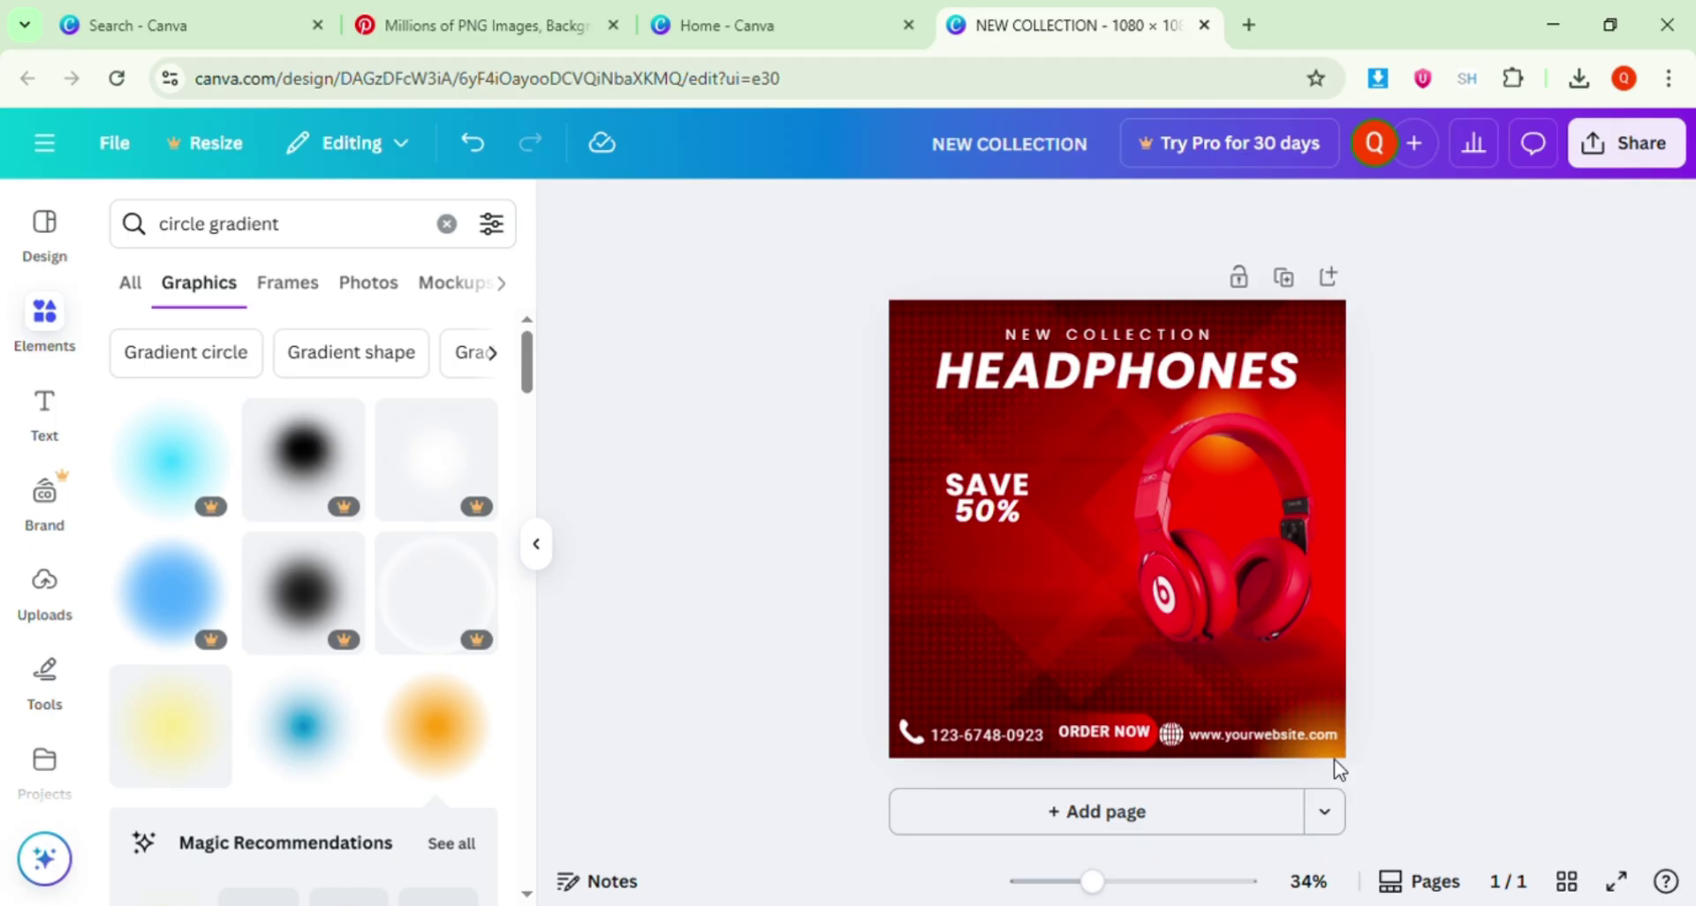
Place a copy of the orange corner gradient in the page's upper-left corner.
left_click_drag(1333, 761, 926, 311)
left_click(727, 500)
left_click(1122, 618)
key("Delete")
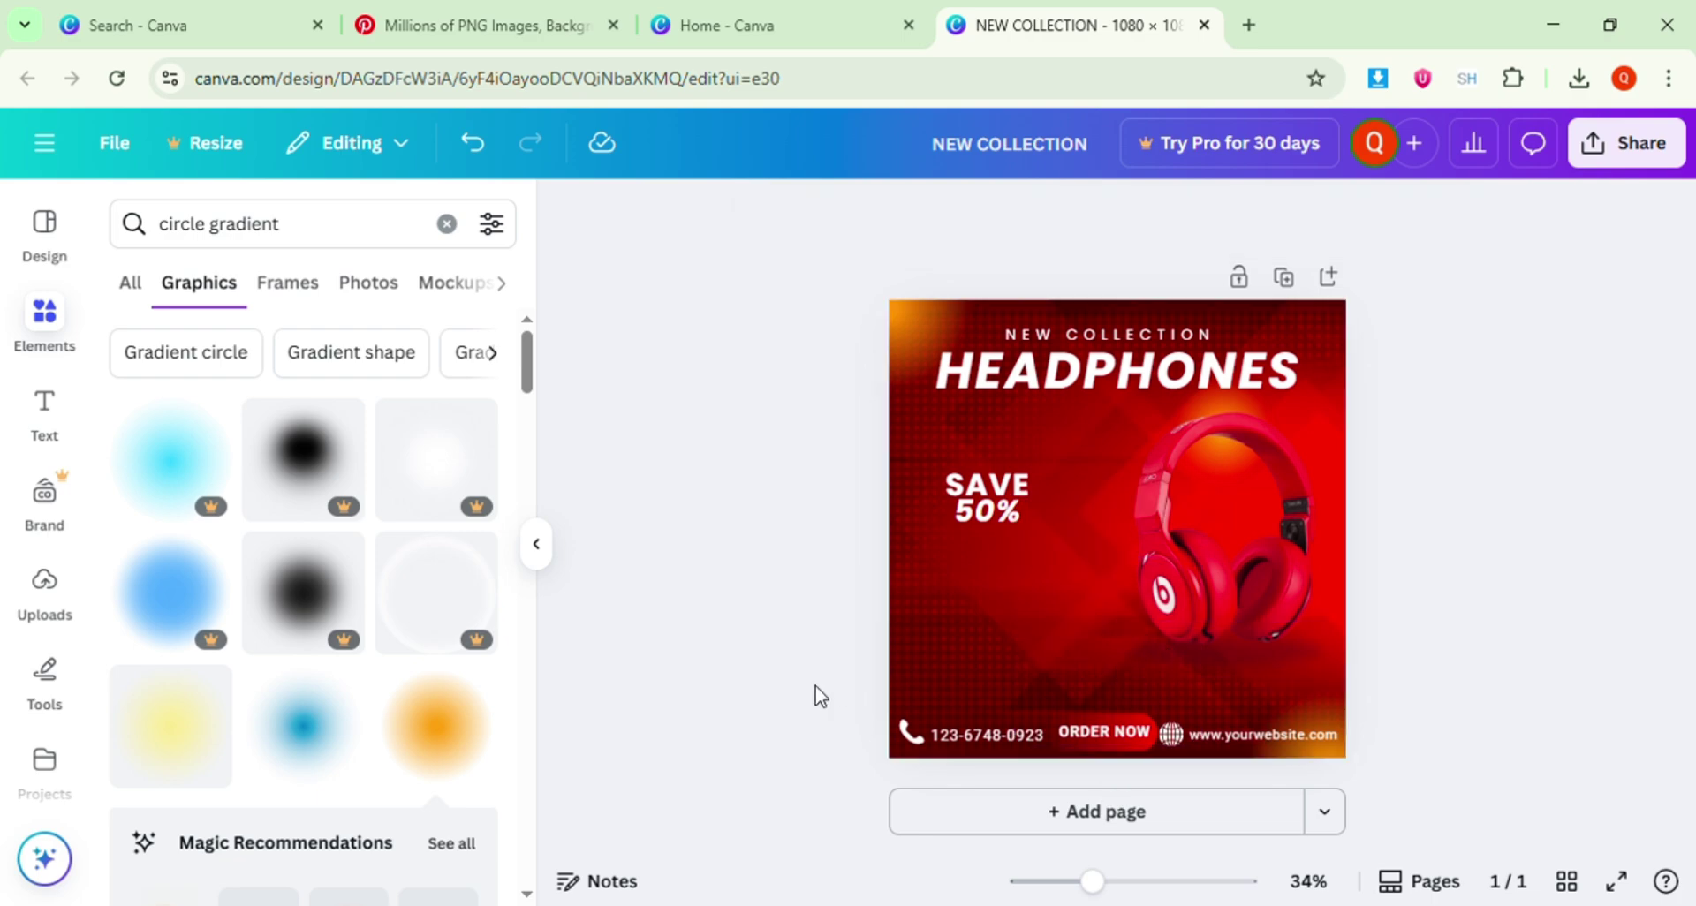